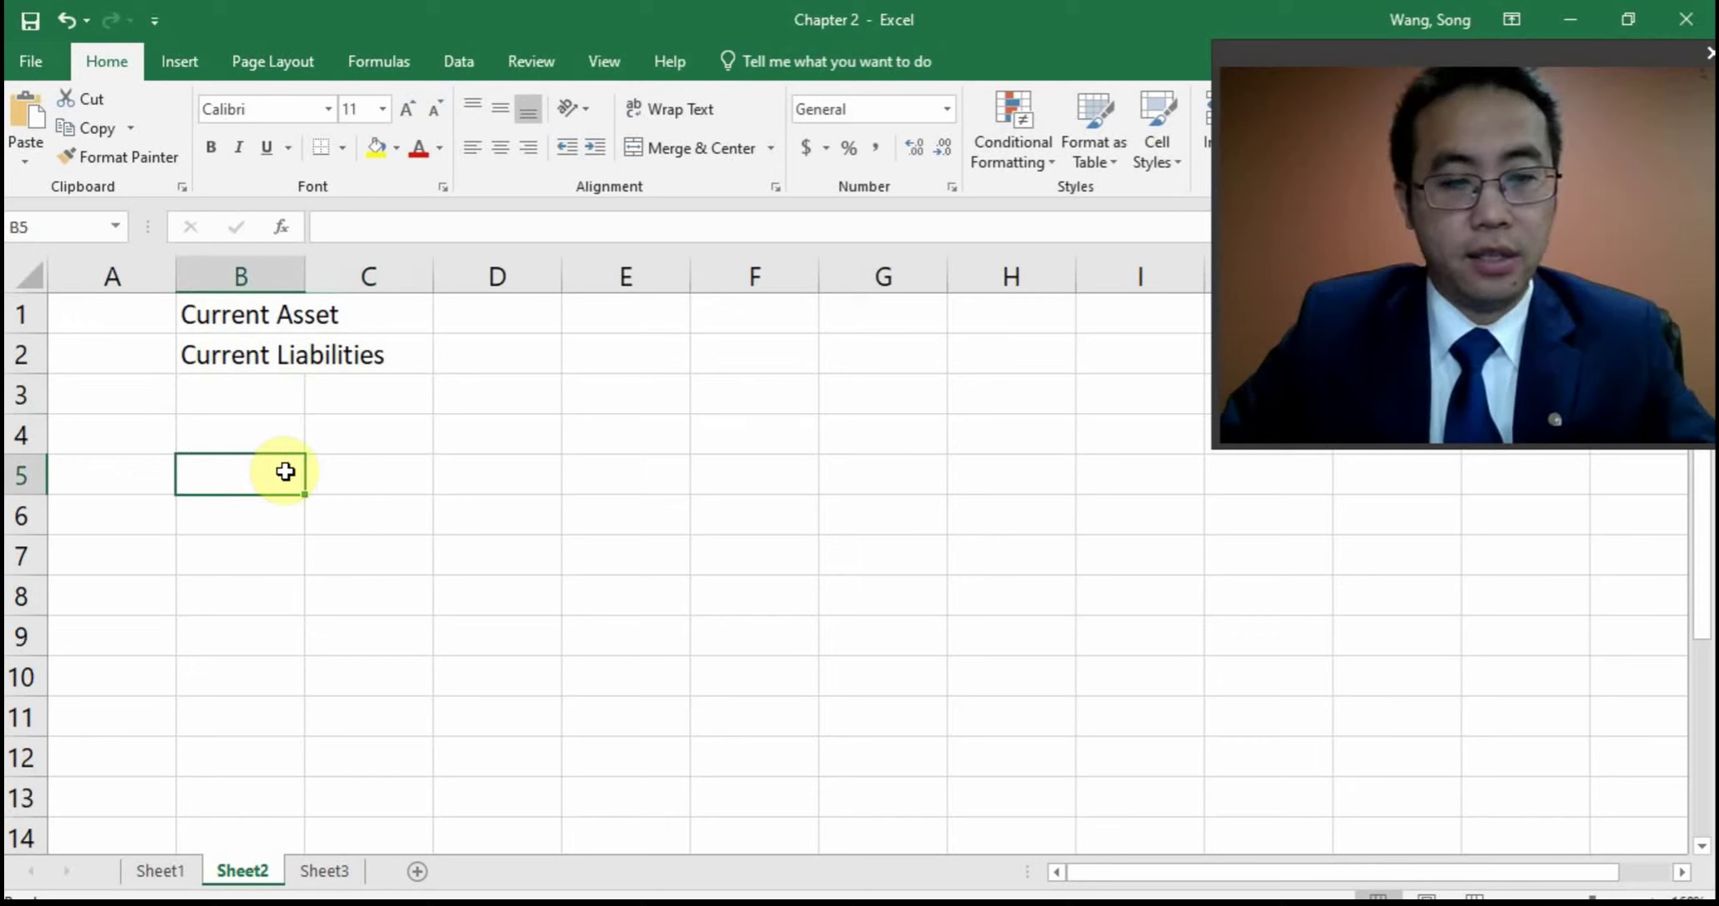
# Enter "Borrow using short-term notes payable at $1 million" in B5 and "and use the cash to increase inventories." in C5
pyautogui.write('Borrow using short-term notes payable at $1 million and use the cash to increase inventories.')
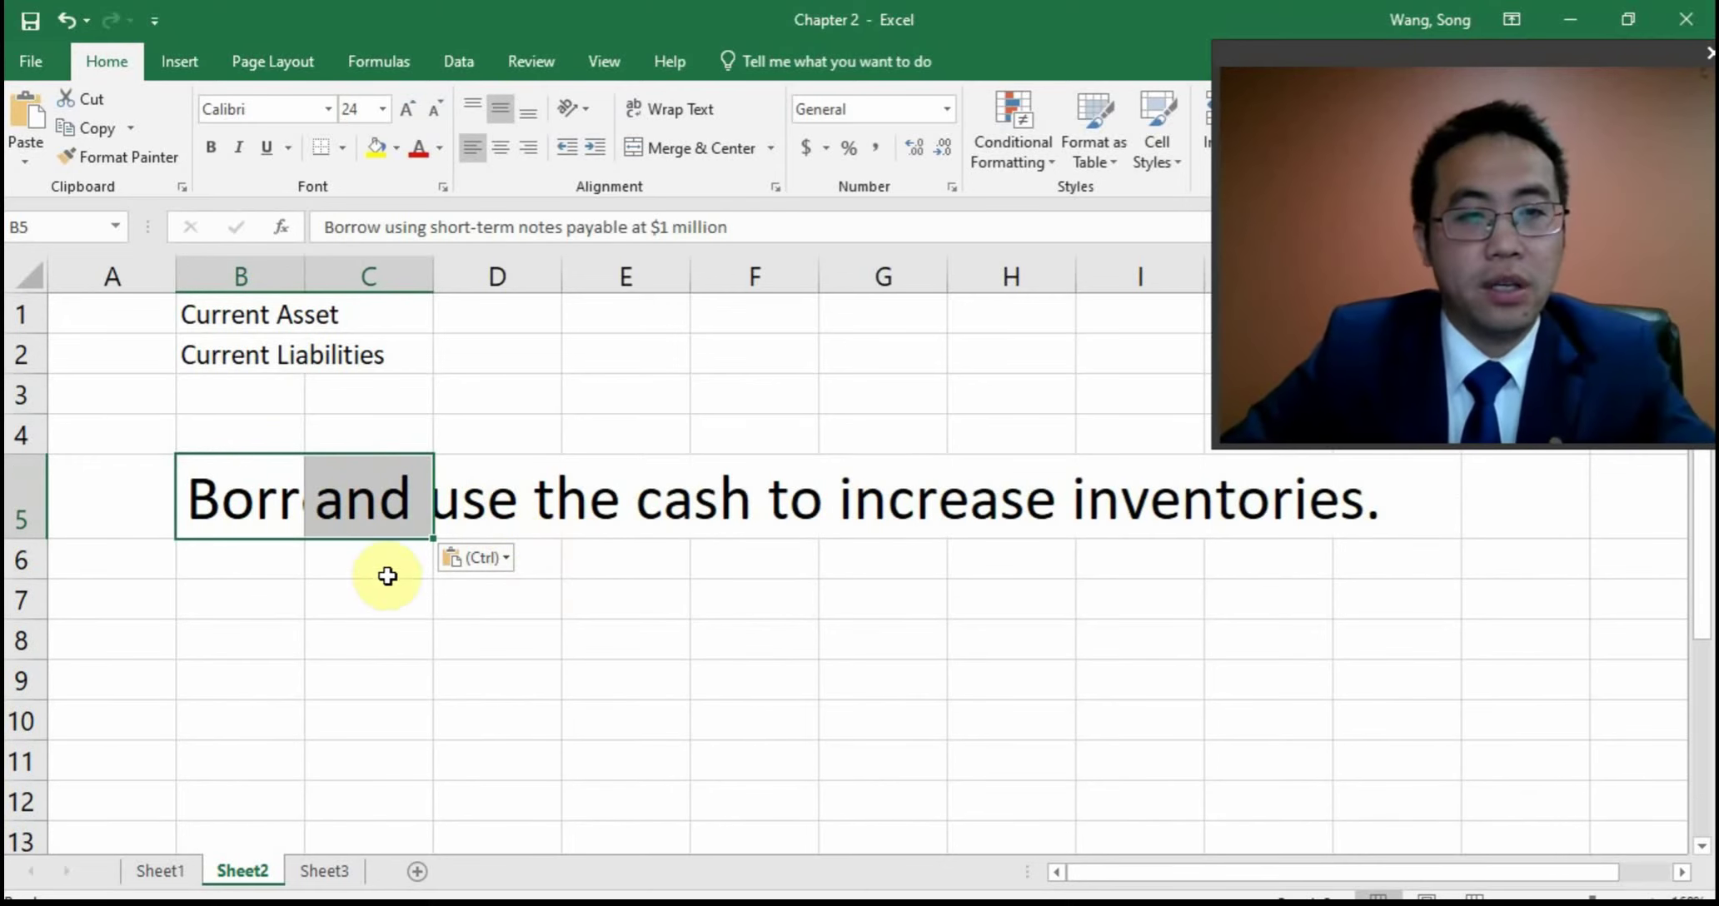
pyautogui.click(365, 599)
pyautogui.click(271, 527)
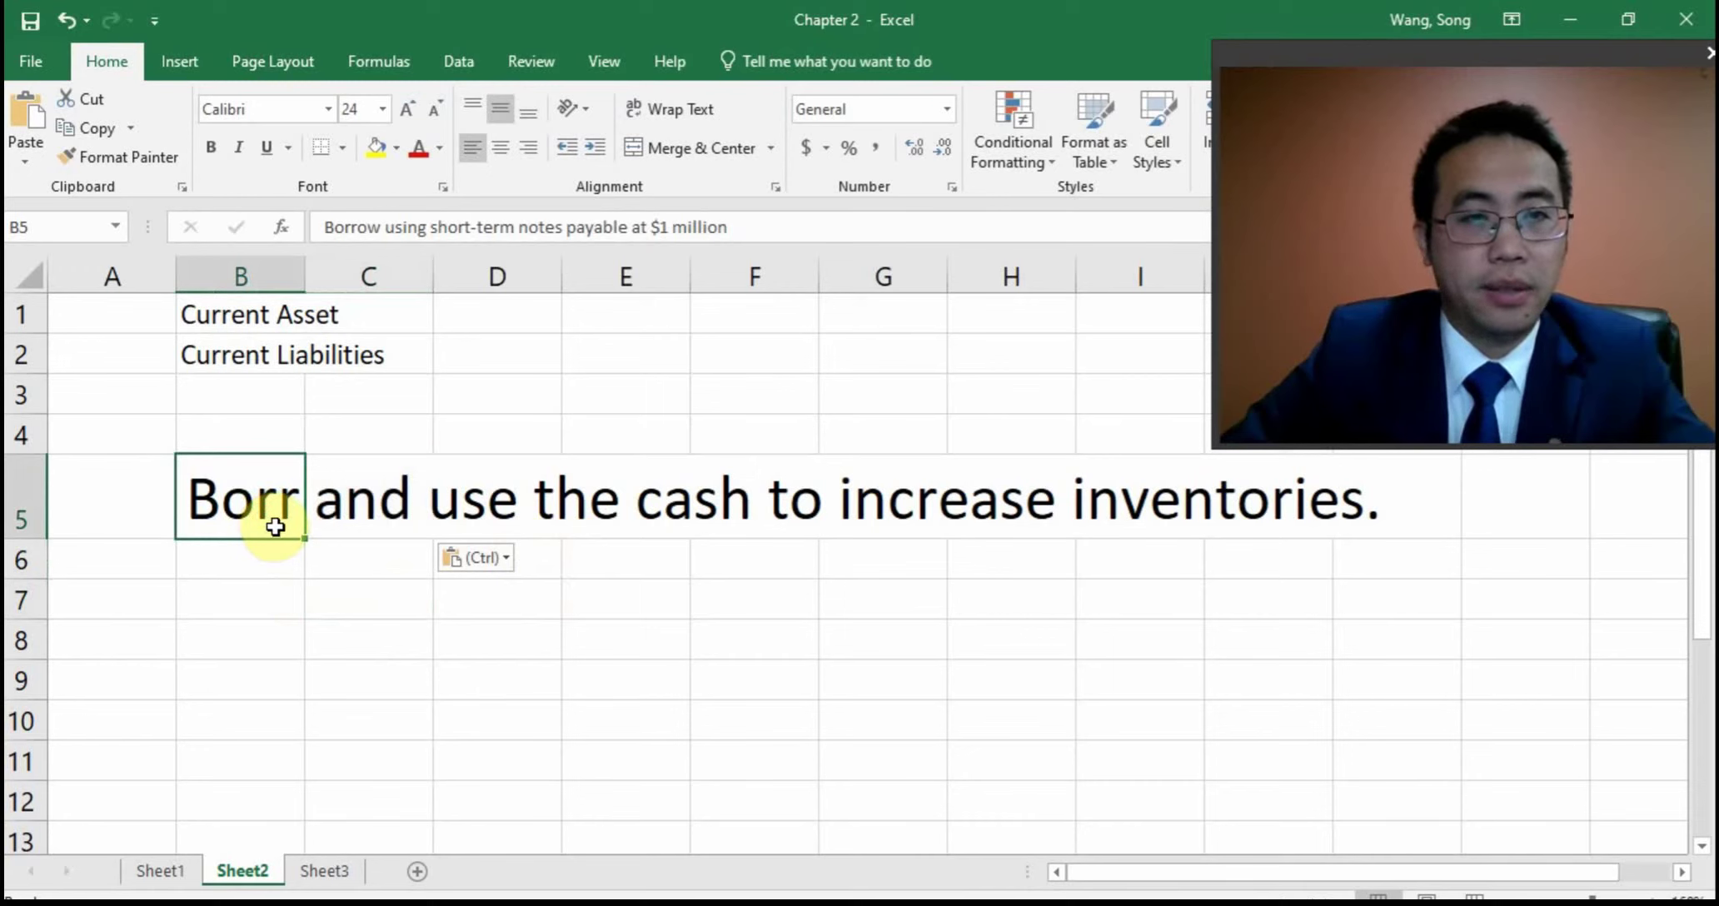
pyautogui.doubleClick(272, 517)
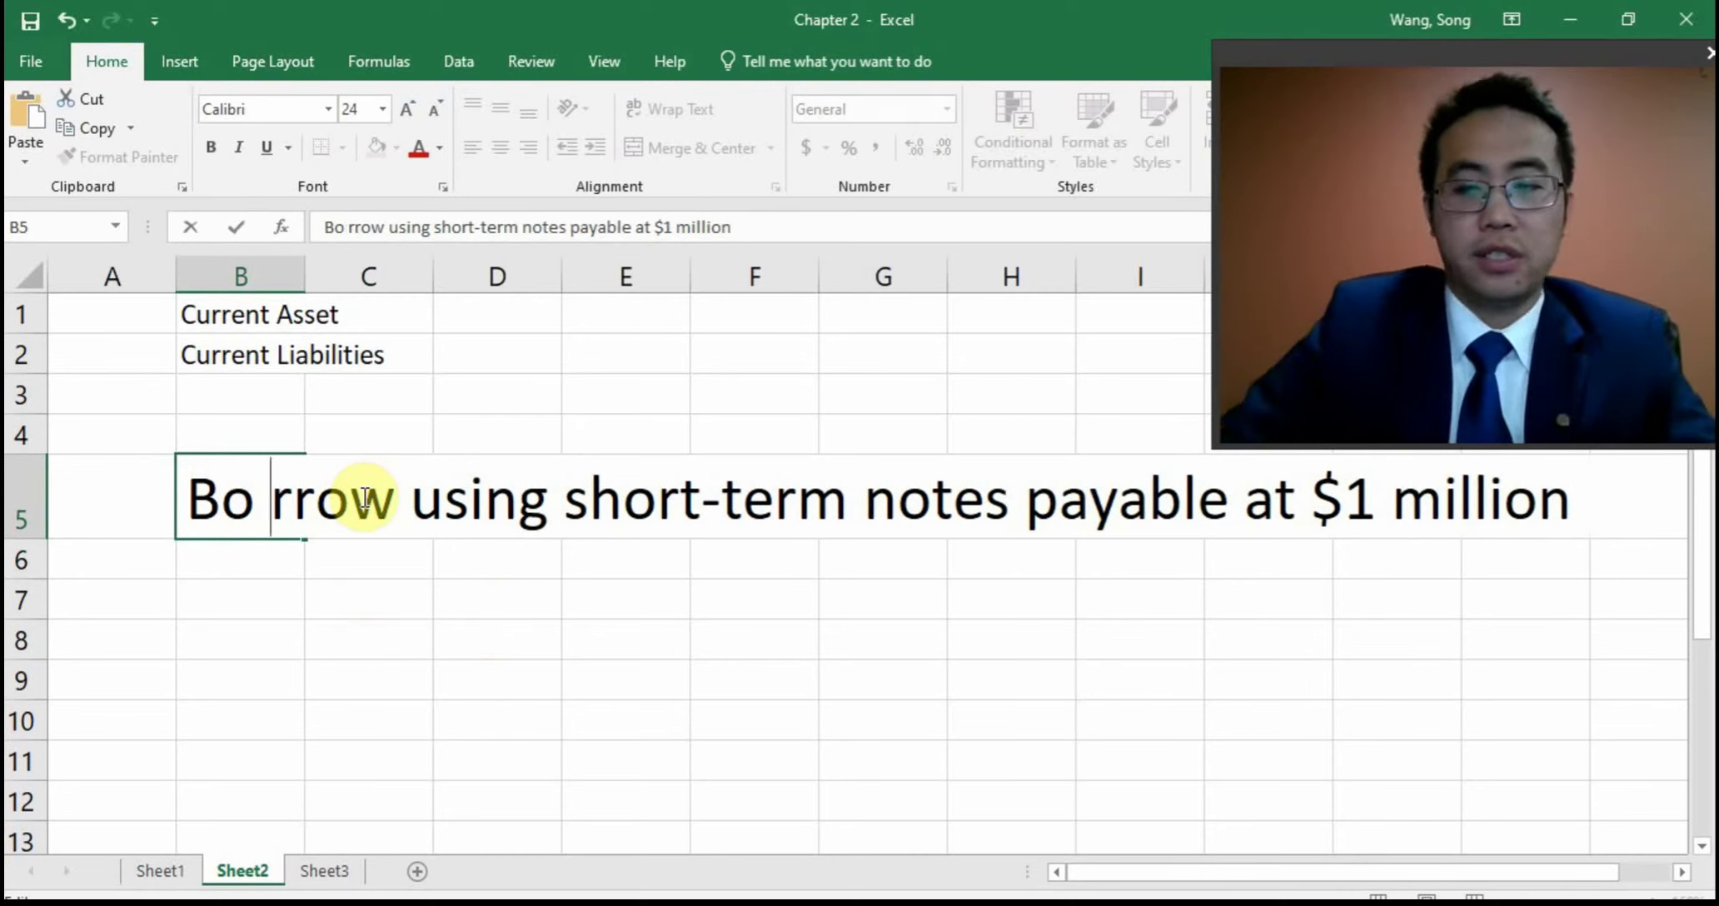
pyautogui.press('Escape')
# Enter "Cash increases by 1 mil" in E1 and "Notes increase by 1 mil" in E2
pyautogui.click(583, 308)
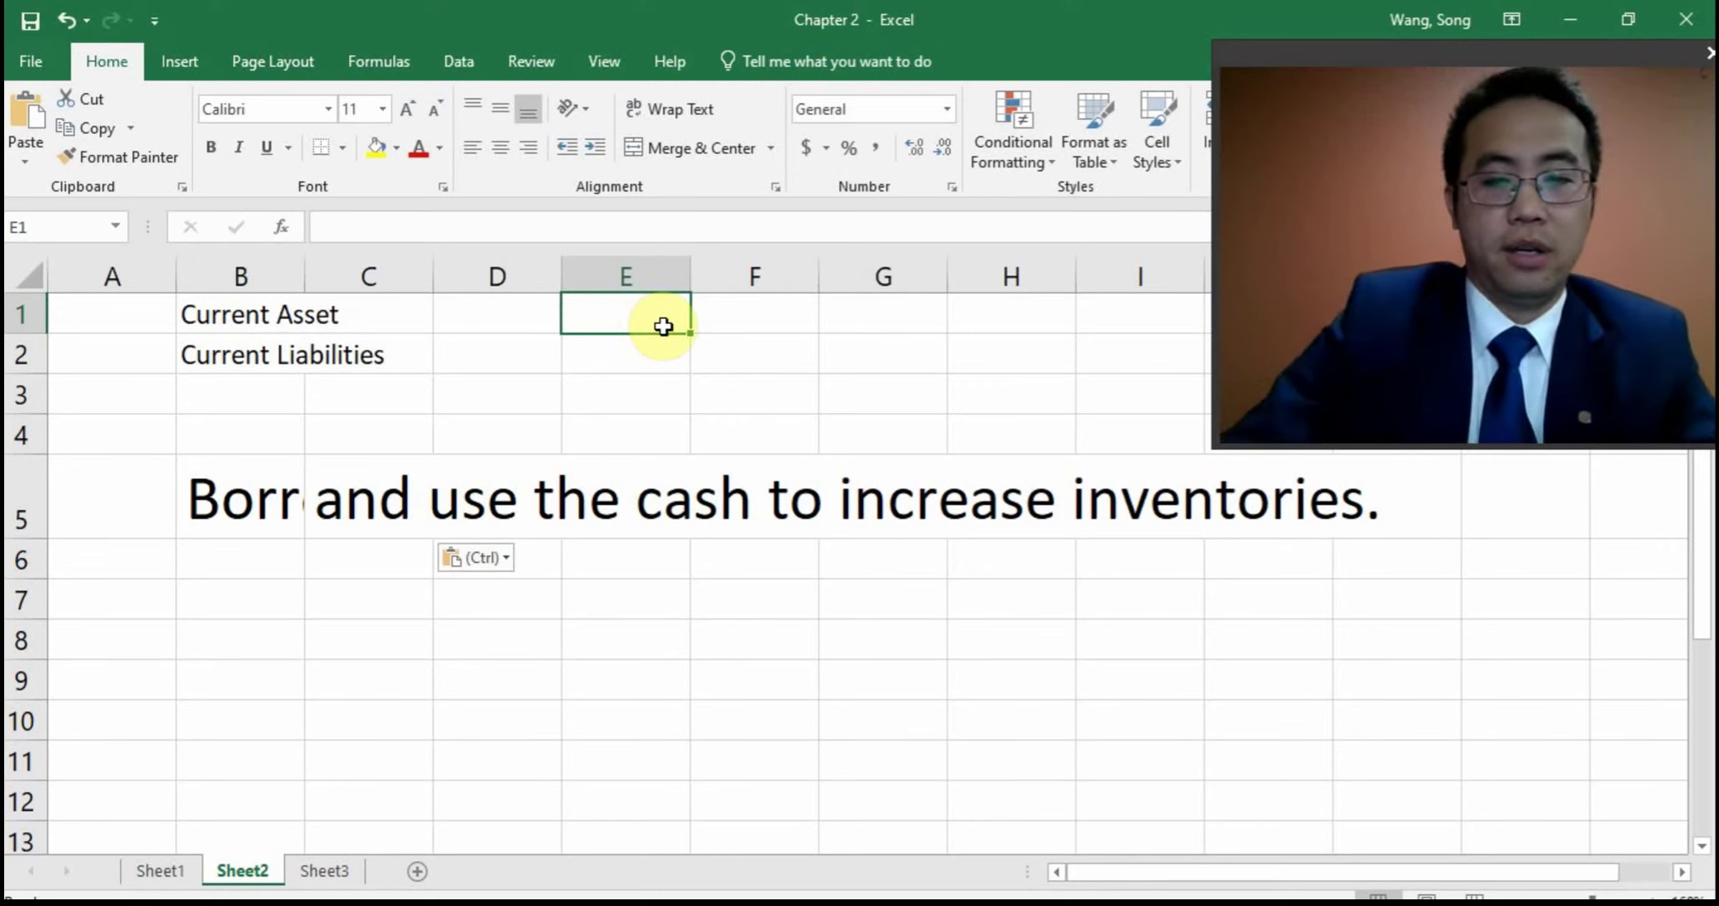
pyautogui.write('Cash increas')
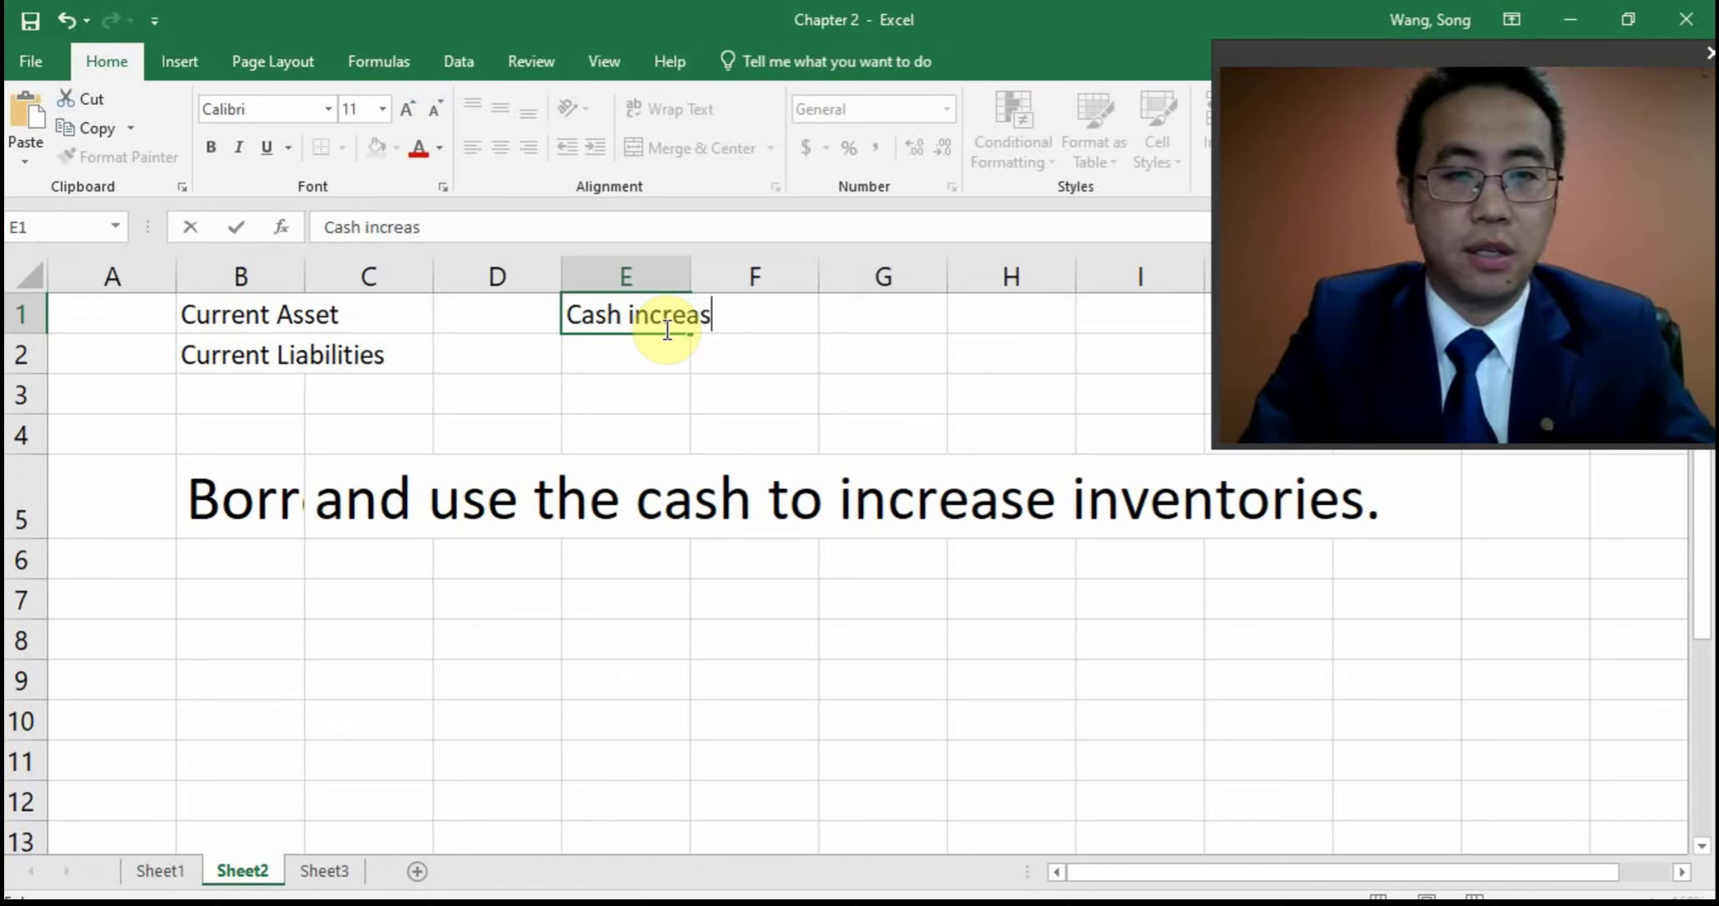
pyautogui.write('es by 1 mil')
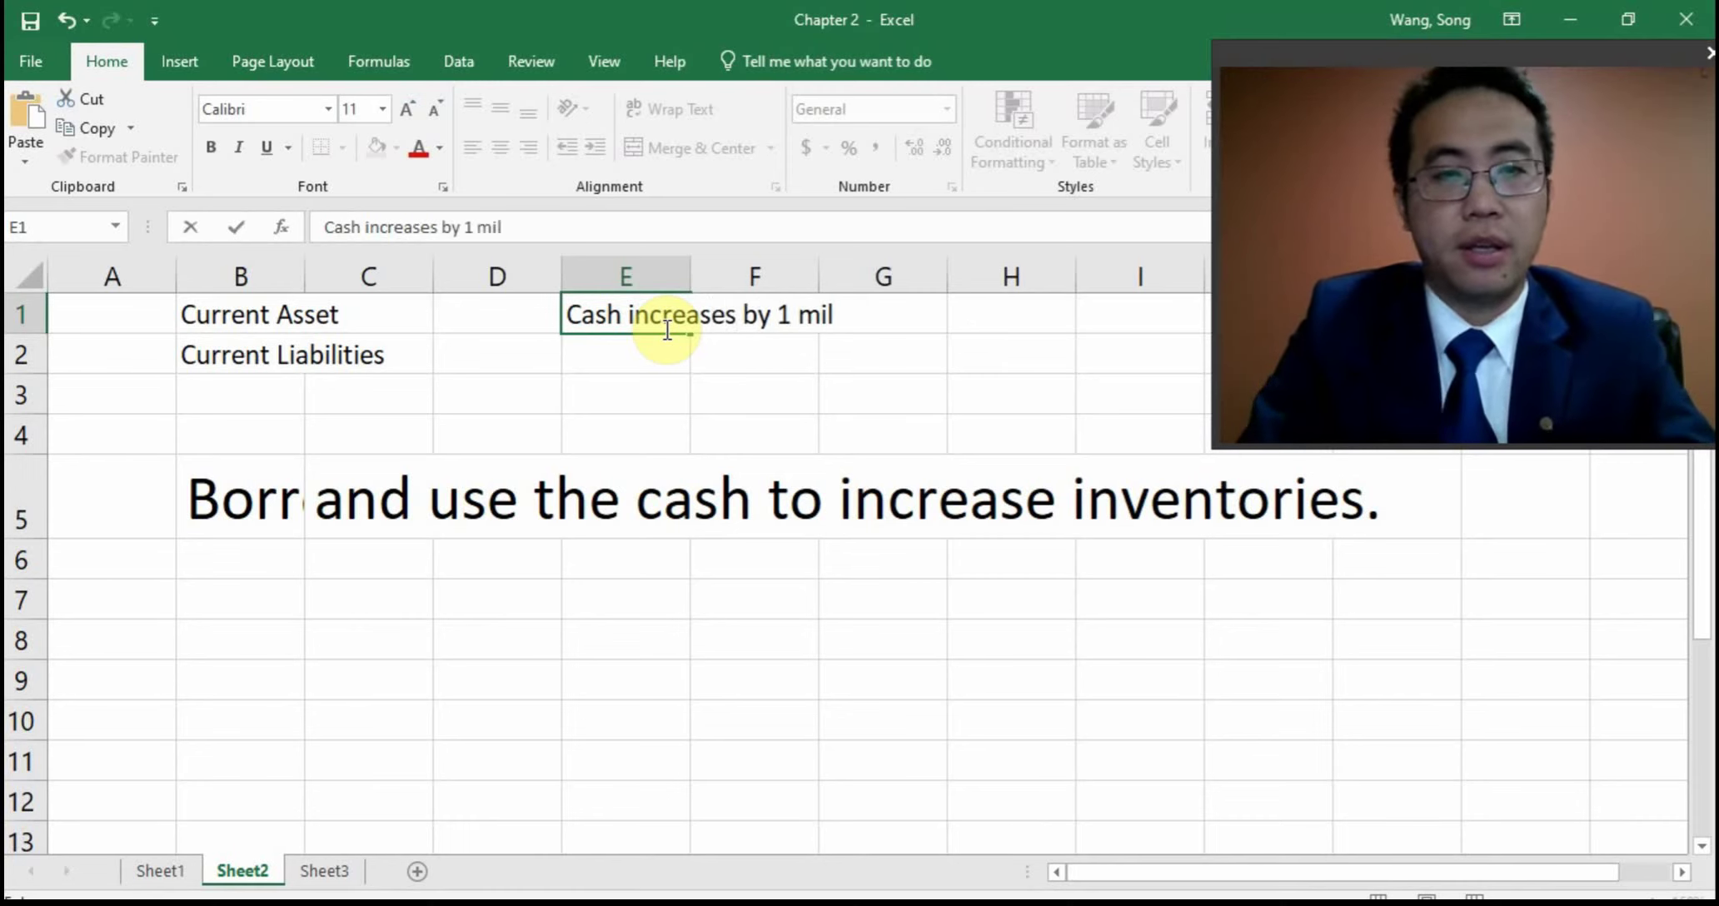
pyautogui.press('Return')
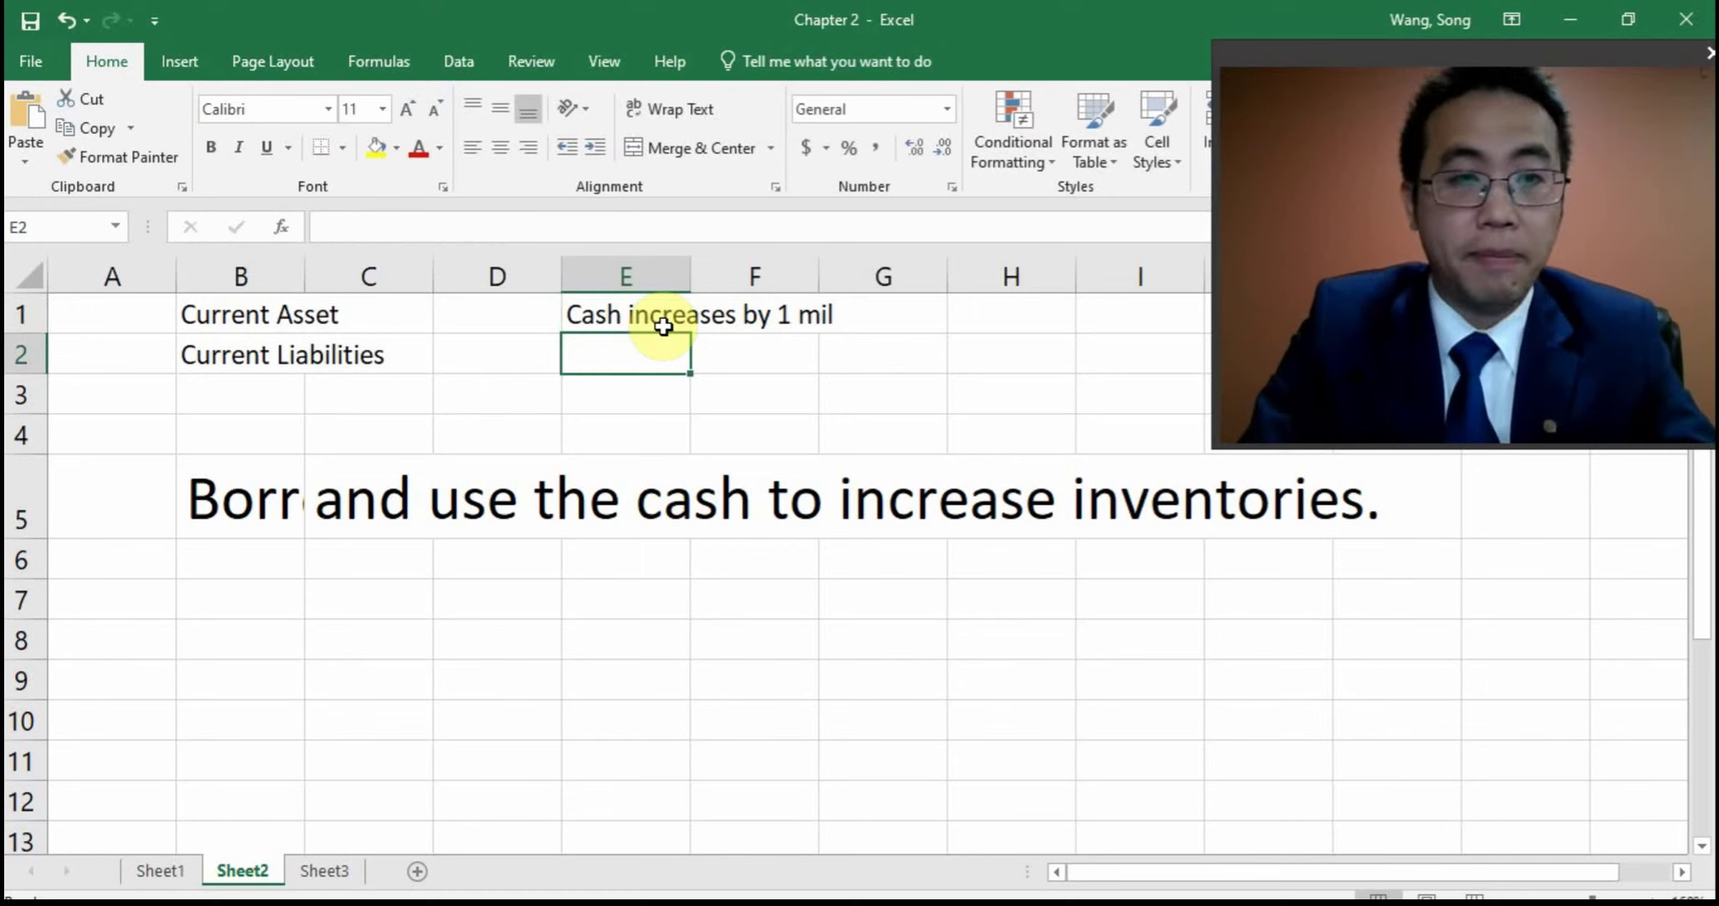
pyautogui.write('Notes increase by 1 mil')
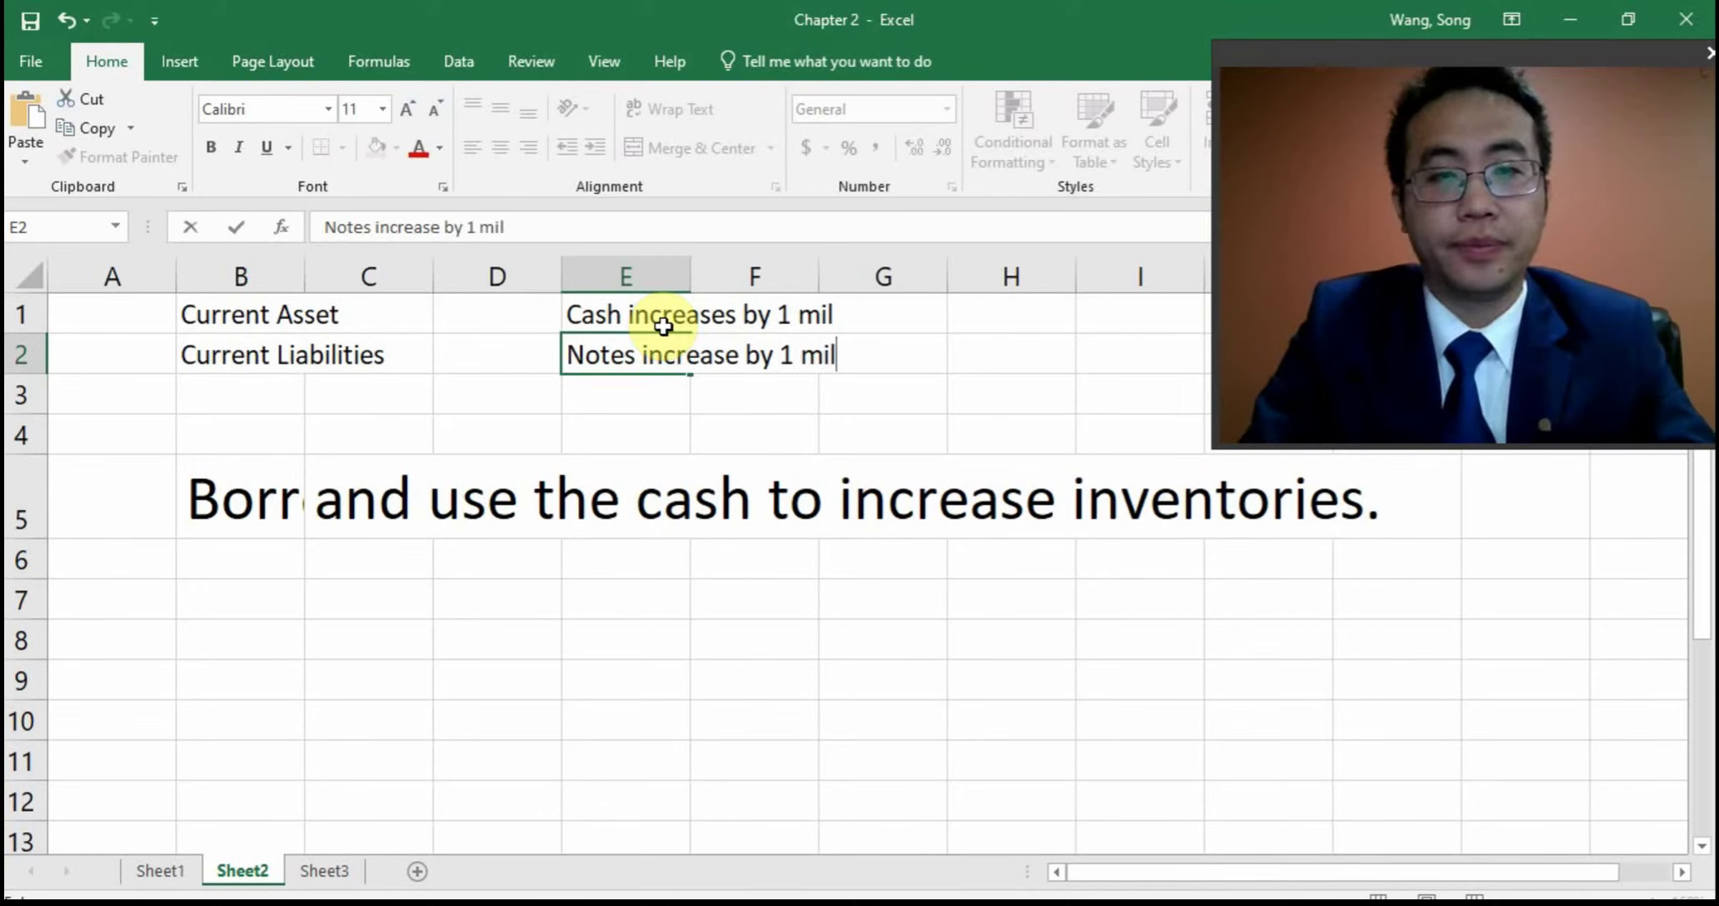
pyautogui.press('Return')
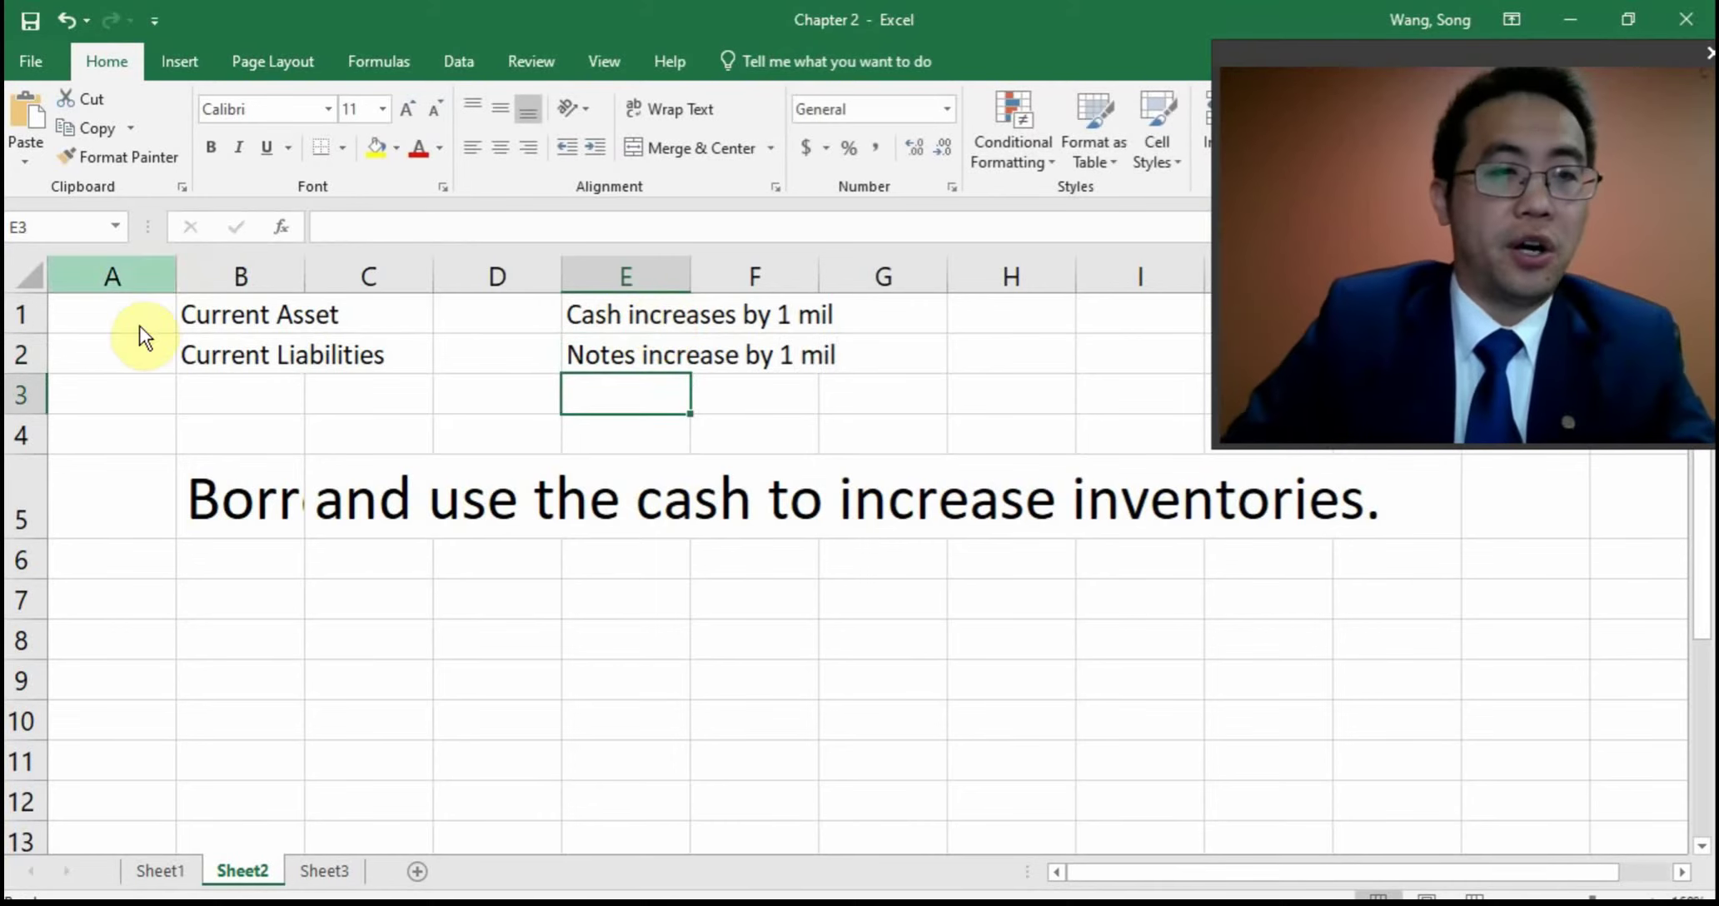
# Enter 5 in A1 for Current Asset and 10 in A2 for Current Liabilities
pyautogui.click(143, 321)
pyautogui.write('5')
pyautogui.click(140, 363)
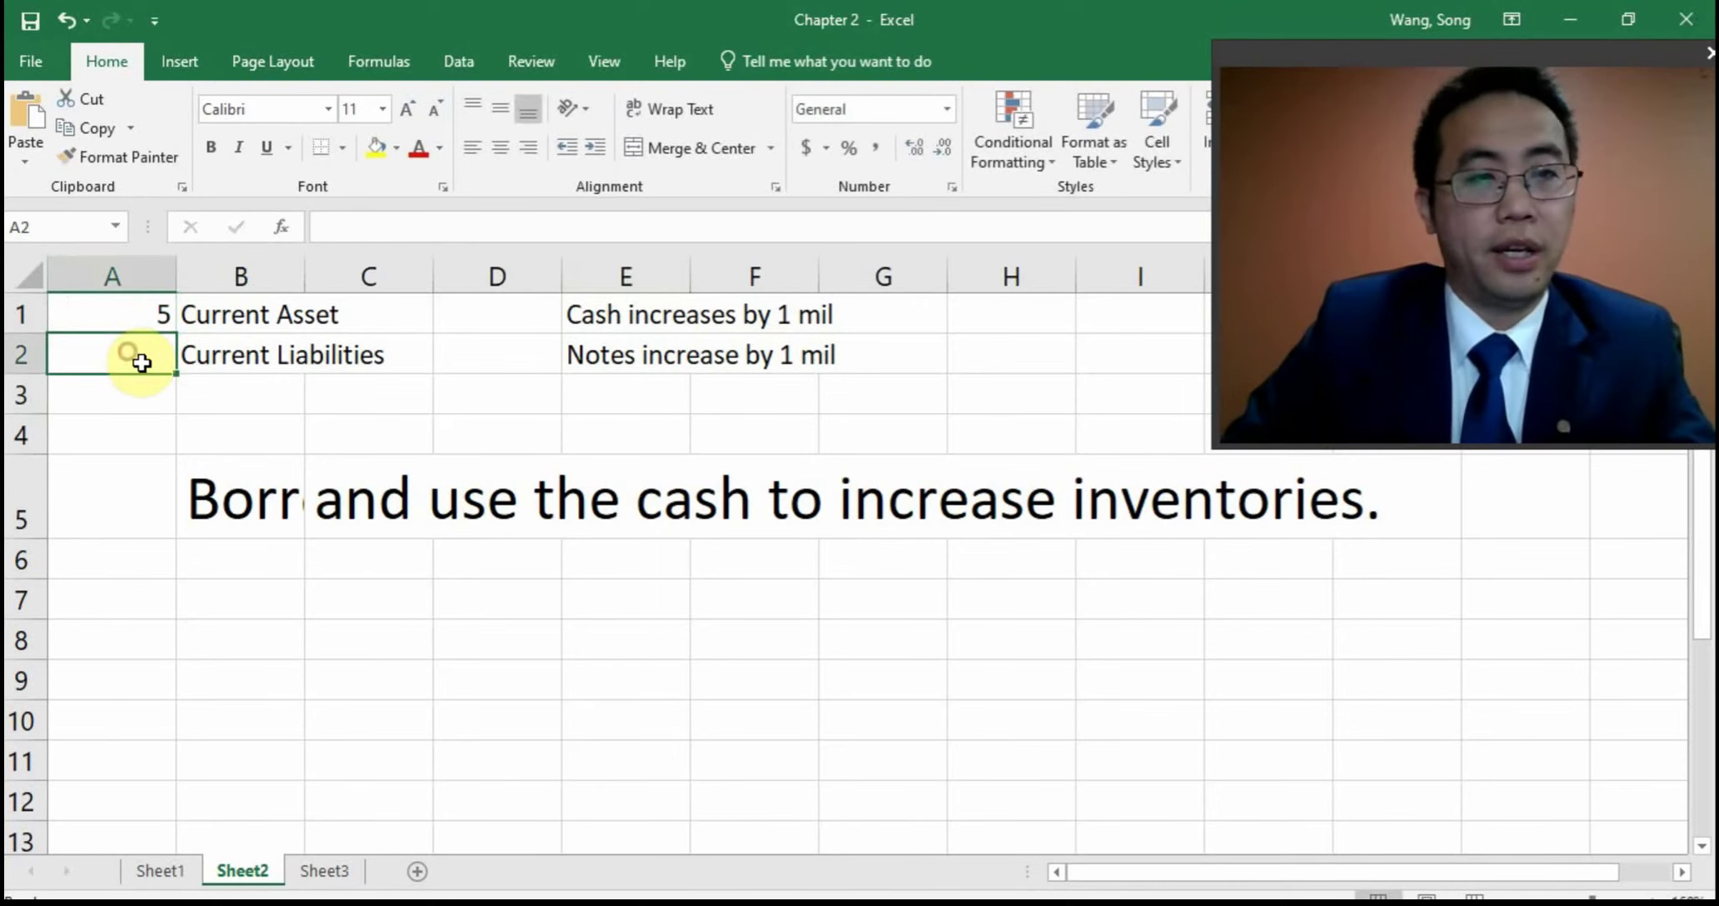
pyautogui.write('1')
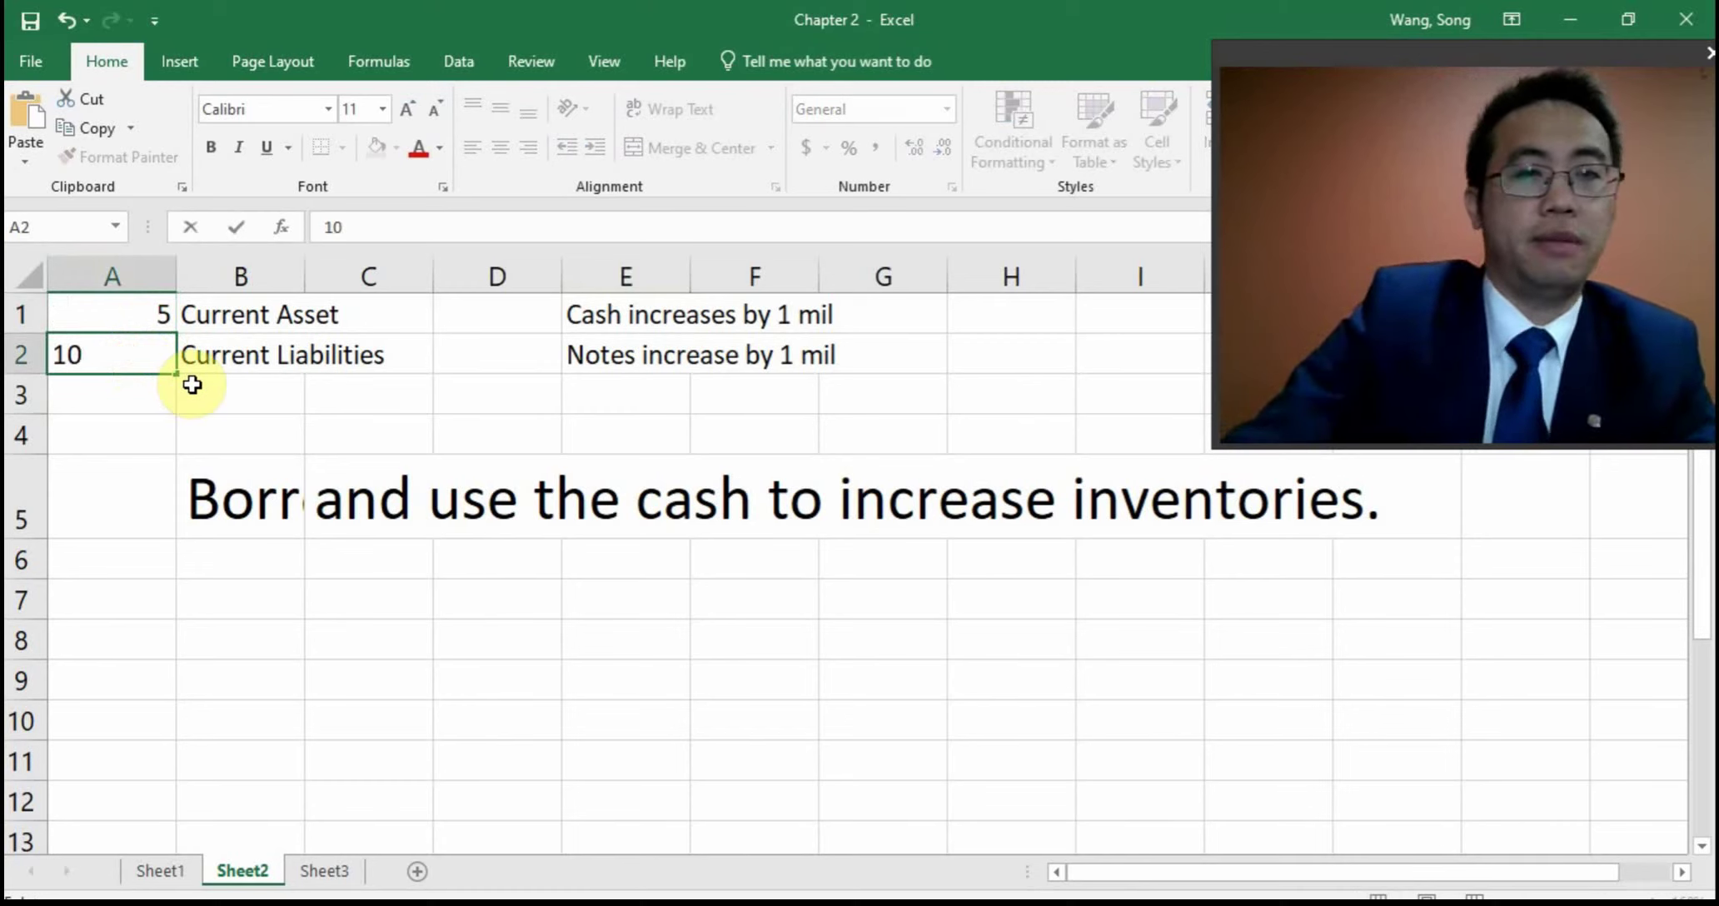
pyautogui.write('0')
pyautogui.click(498, 398)
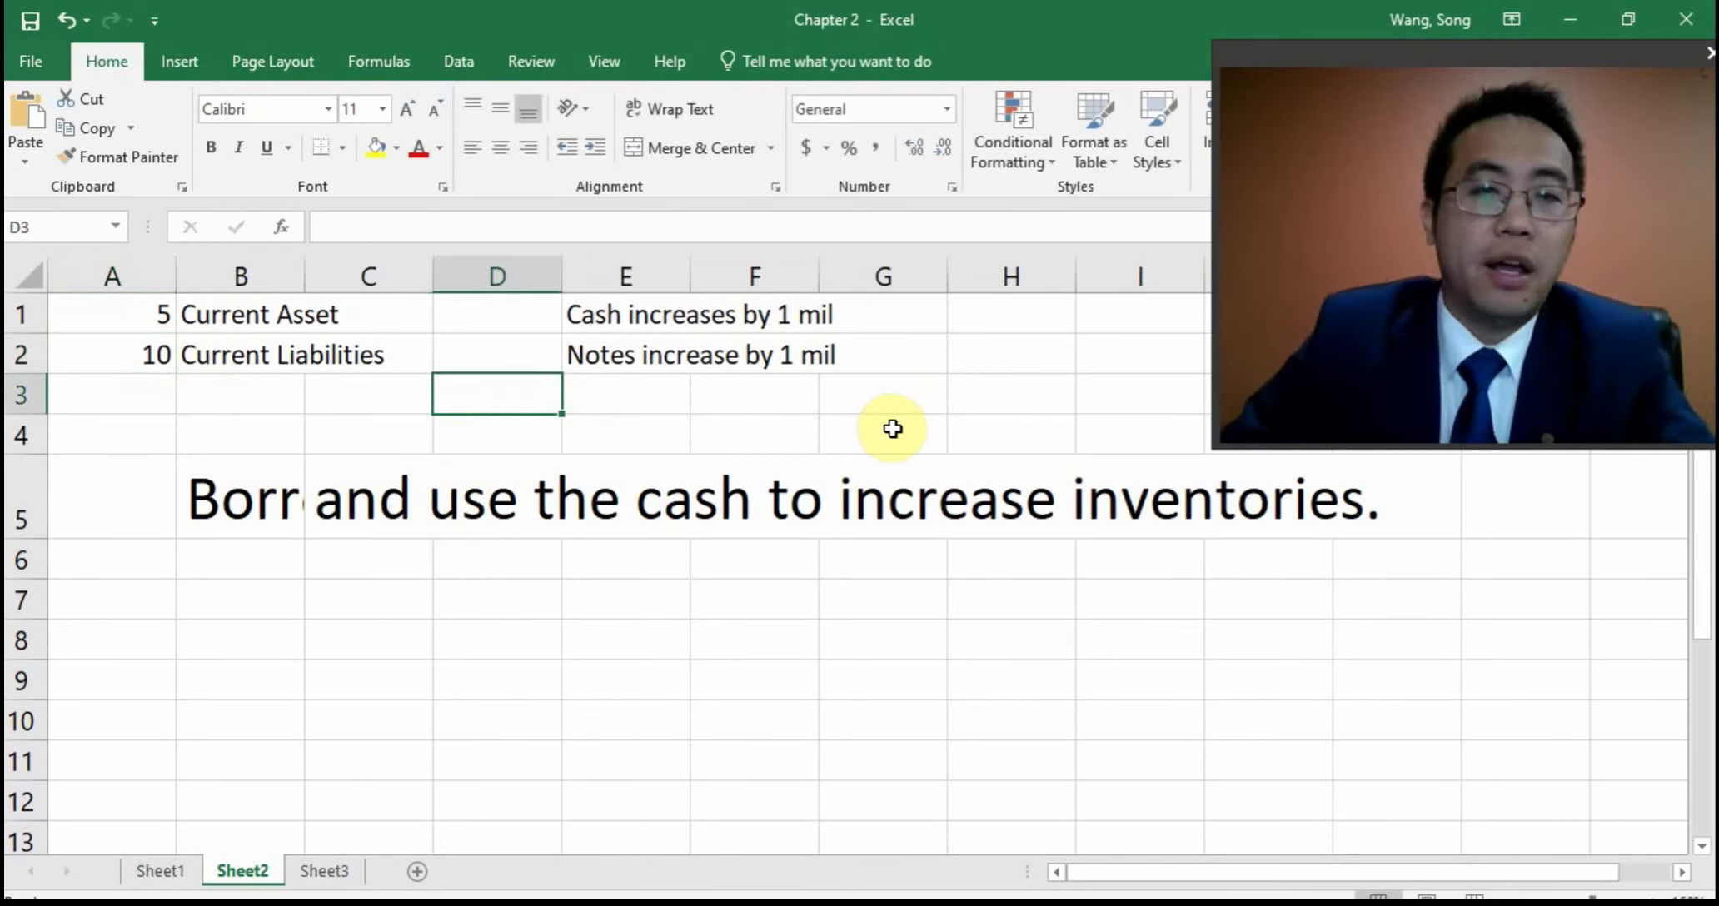
# Enter "Cash decreases by 1 mil" in H1, on the same row as the cash increase
pyautogui.click(1002, 305)
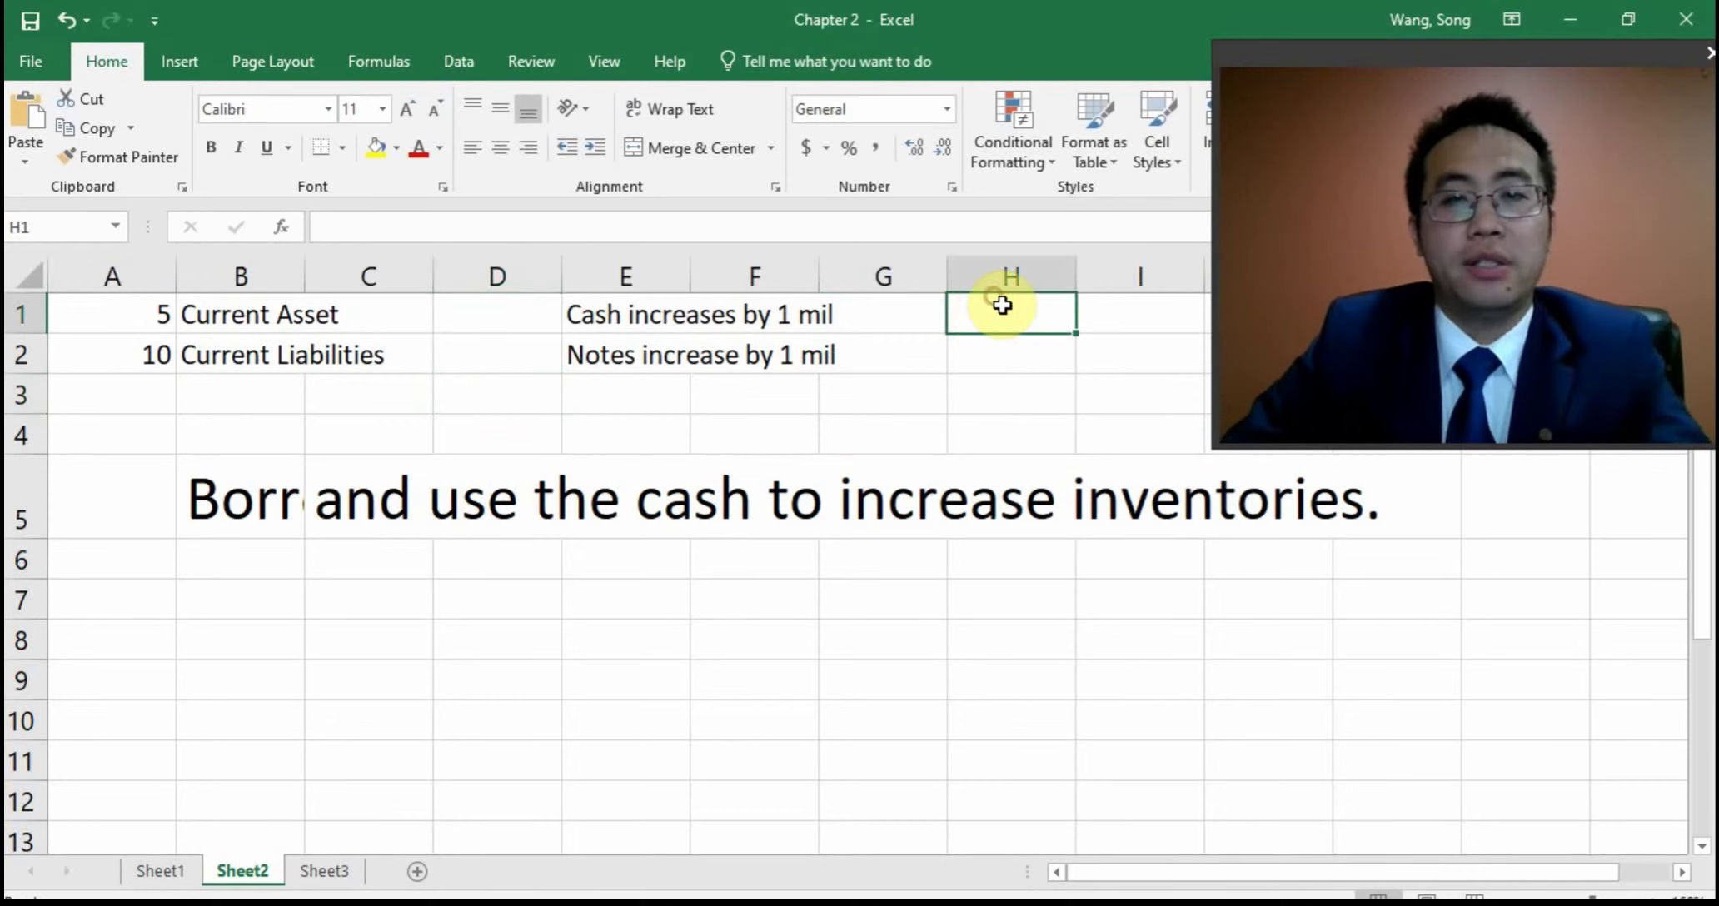
pyautogui.click(898, 321)
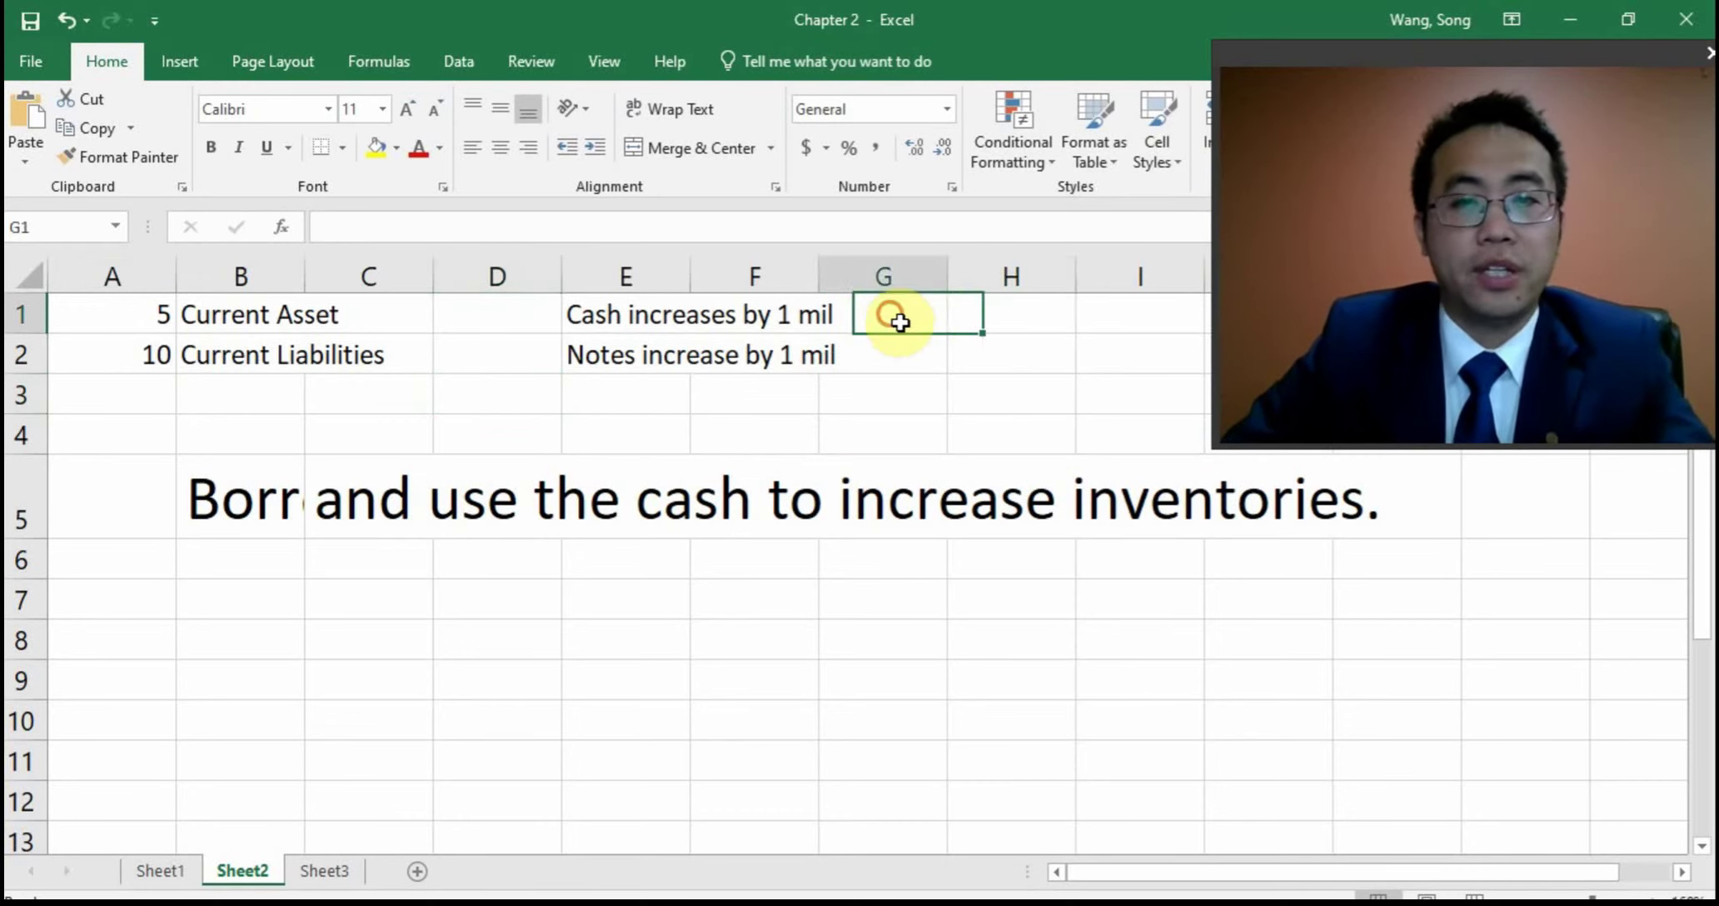
pyautogui.click(964, 318)
pyautogui.write('C')
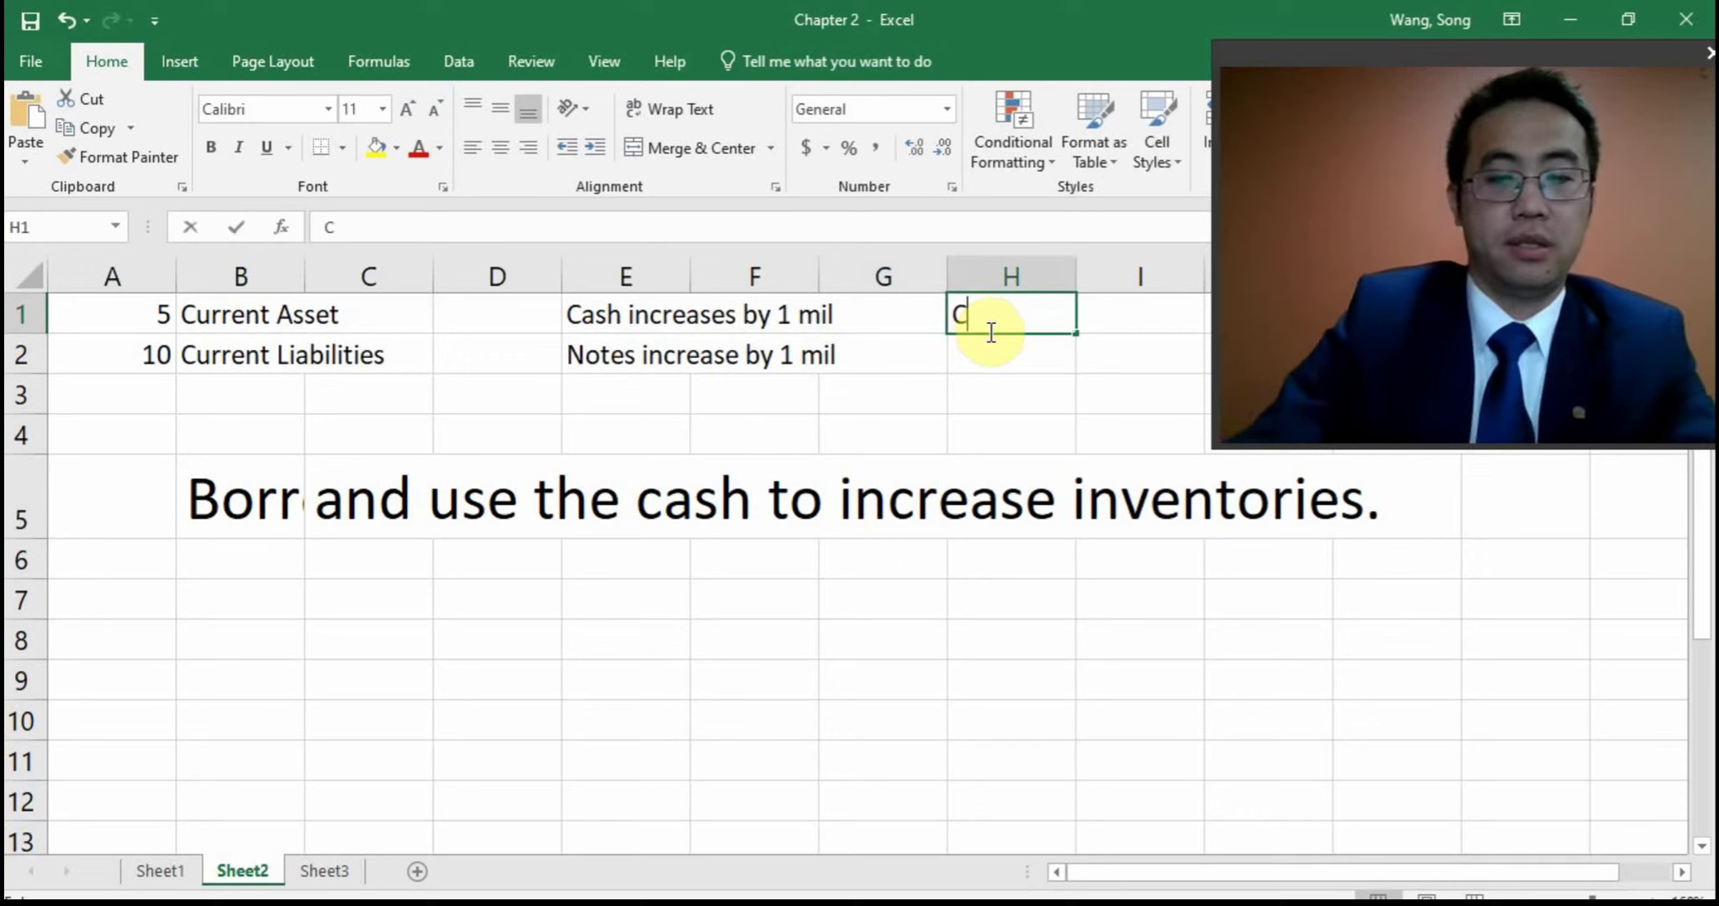
pyautogui.write('ash dec')
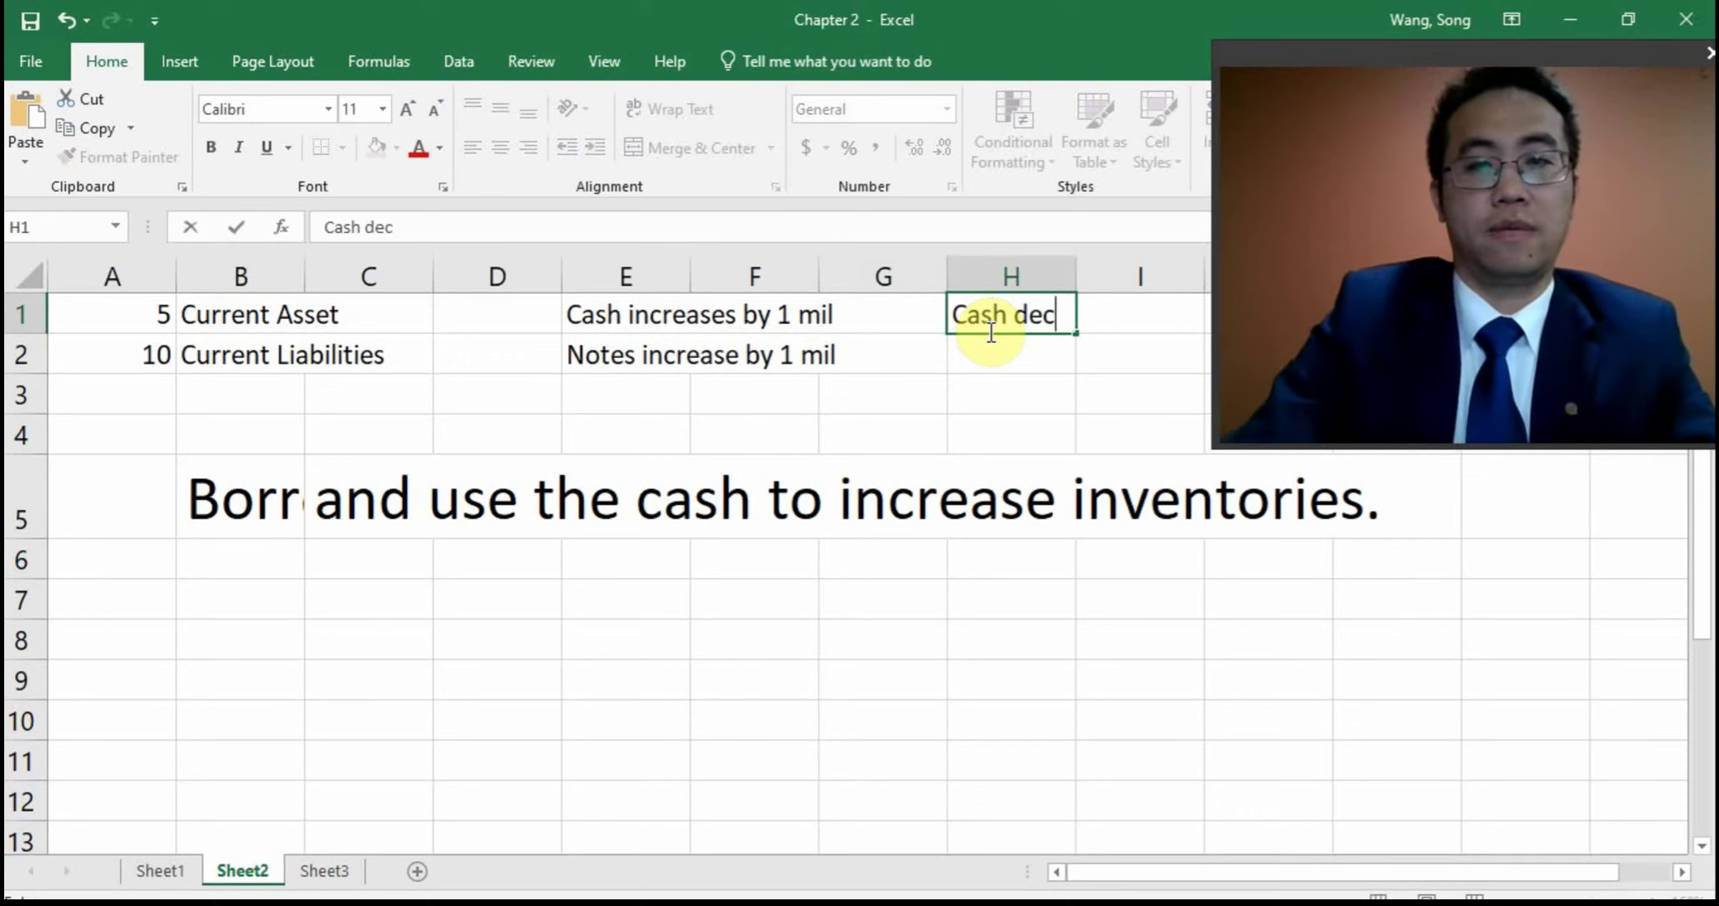
pyautogui.write('rease by')
pyautogui.press('BackSpace')
pyautogui.press('BackSpace')
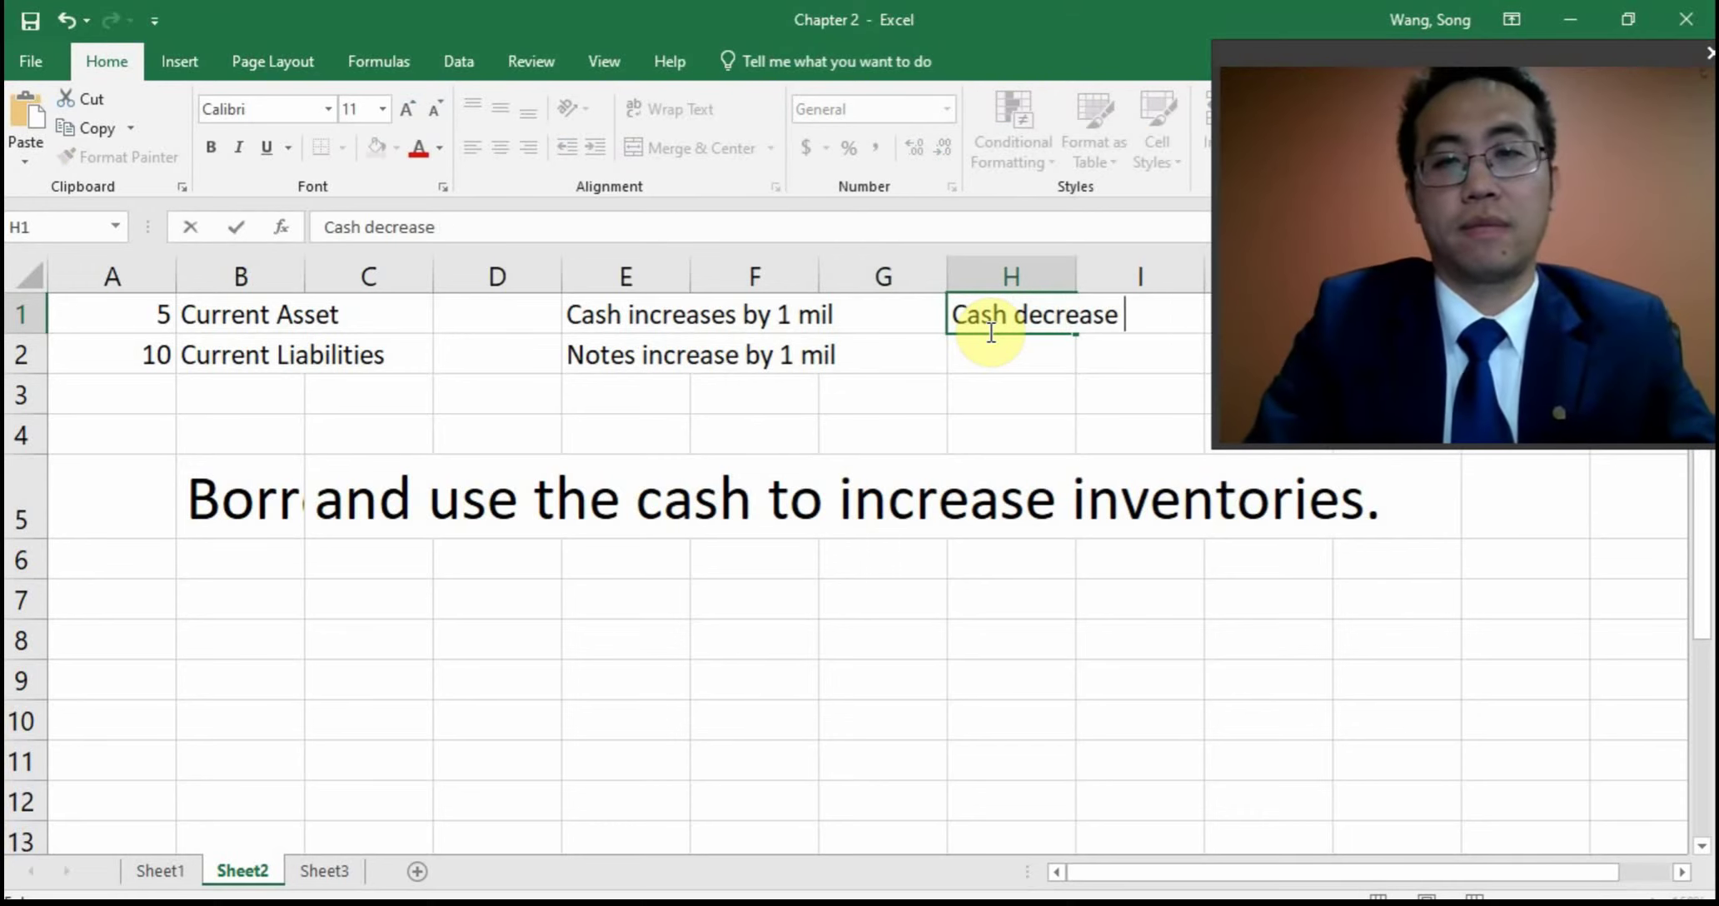
pyautogui.press('BackSpace')
pyautogui.write('s by 1')
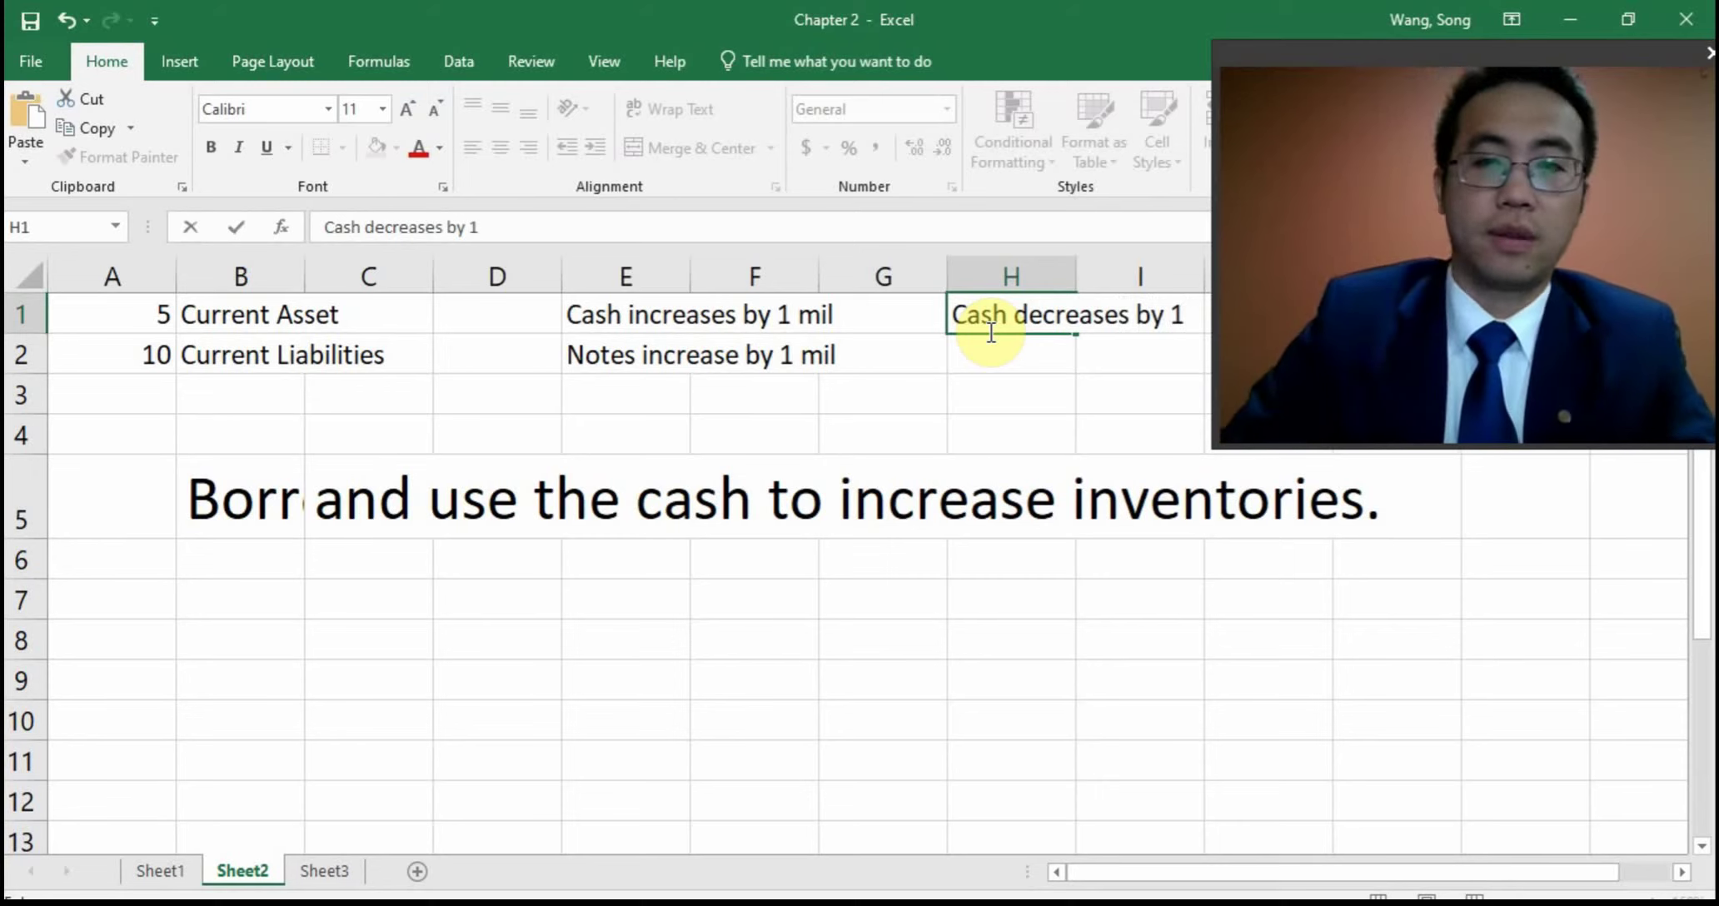
pyautogui.moveTo(1485, 62); pyautogui.dragTo(1425, 497)
pyautogui.click(973, 326)
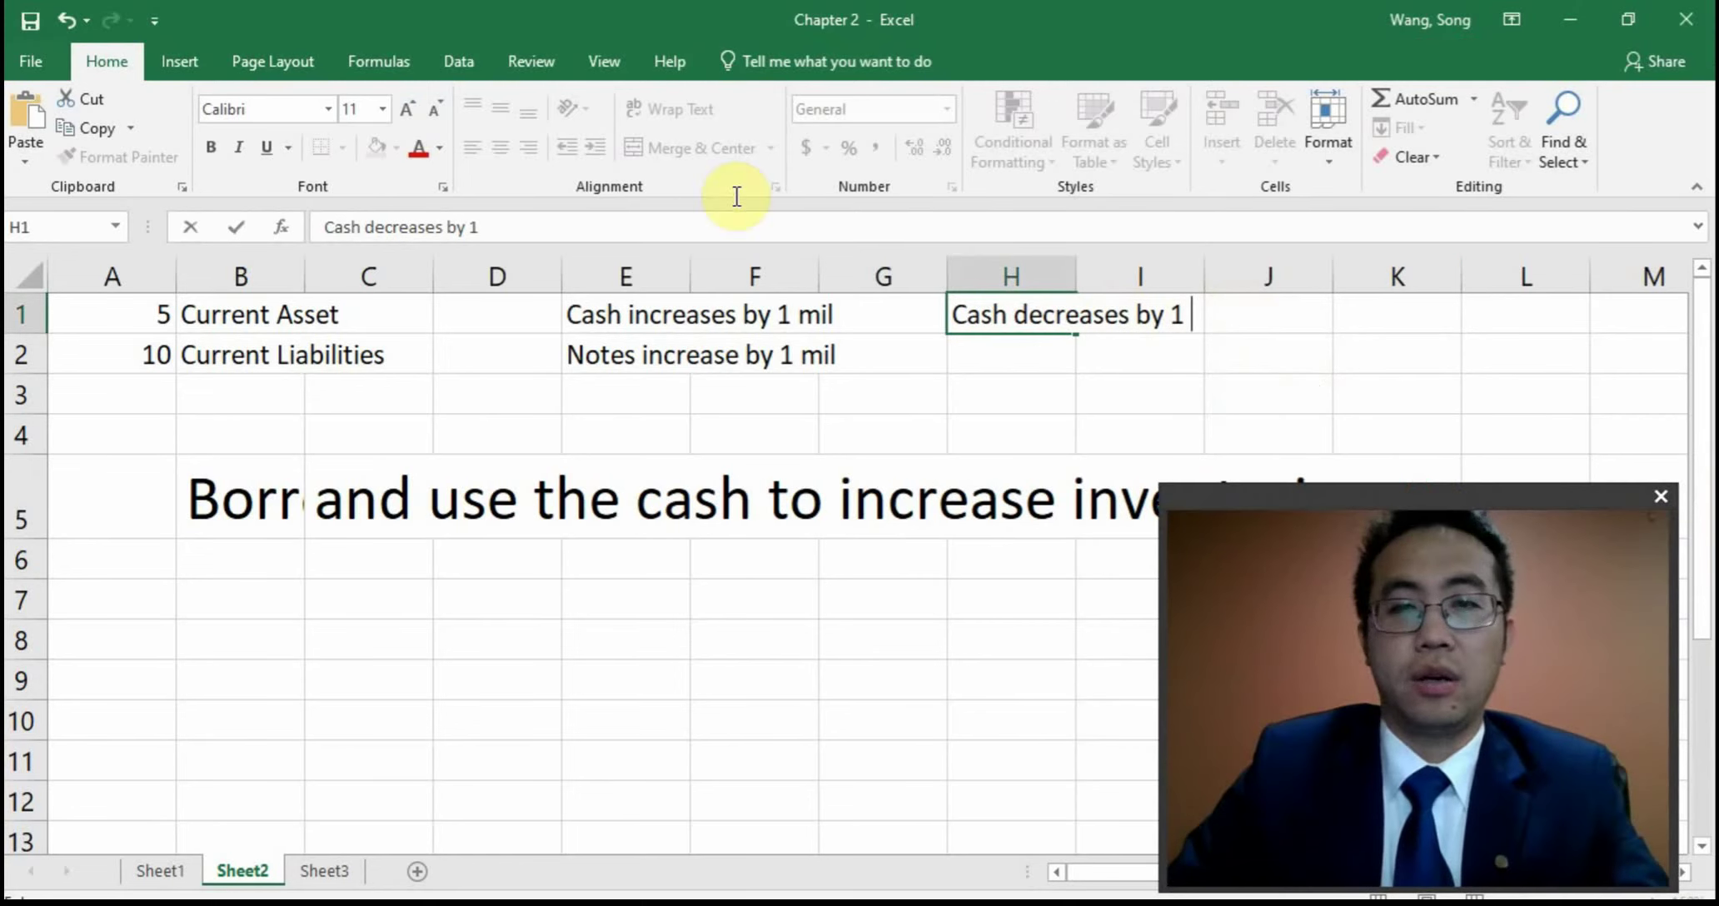
pyautogui.write('mill')
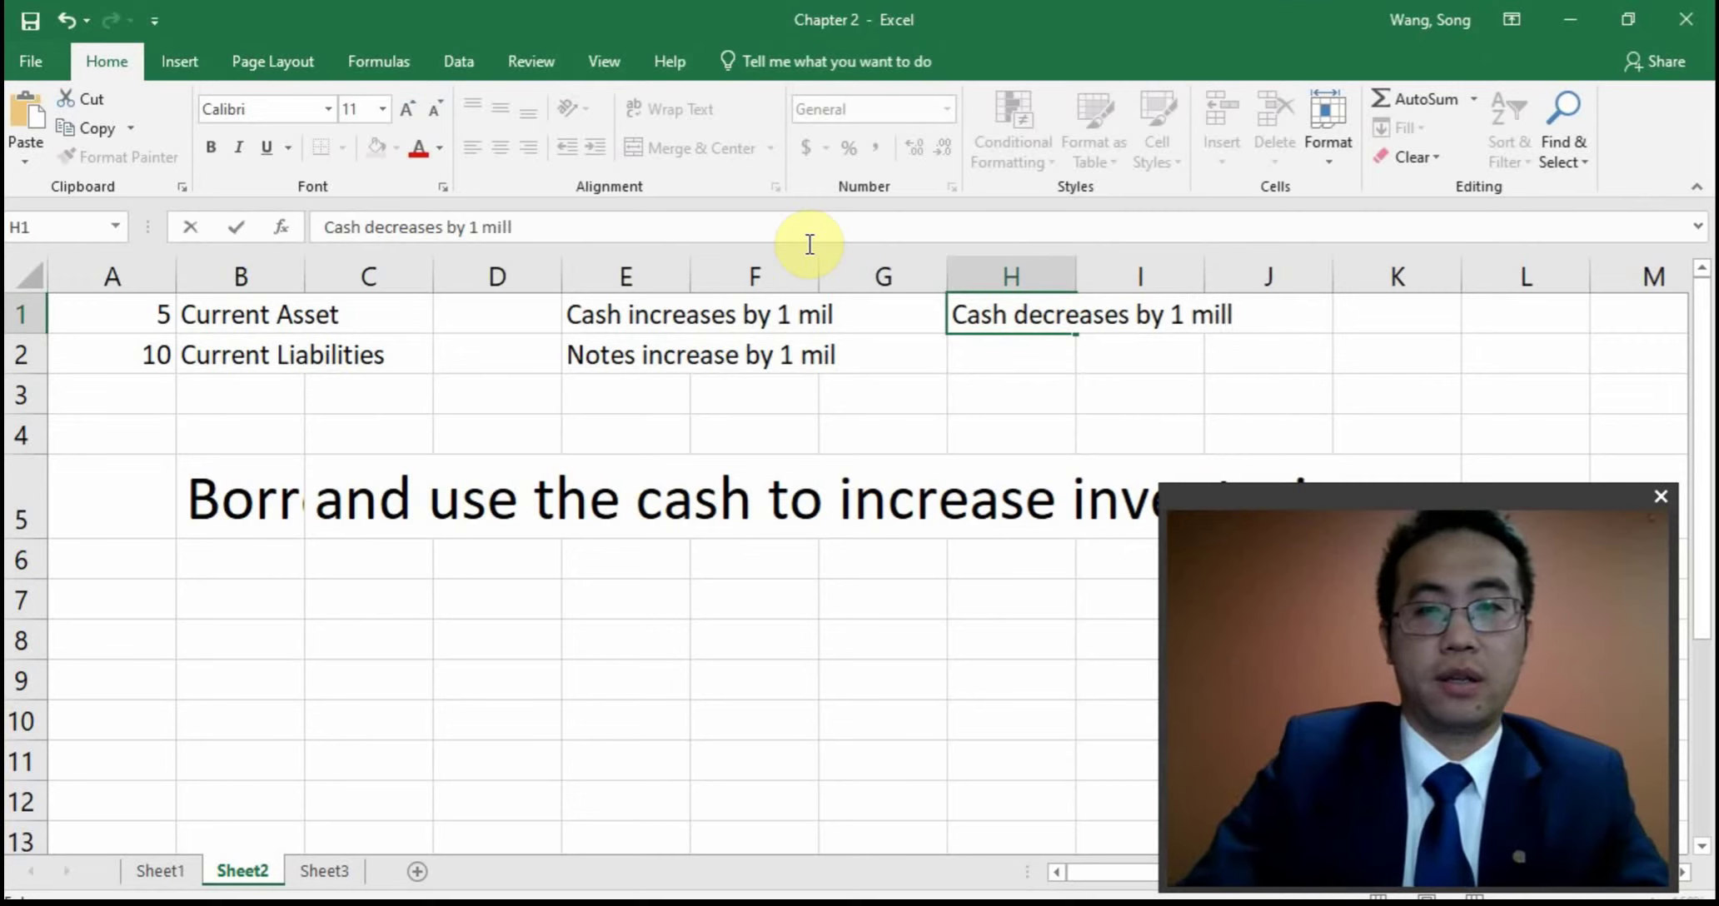
pyautogui.press('BackSpace')
pyautogui.press('Return')
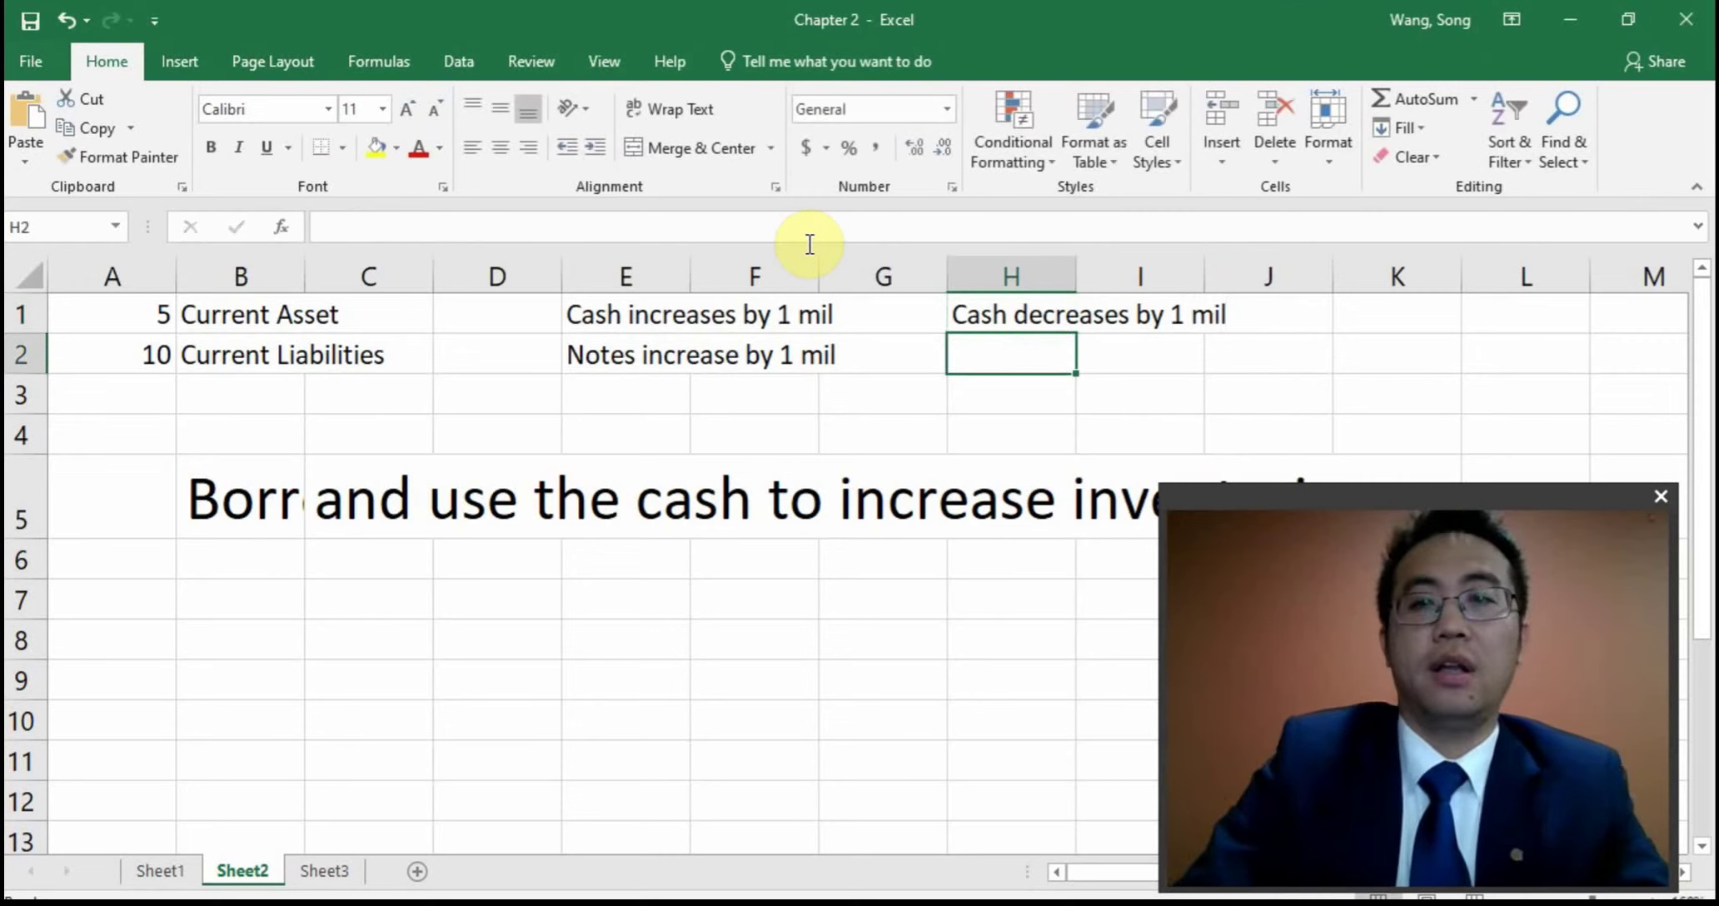
# Enter "Inventory increases by 1 mil" in K1
pyautogui.click(1350, 314)
pyautogui.write('Inve')
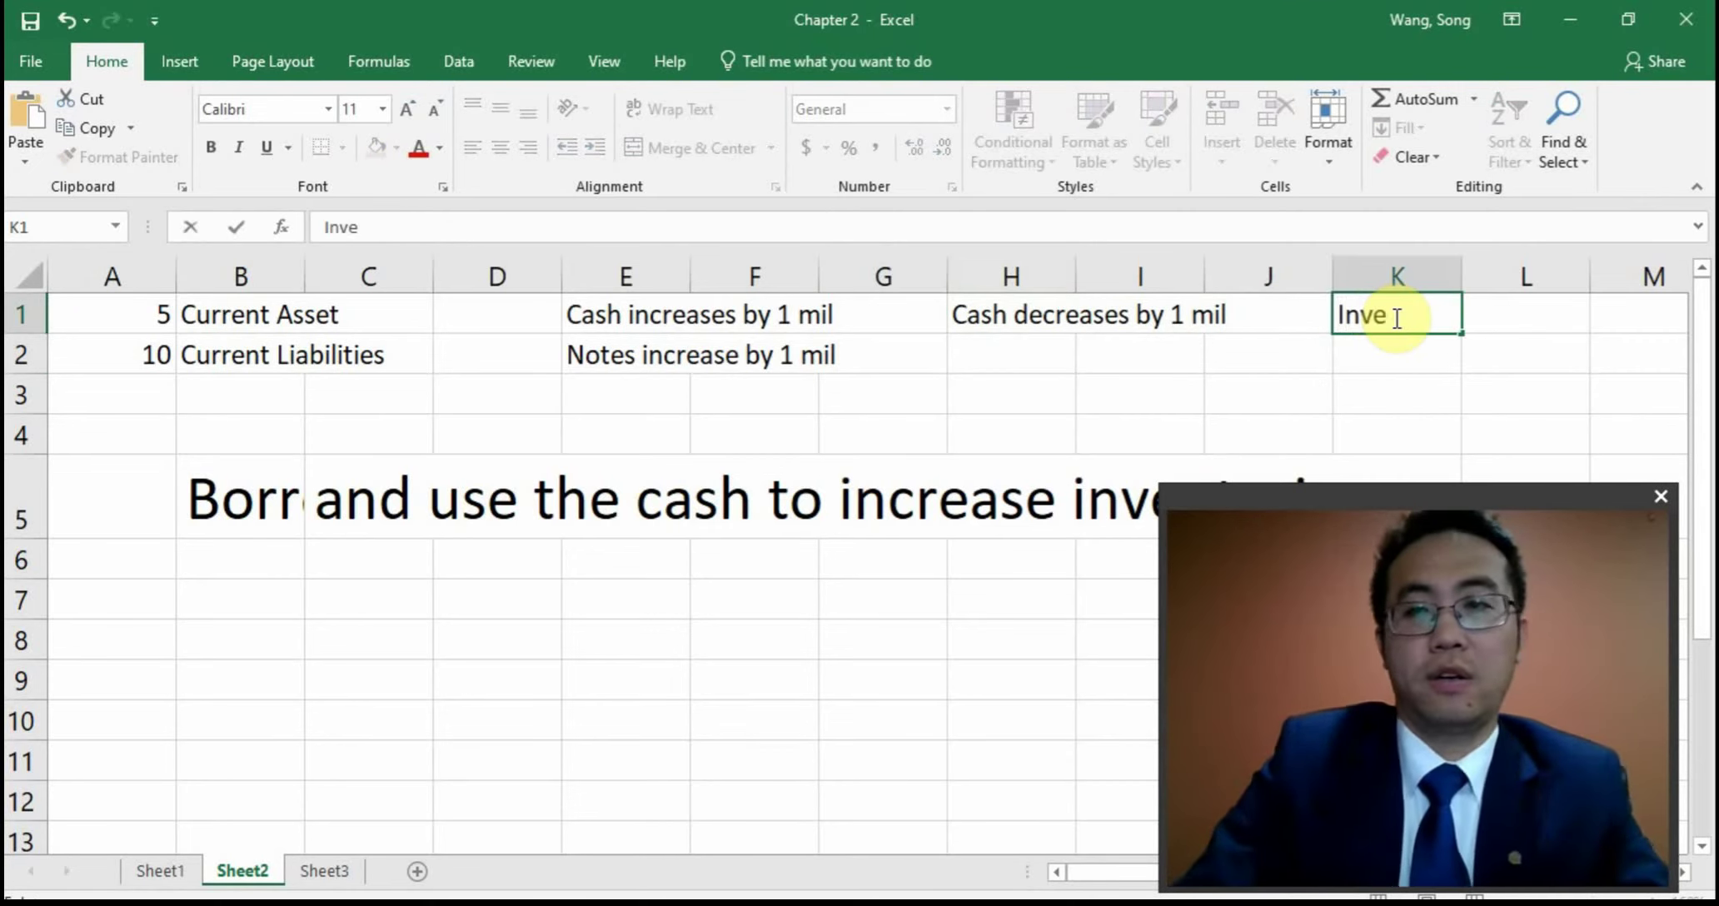
pyautogui.write('ntory incre')
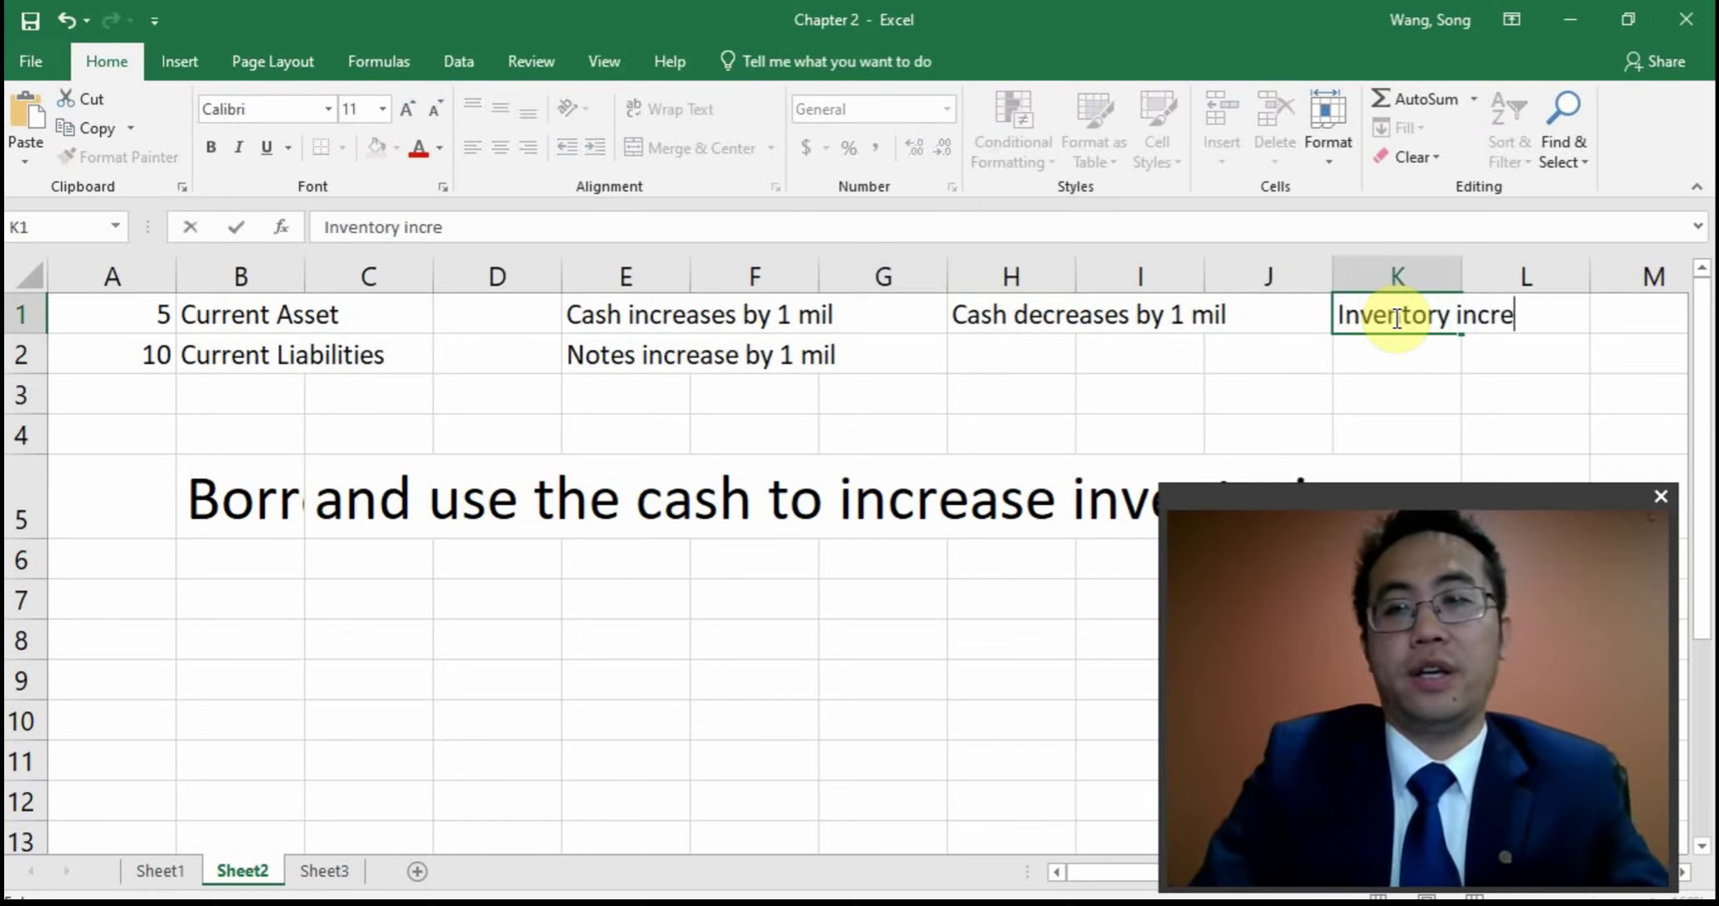
pyautogui.write('ases b')
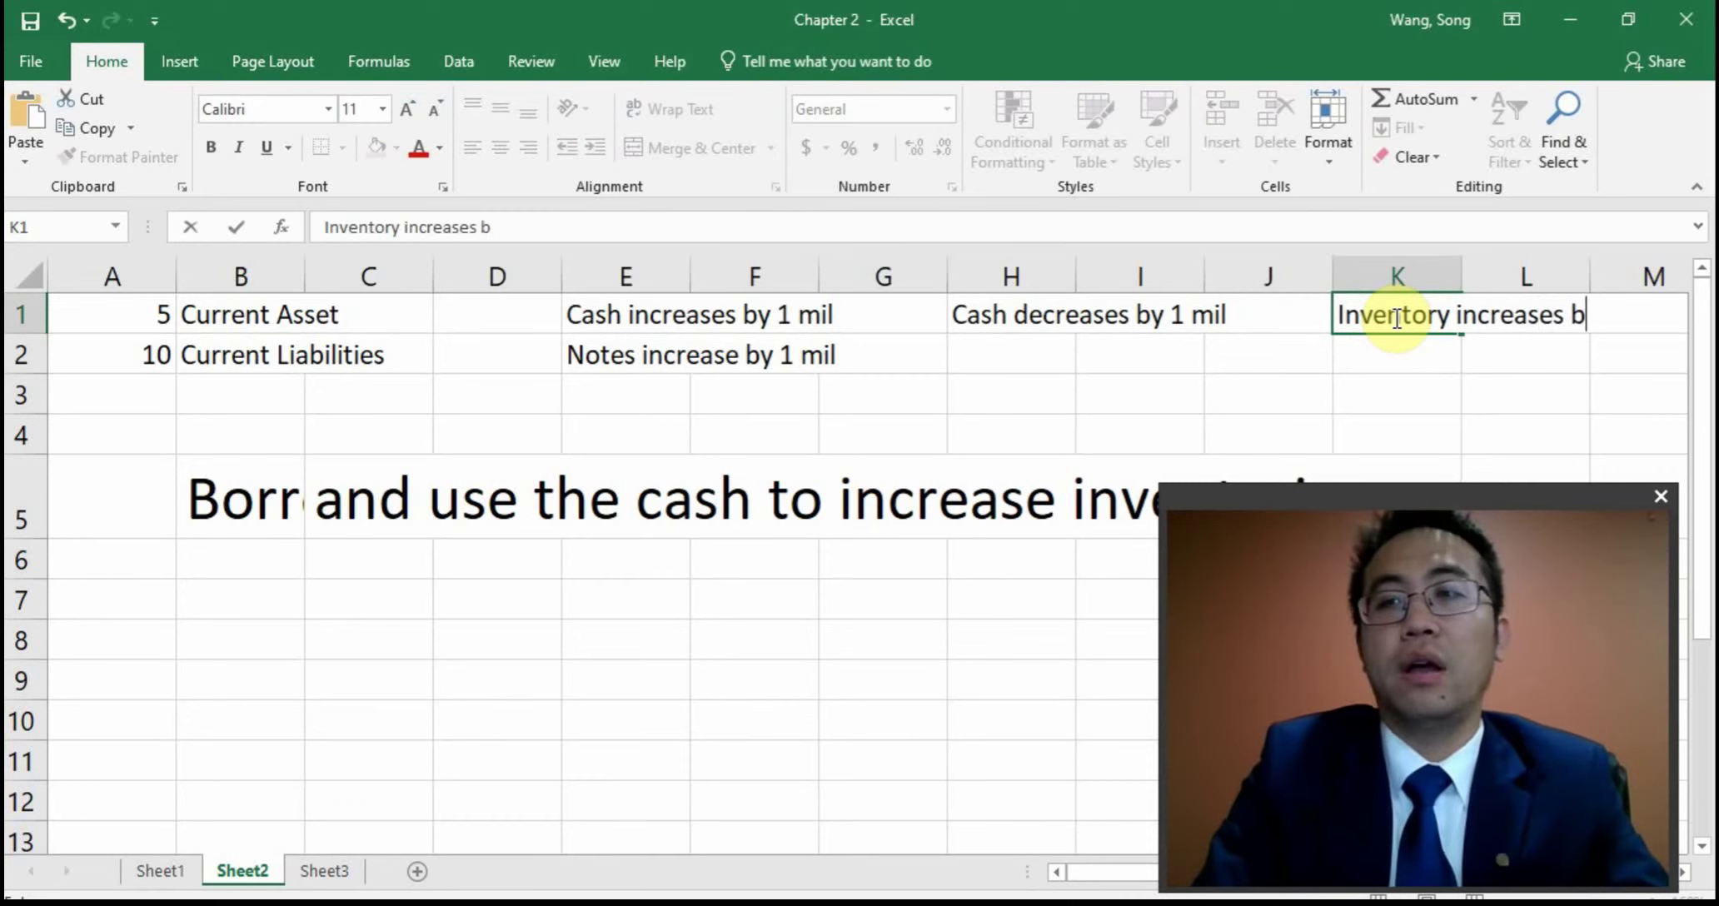
pyautogui.write('y 1 mil')
pyautogui.press('Return')
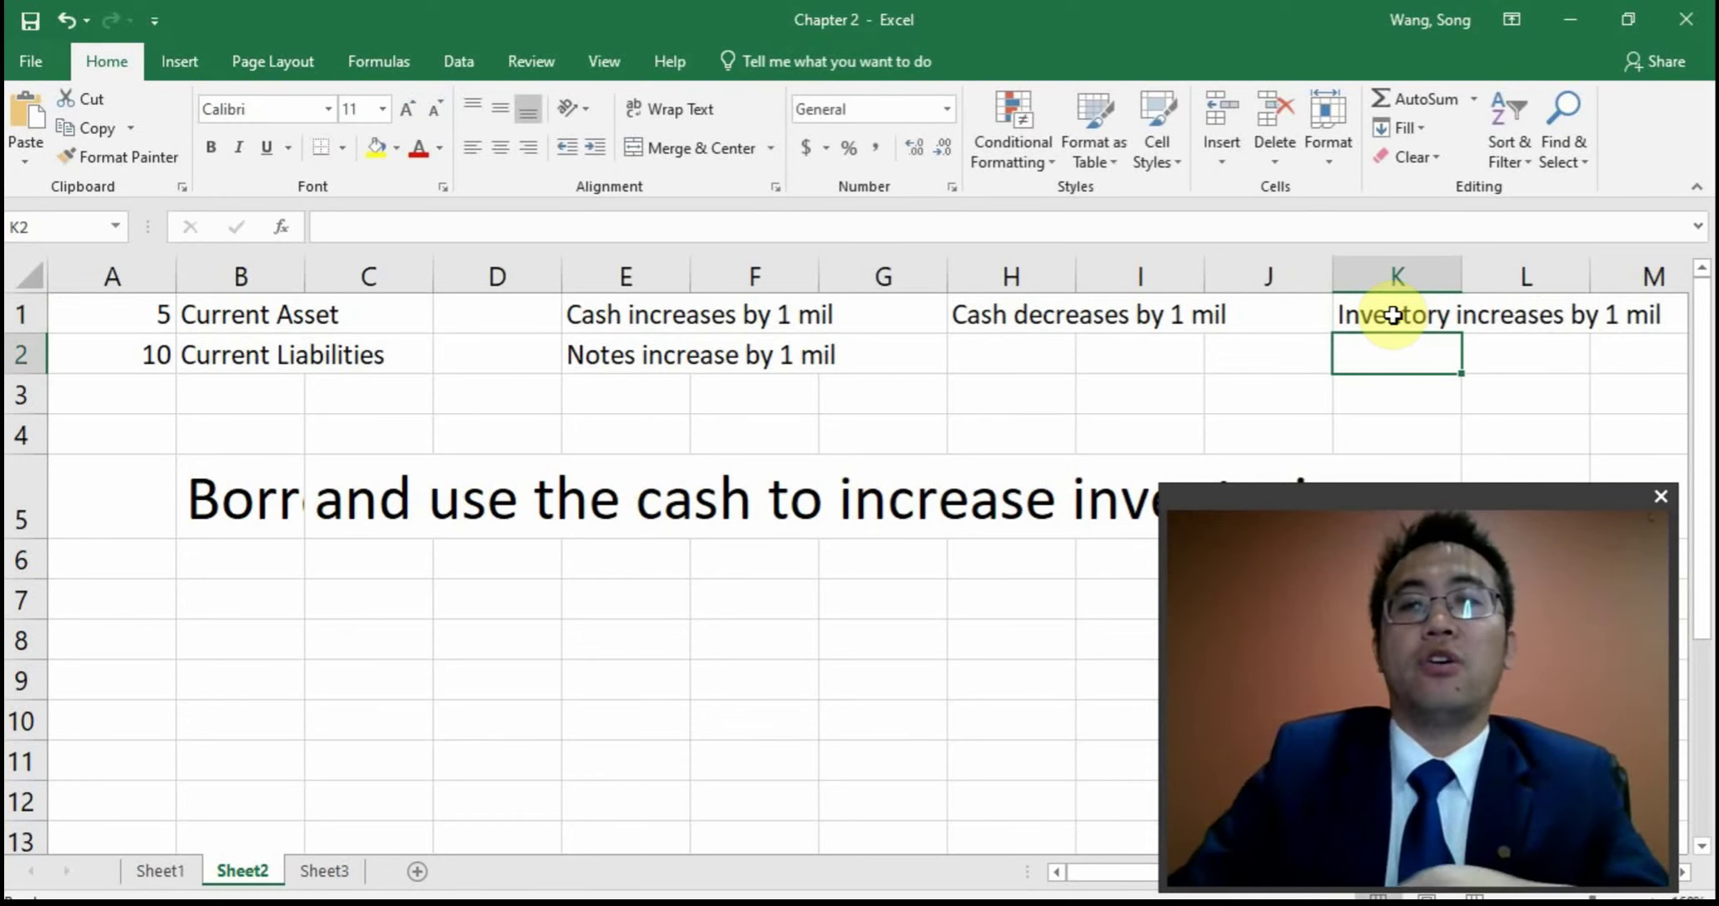
# Clear the cash increase and decrease entries in E1:J1 and move the inventory entry from K1 to E1
pyautogui.click(657, 323)
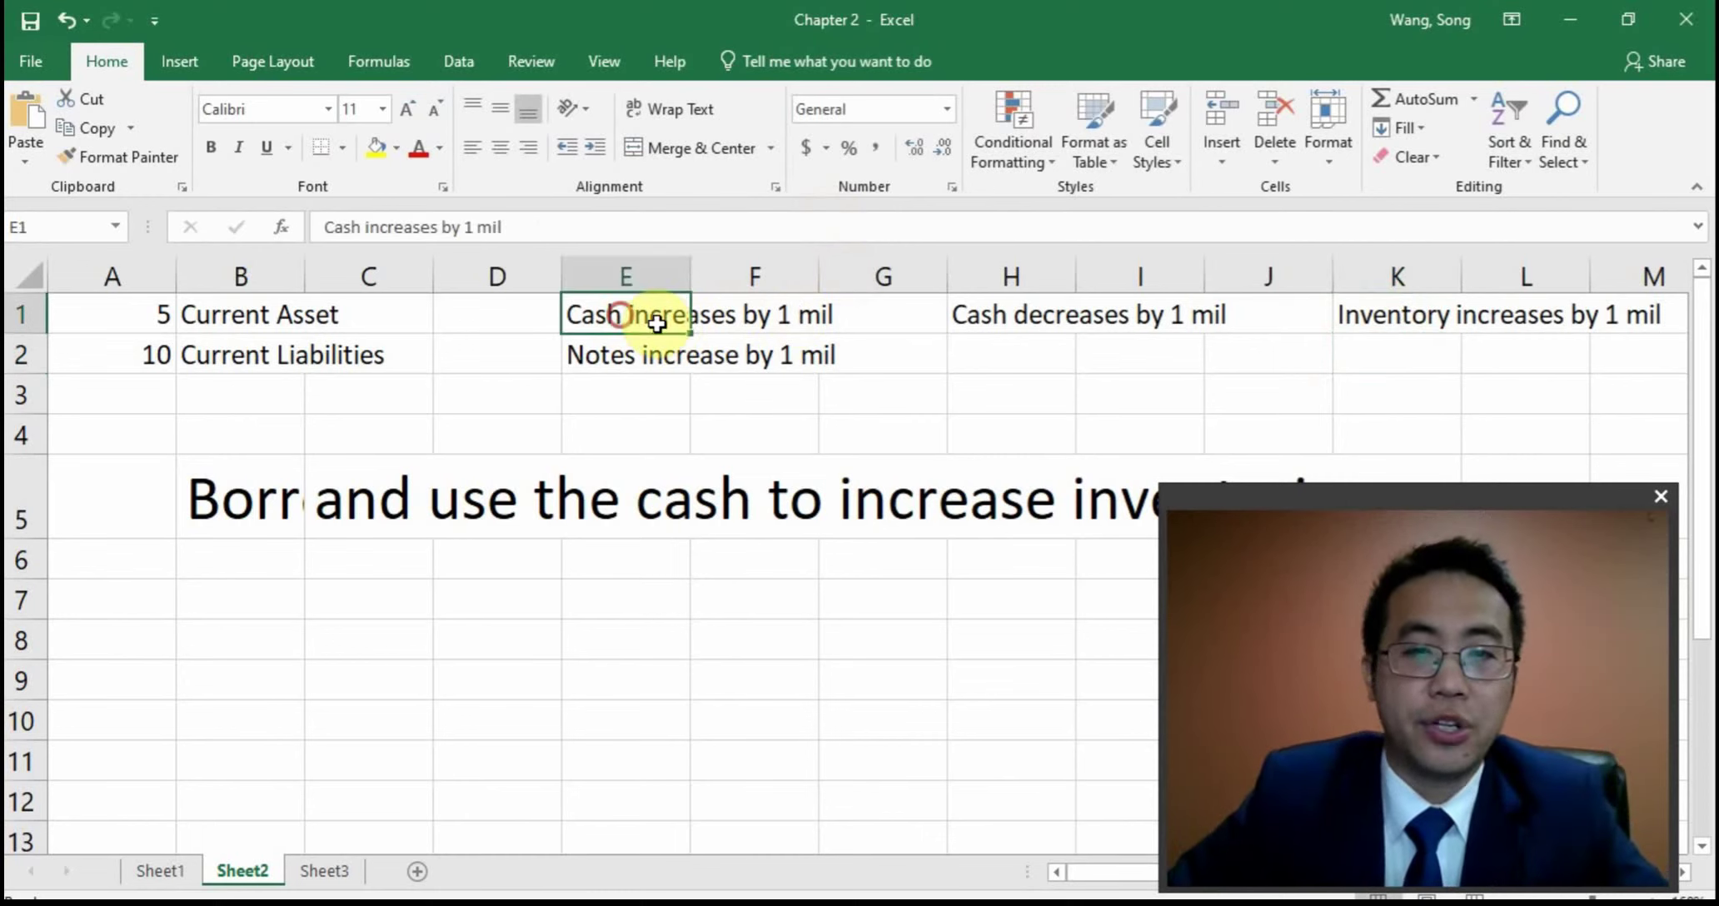
pyautogui.moveTo(657, 323); pyautogui.dragTo(1233, 334)
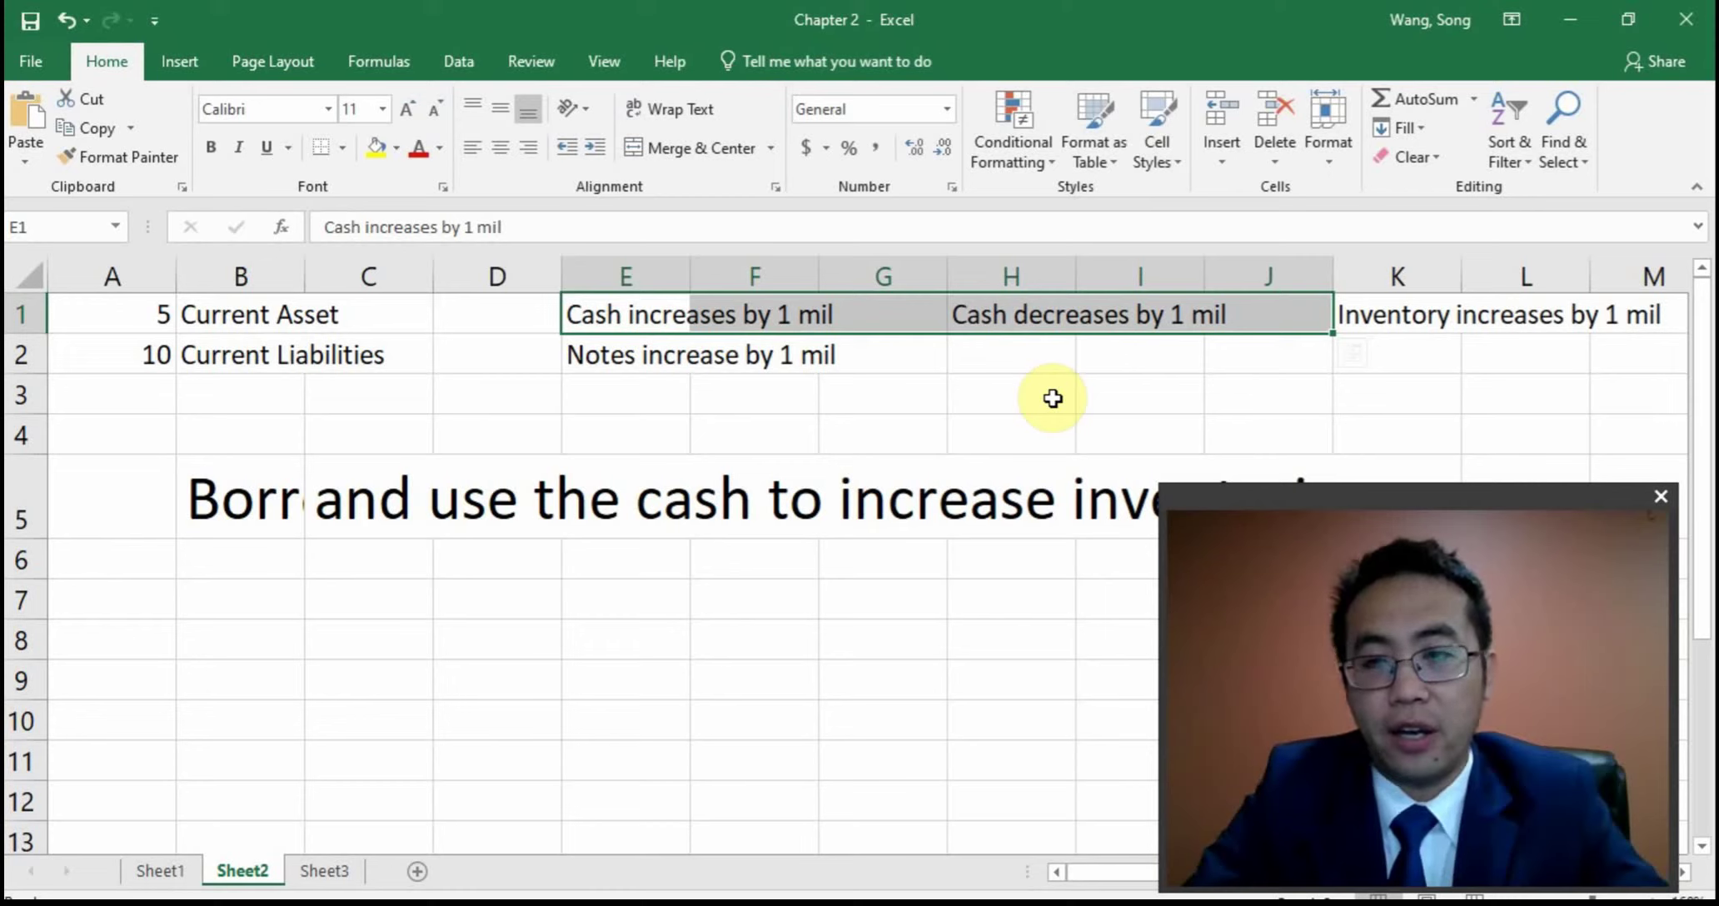
pyautogui.press('Delete')
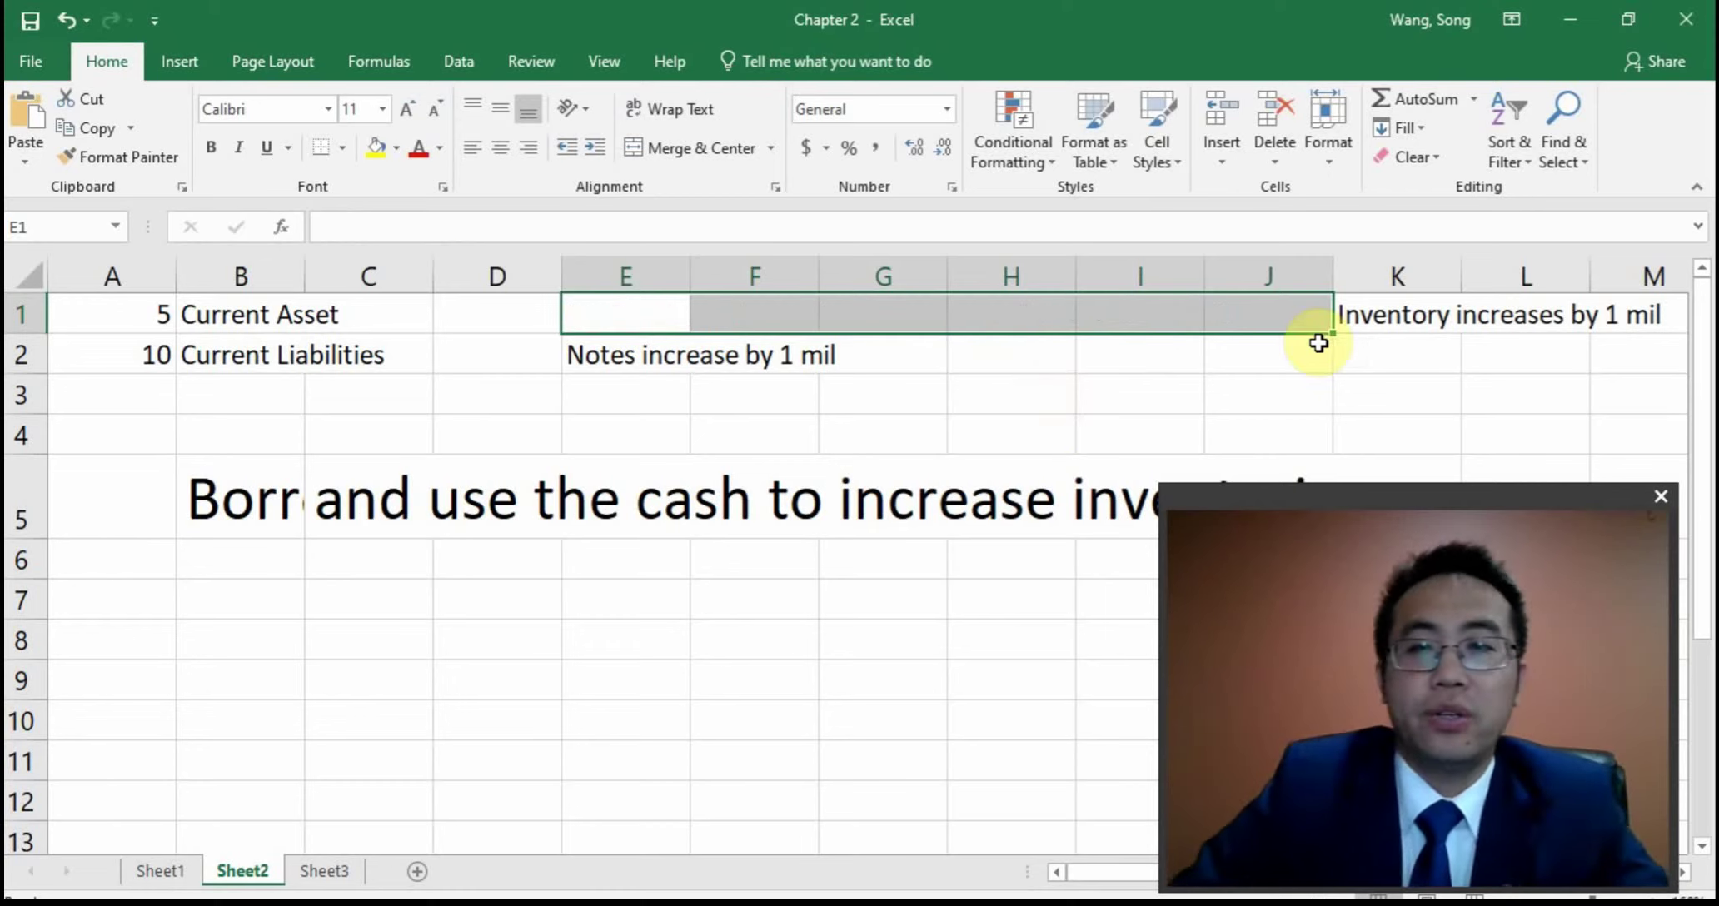
pyautogui.click(1412, 315)
pyautogui.moveTo(1422, 308); pyautogui.dragTo(652, 311)
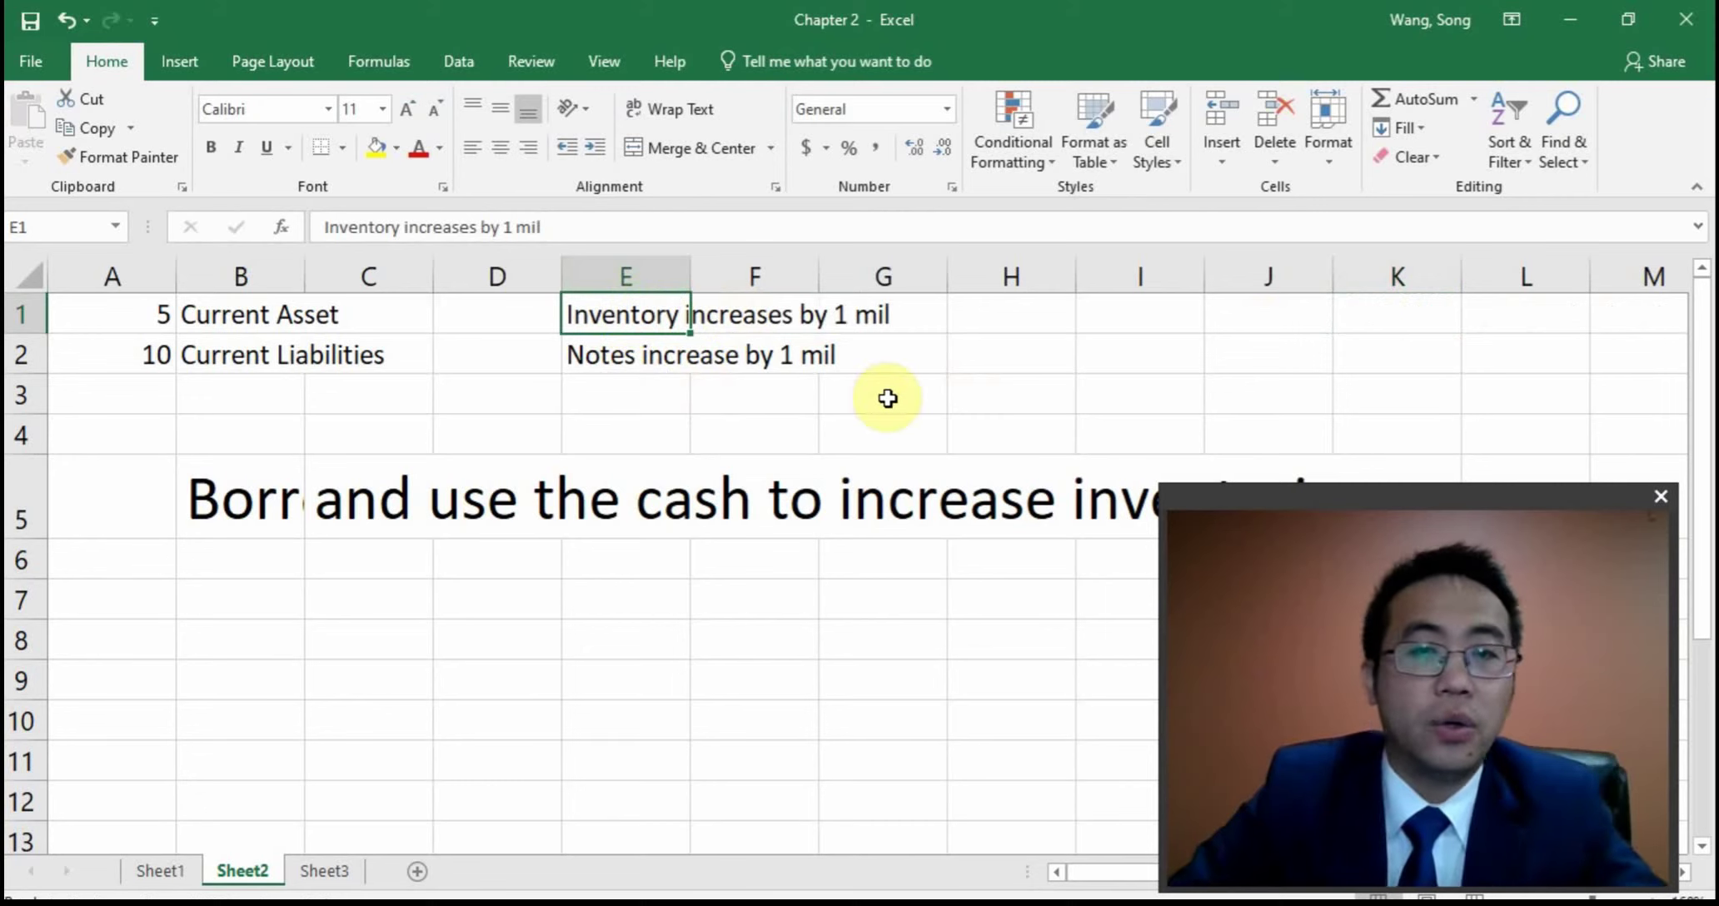
# Enter the new current asset amount 6 in D1 and the new current liabilities amount 11 in D2
pyautogui.click(470, 316)
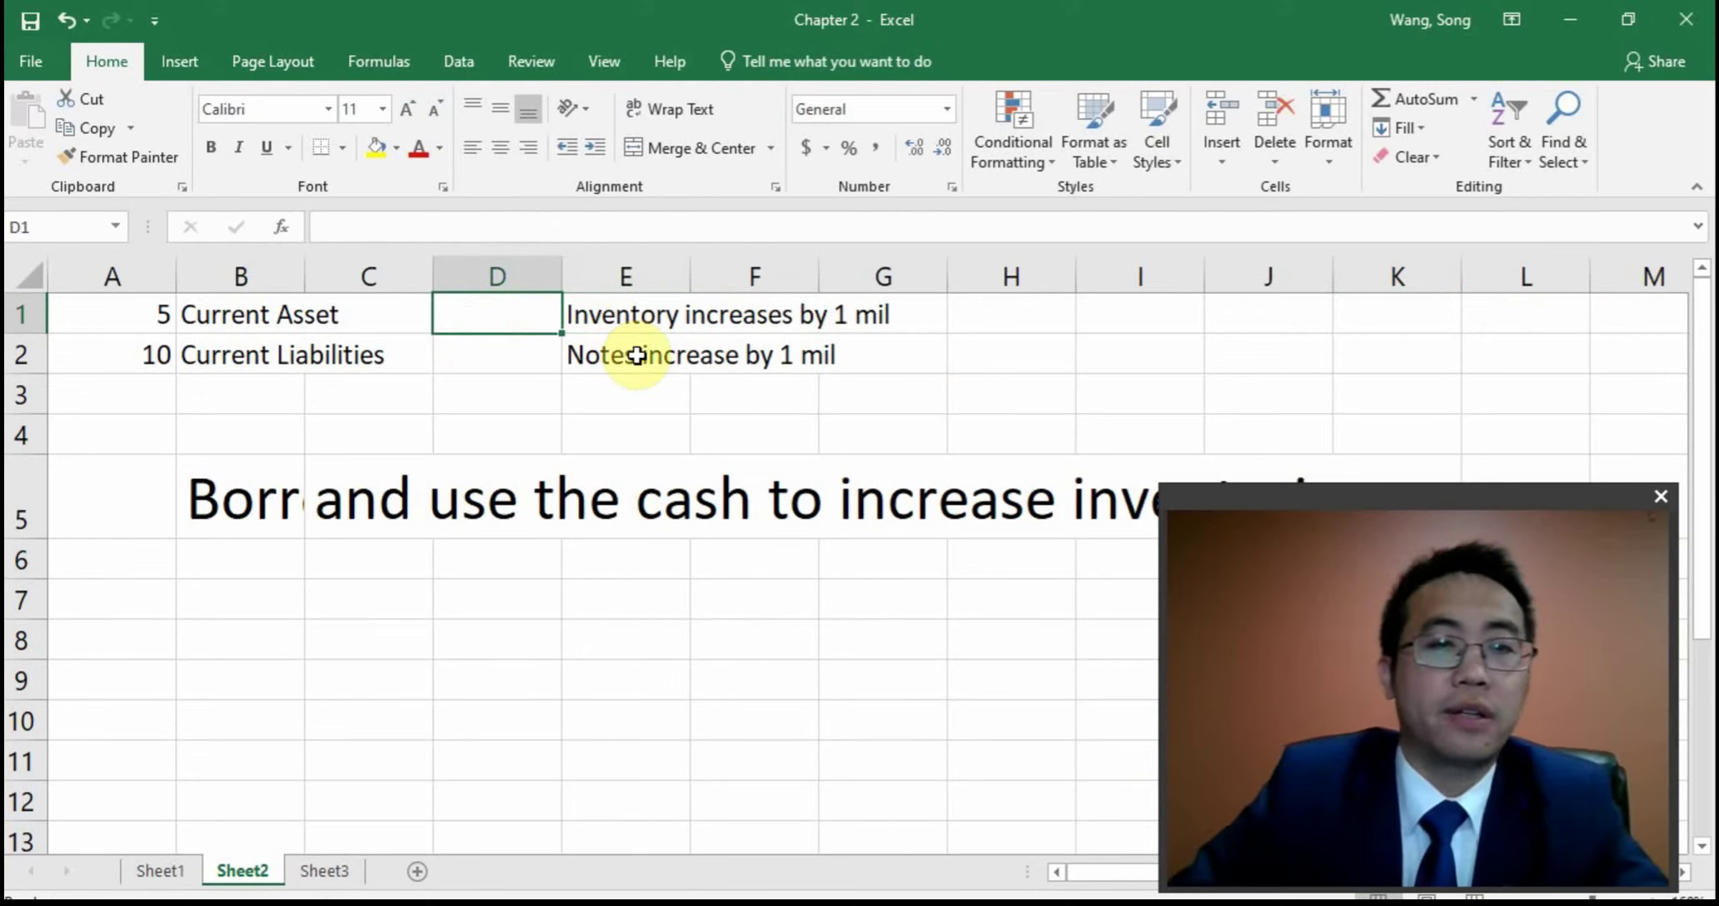
pyautogui.write('6')
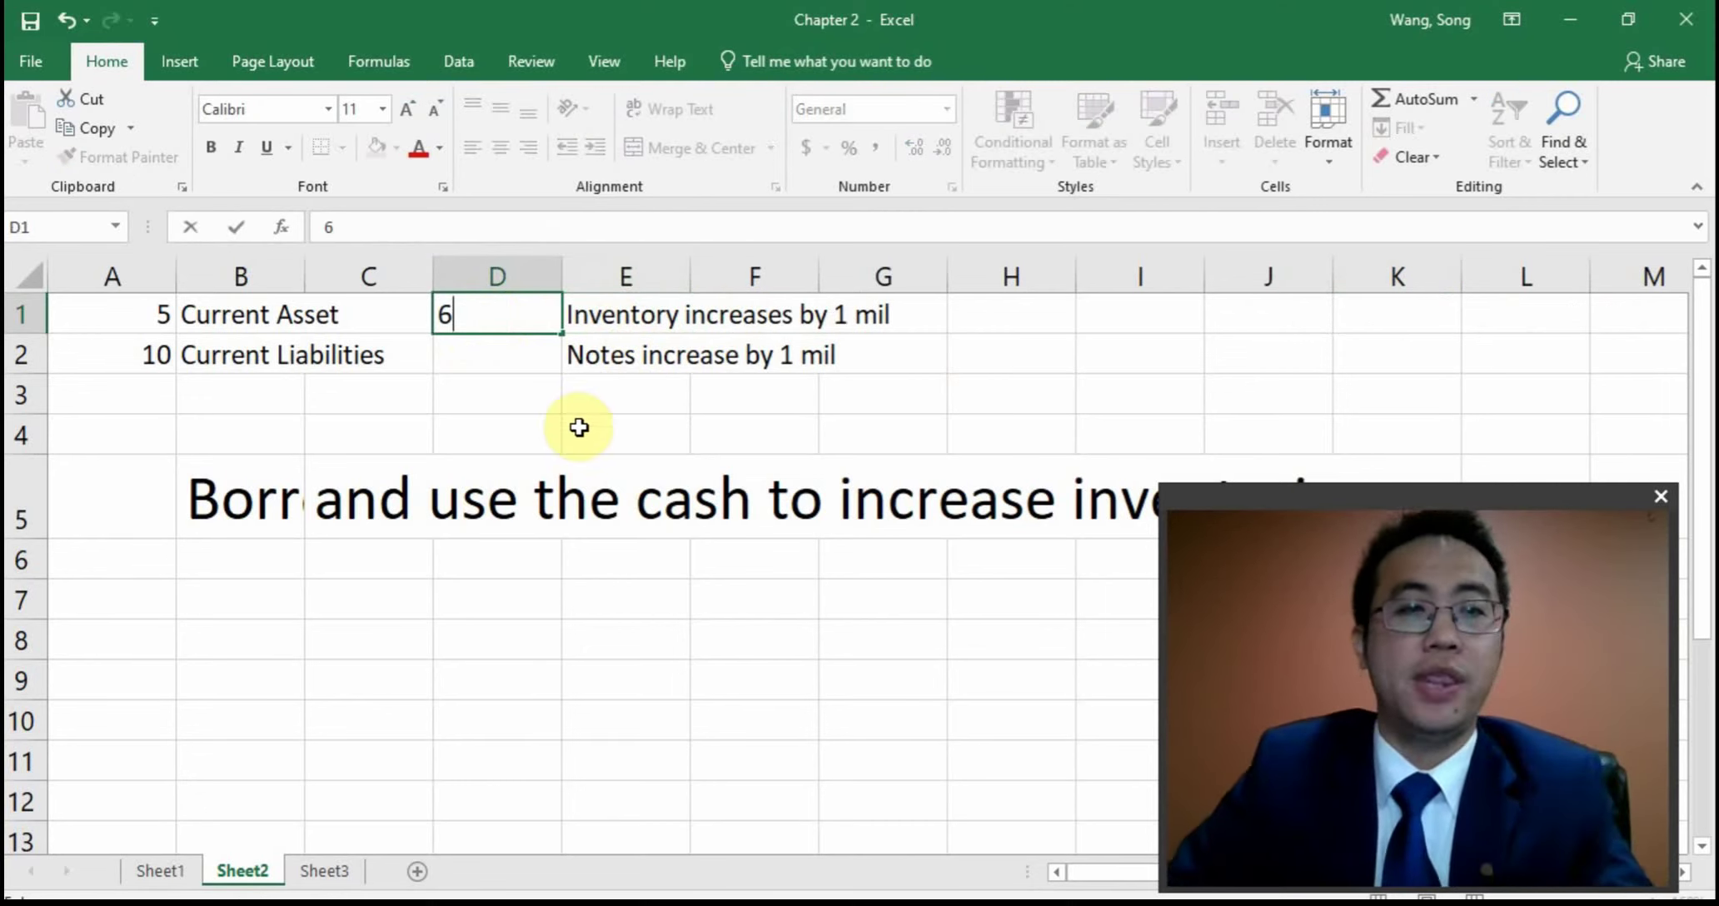
pyautogui.click(466, 368)
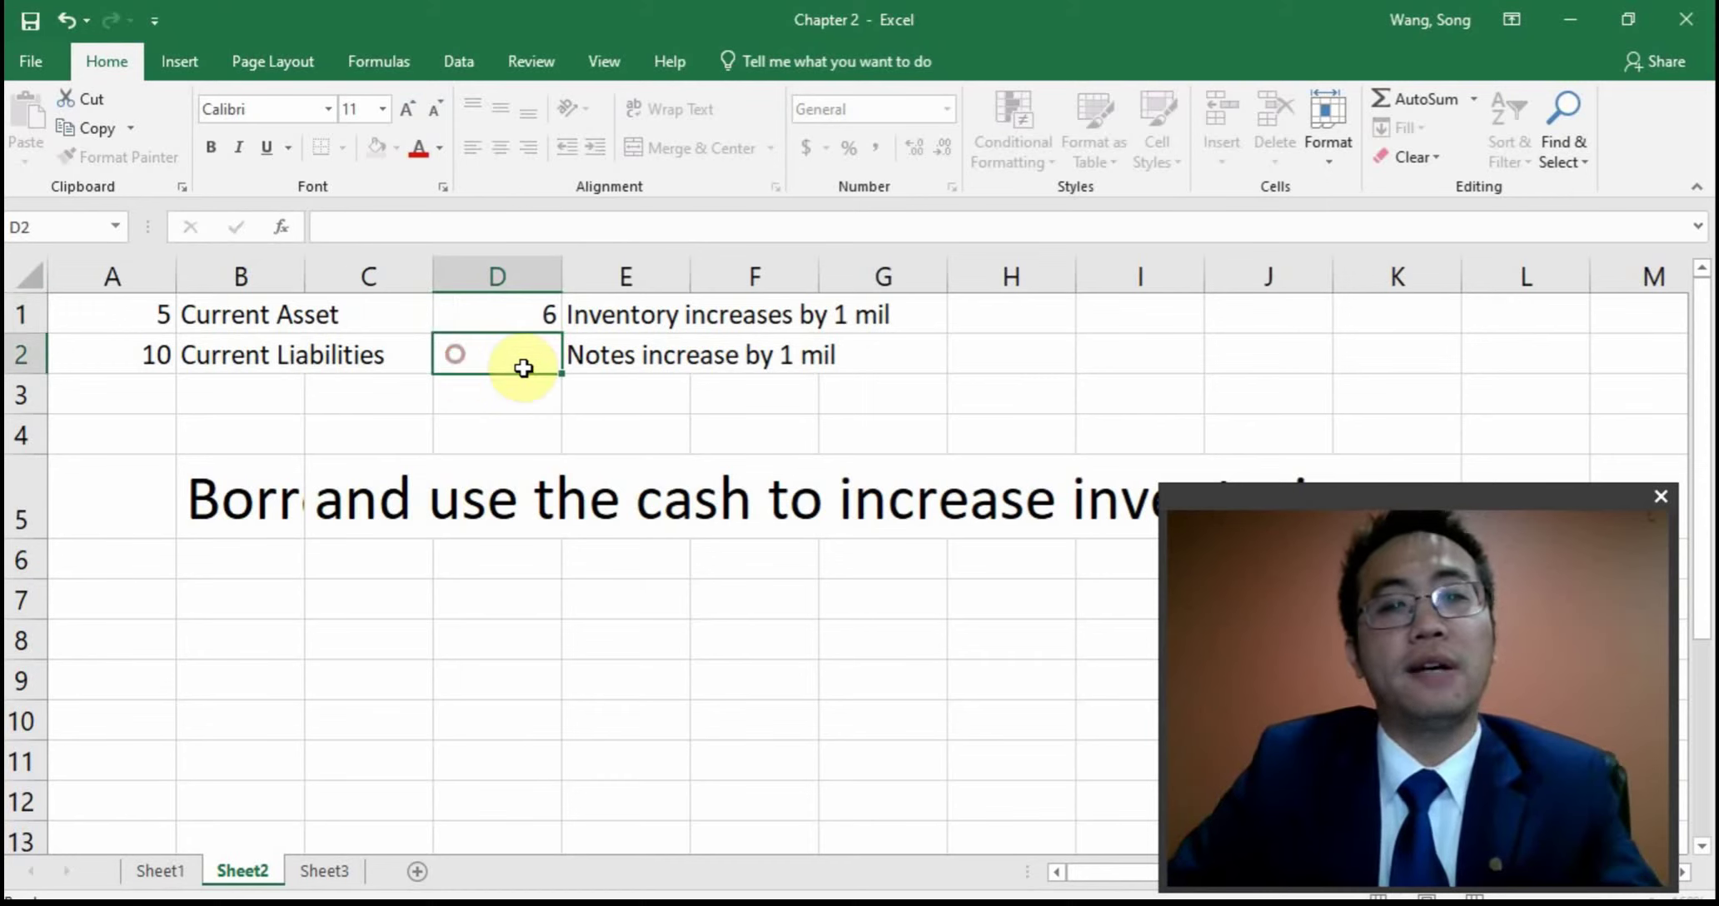
pyautogui.write('10')
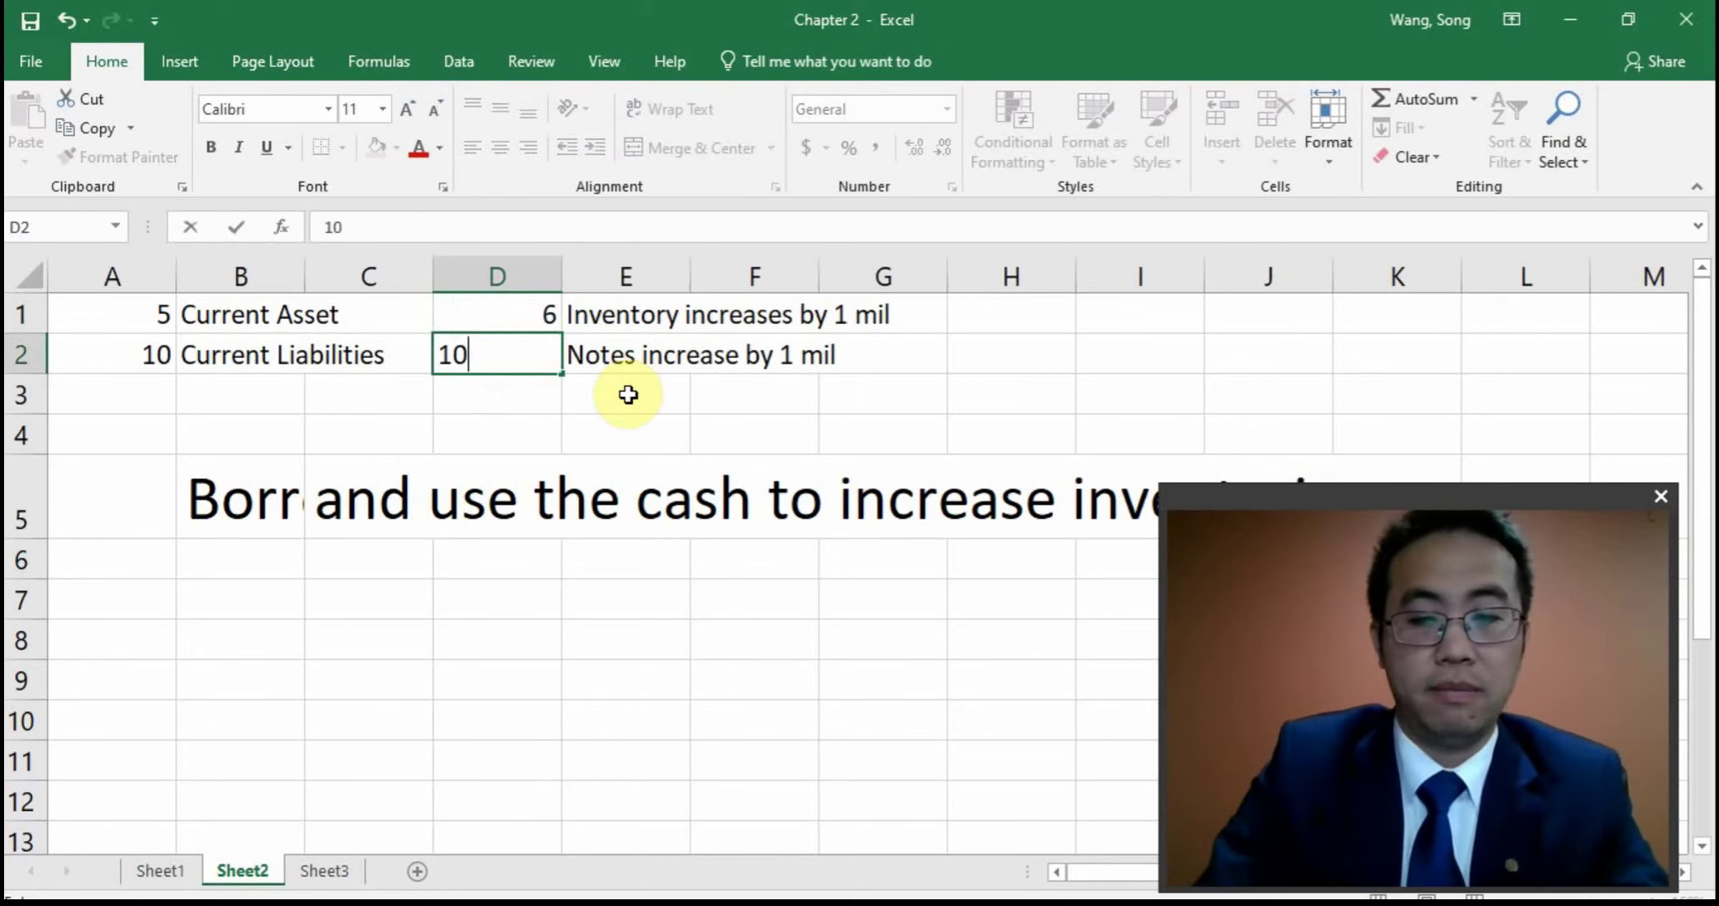
pyautogui.press('Return')
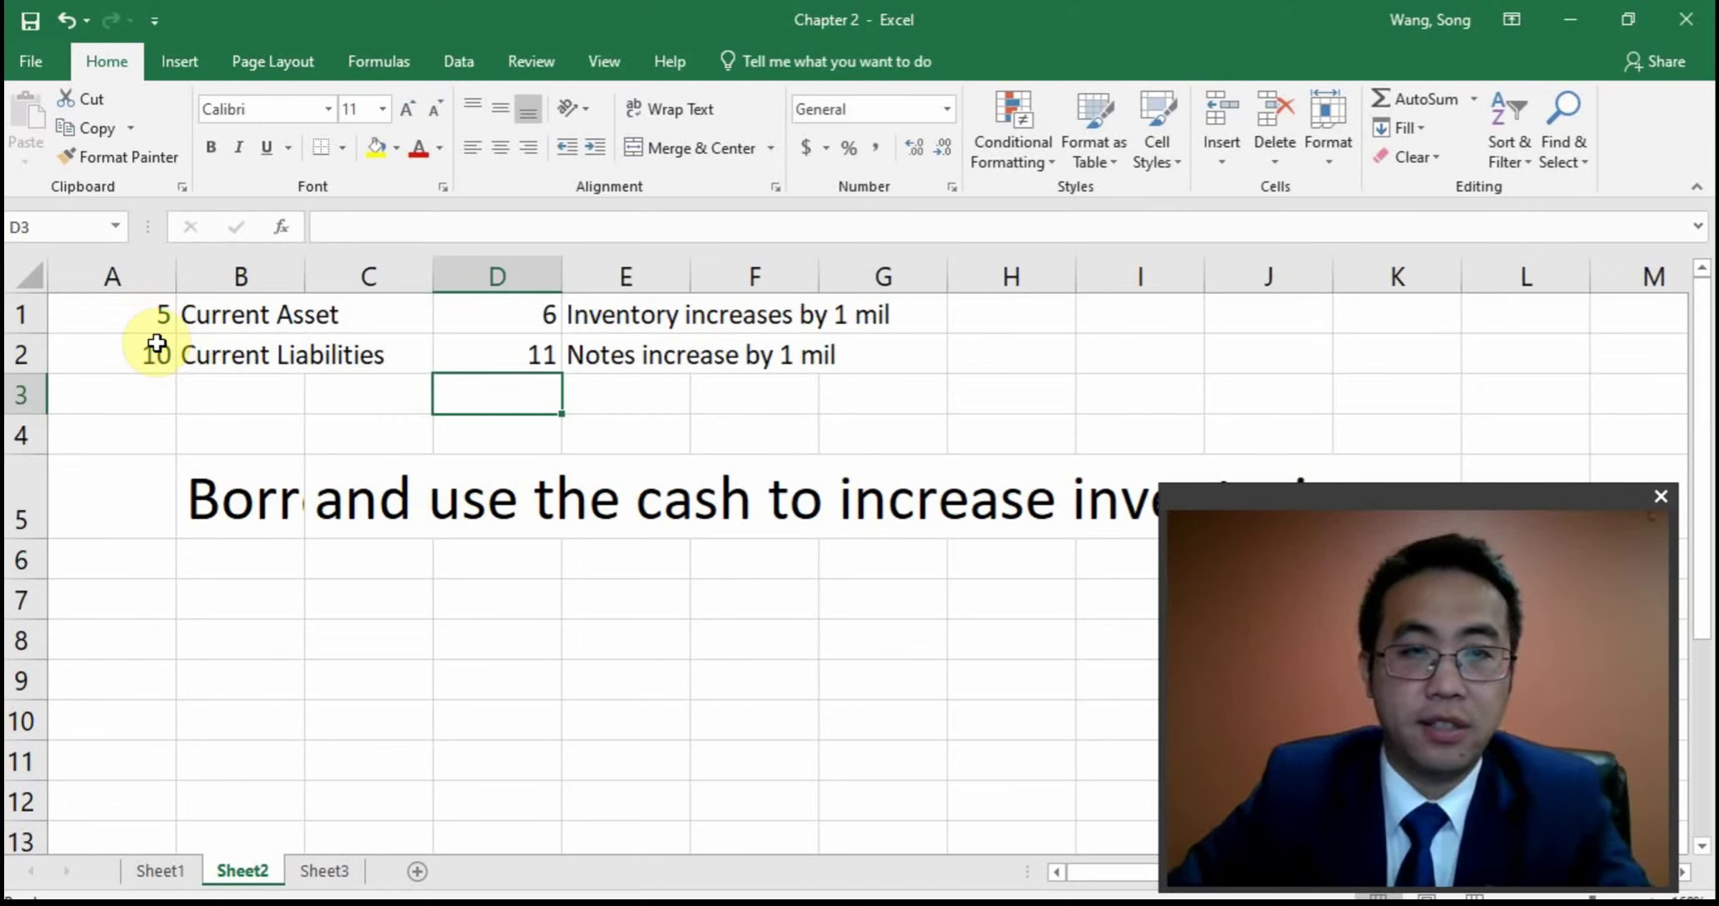
pyautogui.moveTo(463, 309); pyautogui.dragTo(491, 347)
pyautogui.click(487, 365)
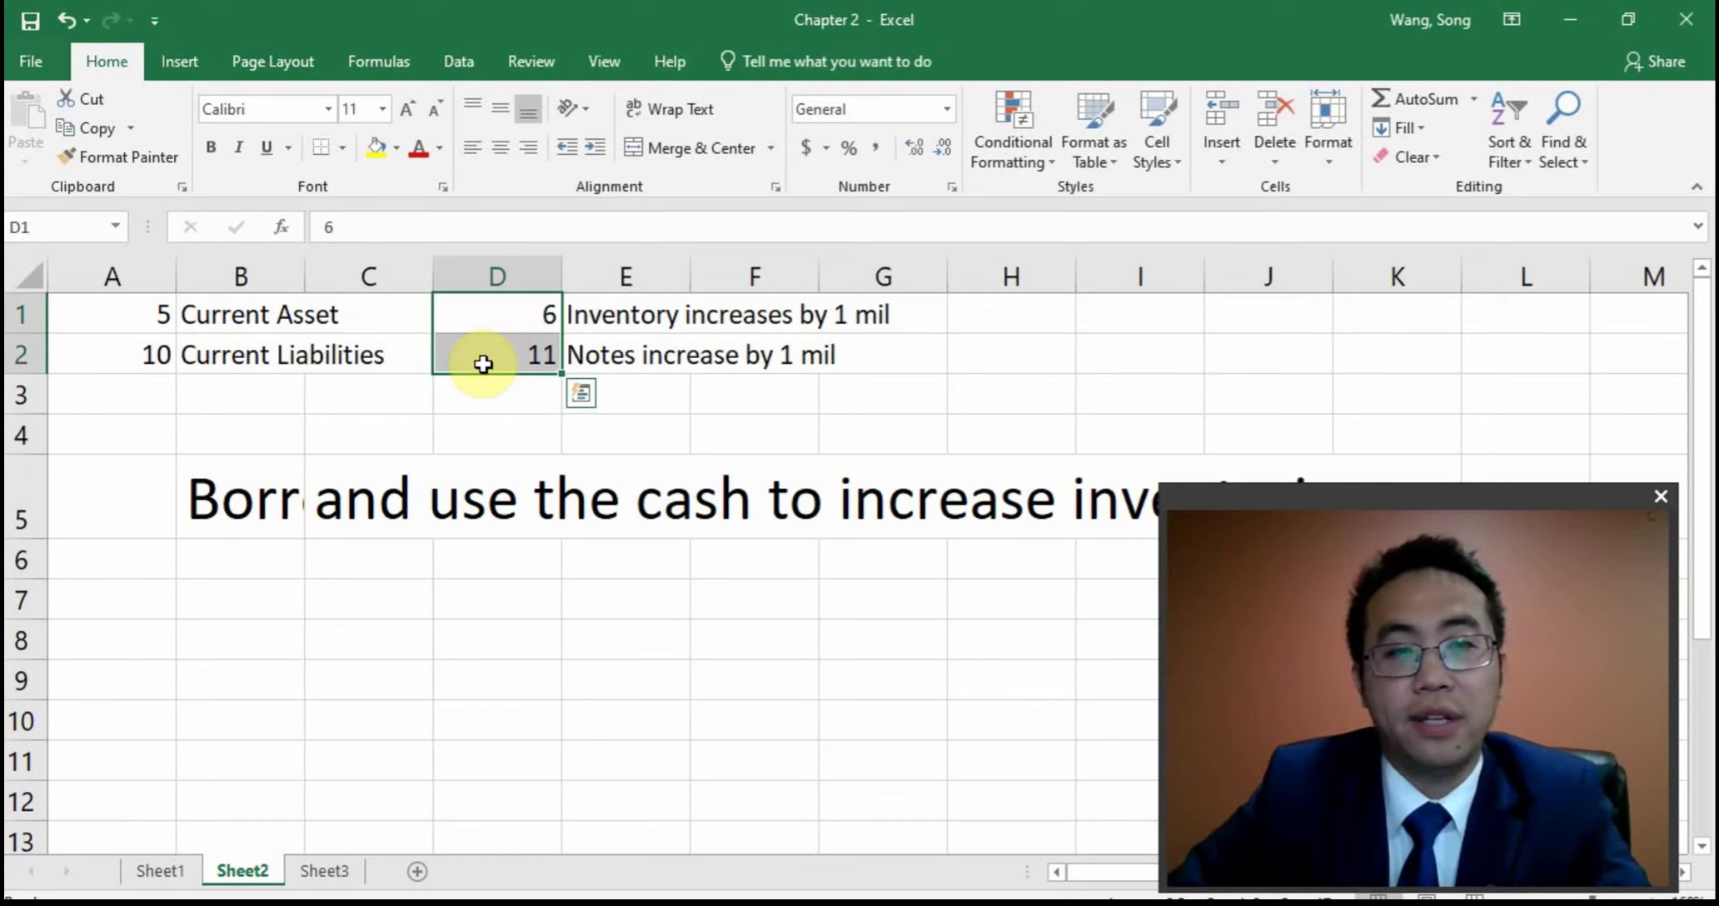
# Review the original amounts in A1:A2, and switch to the PowerPoint question slide to read option b
pyautogui.moveTo(108, 321); pyautogui.dragTo(122, 356)
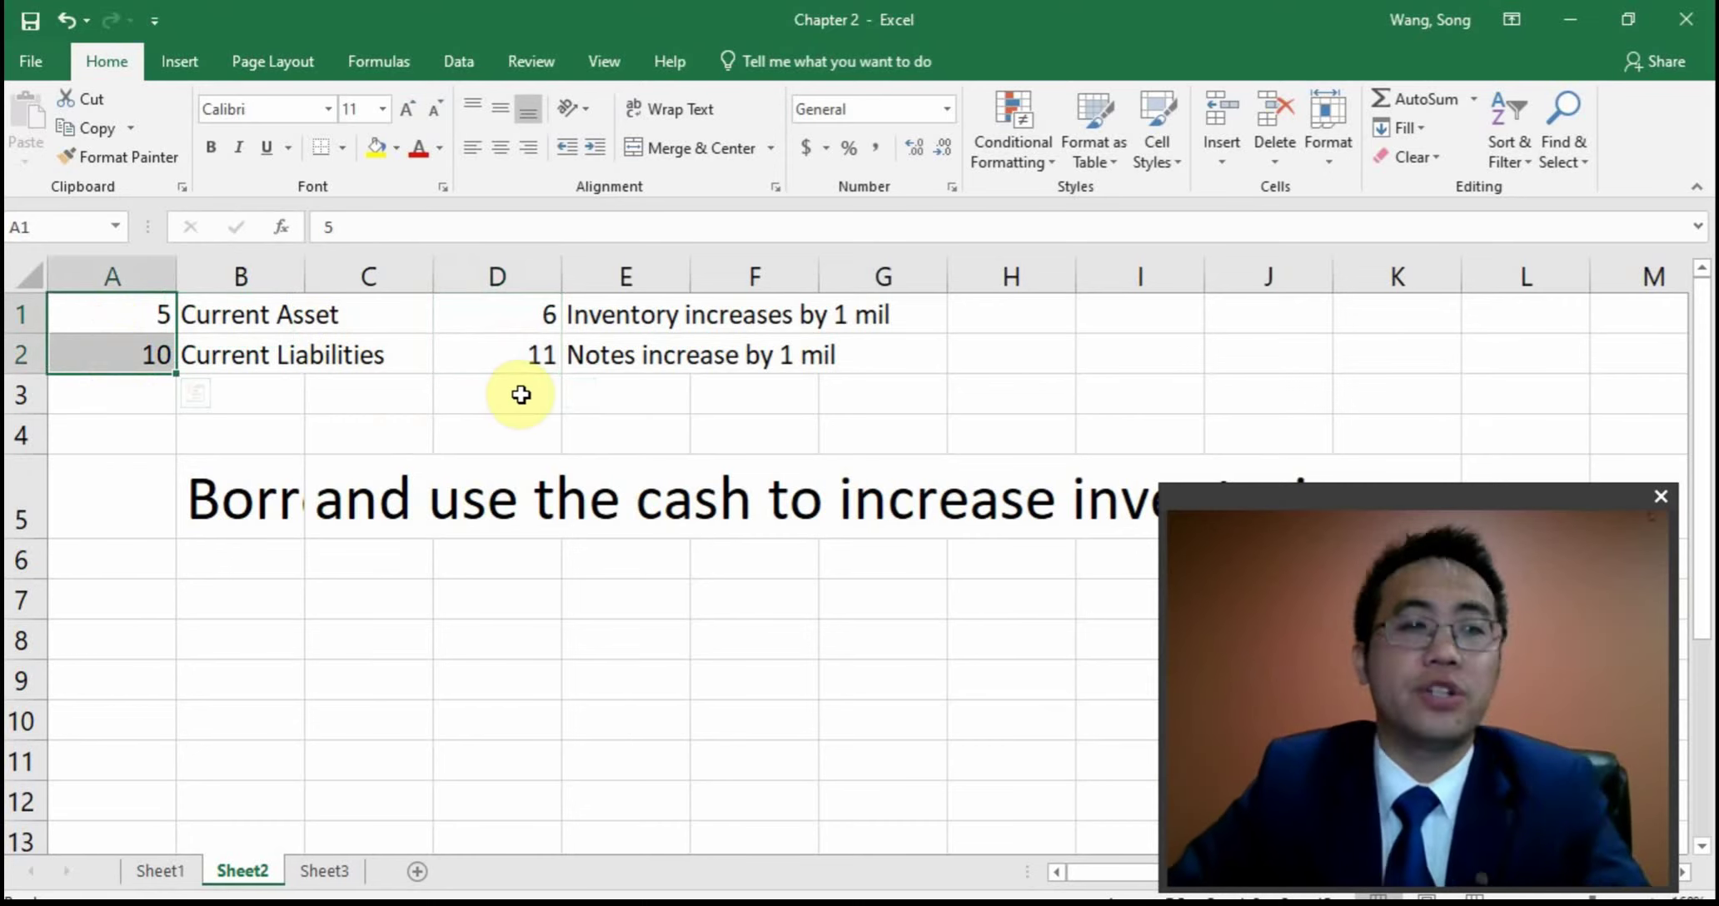
pyautogui.hotkey('alt', 'Tab')
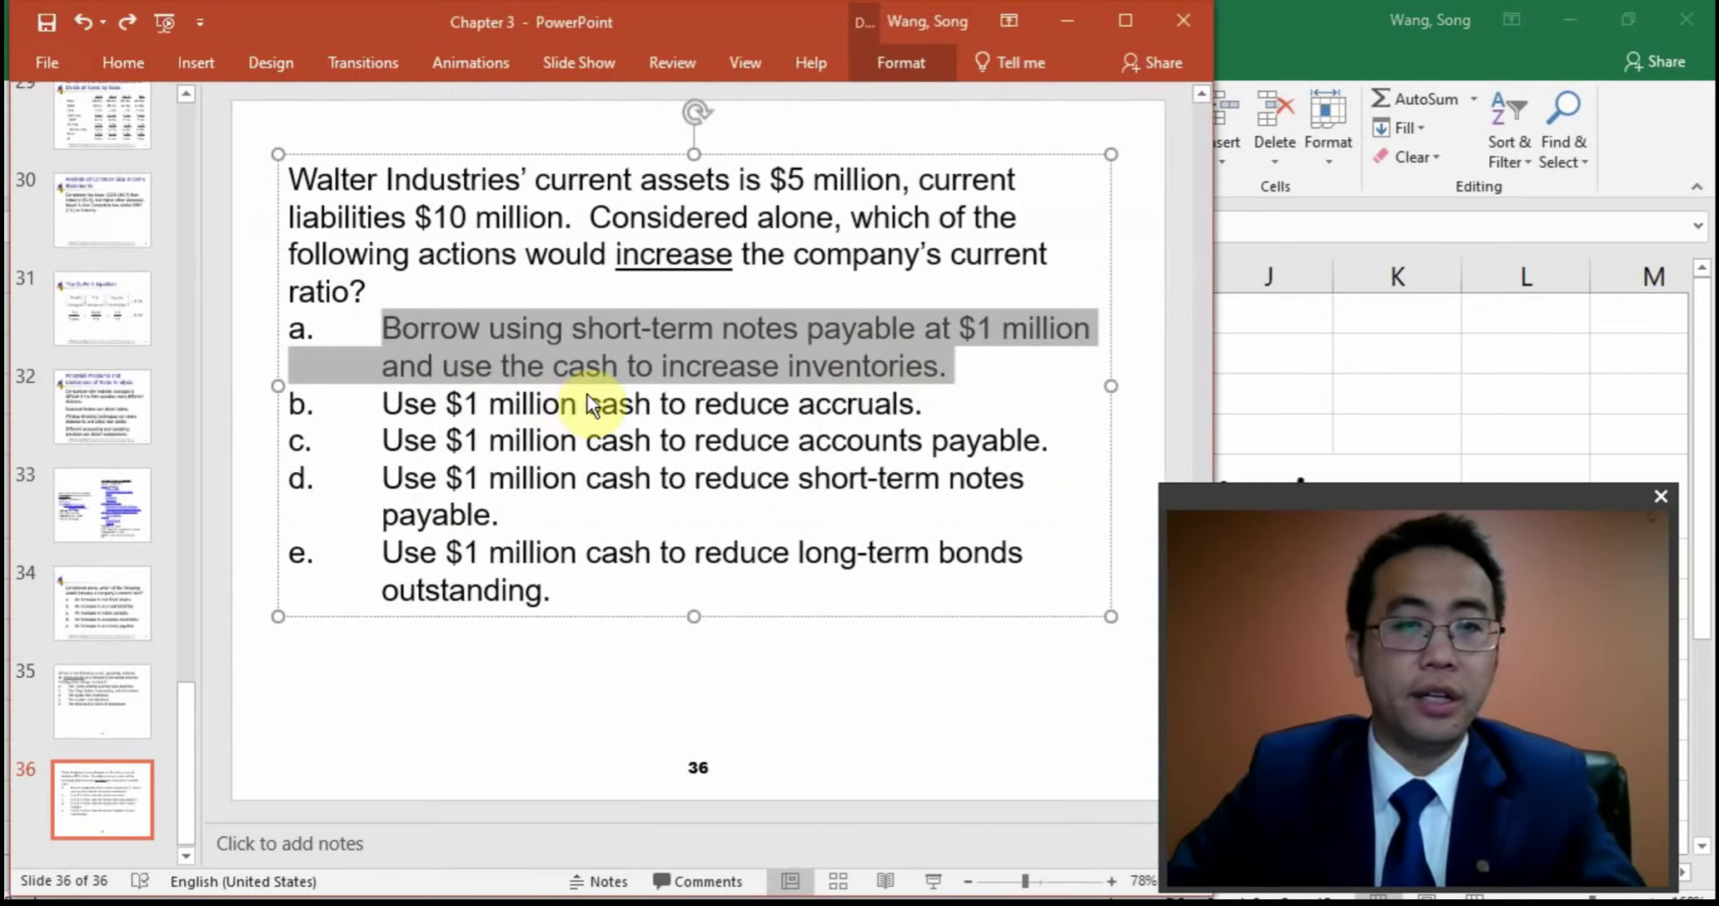
pyautogui.click(966, 376)
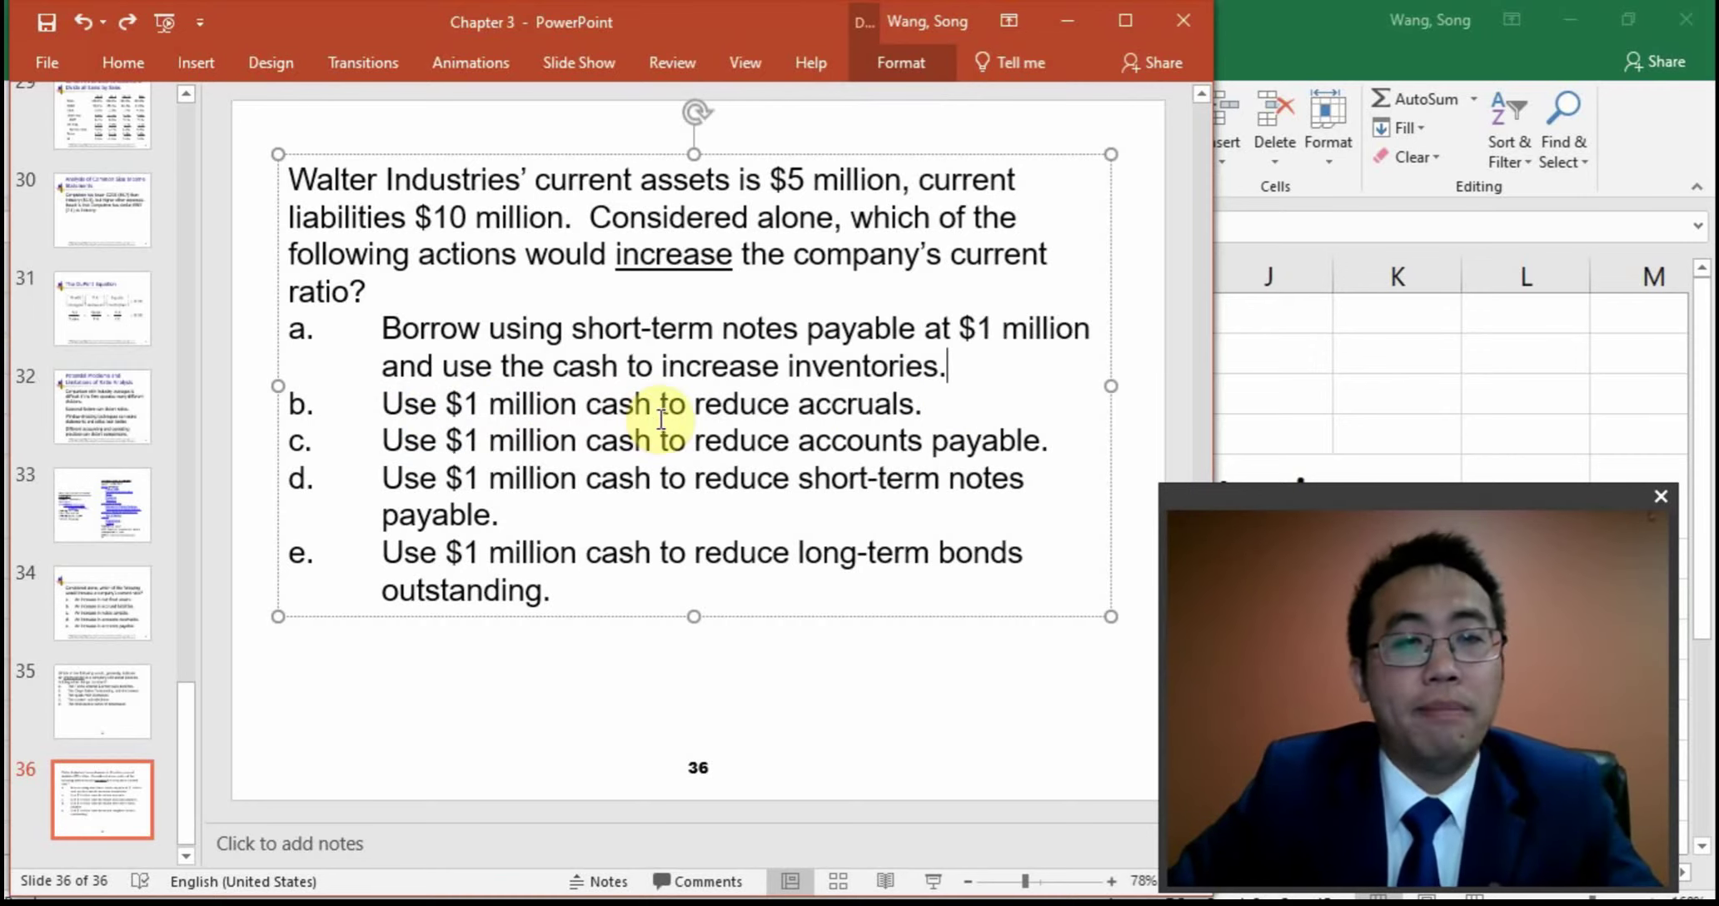
# Return to the Excel worksheet and clear option a's amounts and entries in D1:G2
pyautogui.click(1262, 359)
pyautogui.moveTo(557, 318); pyautogui.dragTo(833, 376)
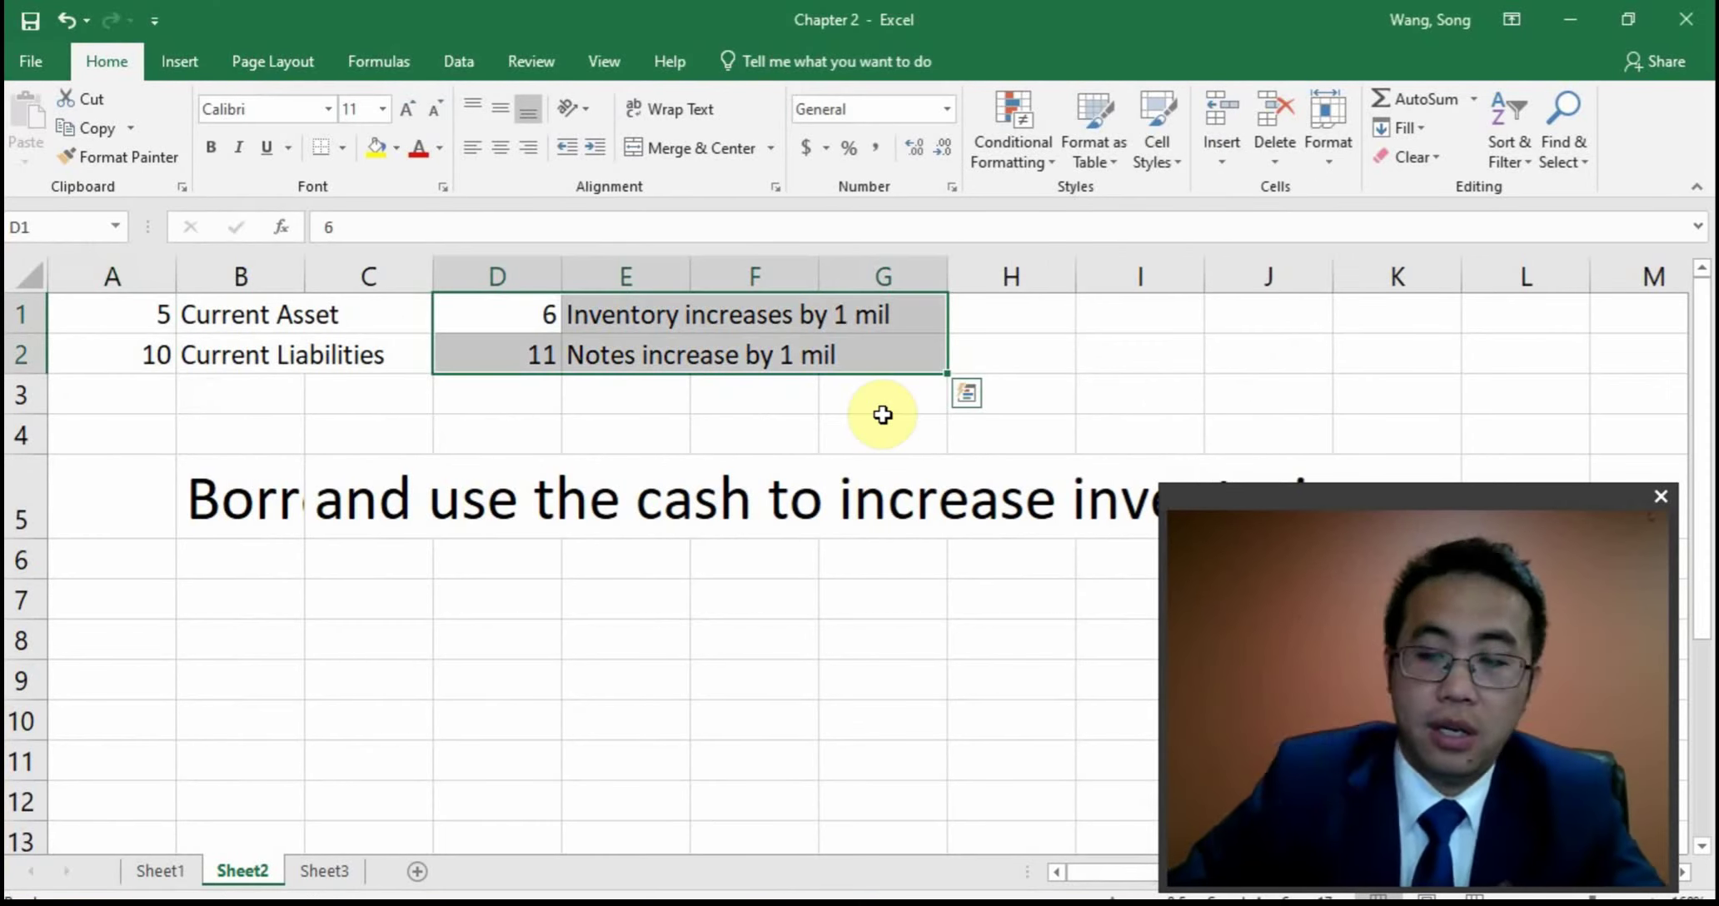
pyautogui.press('Delete')
# Clear the borrowing text in B5 and delete the whole of row 5
pyautogui.click(292, 531)
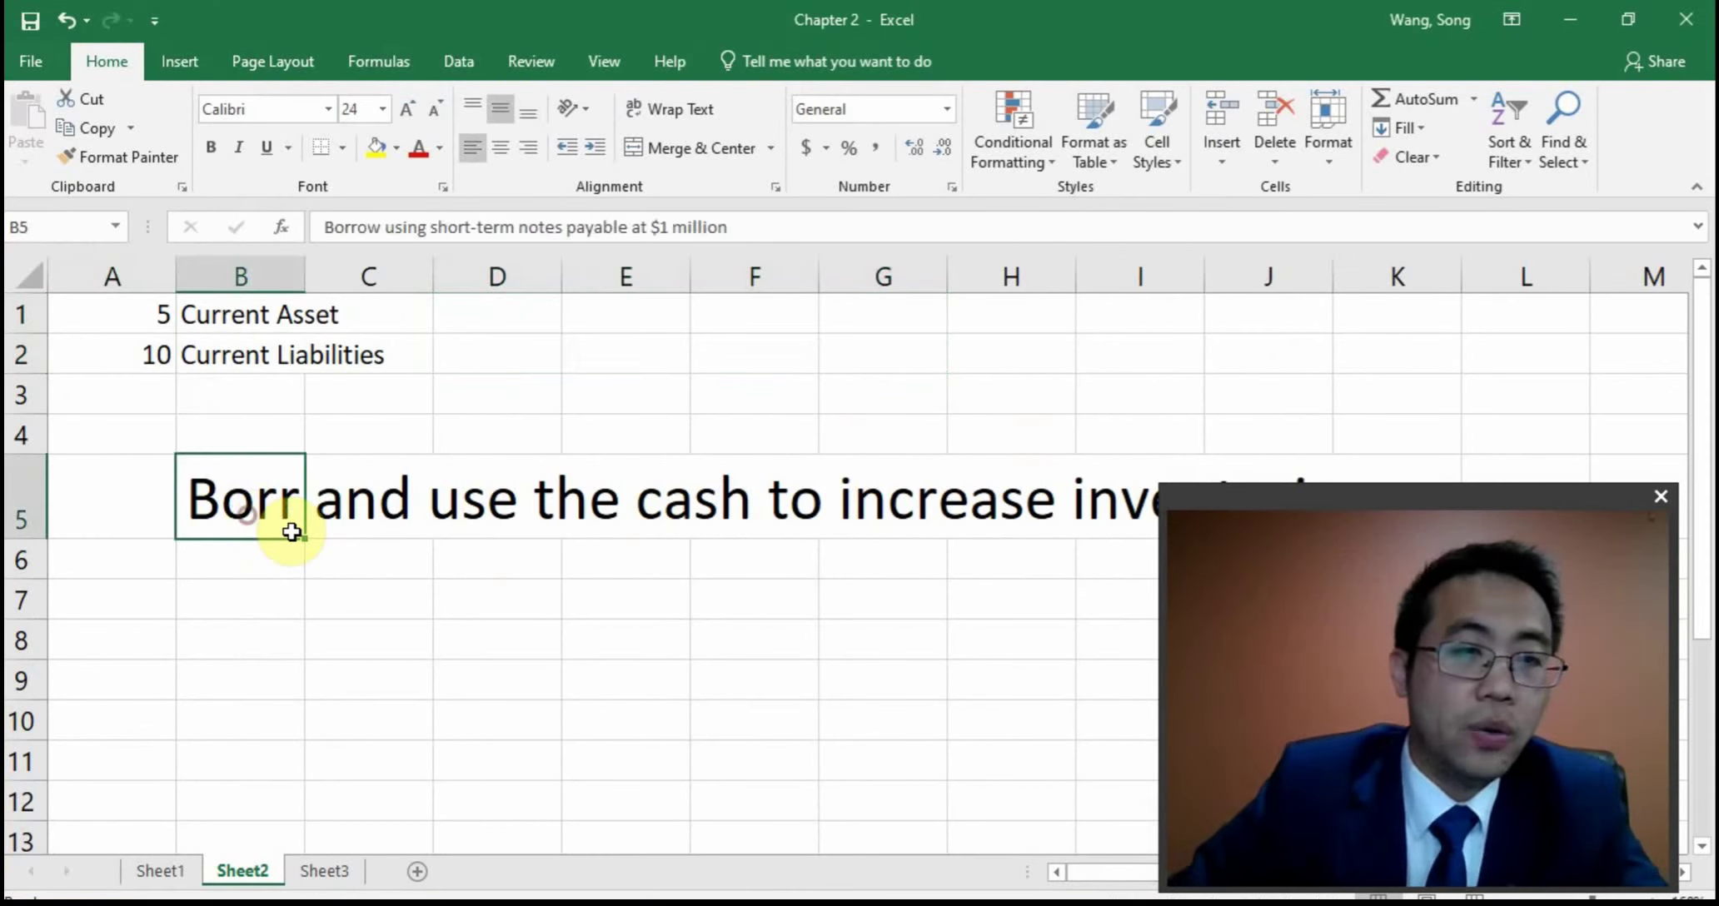
pyautogui.press('Delete')
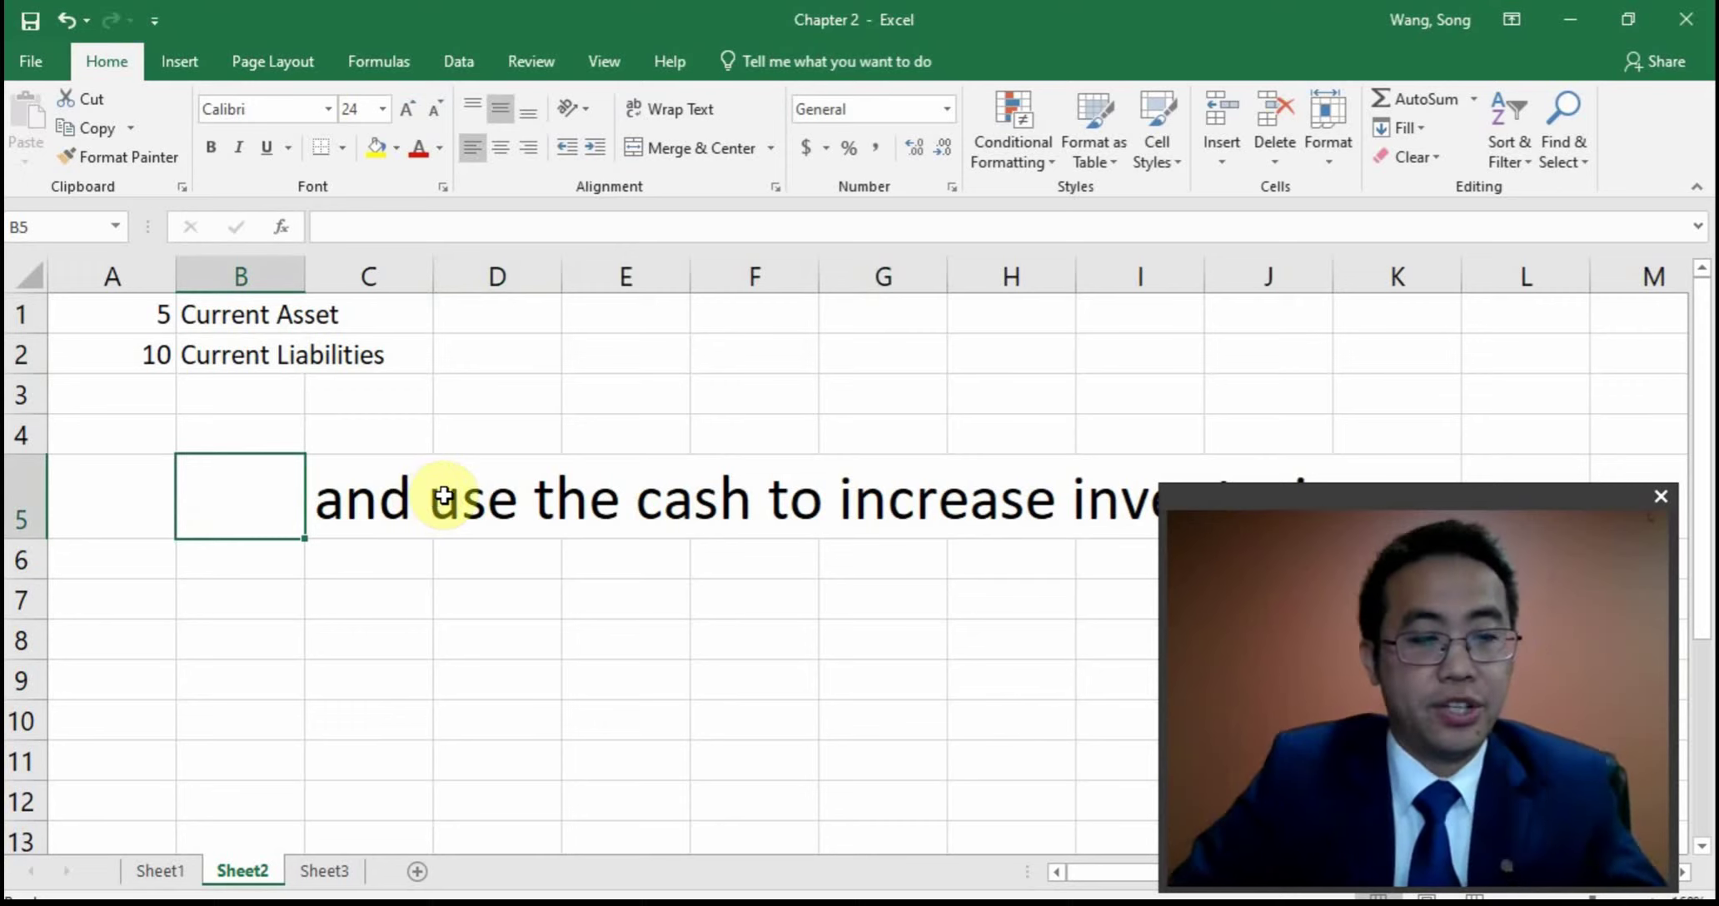
pyautogui.click(17, 500)
pyautogui.rightClick(19, 499)
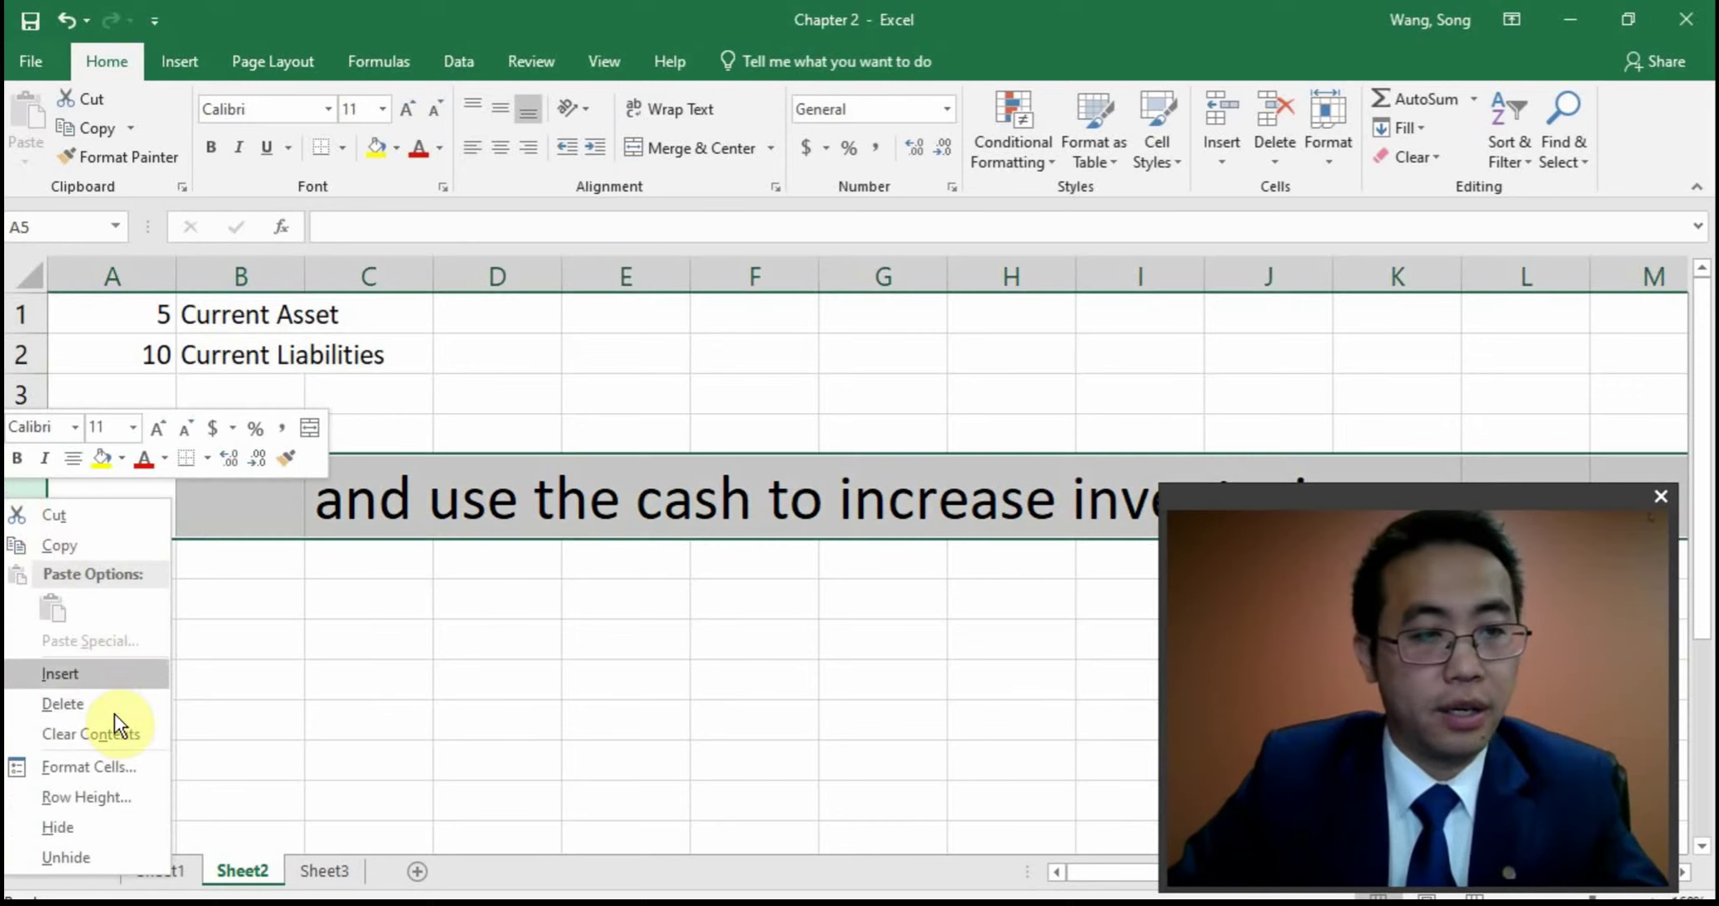
pyautogui.click(114, 713)
# Enter "Cash decreases by 1 mil" in D1 and "Accruals decrease by 1 mil" in D2
pyautogui.click(476, 322)
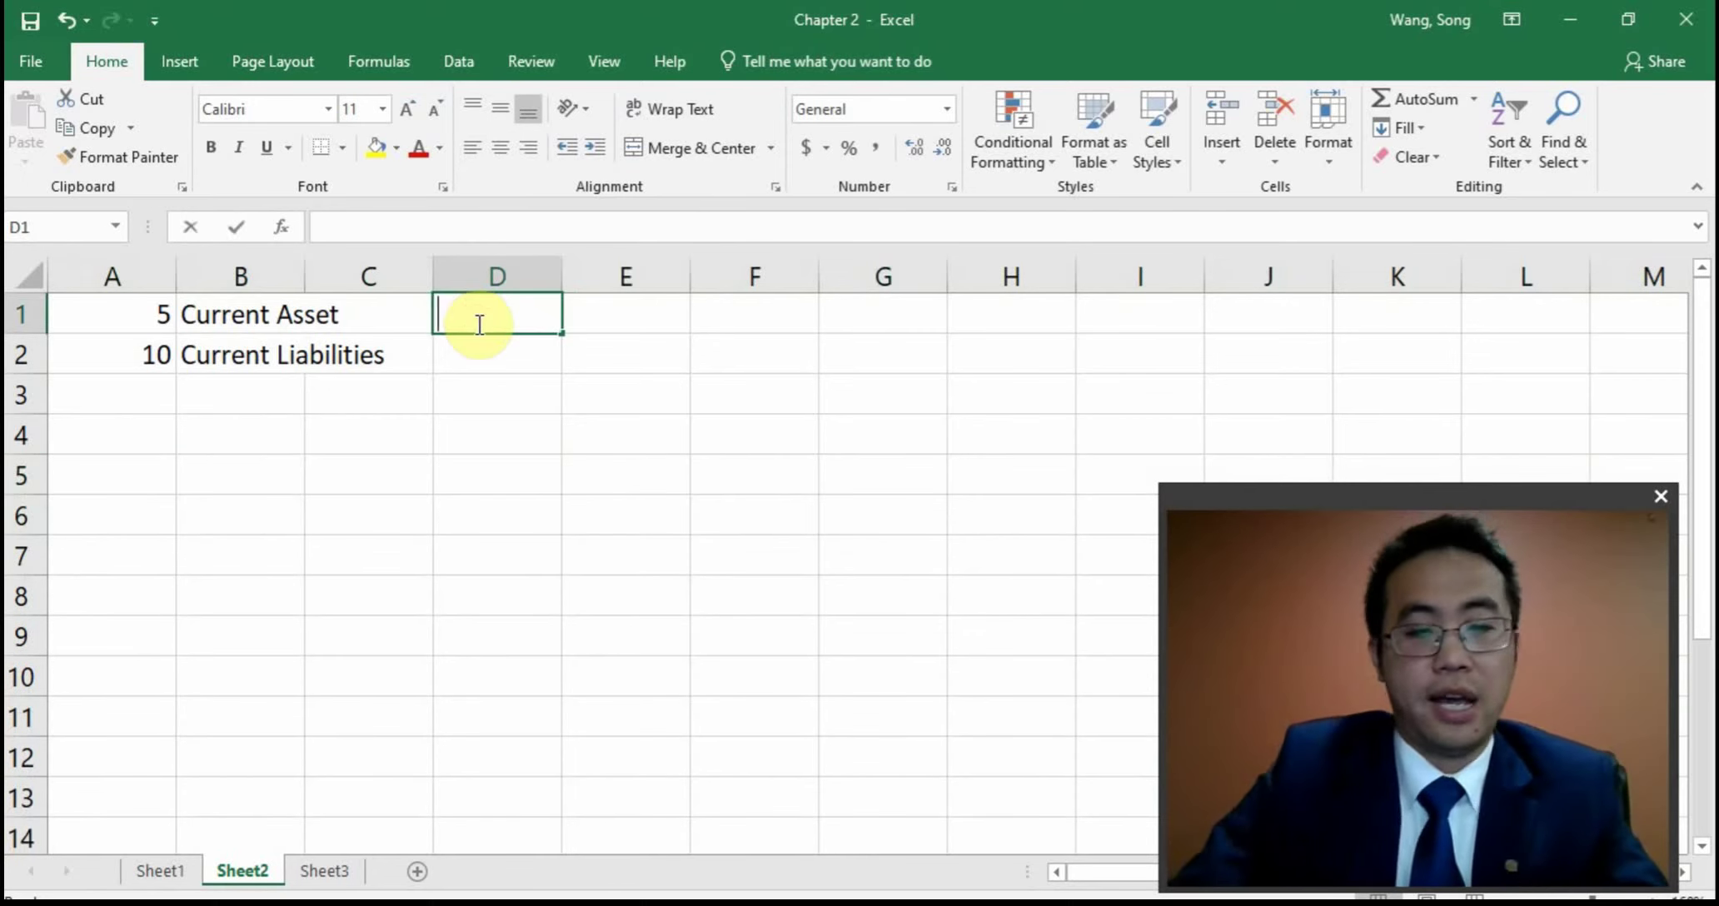
pyautogui.write('Cash decreases by 1 mil')
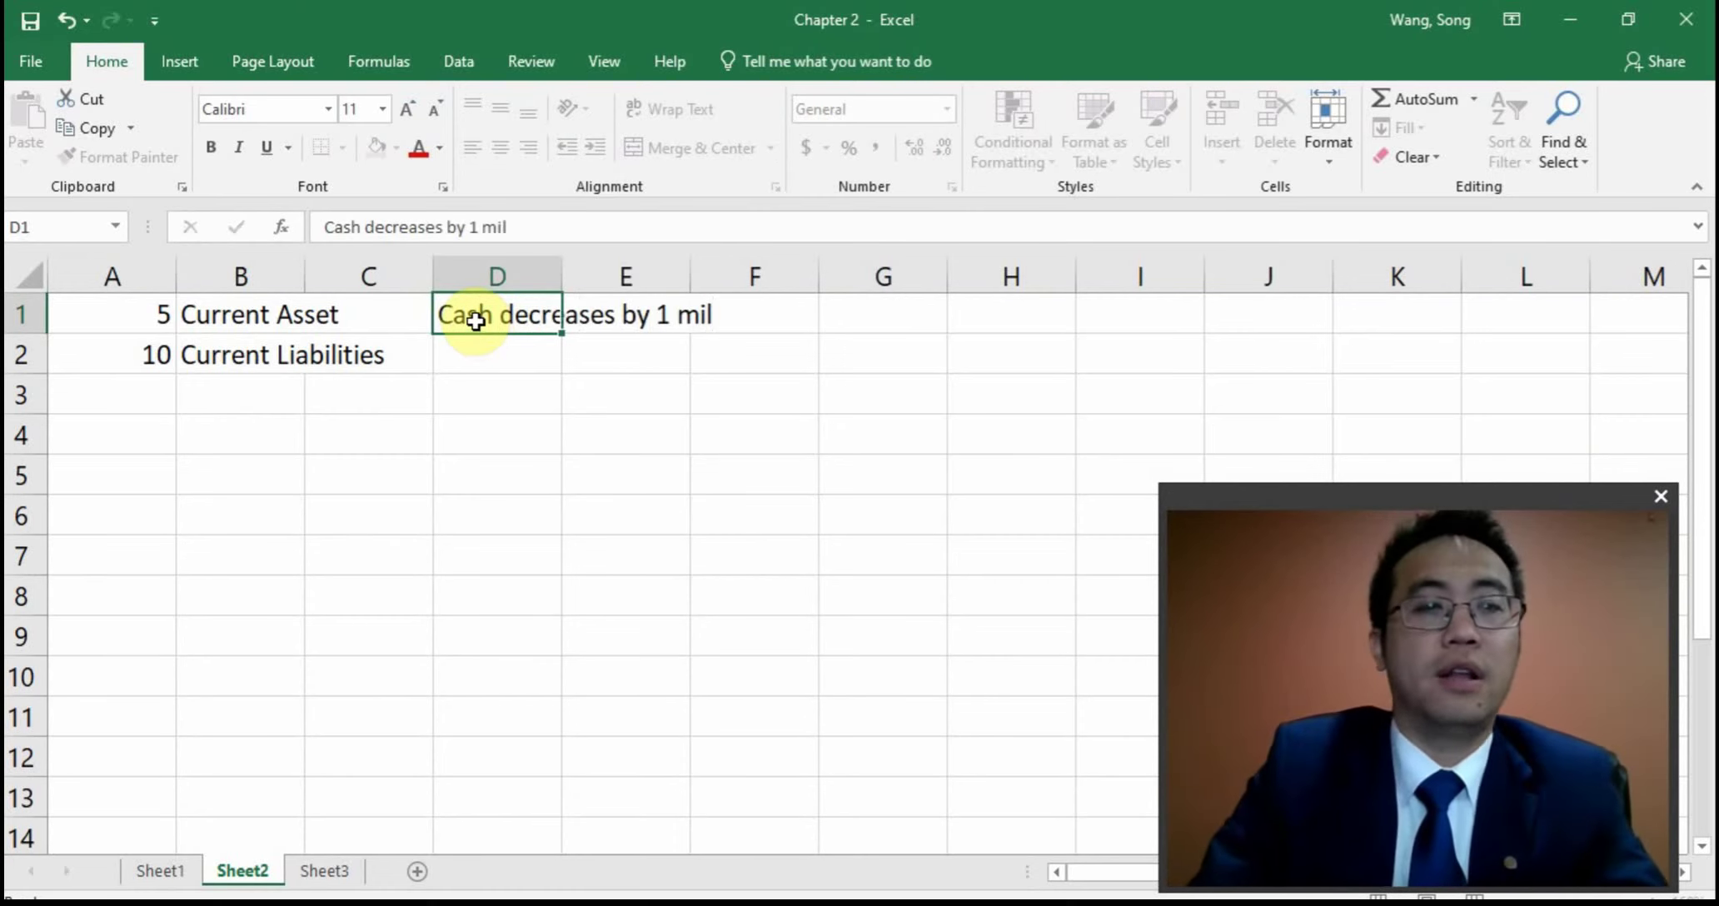
pyautogui.press('Return')
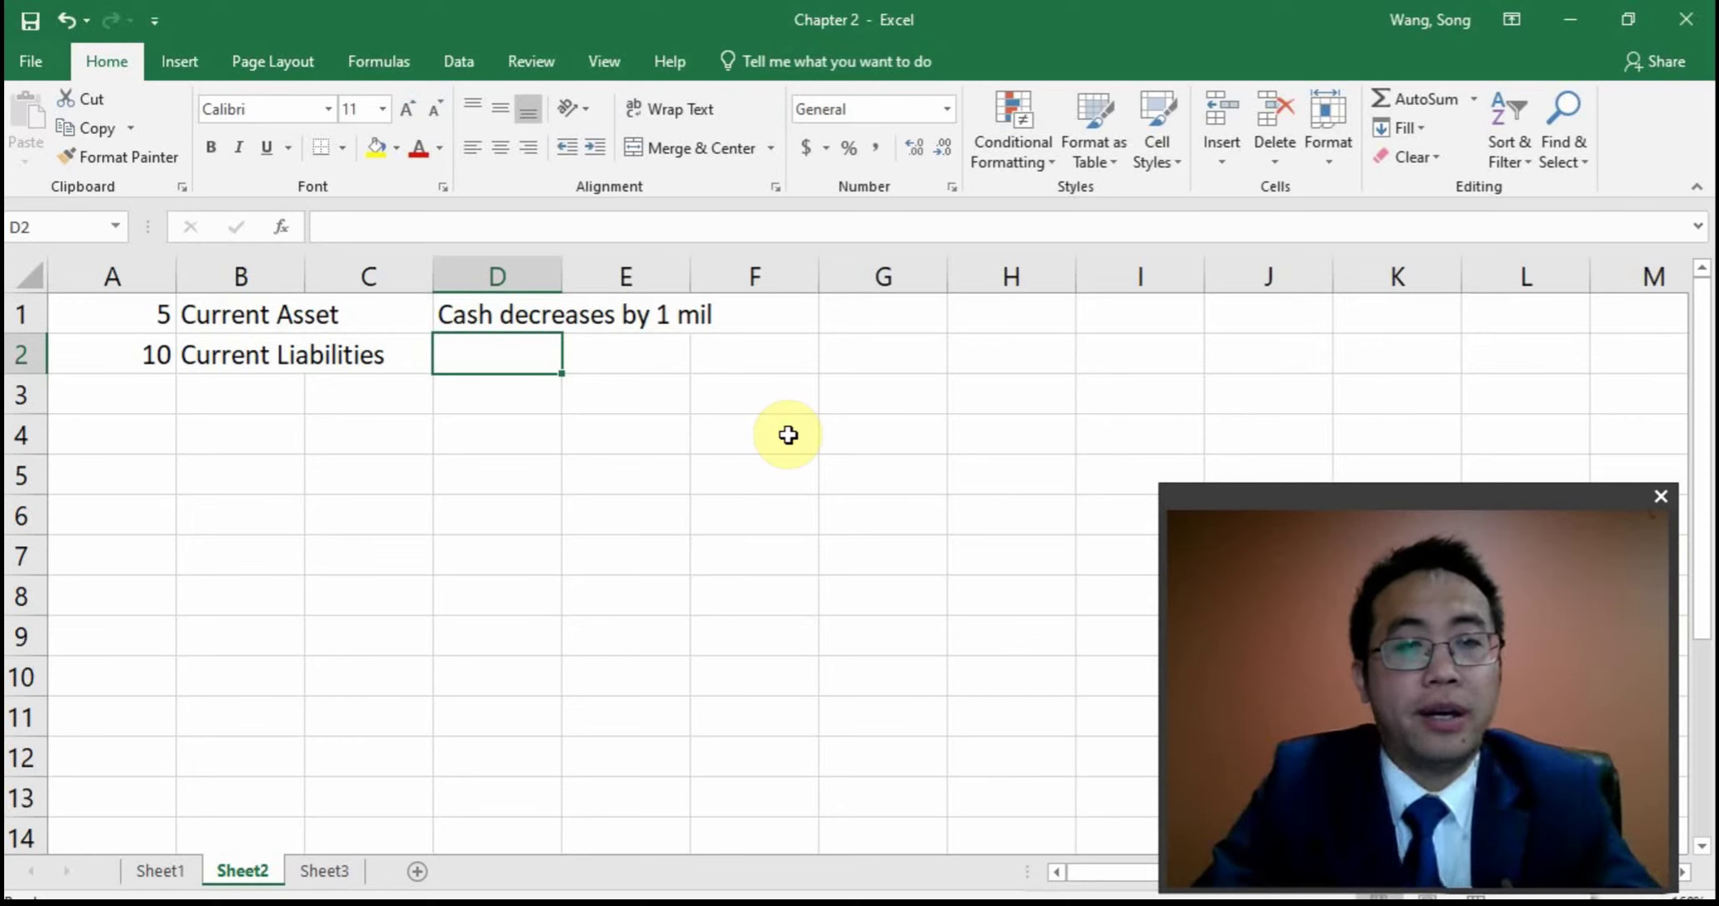
pyautogui.write('Accruals decrease by 1 mil')
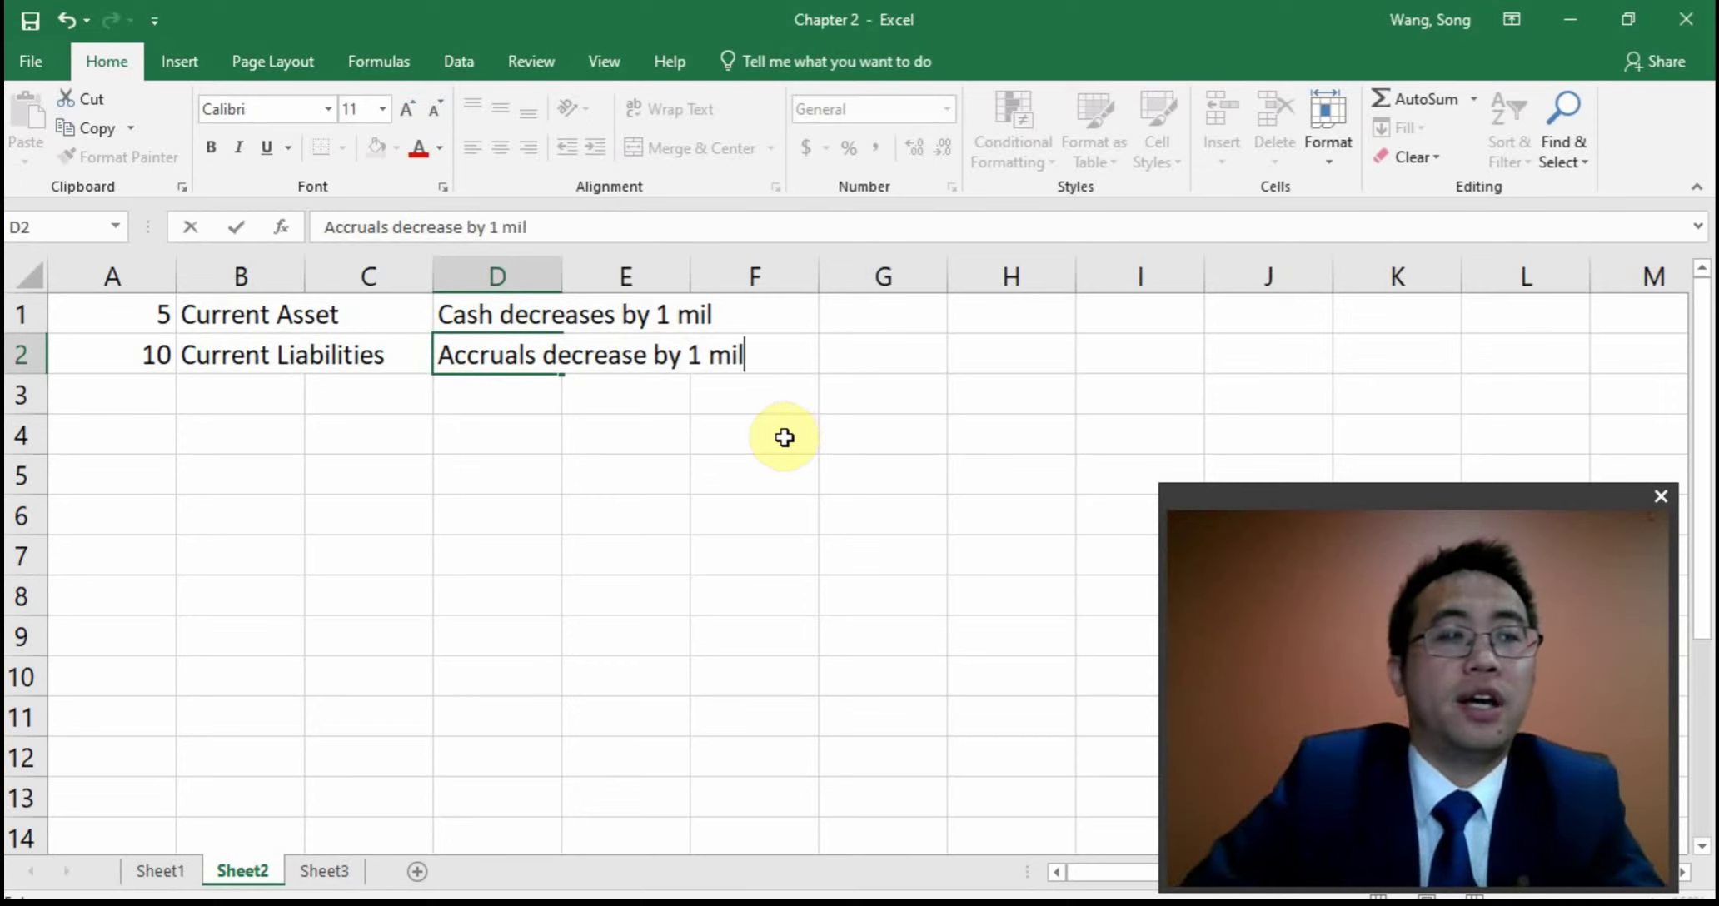
# Move the cash and accruals entries to E1:E2, and enter the new amounts 4 in D1 and 9 in D2
pyautogui.moveTo(502, 318); pyautogui.dragTo(664, 316)
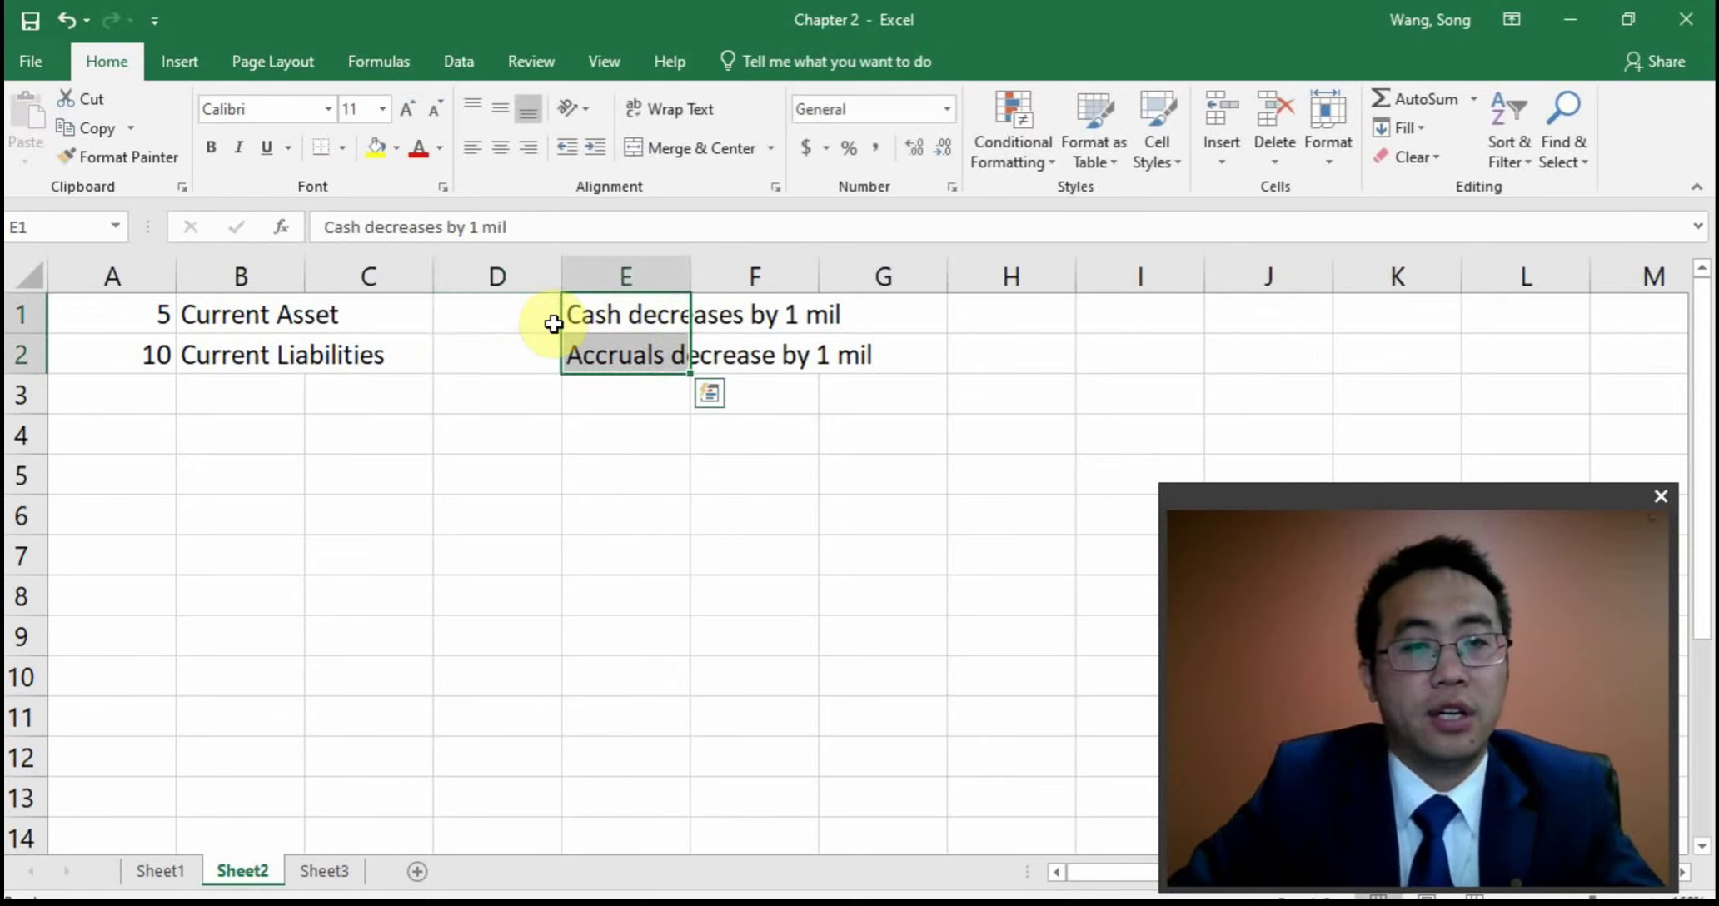
pyautogui.click(508, 312)
pyautogui.write('4')
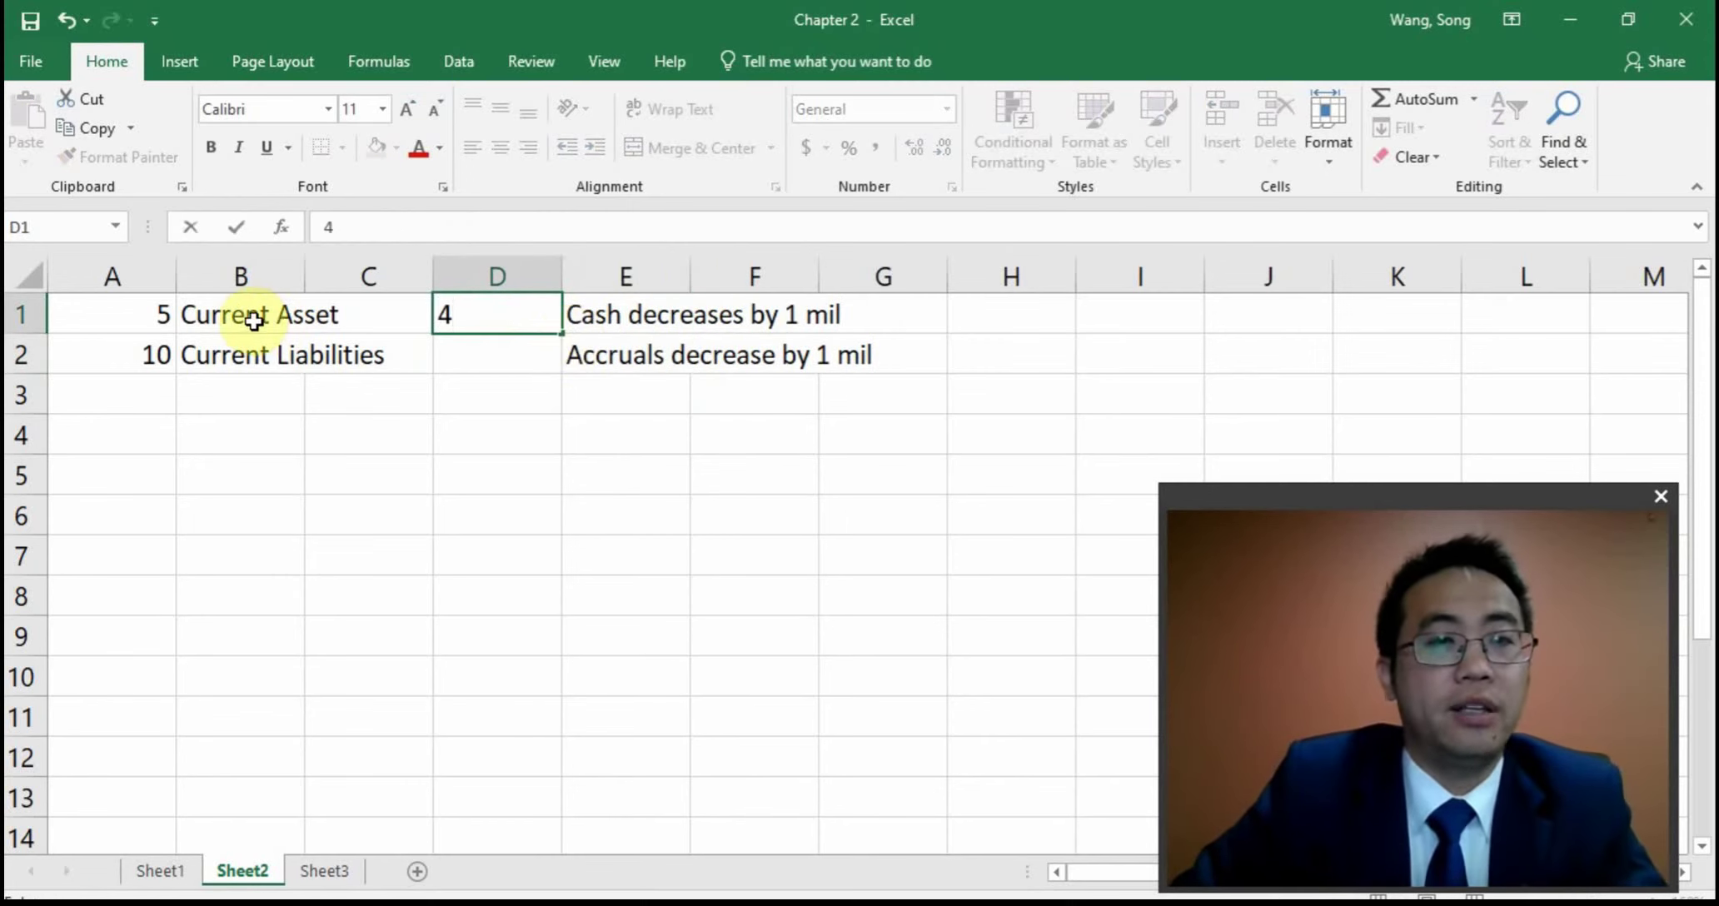
pyautogui.click(504, 364)
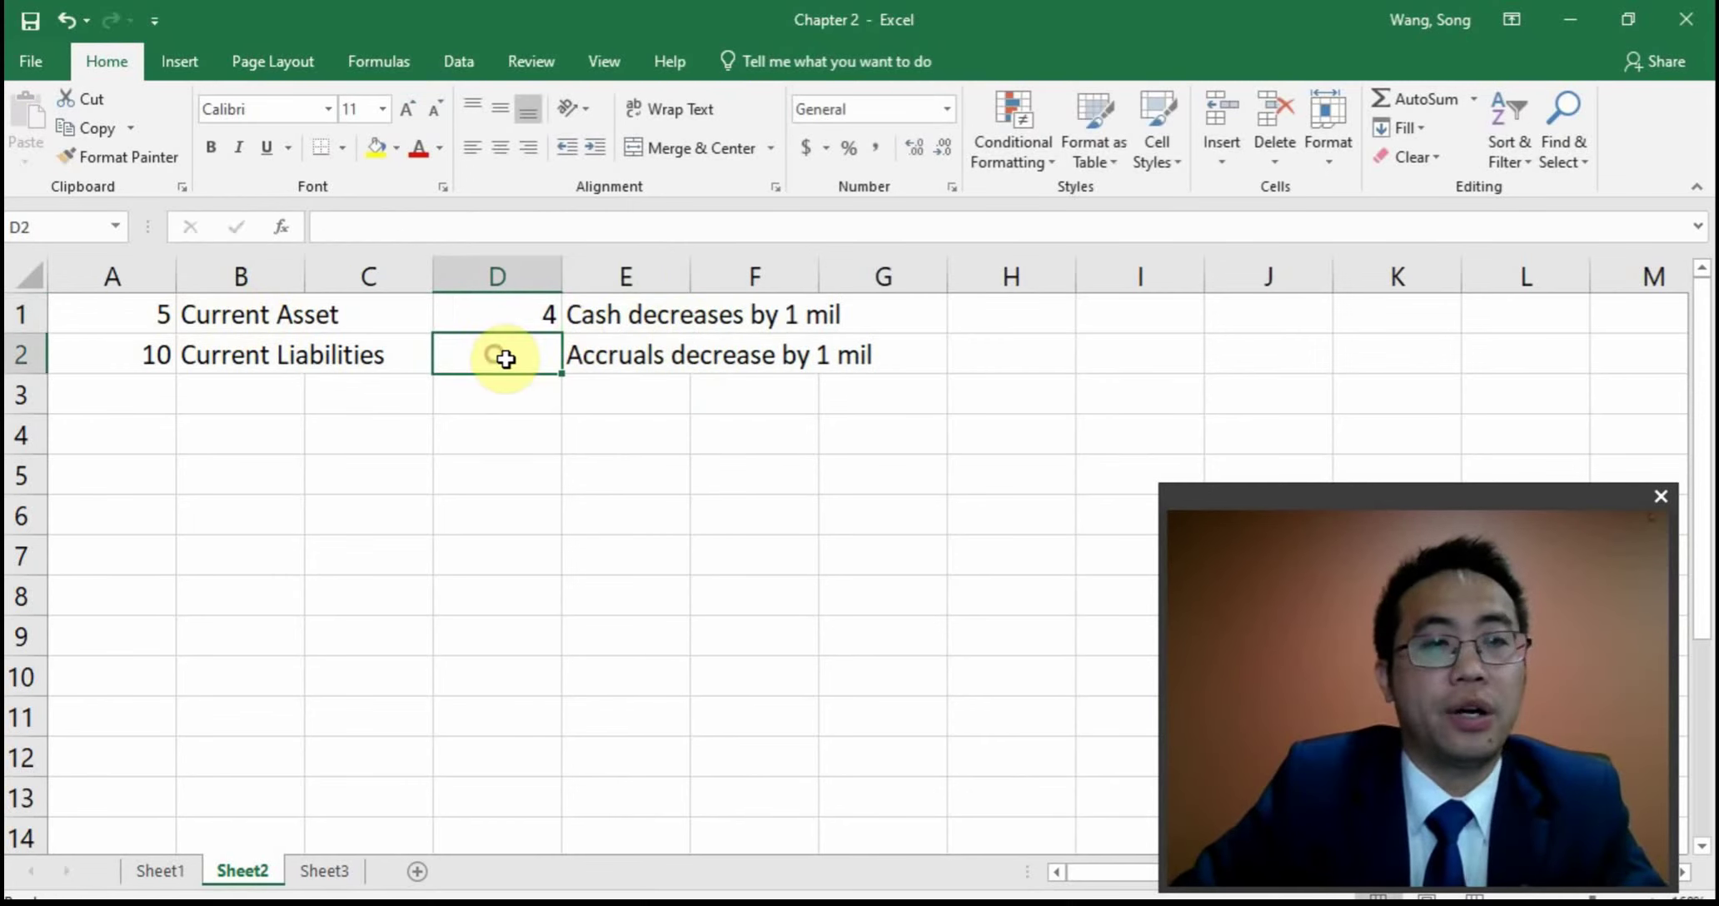
pyautogui.write('9')
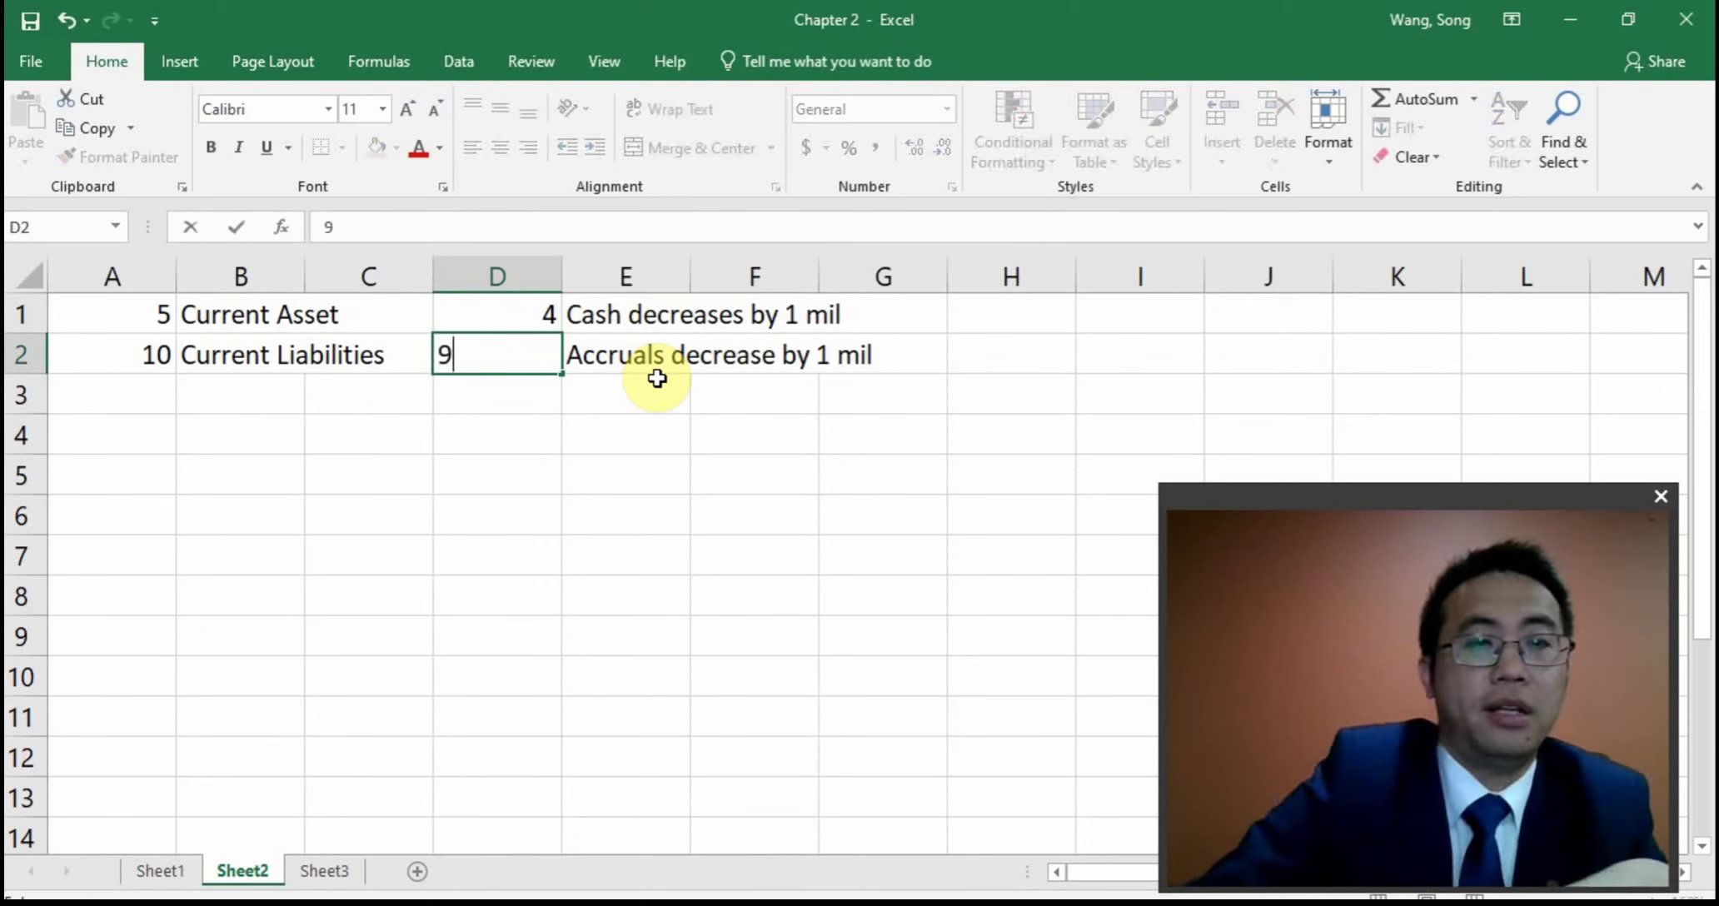
pyautogui.press('Return')
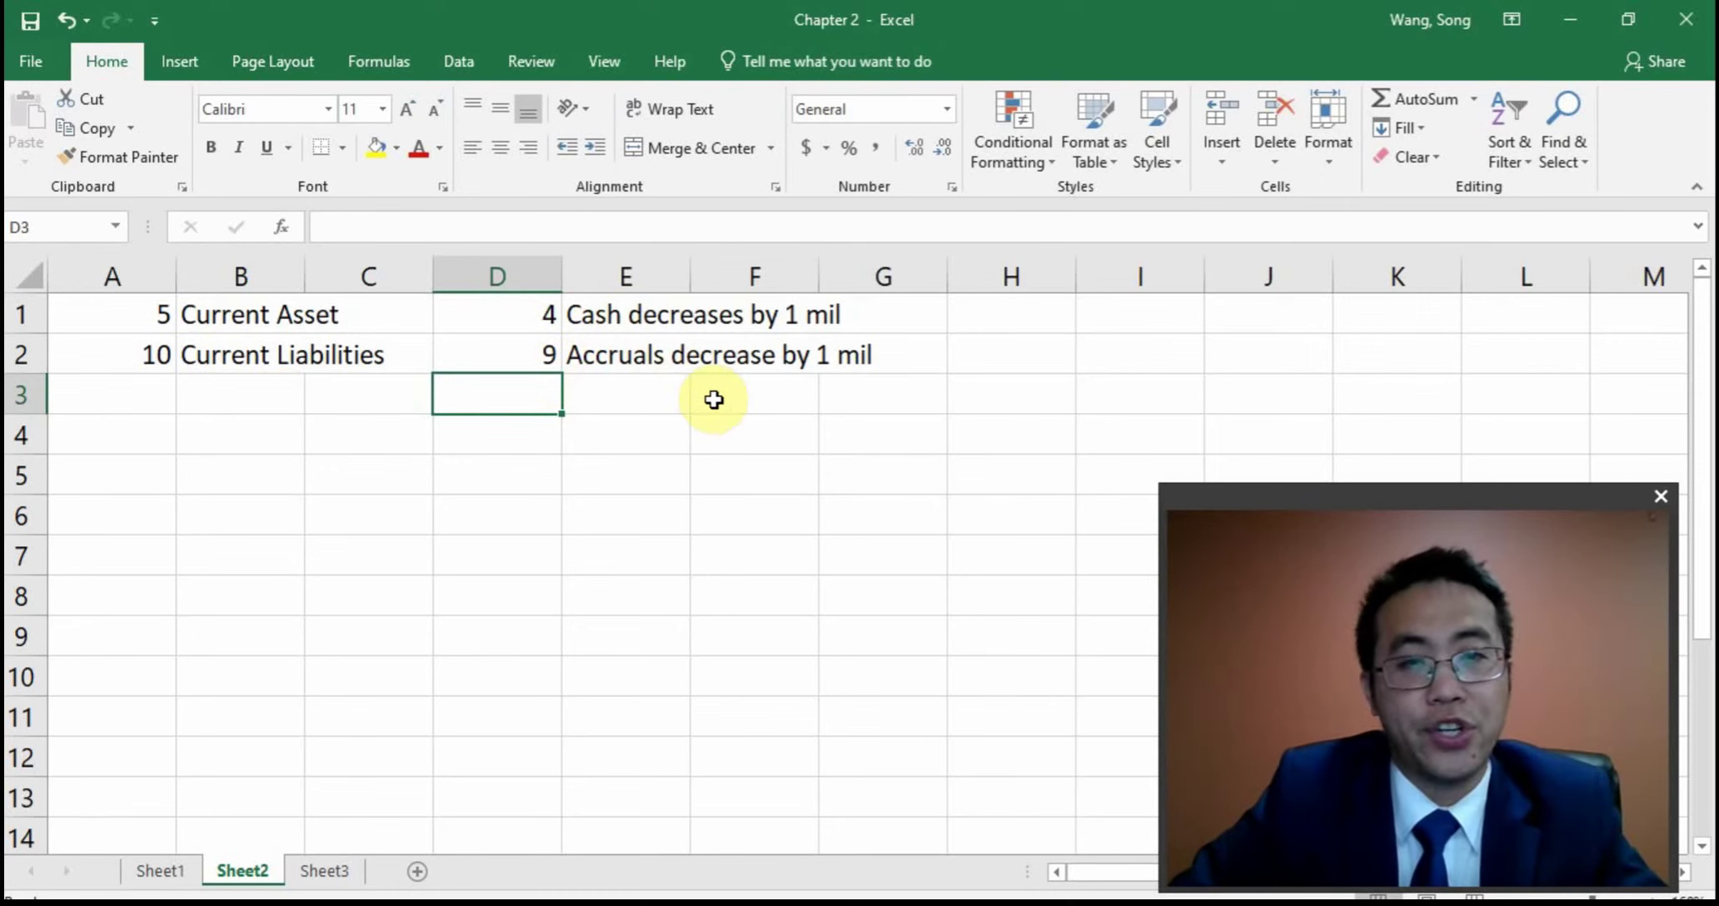
# Check option c on the PowerPoint slide, and change the Excel entry in E2 to "Payable decreases by 1 mil"
pyautogui.hotkey('alt', 'Tab')
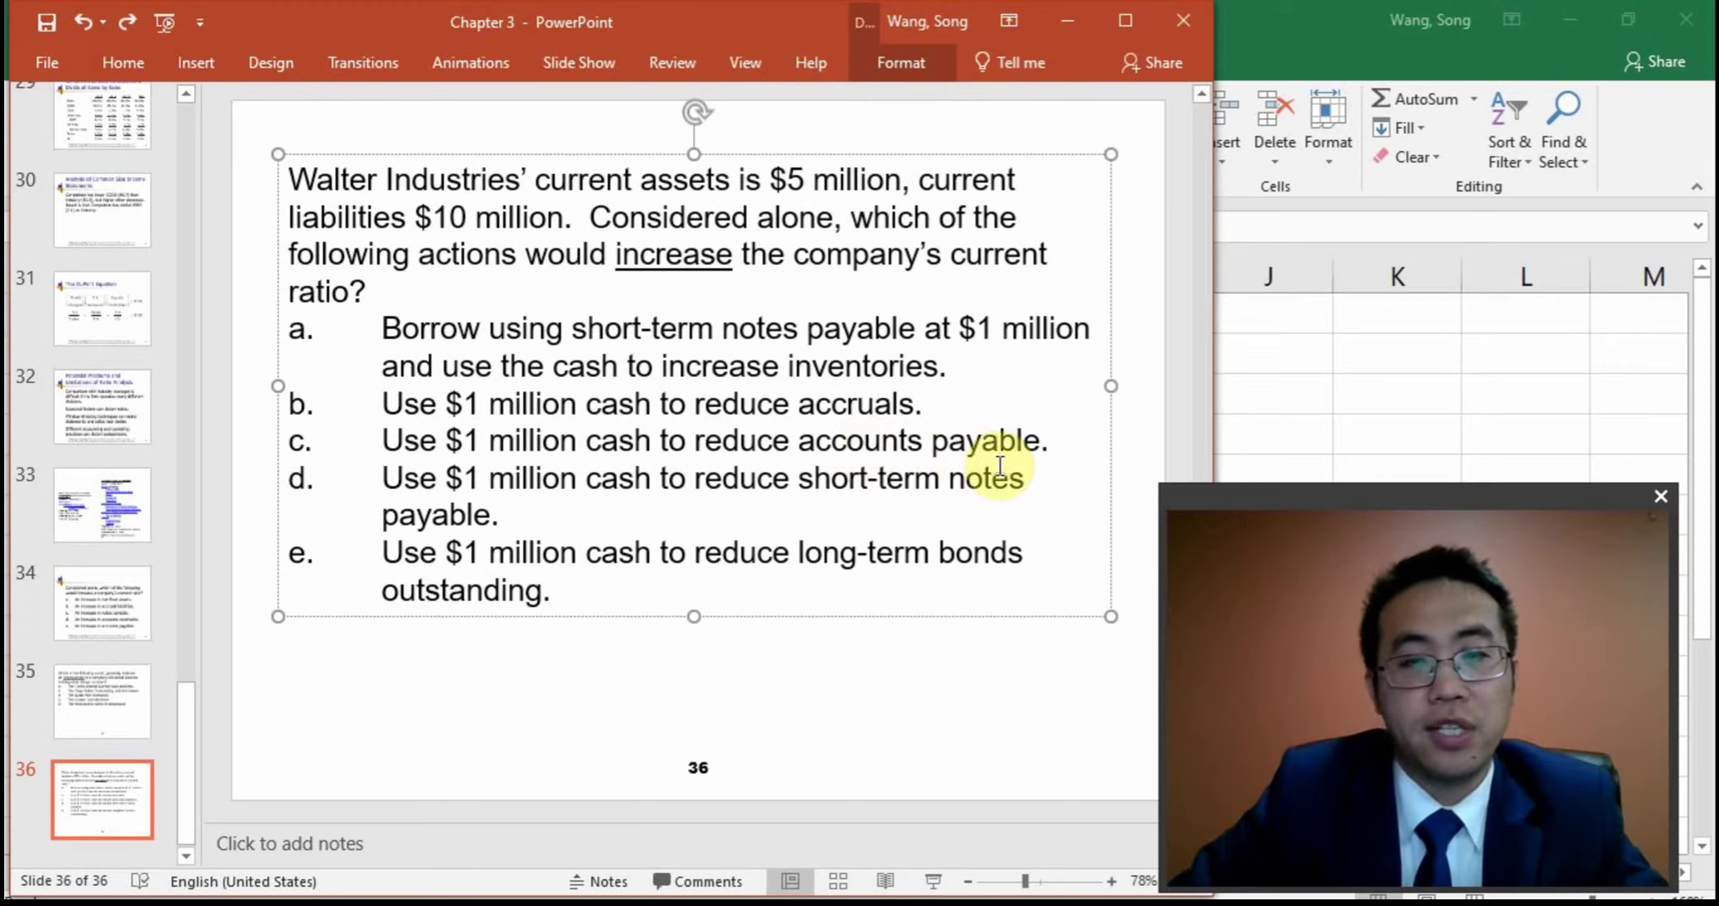
pyautogui.hotkey('alt', 'Tab')
pyautogui.doubleClick(619, 358)
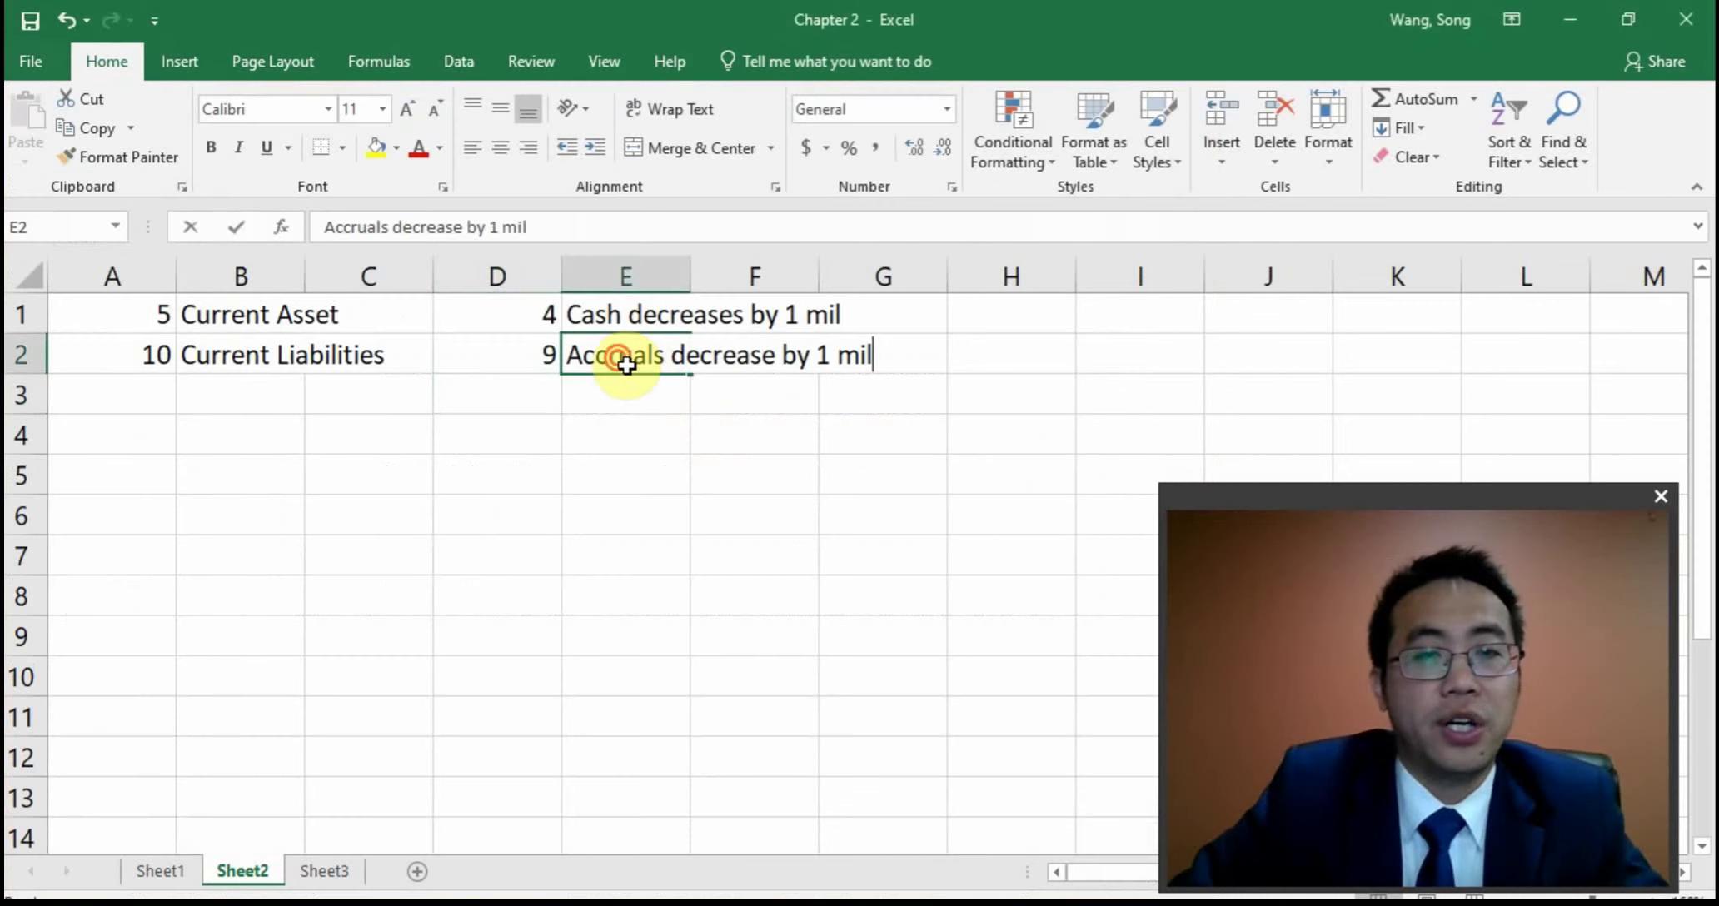
pyautogui.moveTo(573, 358); pyautogui.dragTo(660, 360)
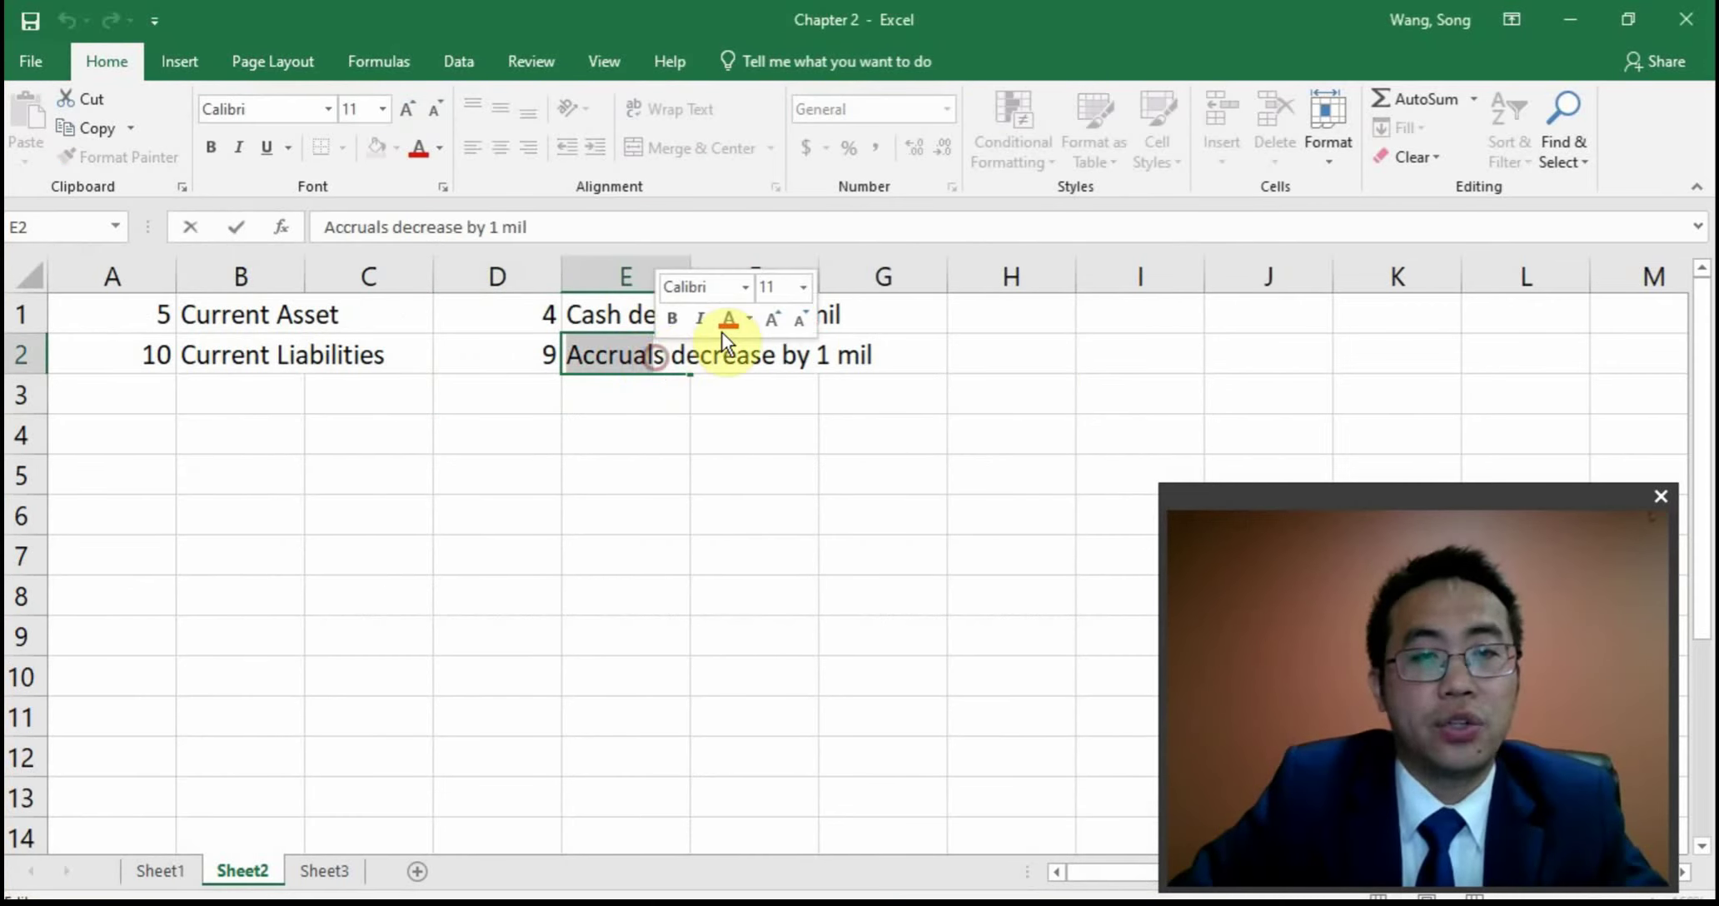
pyautogui.press('BackSpace')
pyautogui.press('Delete')
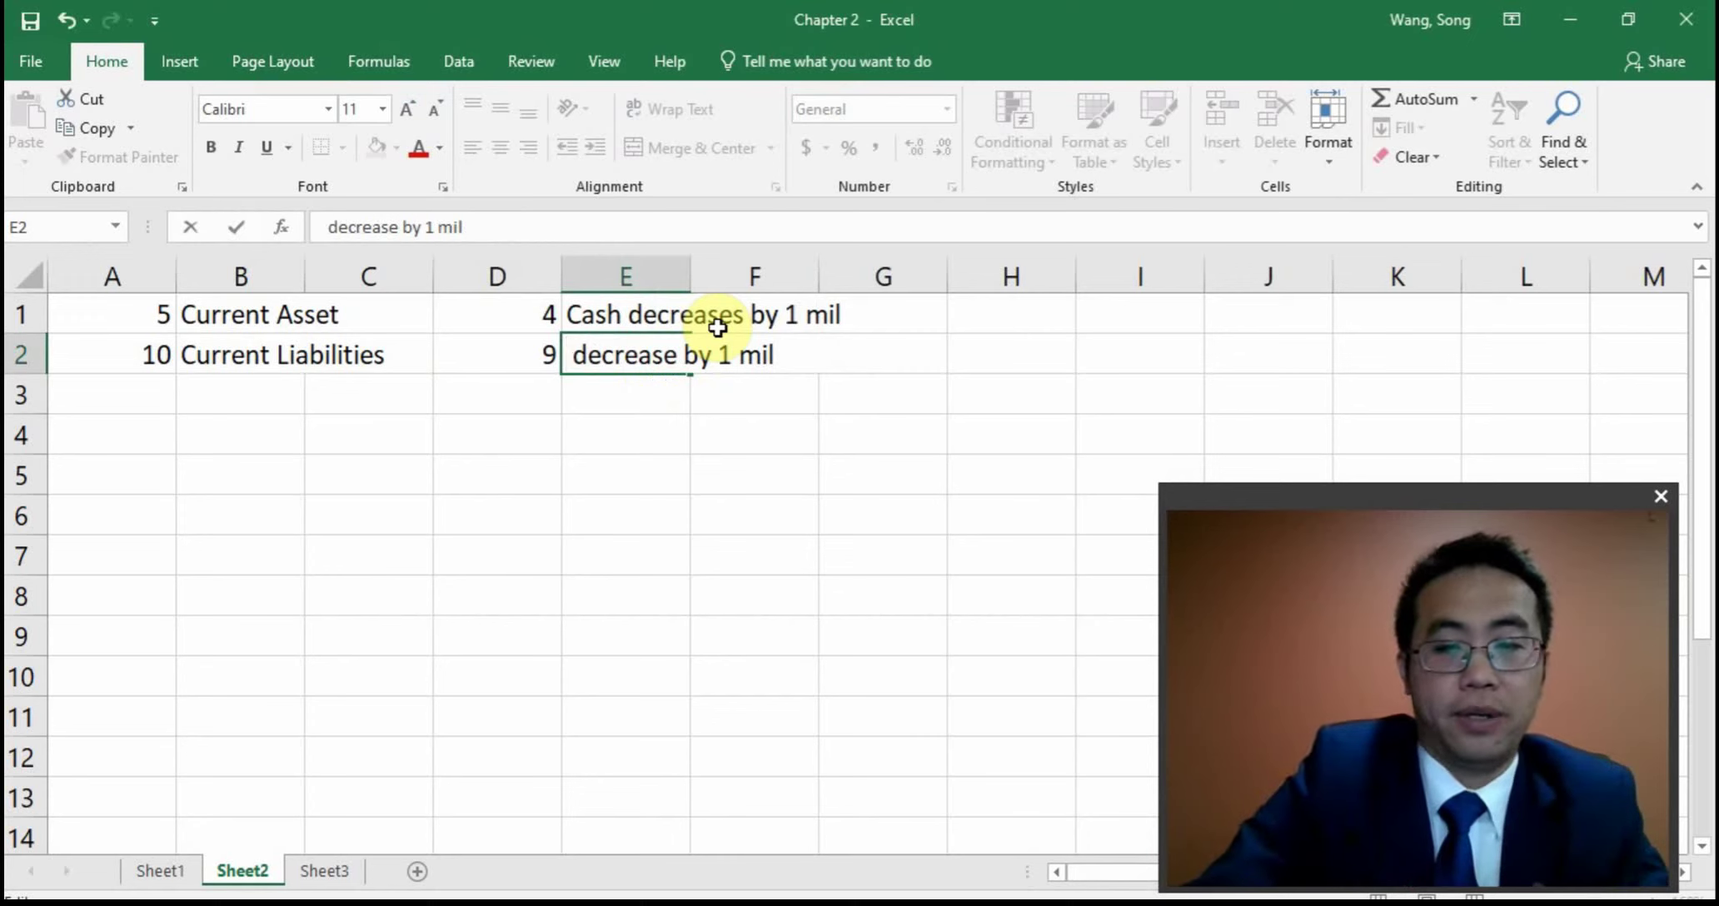
pyautogui.write('Payable decrea')
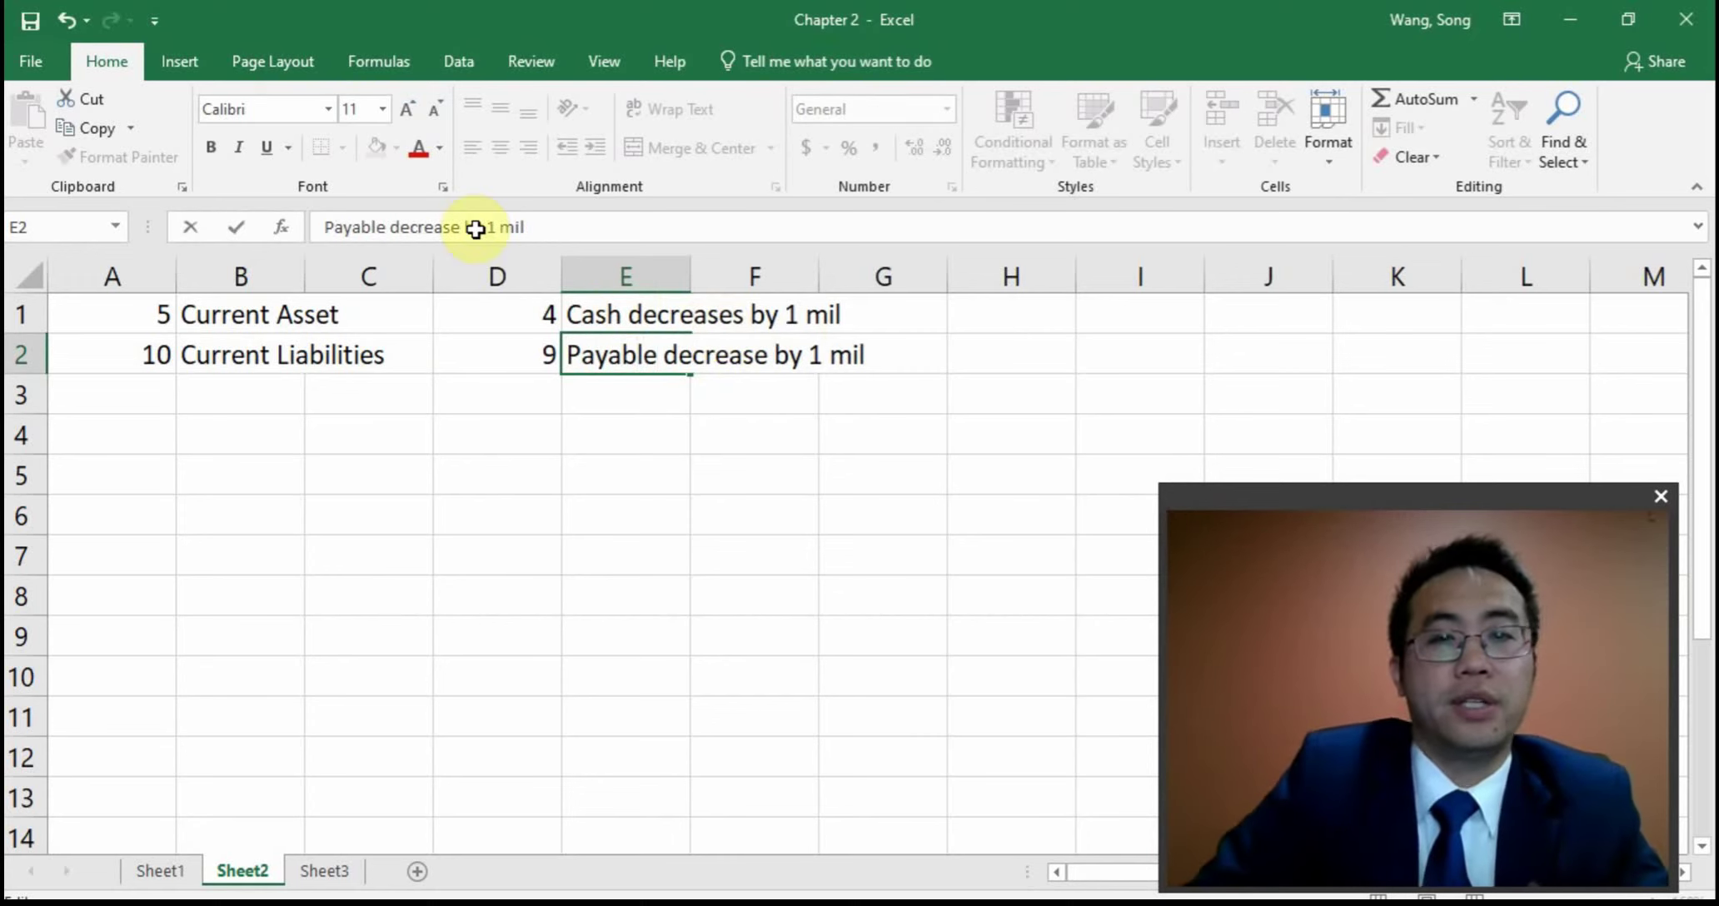
pyautogui.write('s')
pyautogui.click(510, 424)
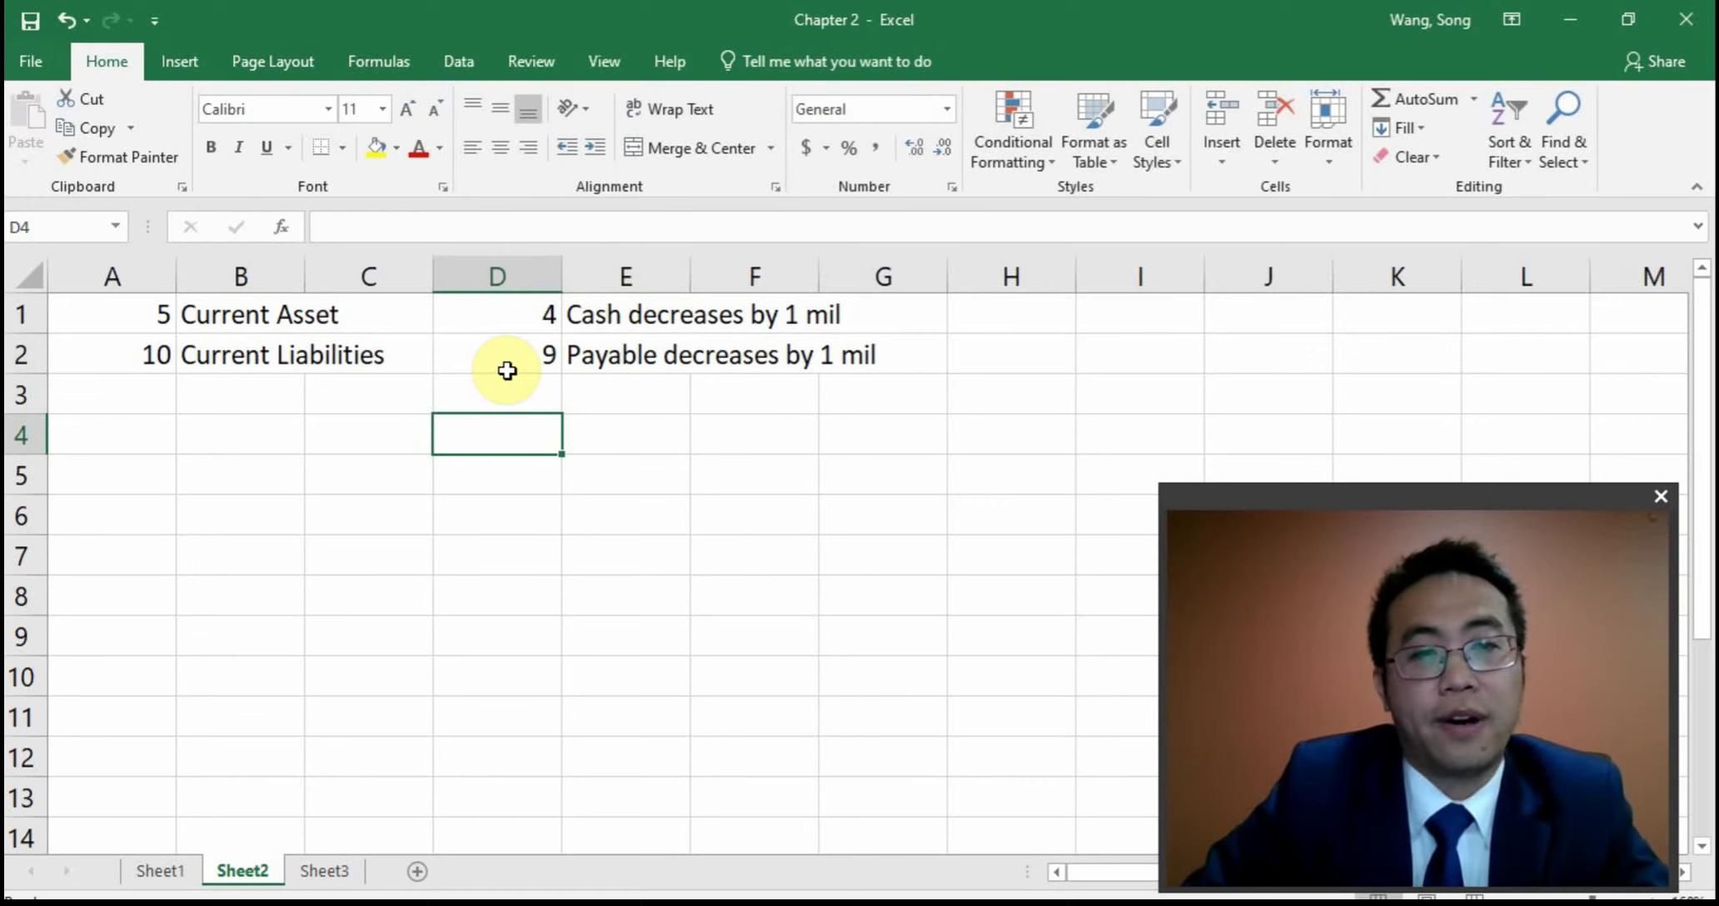
# Calculate the original current ratio in A3 with the formula =A1/A2
pyautogui.moveTo(503, 320); pyautogui.dragTo(514, 353)
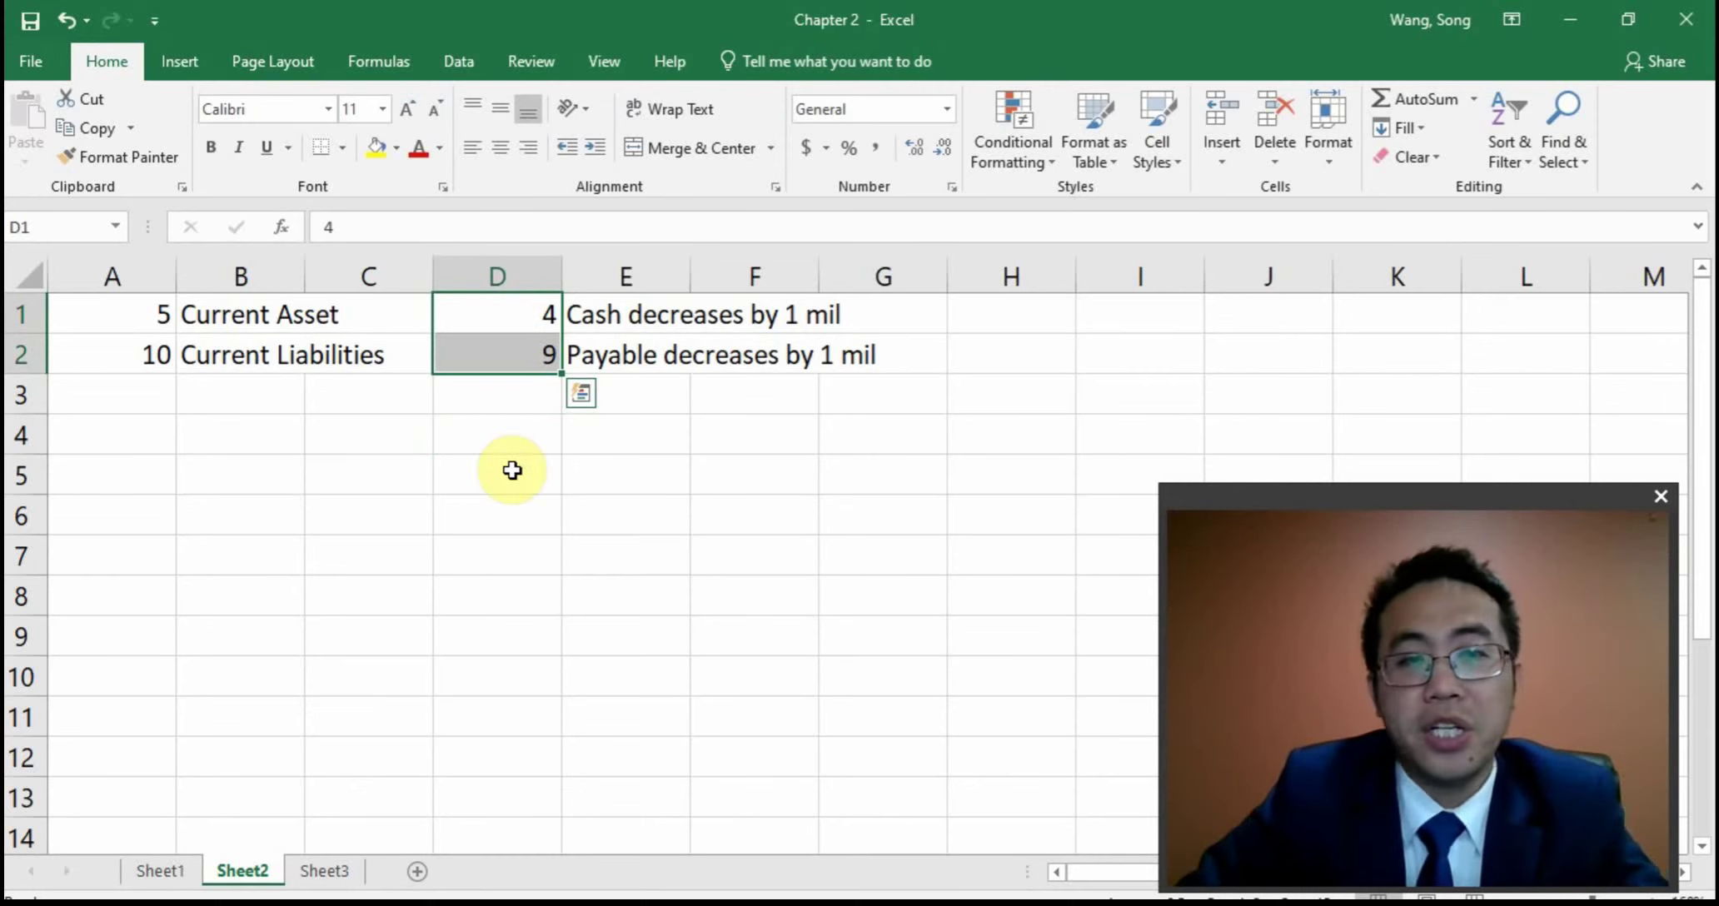
pyautogui.click(113, 403)
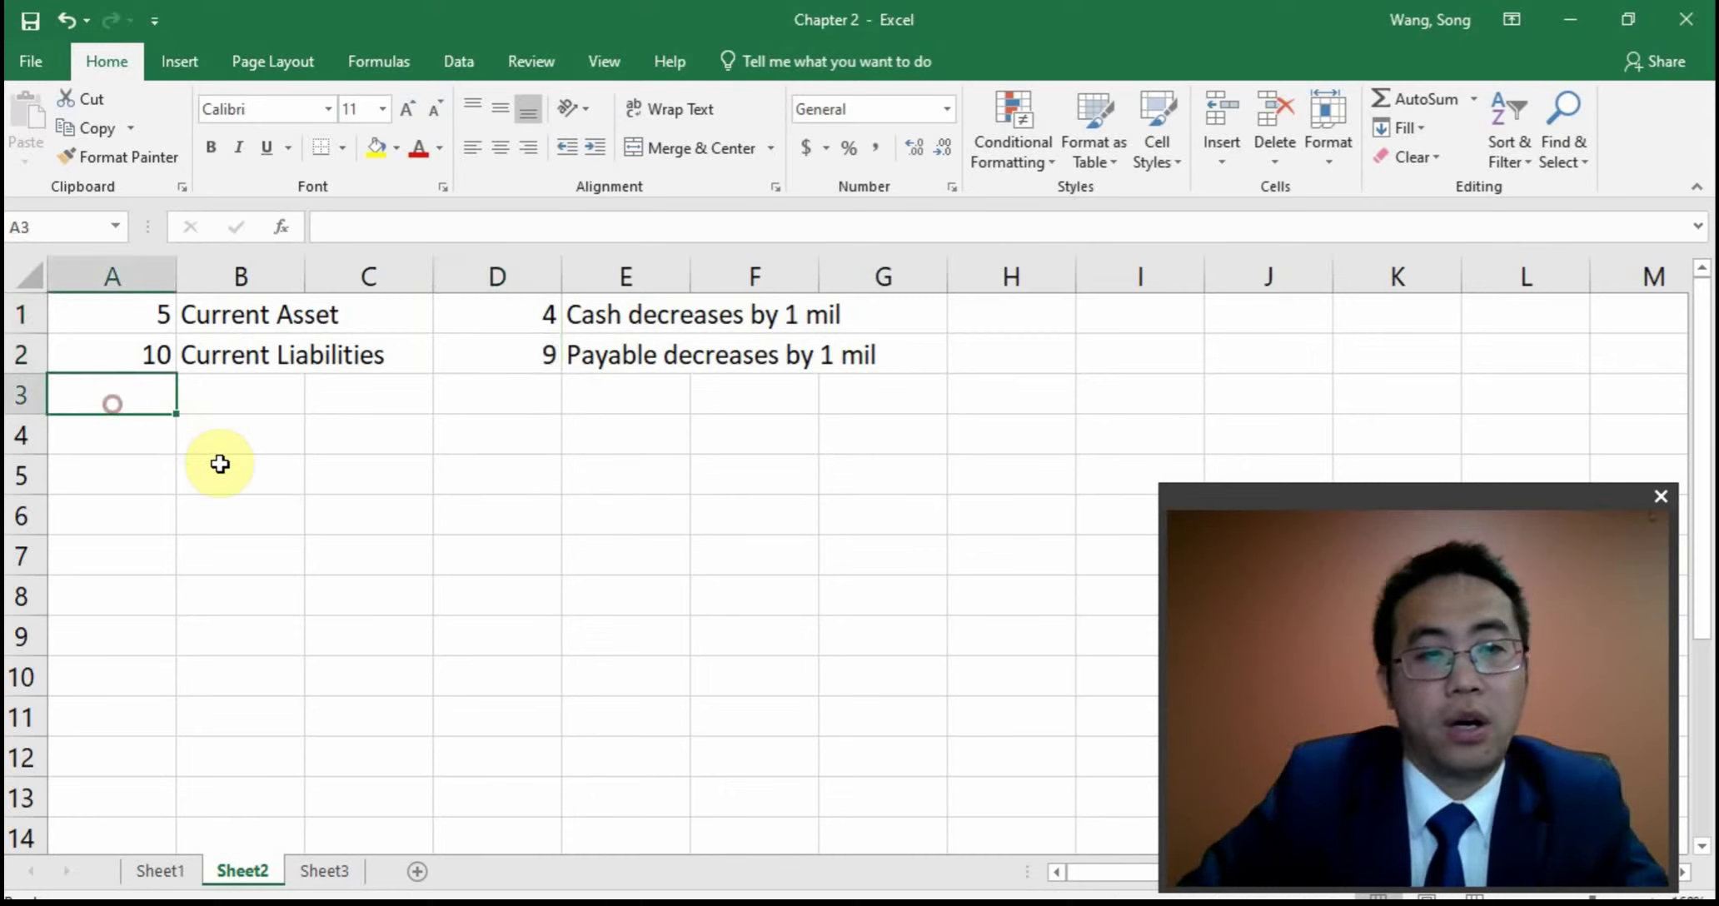
pyautogui.write('=')
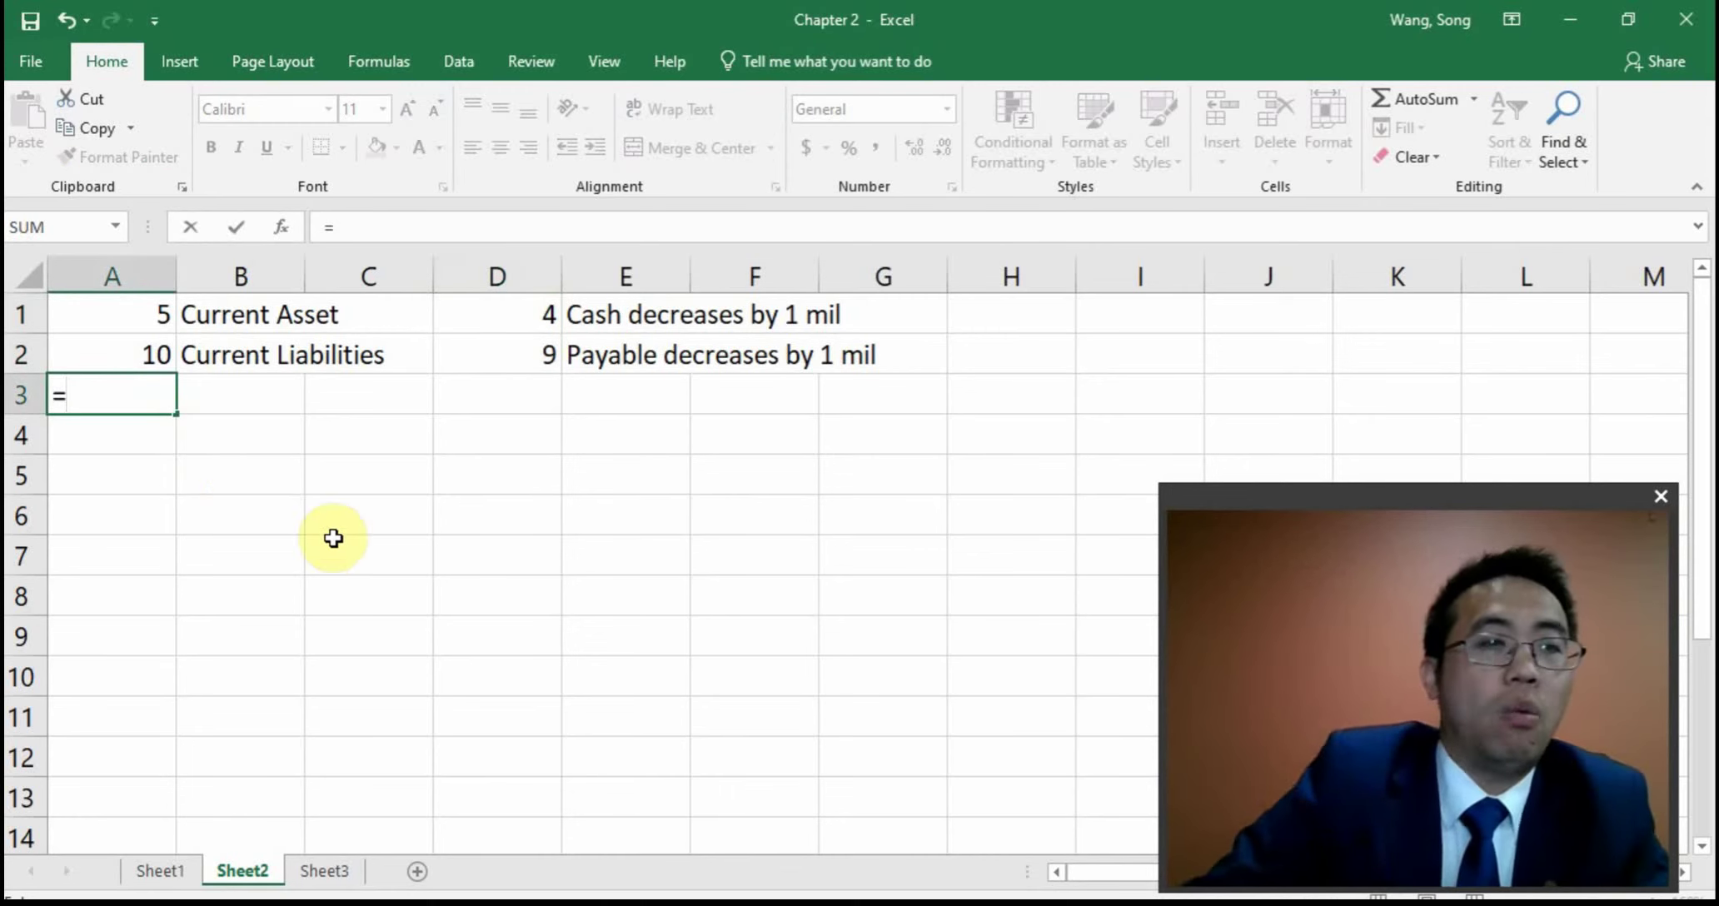
pyautogui.click(103, 321)
pyautogui.write('/')
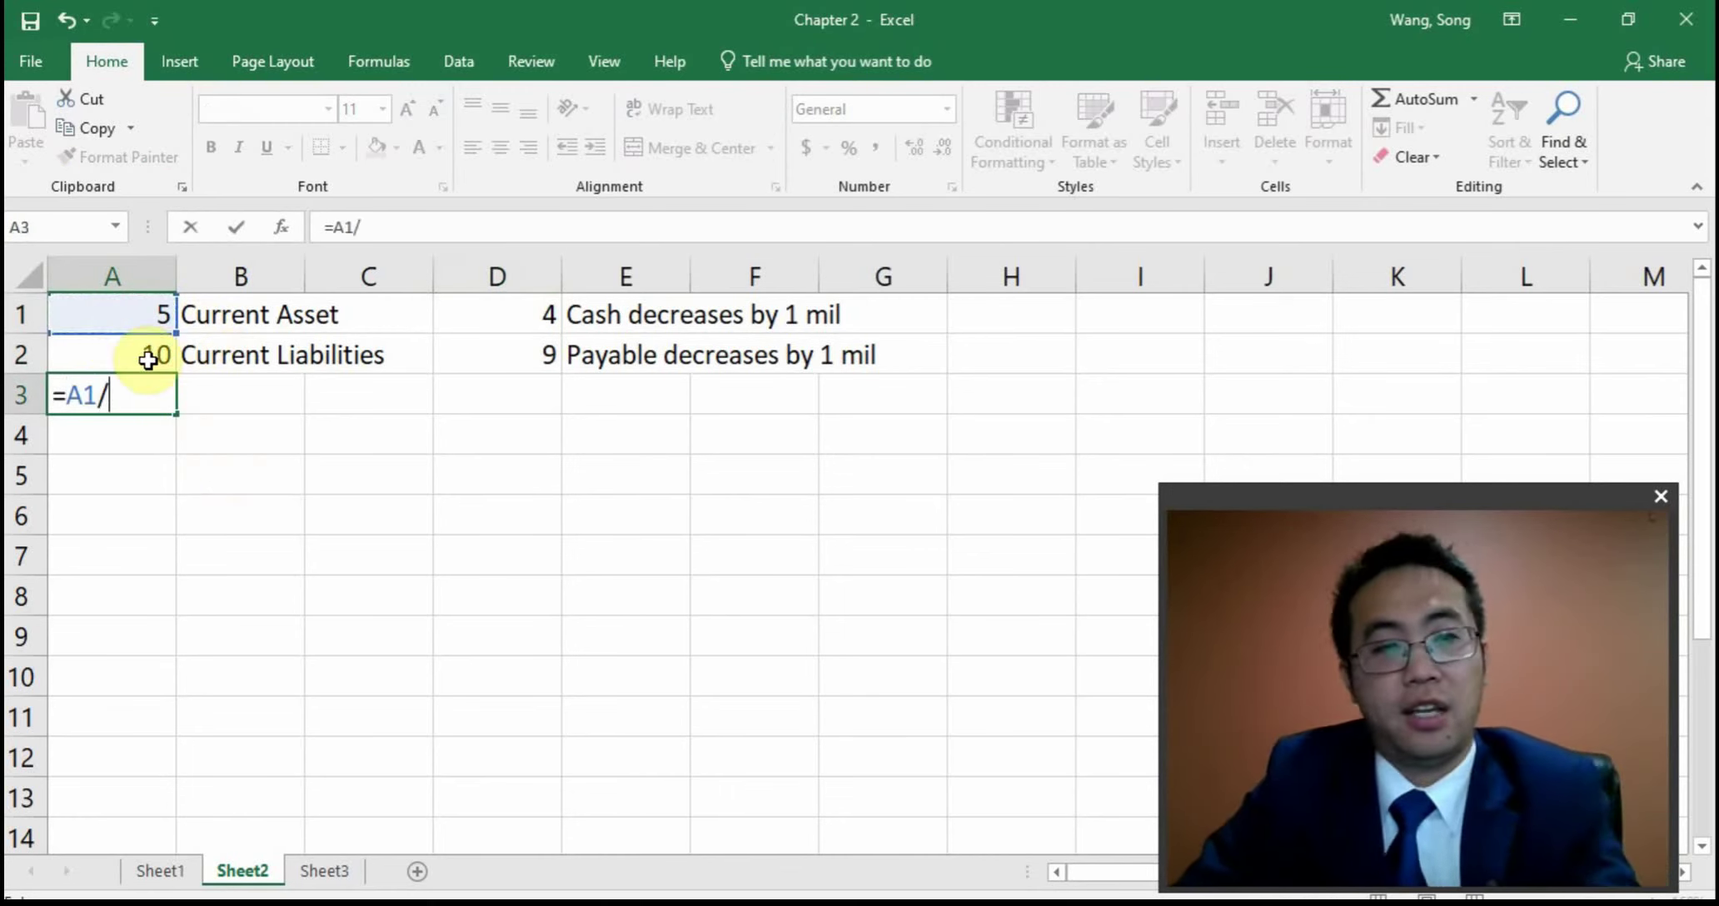
pyautogui.click(146, 357)
pyautogui.press('Return')
# Calculate the new current ratio in D3 with the formula =D1/D2
pyautogui.click(498, 395)
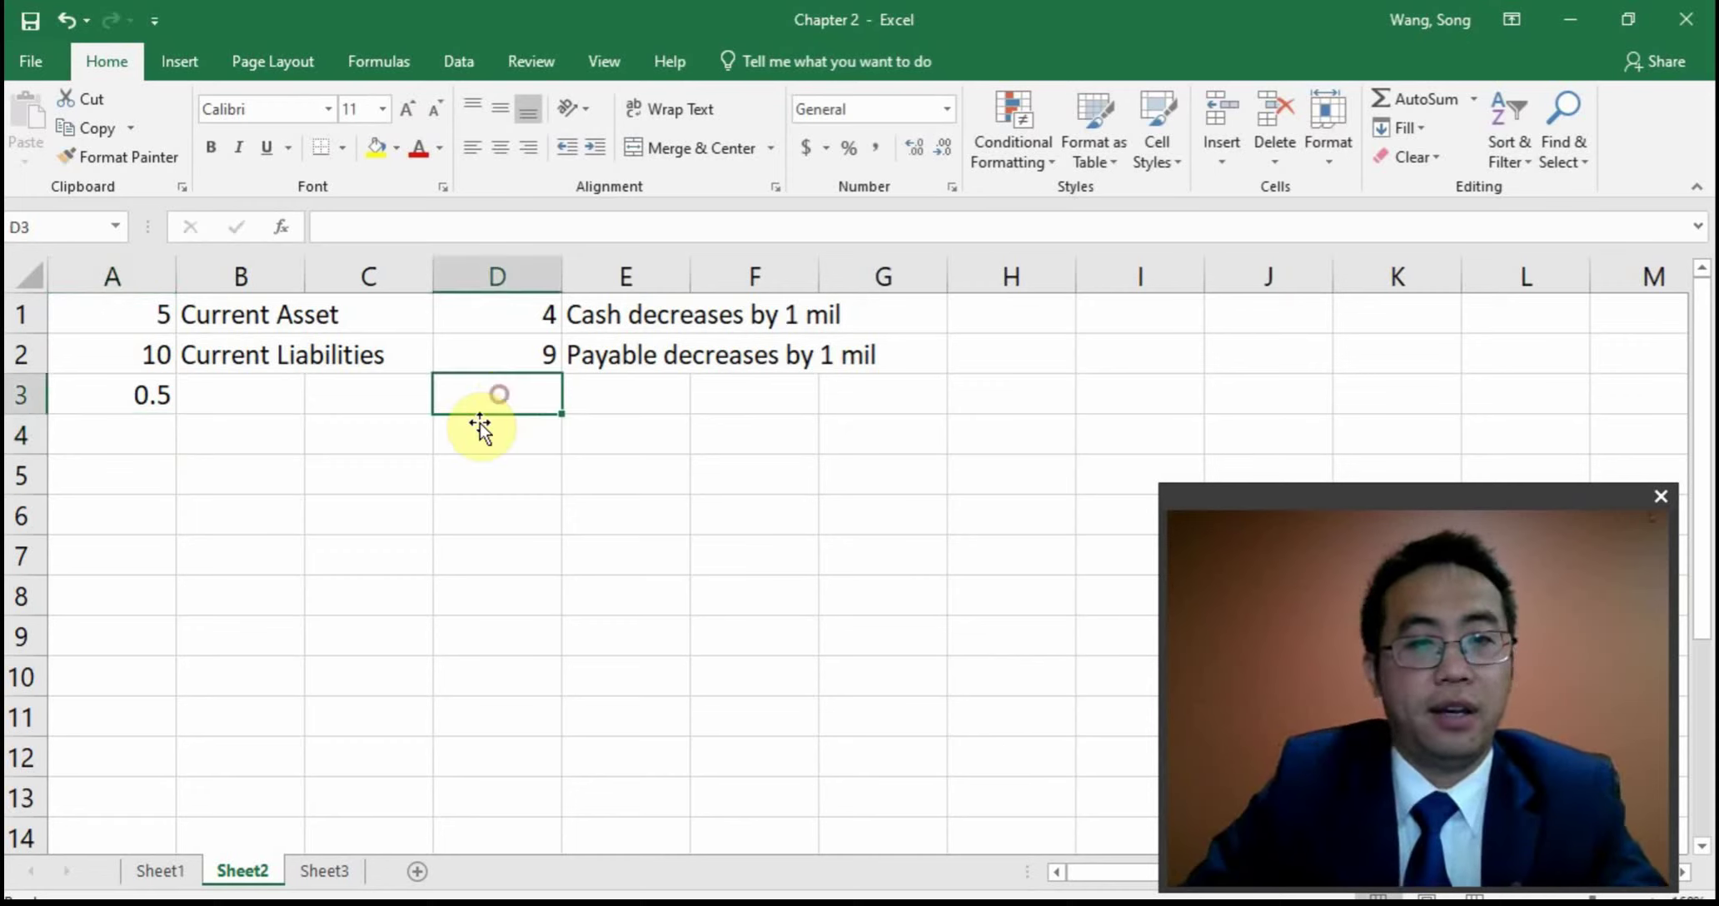
pyautogui.write('=')
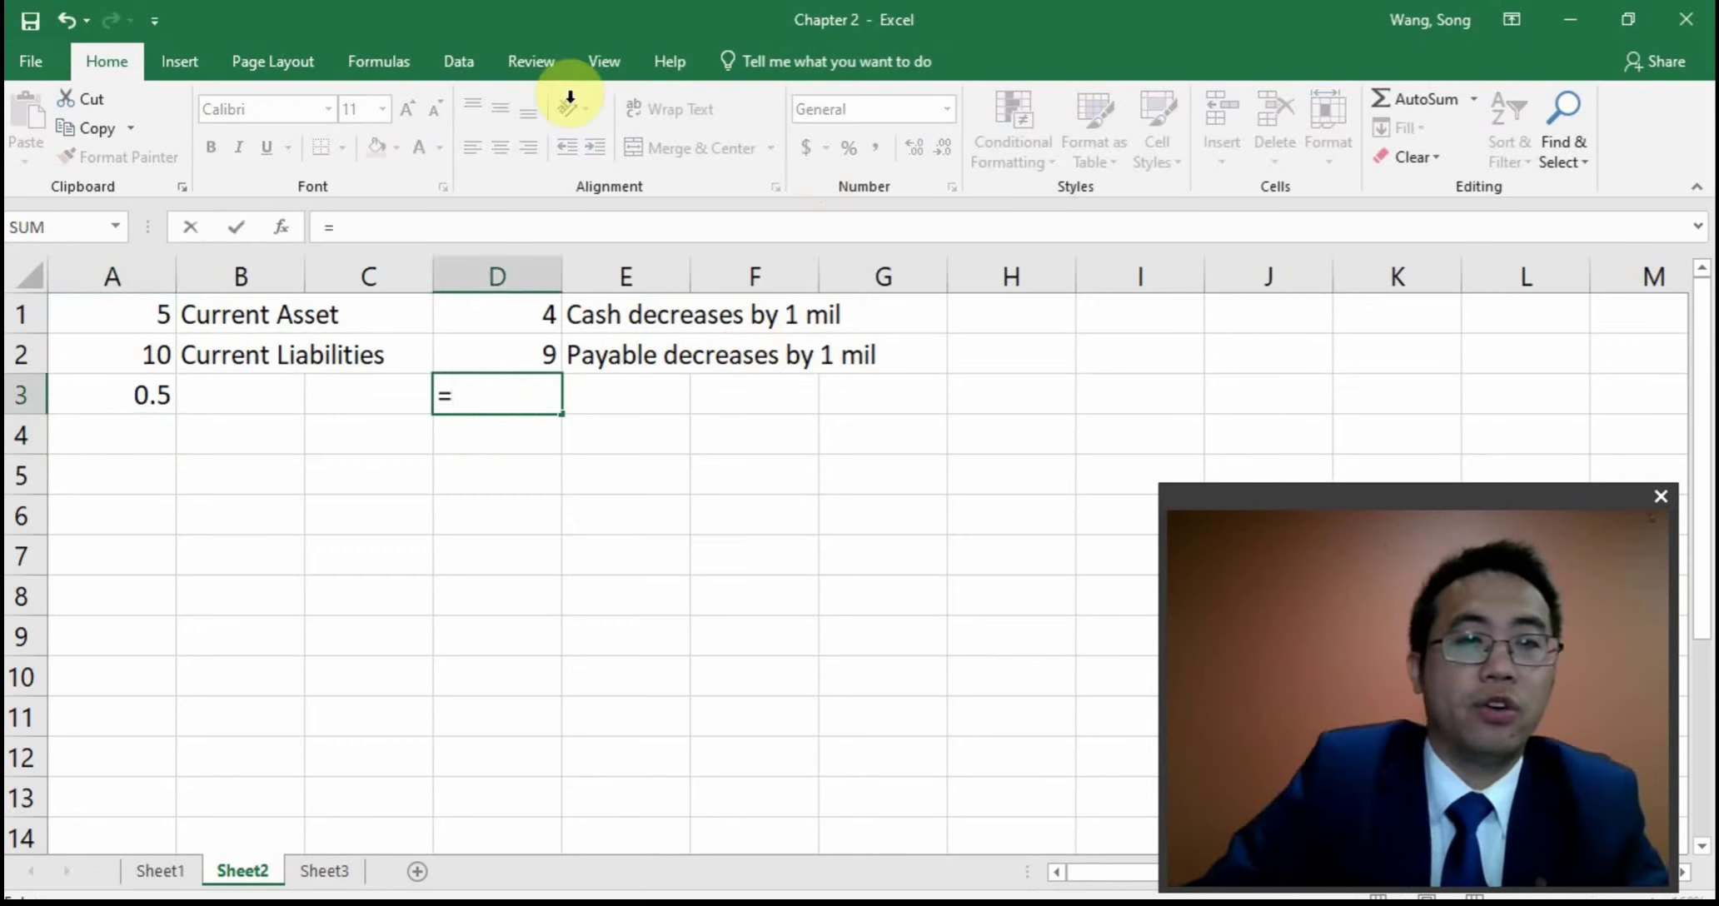
pyautogui.click(529, 315)
pyautogui.write('/')
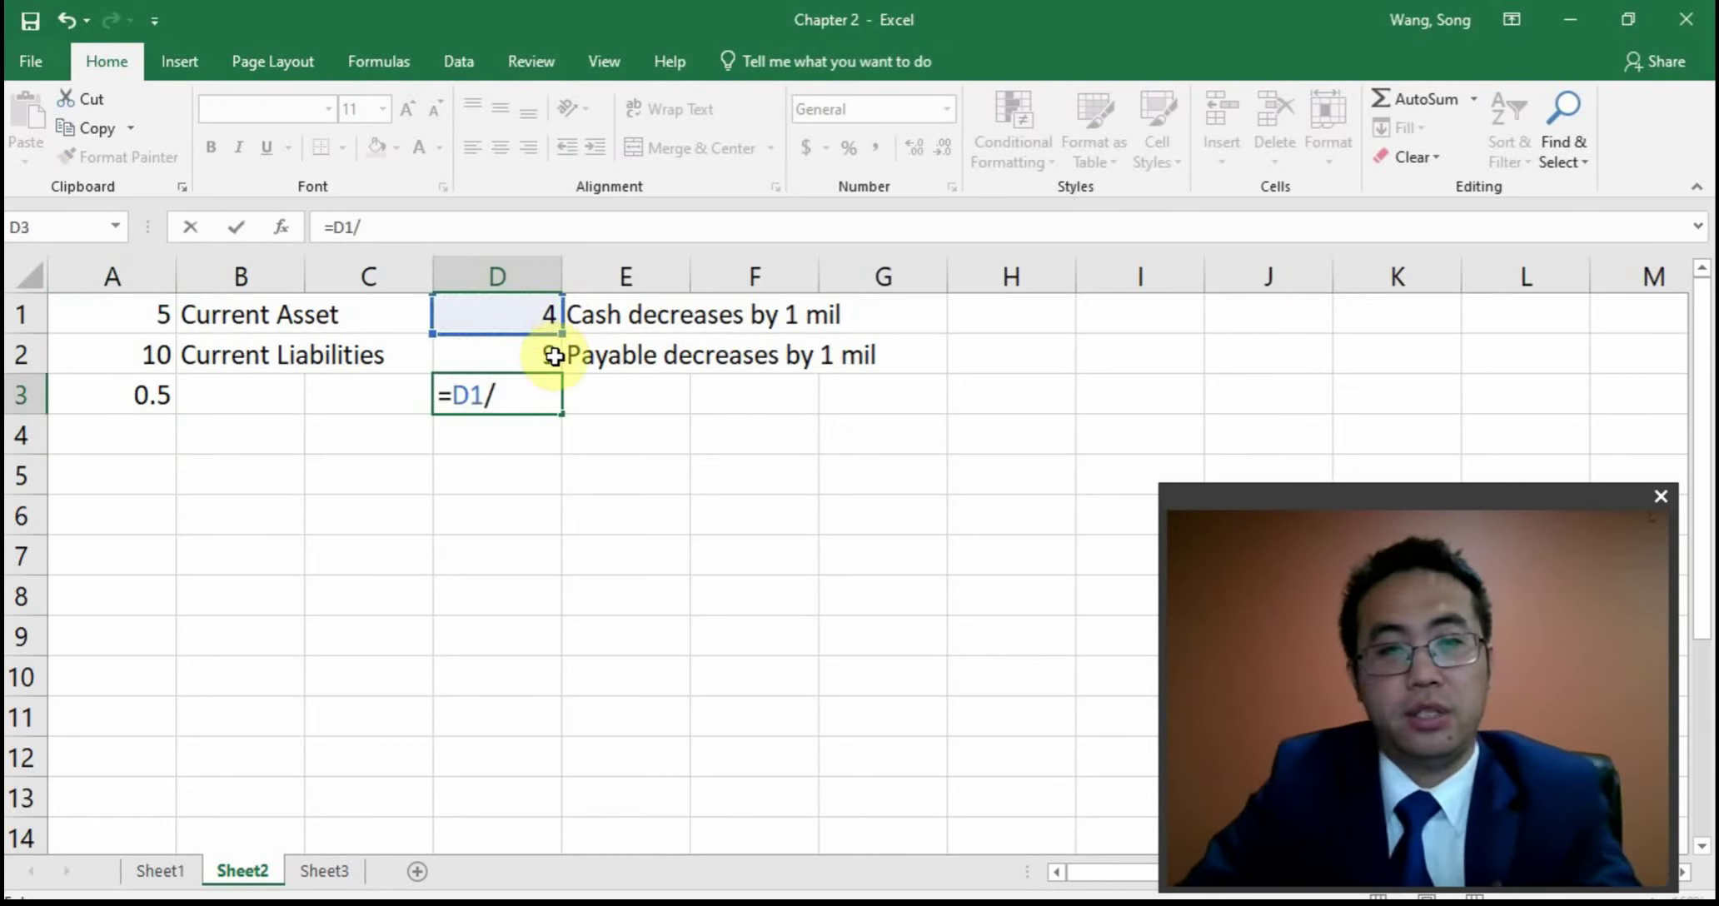
pyautogui.click(550, 357)
pyautogui.press('Return')
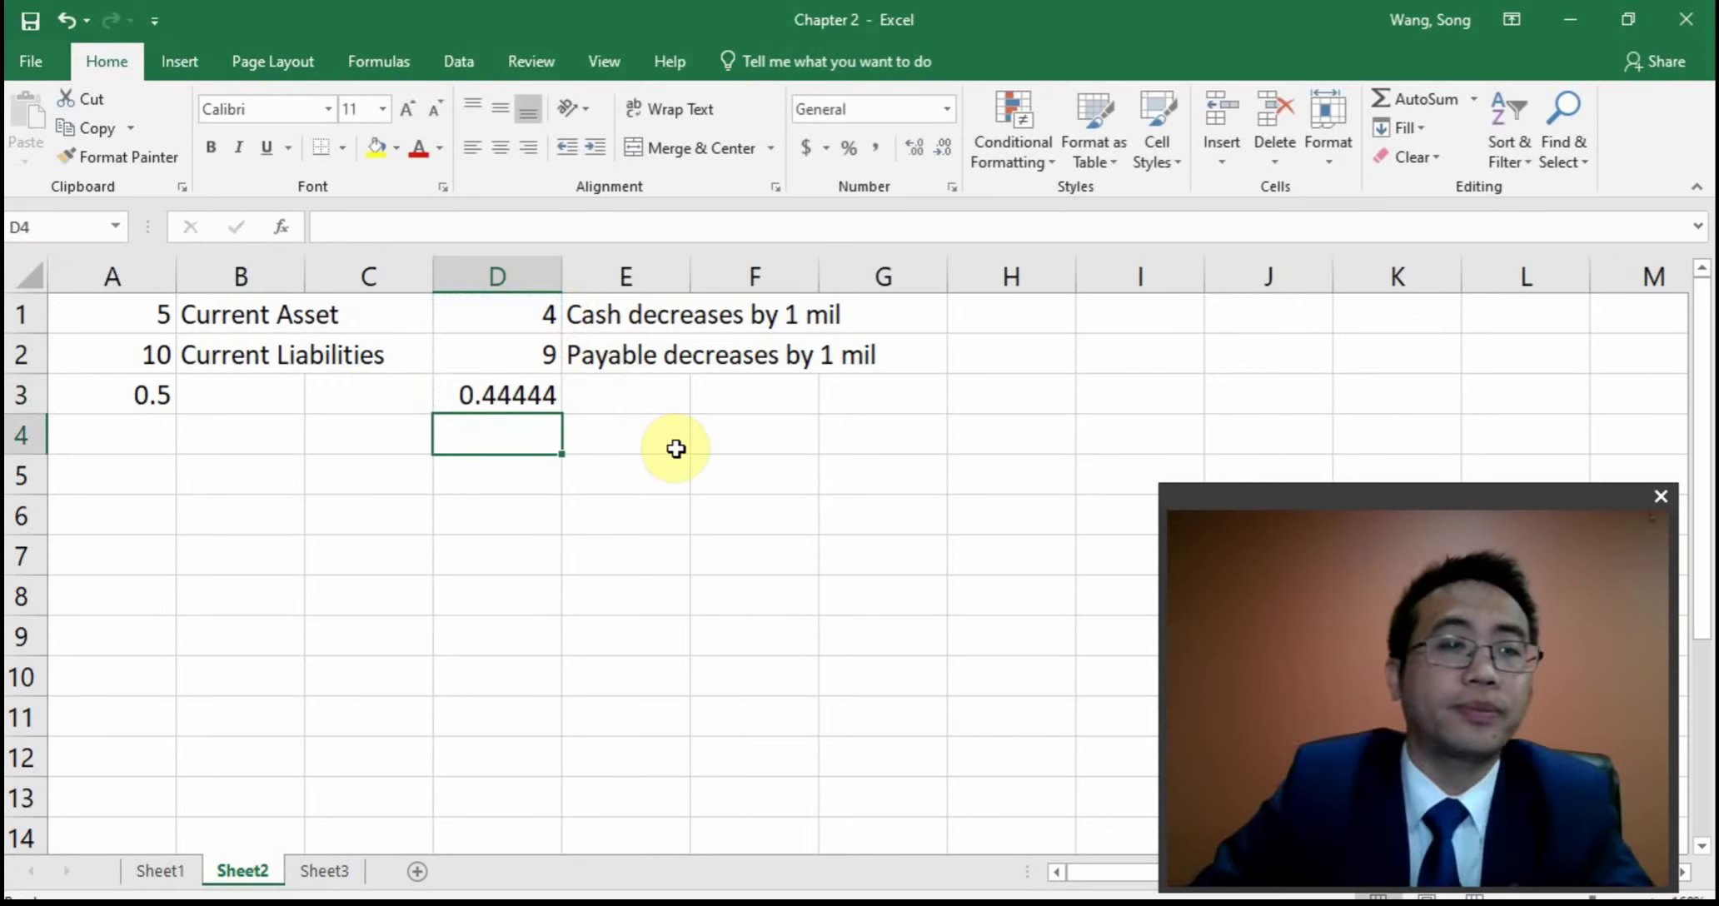
# Check option d on the PowerPoint slide, and change the Excel entry in E2 to "note decreases by 1 mil"
pyautogui.hotkey('alt', 'Tab')
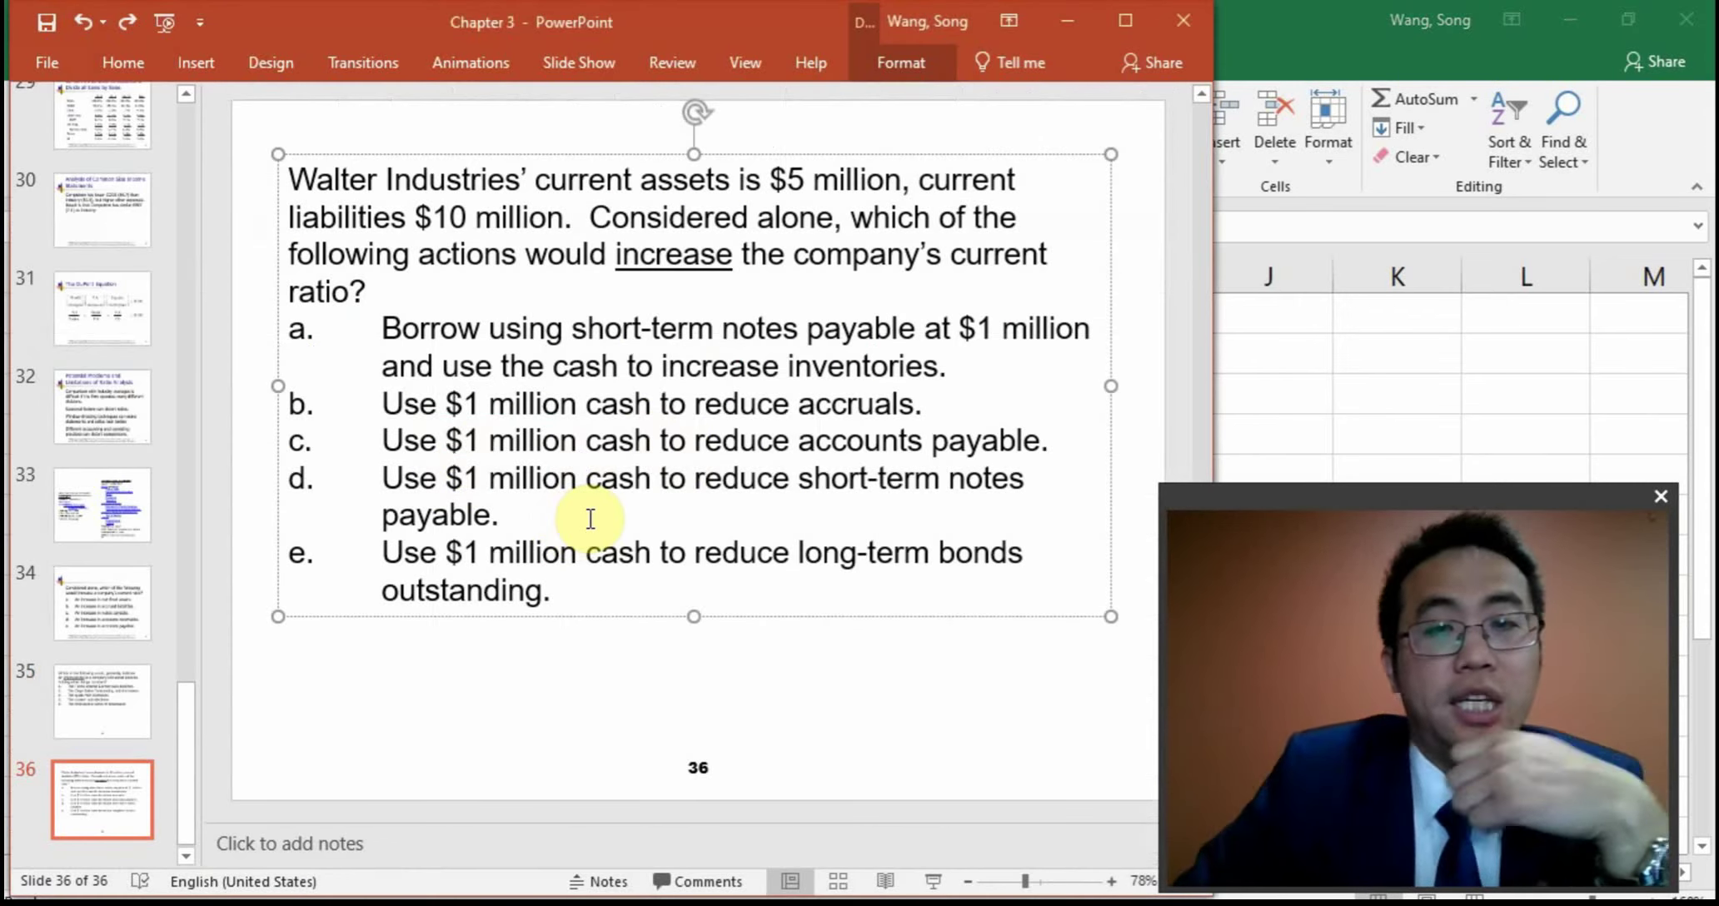
pyautogui.hotkey('alt', 'Tab')
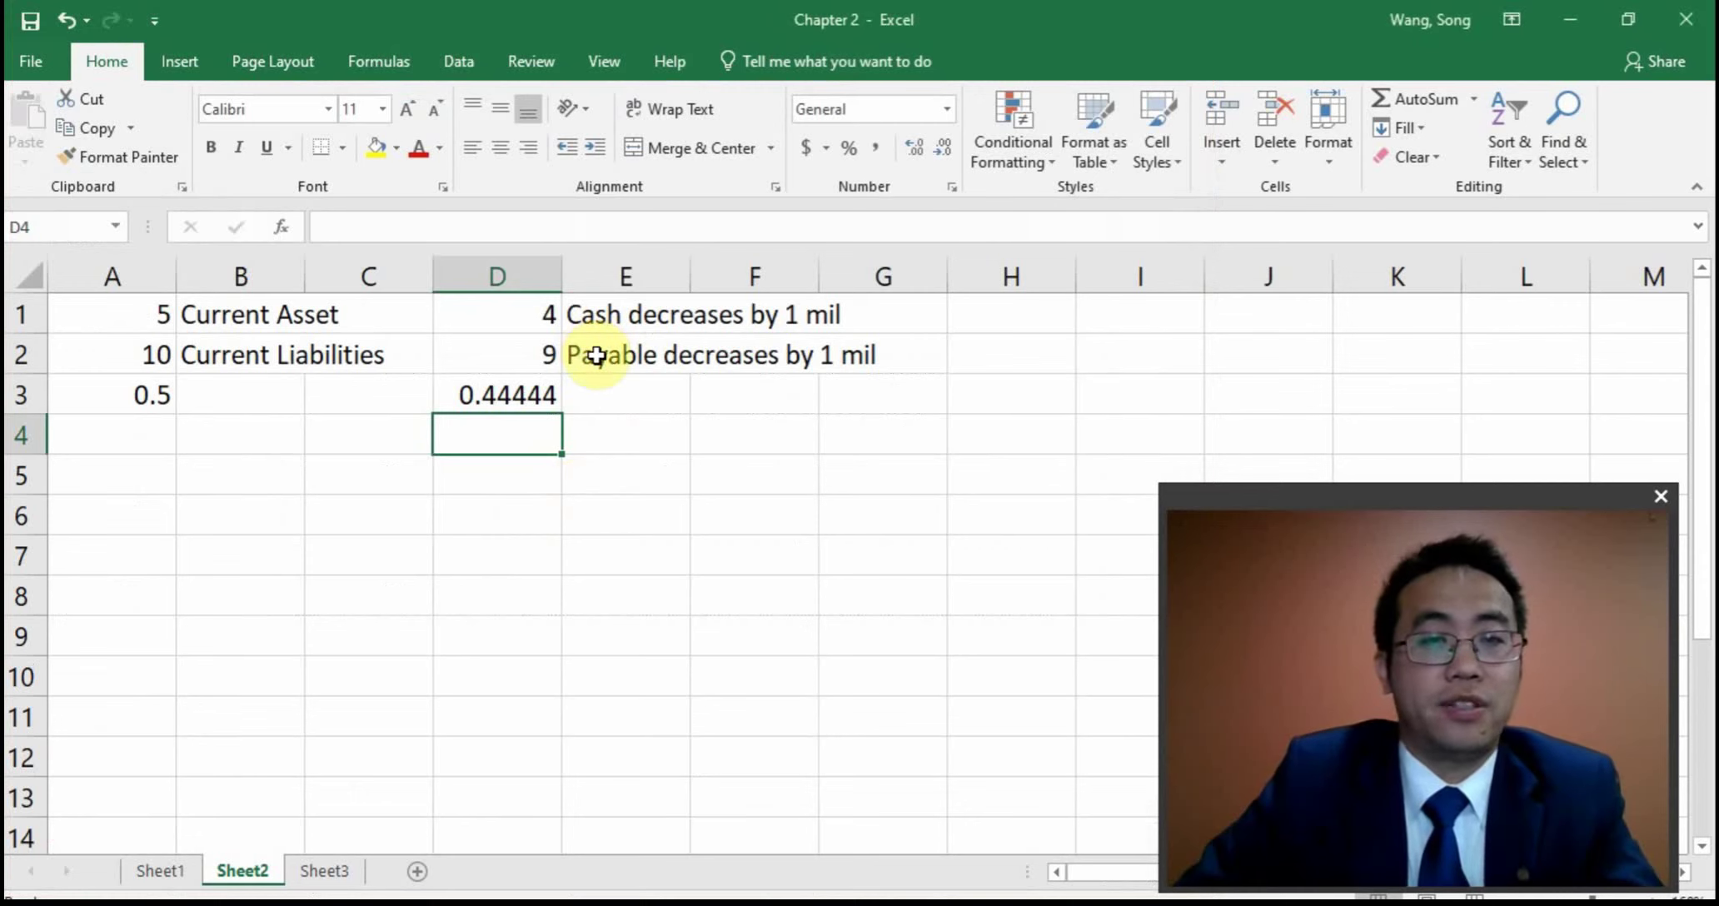
pyautogui.doubleClick(595, 354)
pyautogui.moveTo(385, 226); pyautogui.dragTo(236, 228)
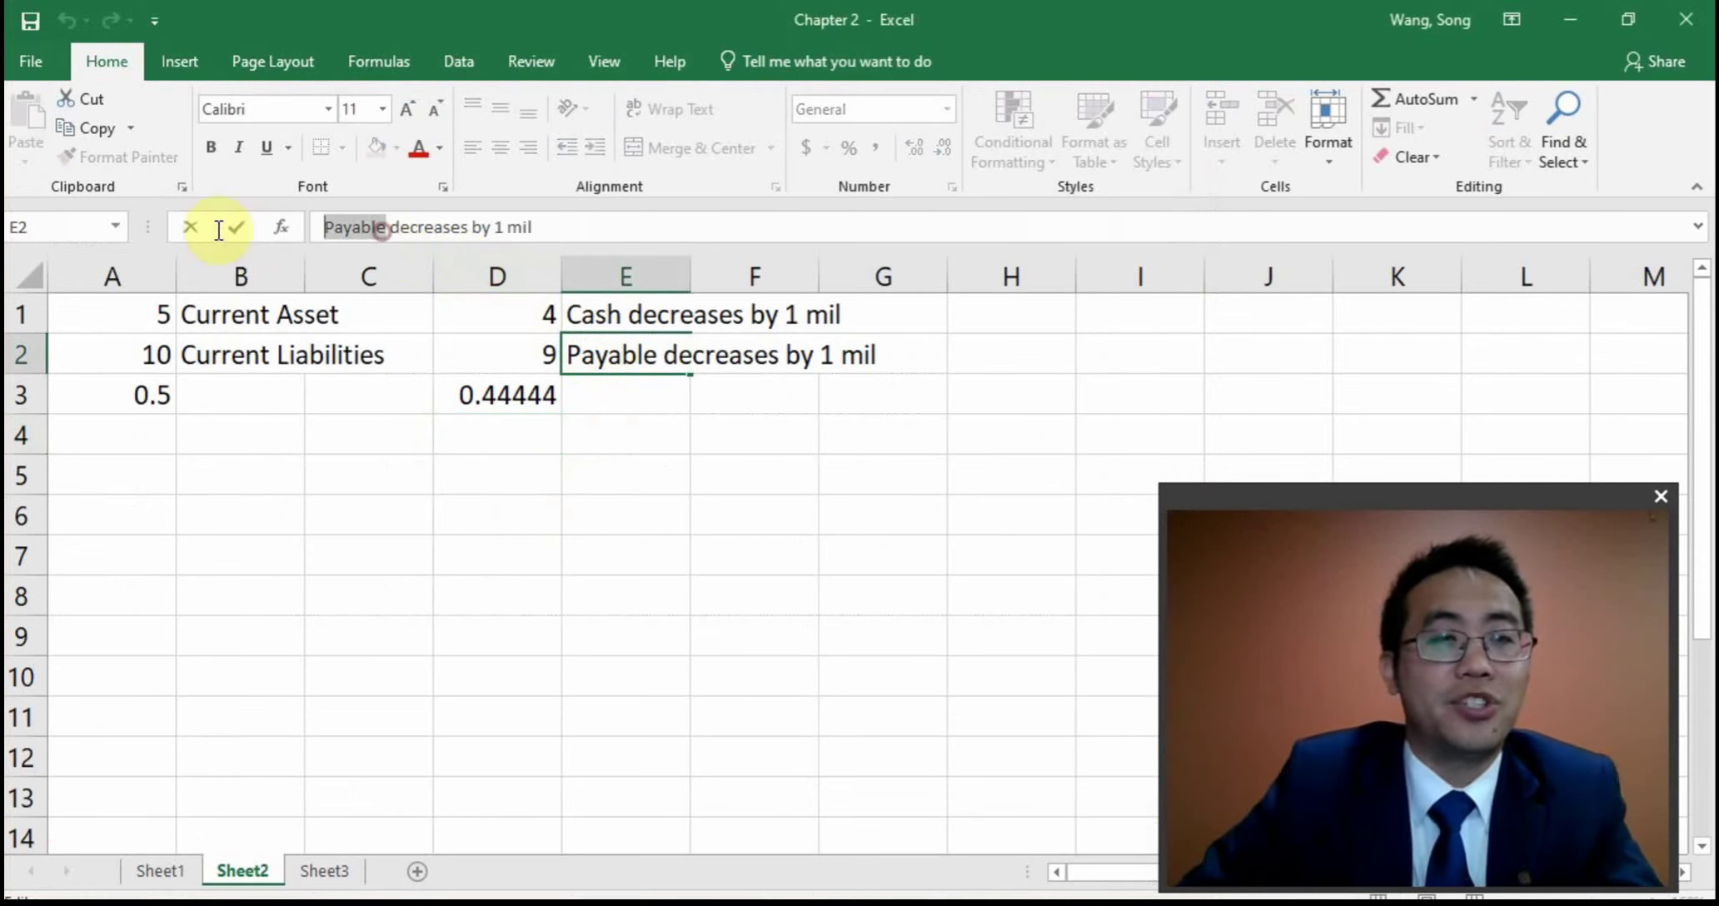
pyautogui.hotkey('alt', 'Tab')
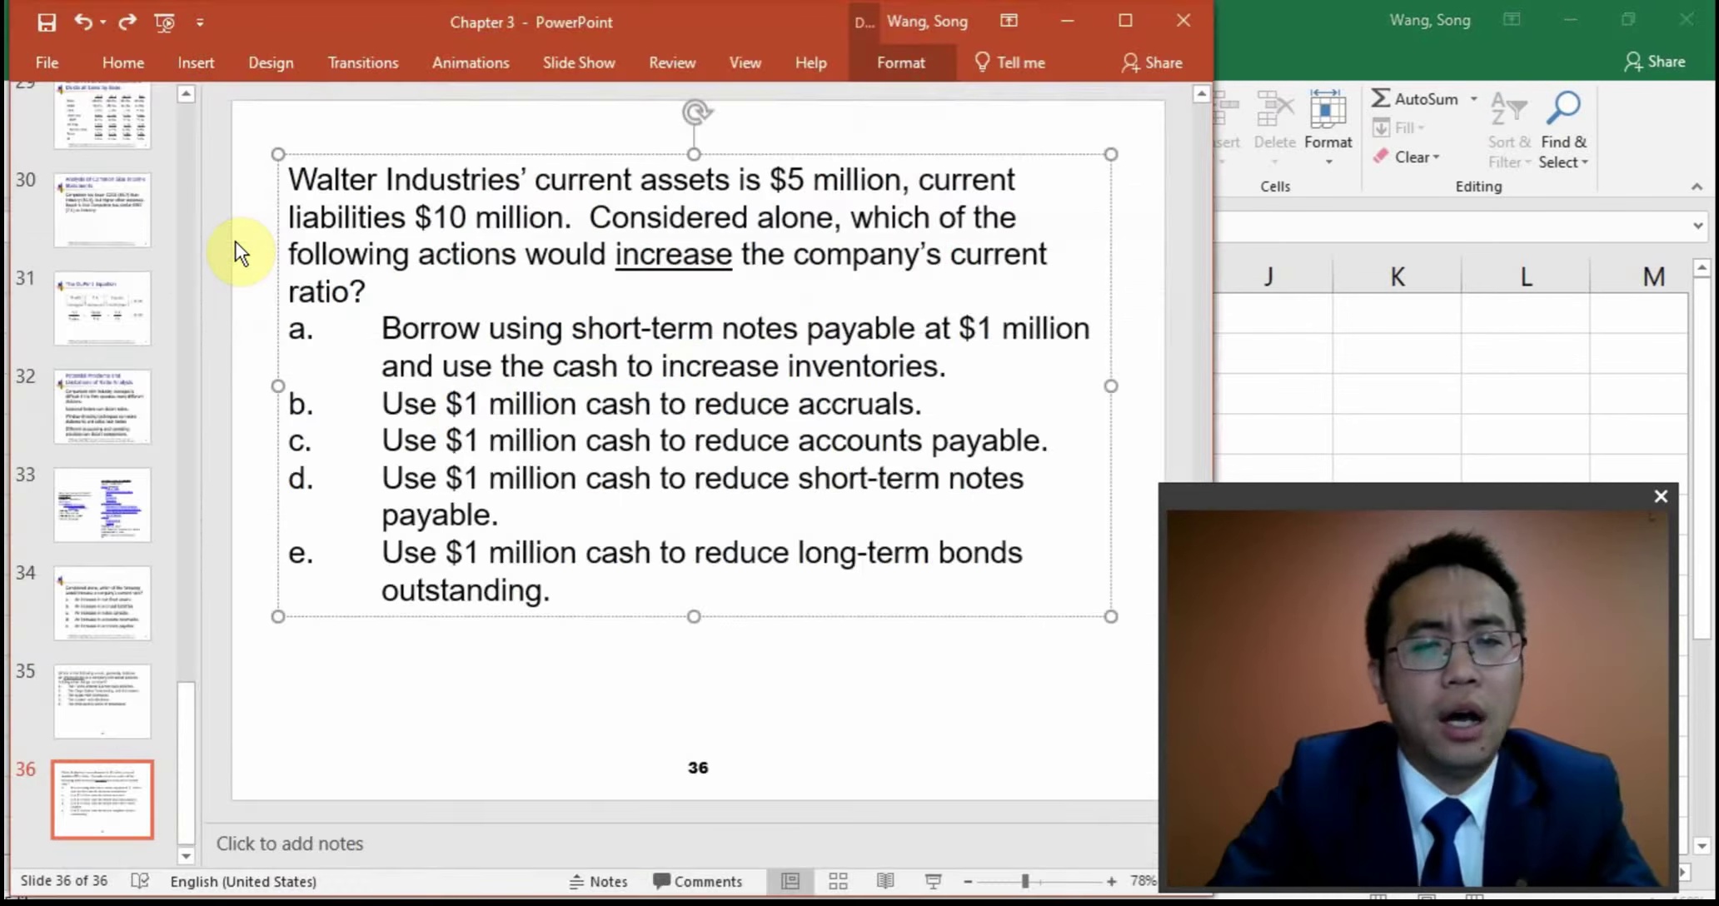
pyautogui.hotkey('alt', 'Tab')
pyautogui.write('notes')
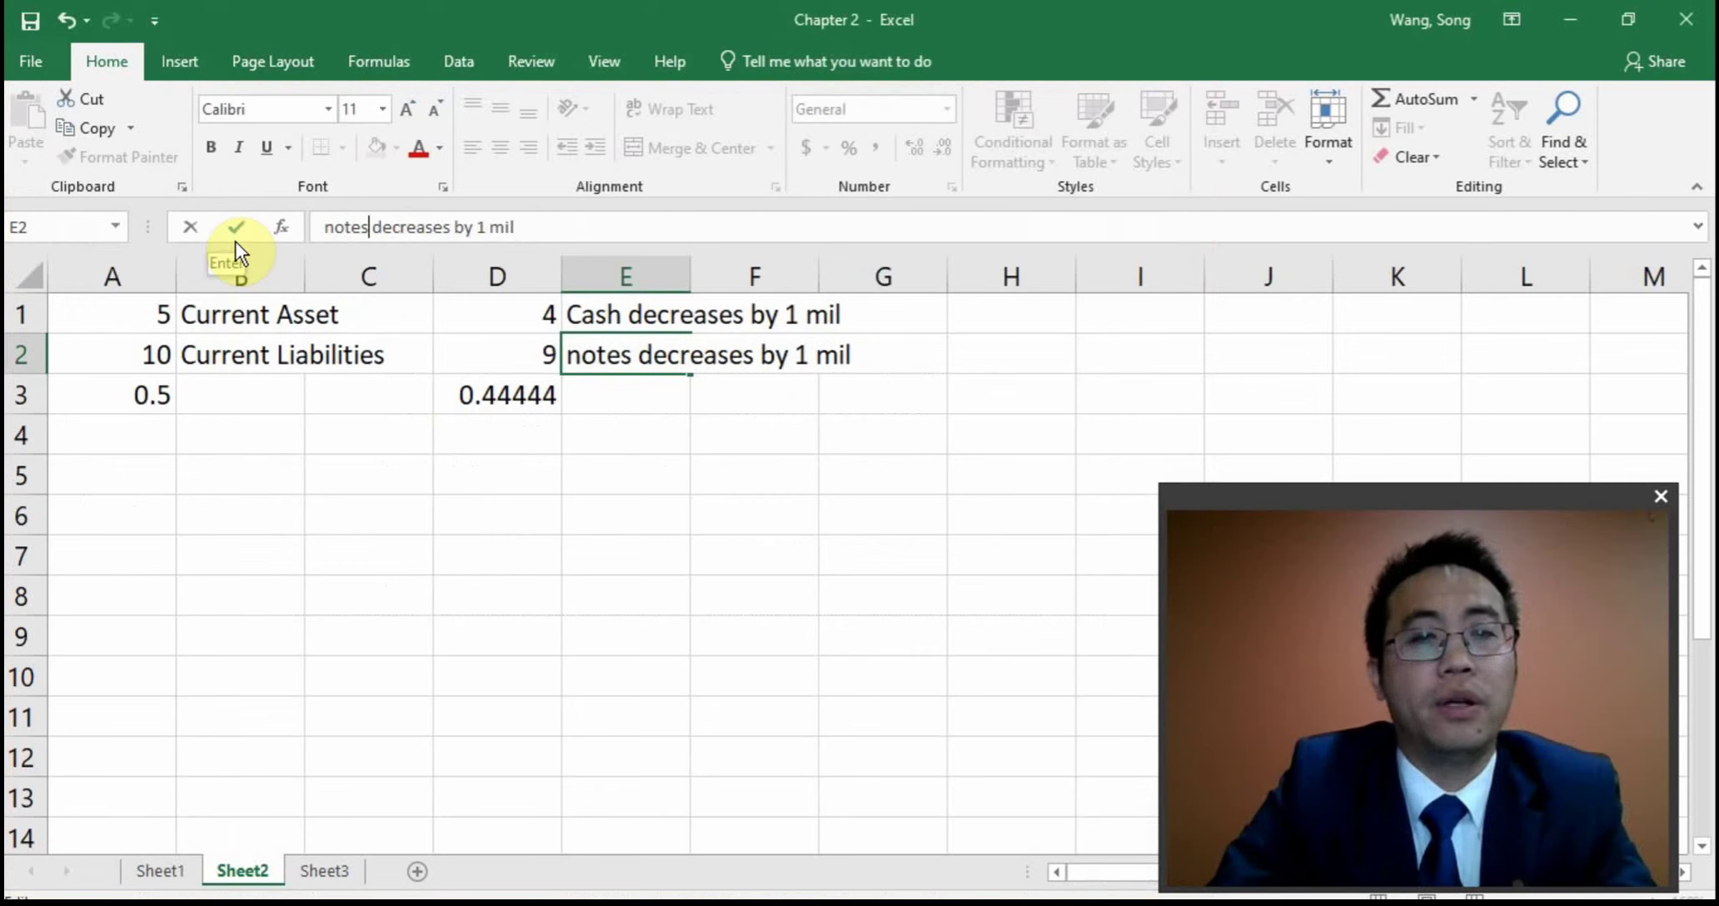
pyautogui.press('BackSpace')
pyautogui.press('Return')
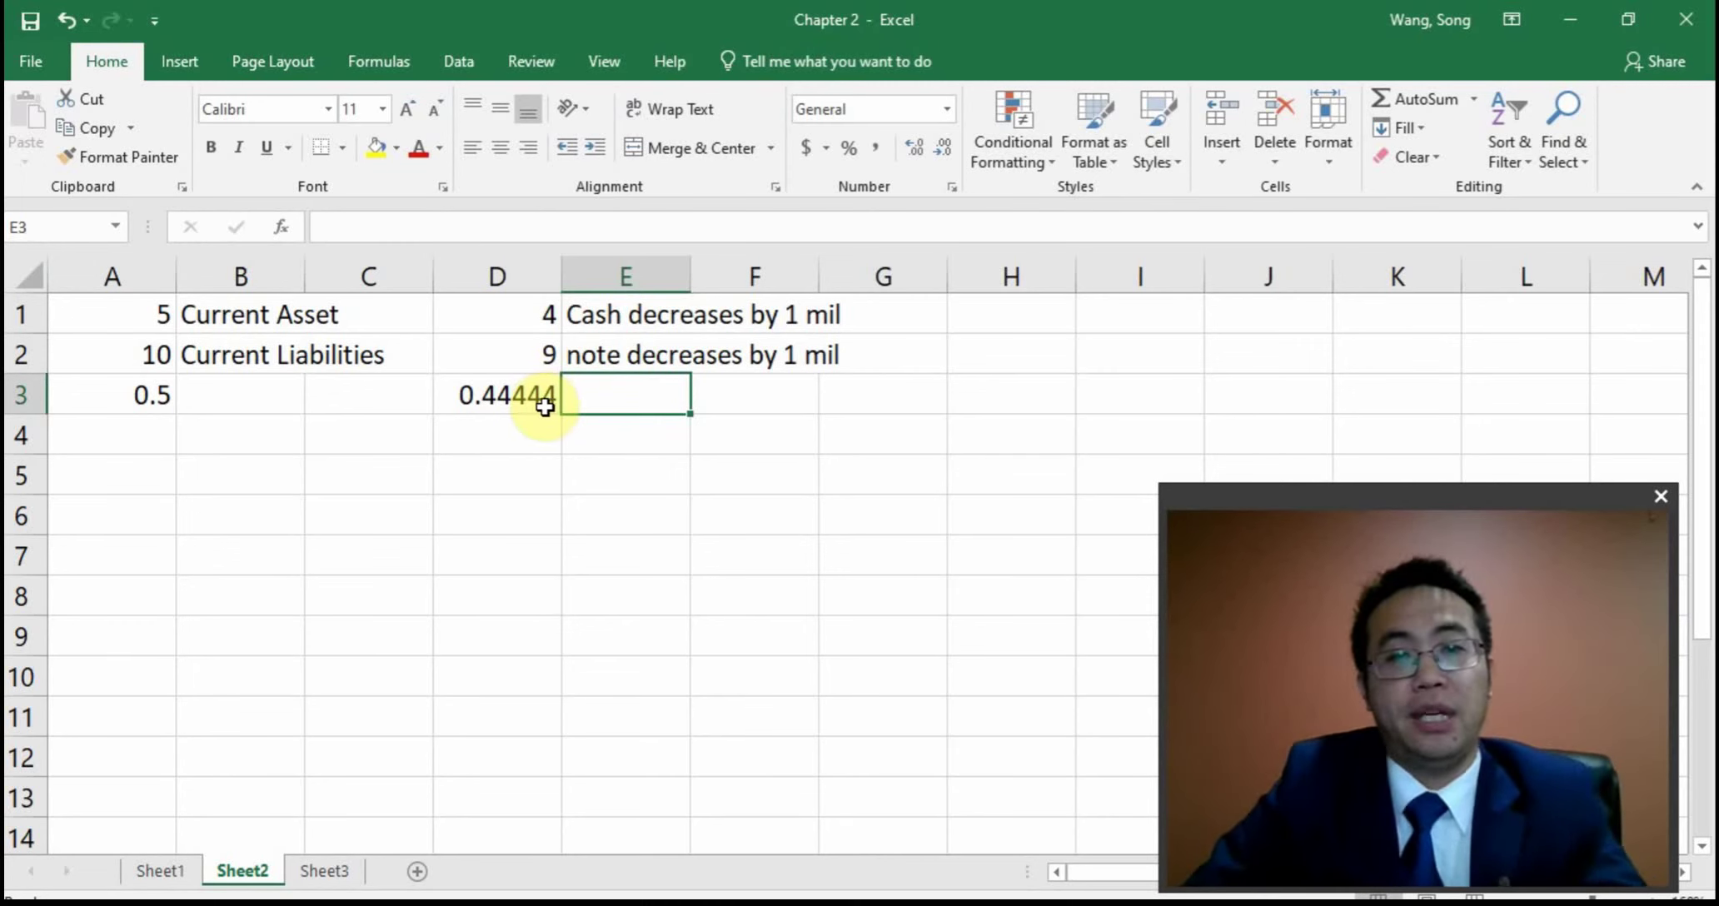
# Check option e on the PowerPoint slide, and replace the Excel entry in E2 with "LTB decreases by 1 mil"
pyautogui.hotkey('alt', 'Tab')
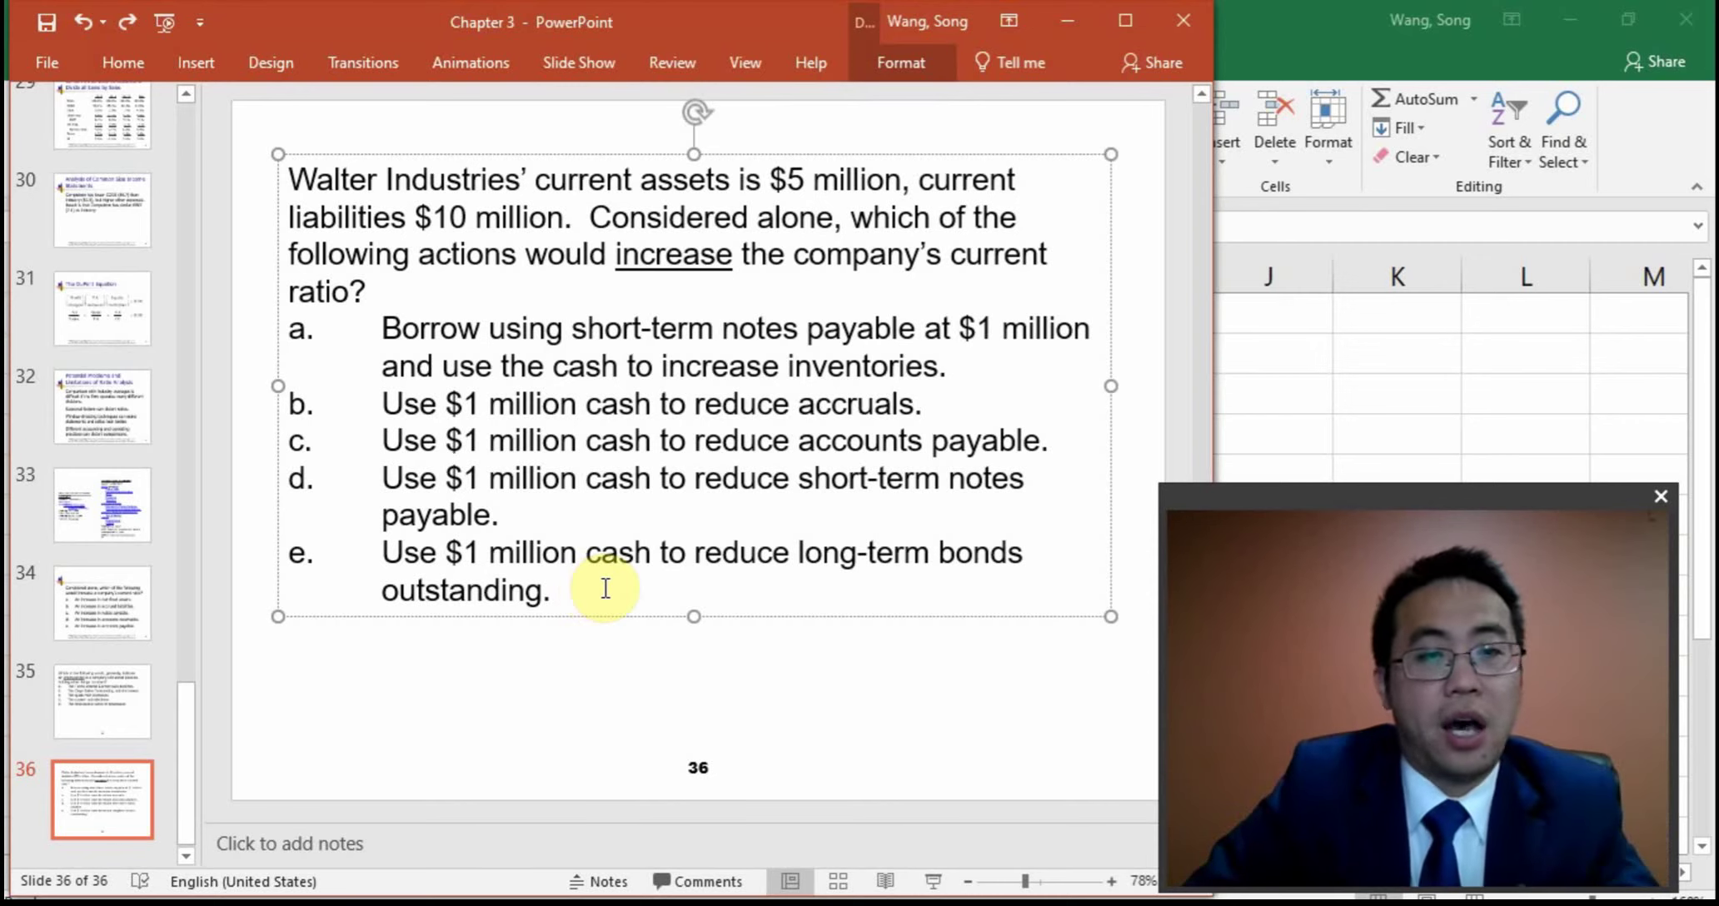
pyautogui.hotkey('alt', 'Tab')
pyautogui.moveTo(554, 324); pyautogui.dragTo(786, 318)
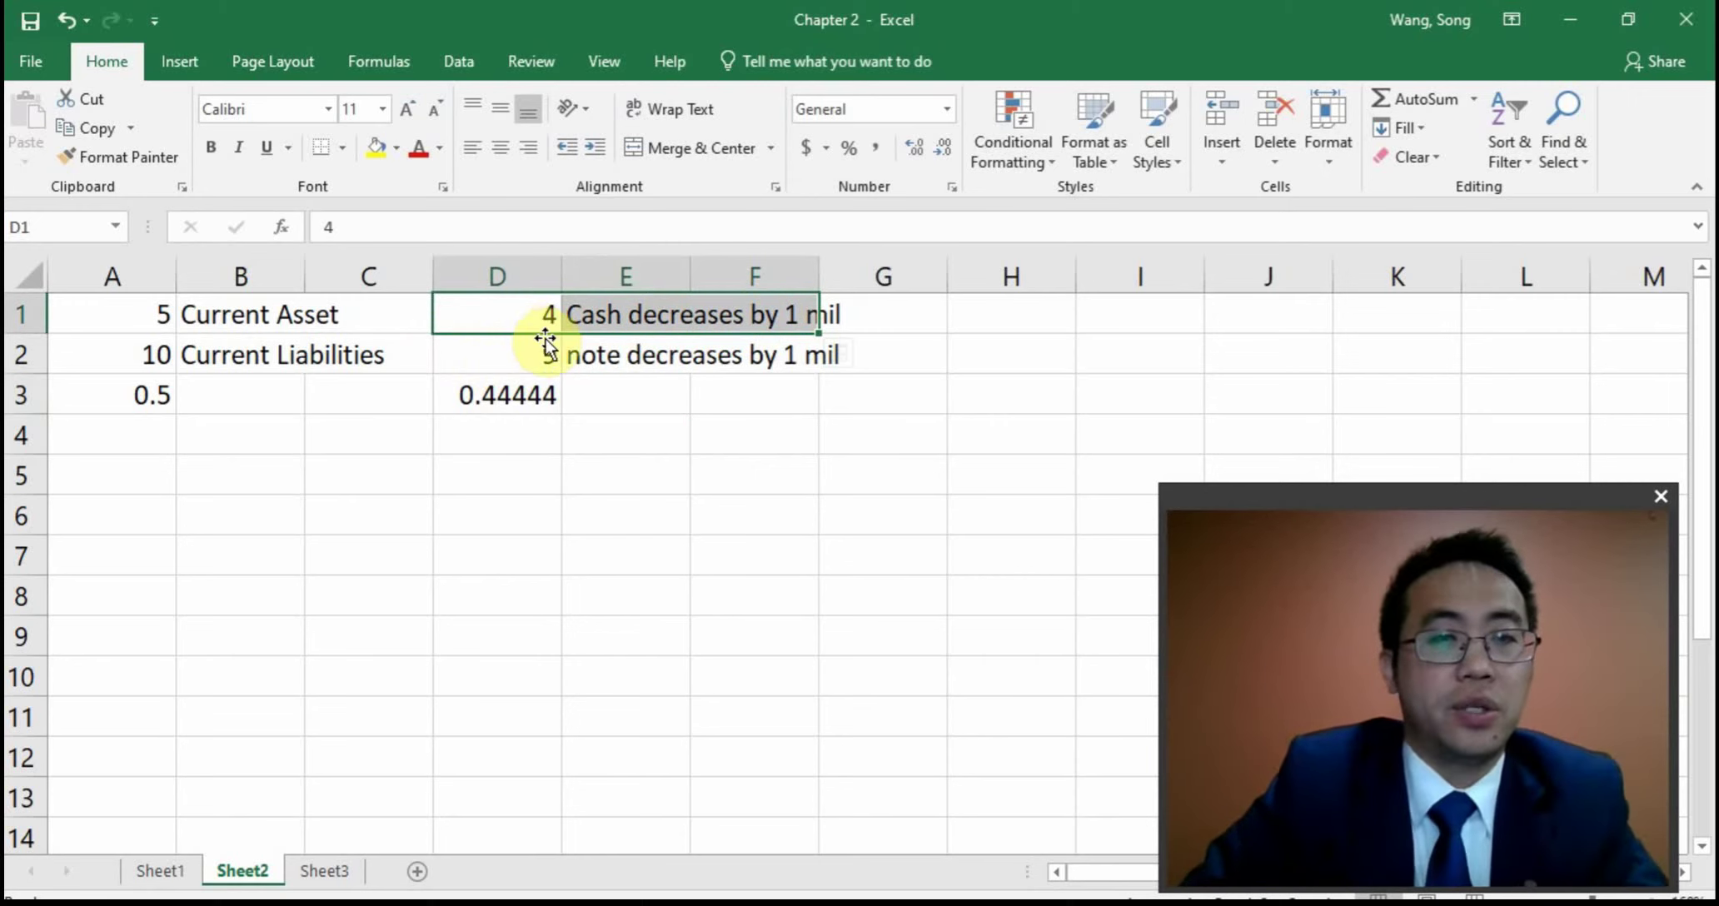
pyautogui.click(575, 354)
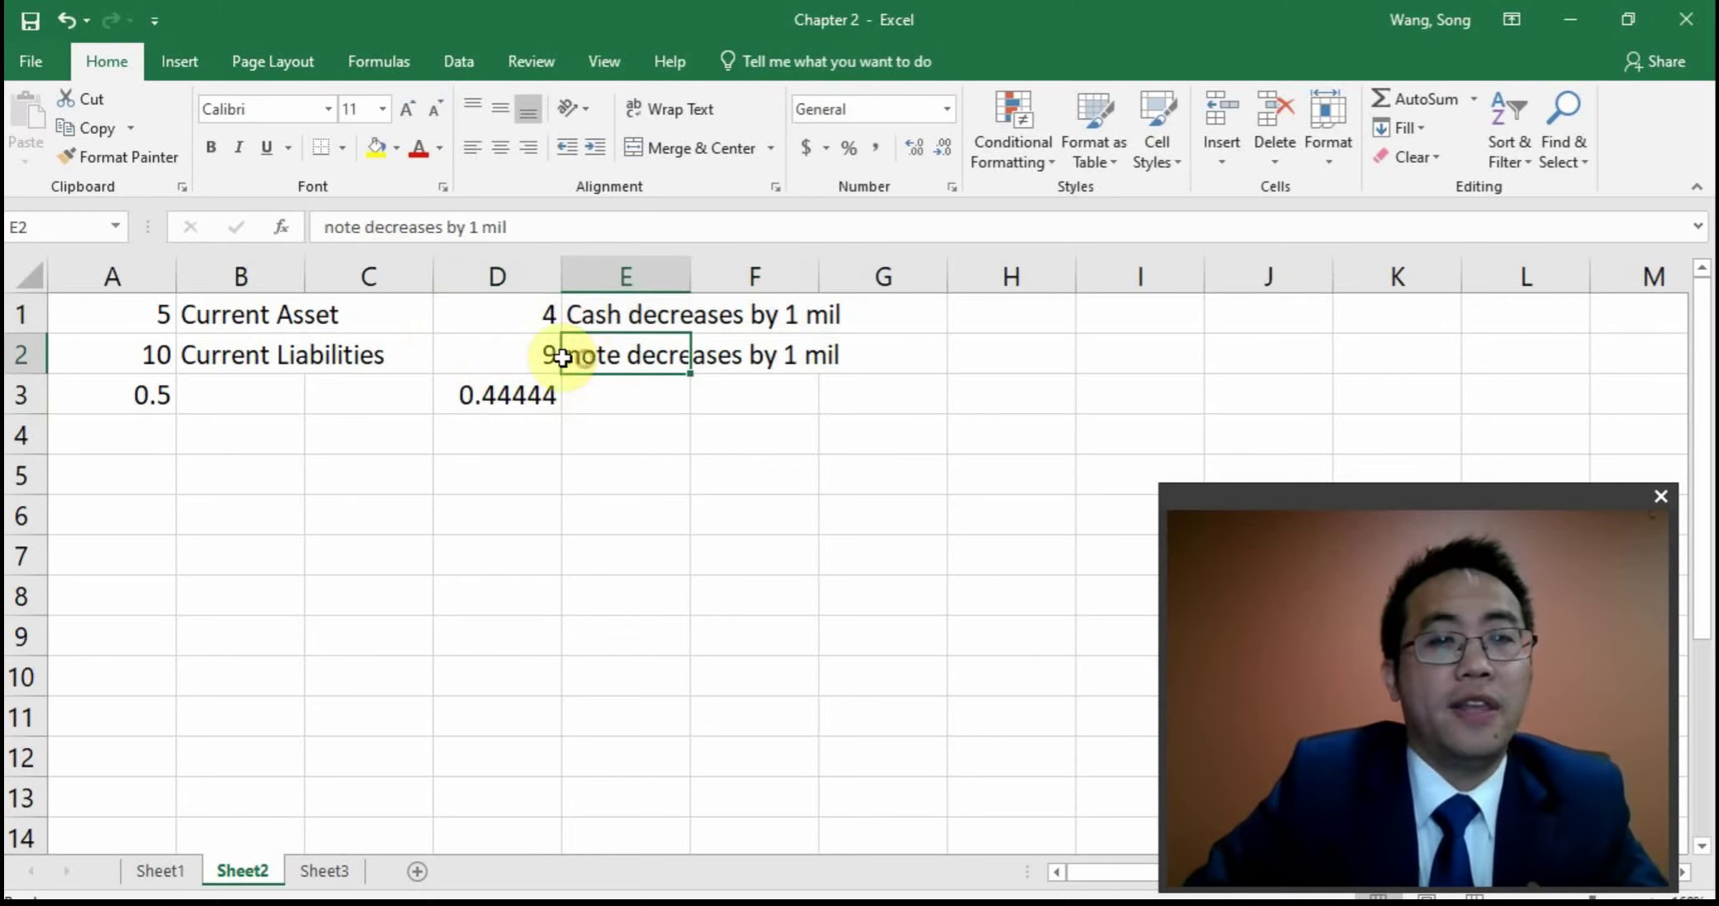
pyautogui.moveTo(318, 230); pyautogui.dragTo(596, 234)
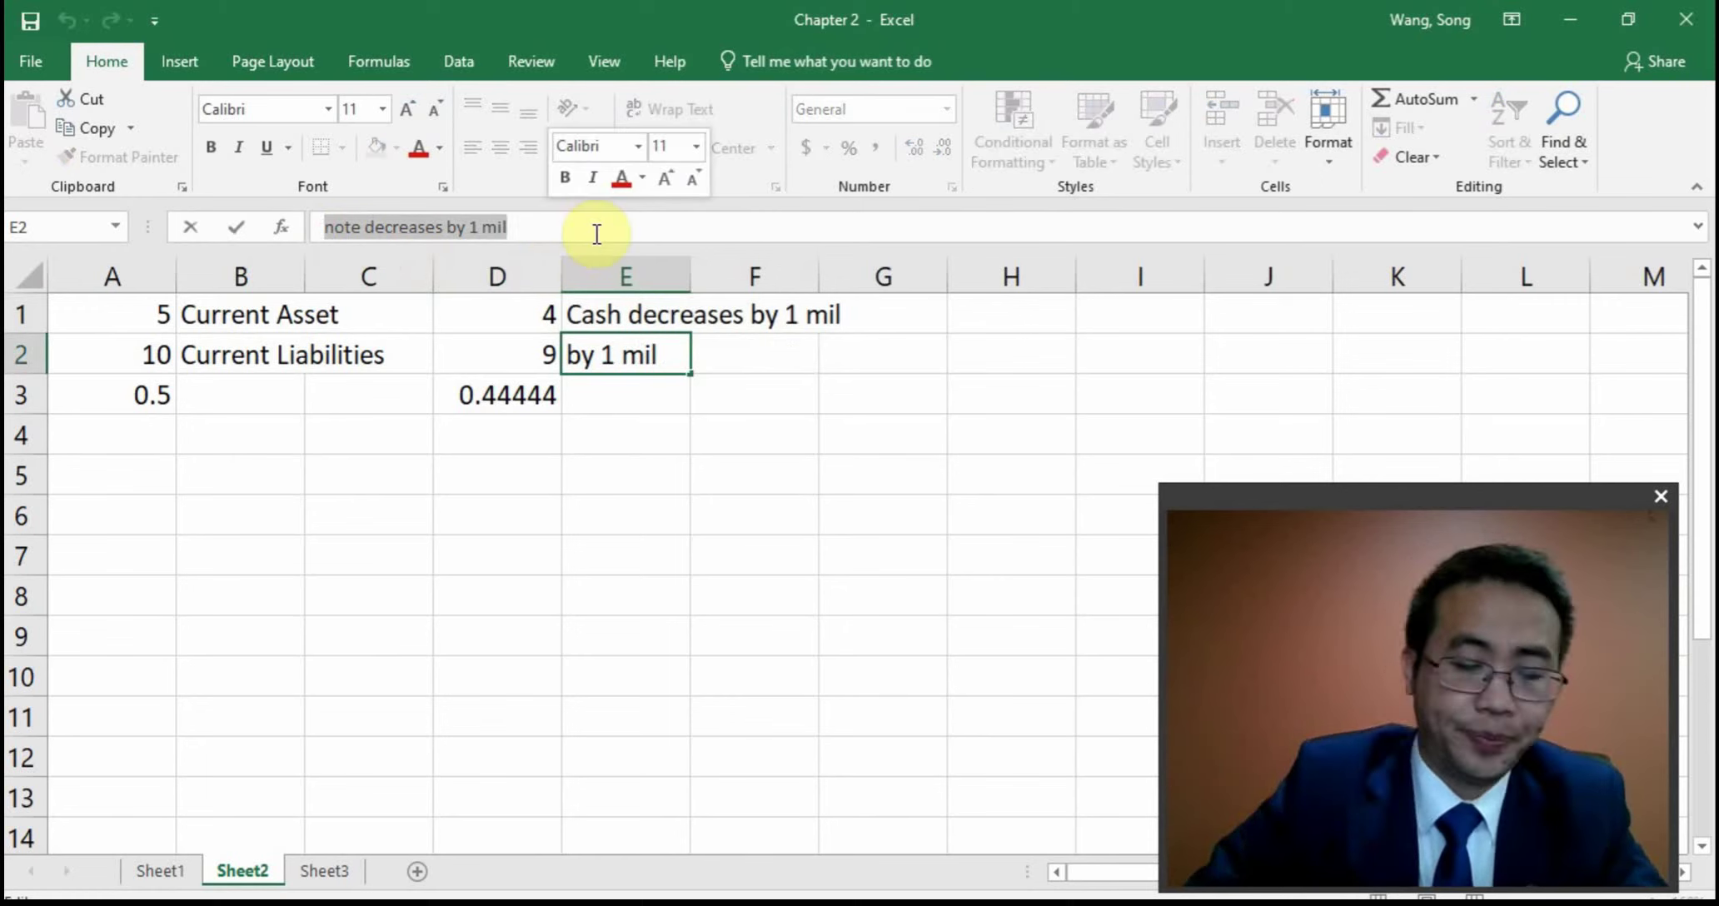
pyautogui.write('LT')
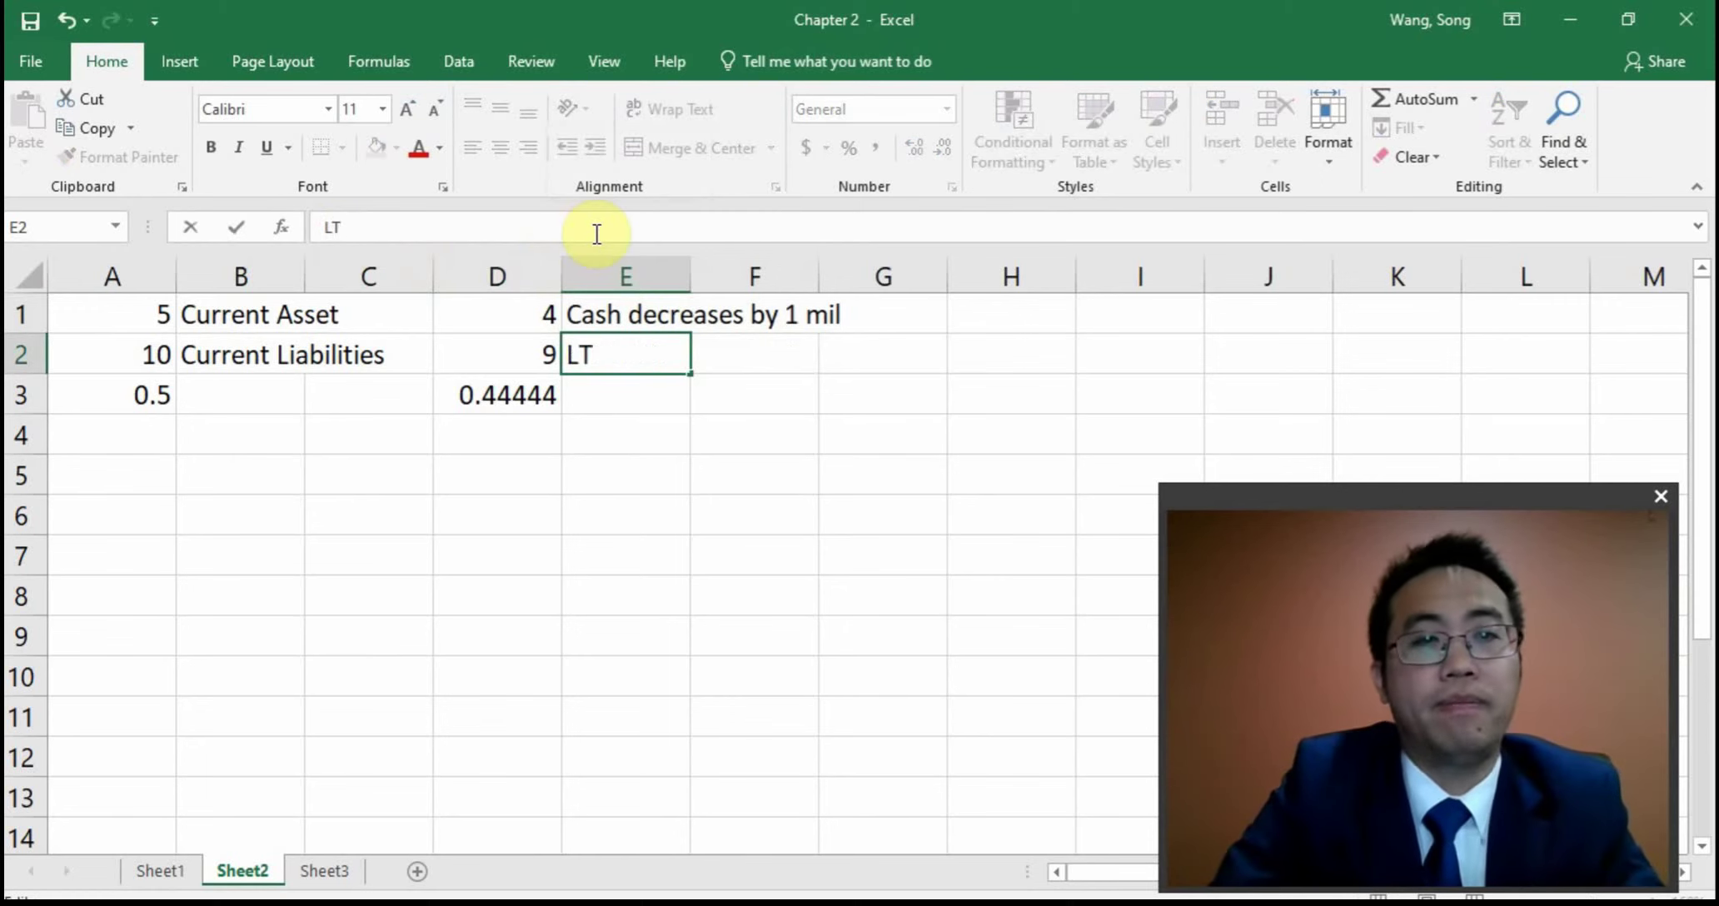
pyautogui.write('B decr')
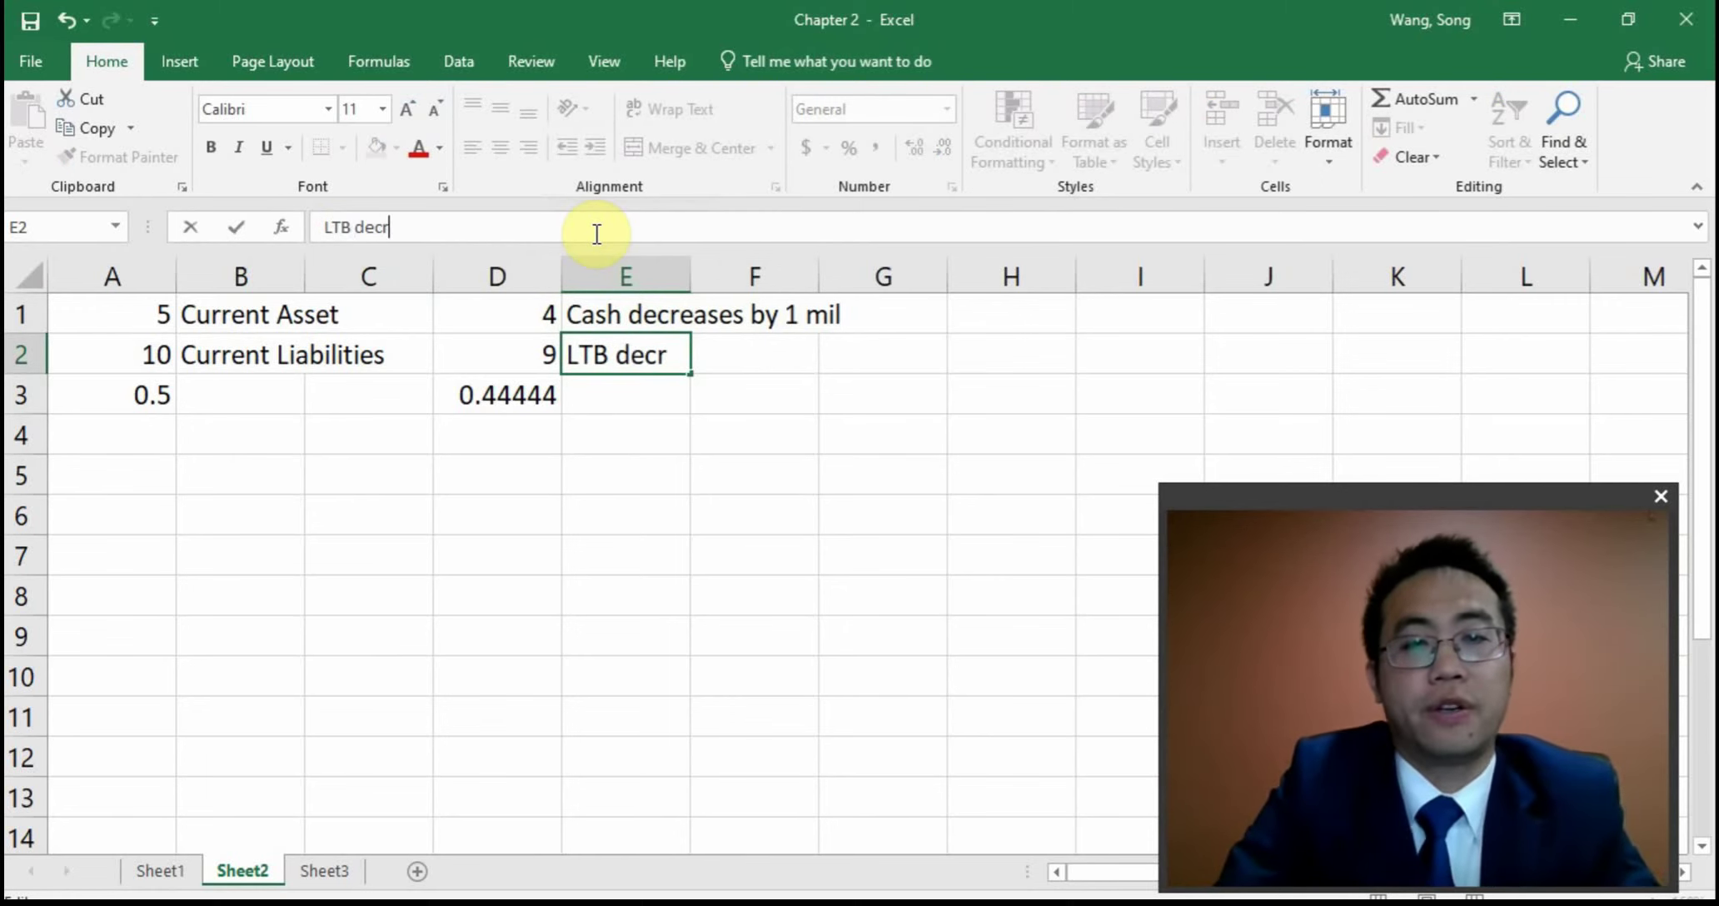
pyautogui.write('ese')
pyautogui.press('BackSpace')
pyautogui.press('BackSpace')
pyautogui.write('ases by 1 mil')
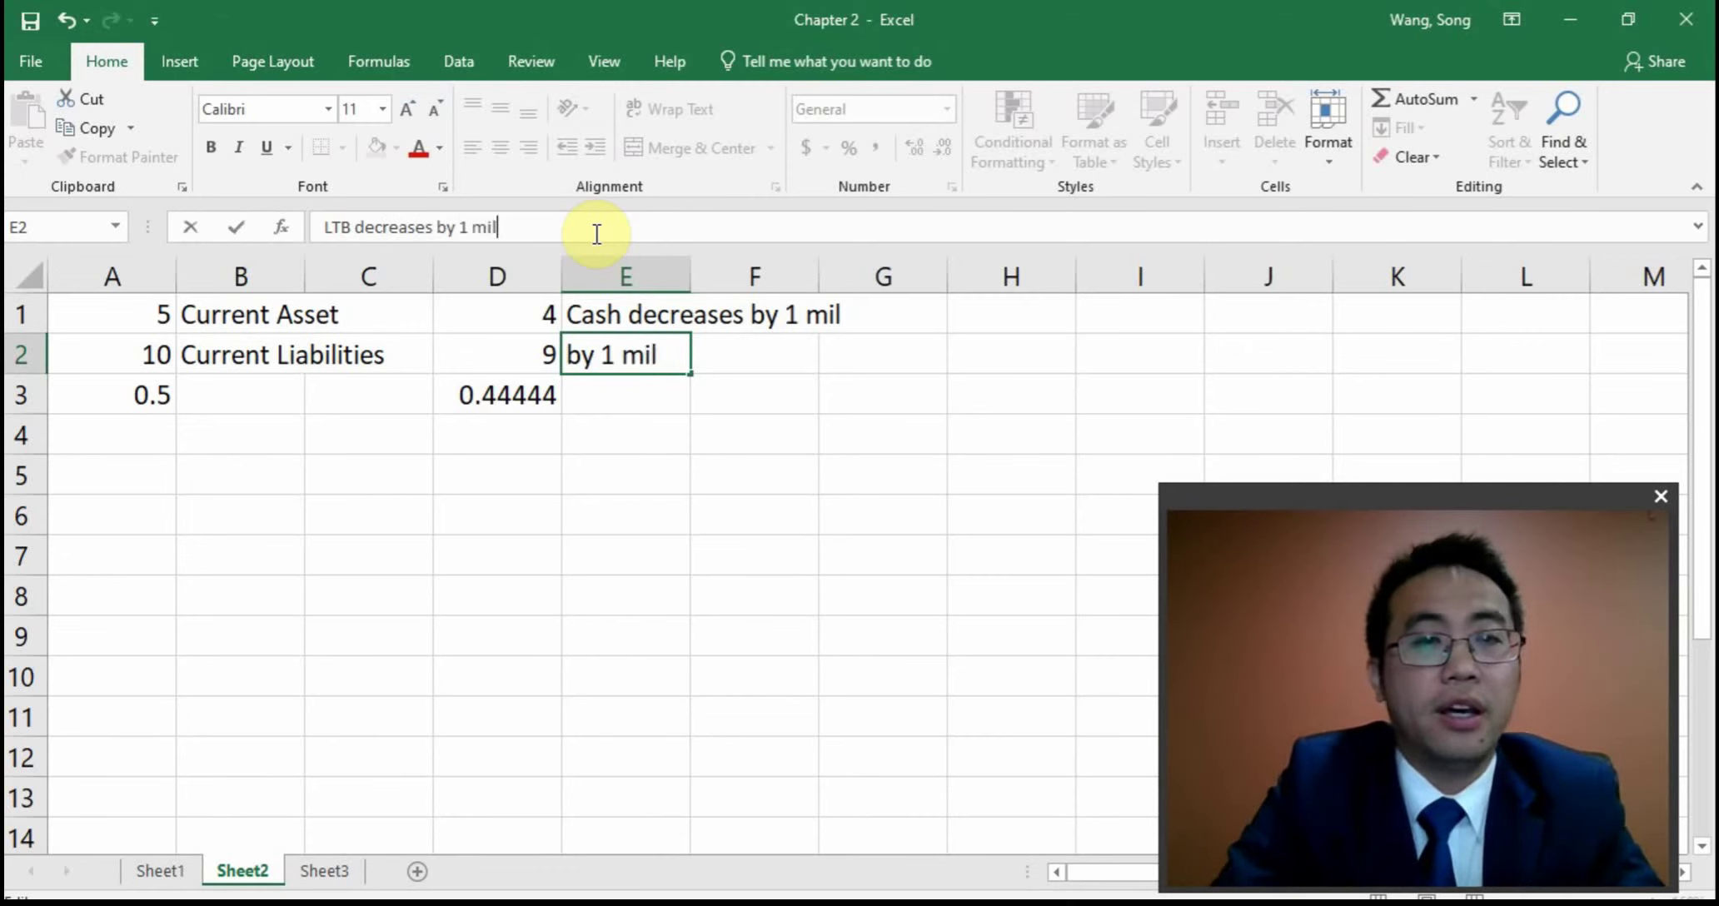
pyautogui.press('Return')
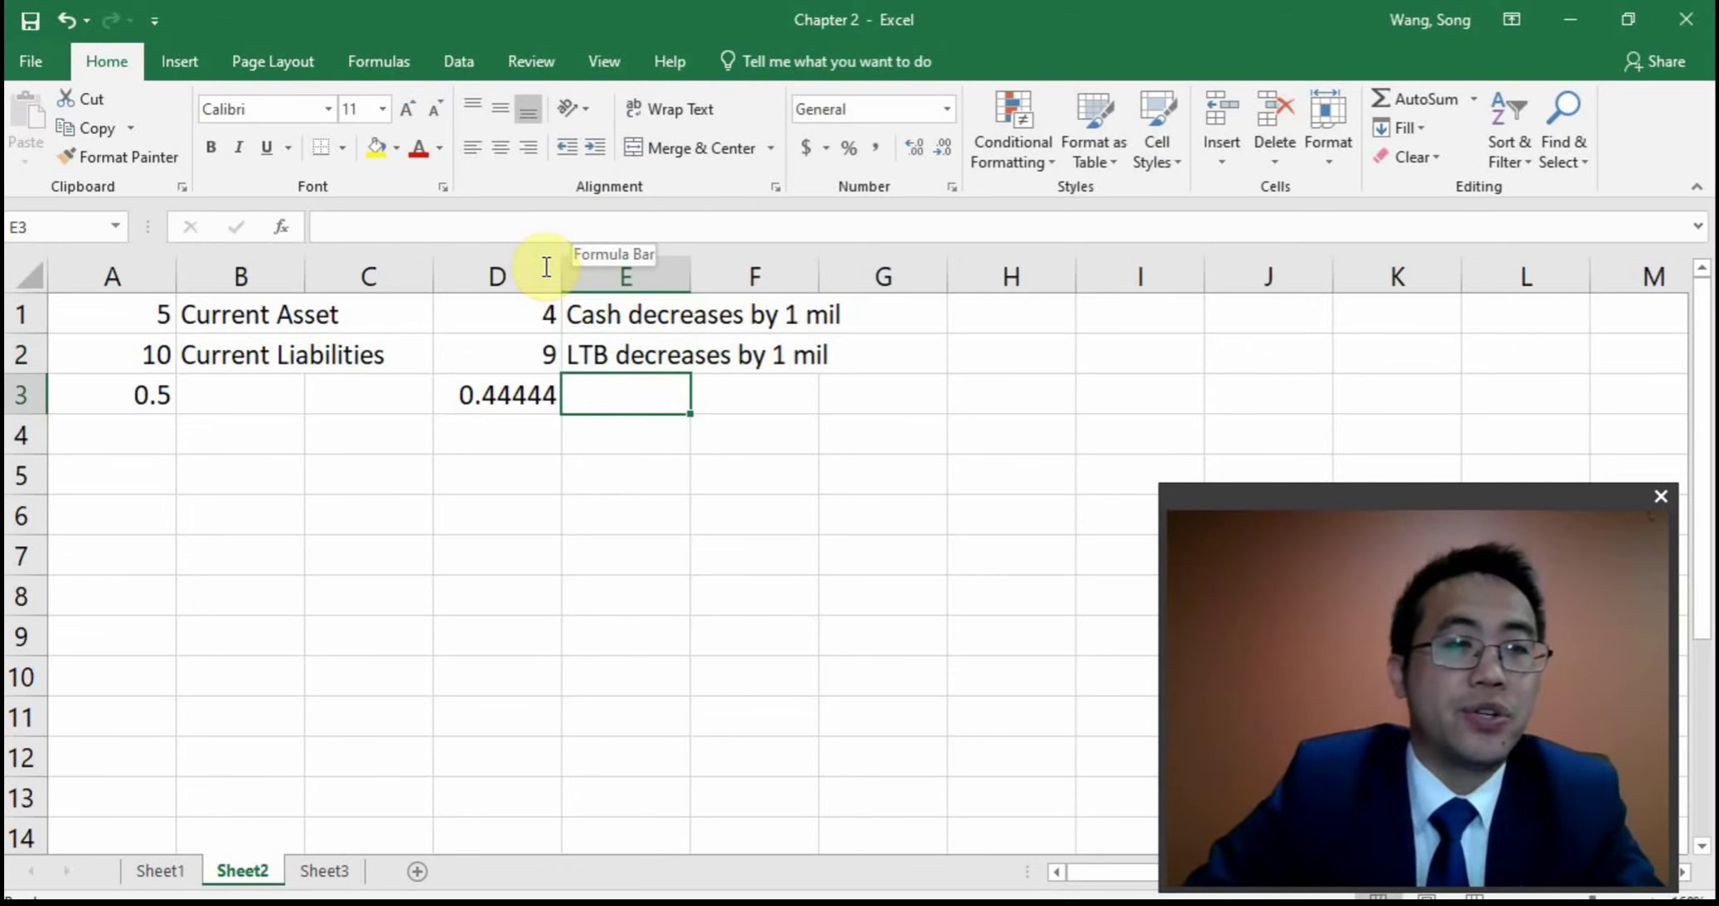
# Set the new current liabilities amount in D2 to 10
pyautogui.click(520, 351)
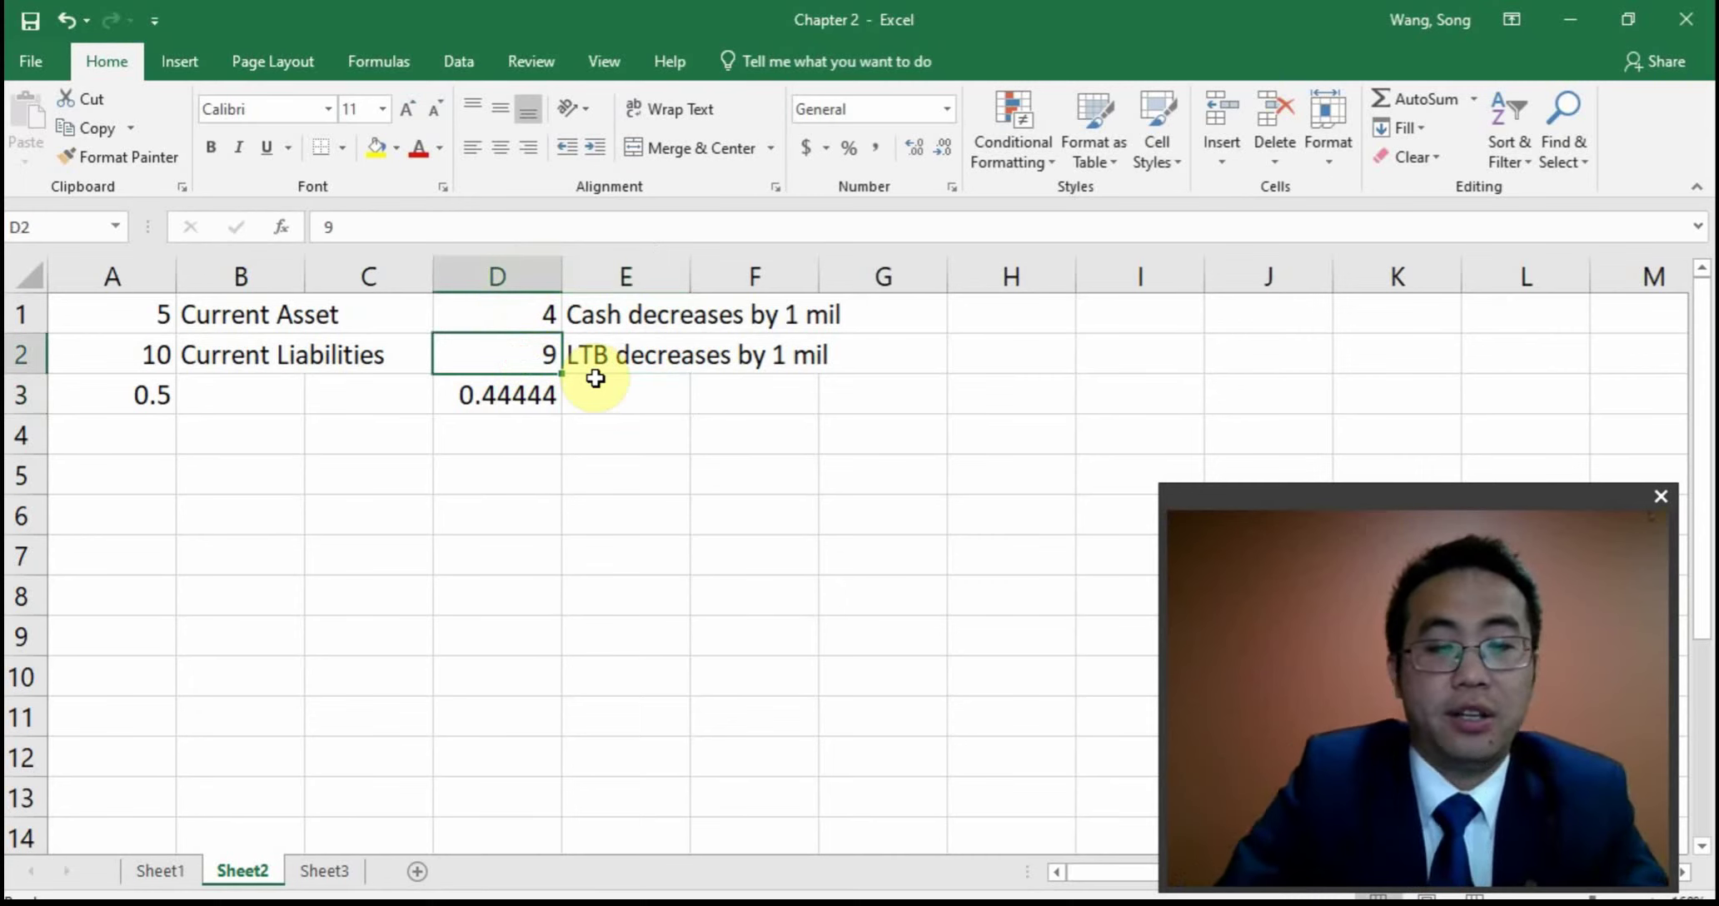
pyautogui.write('10')
pyautogui.press('Return')
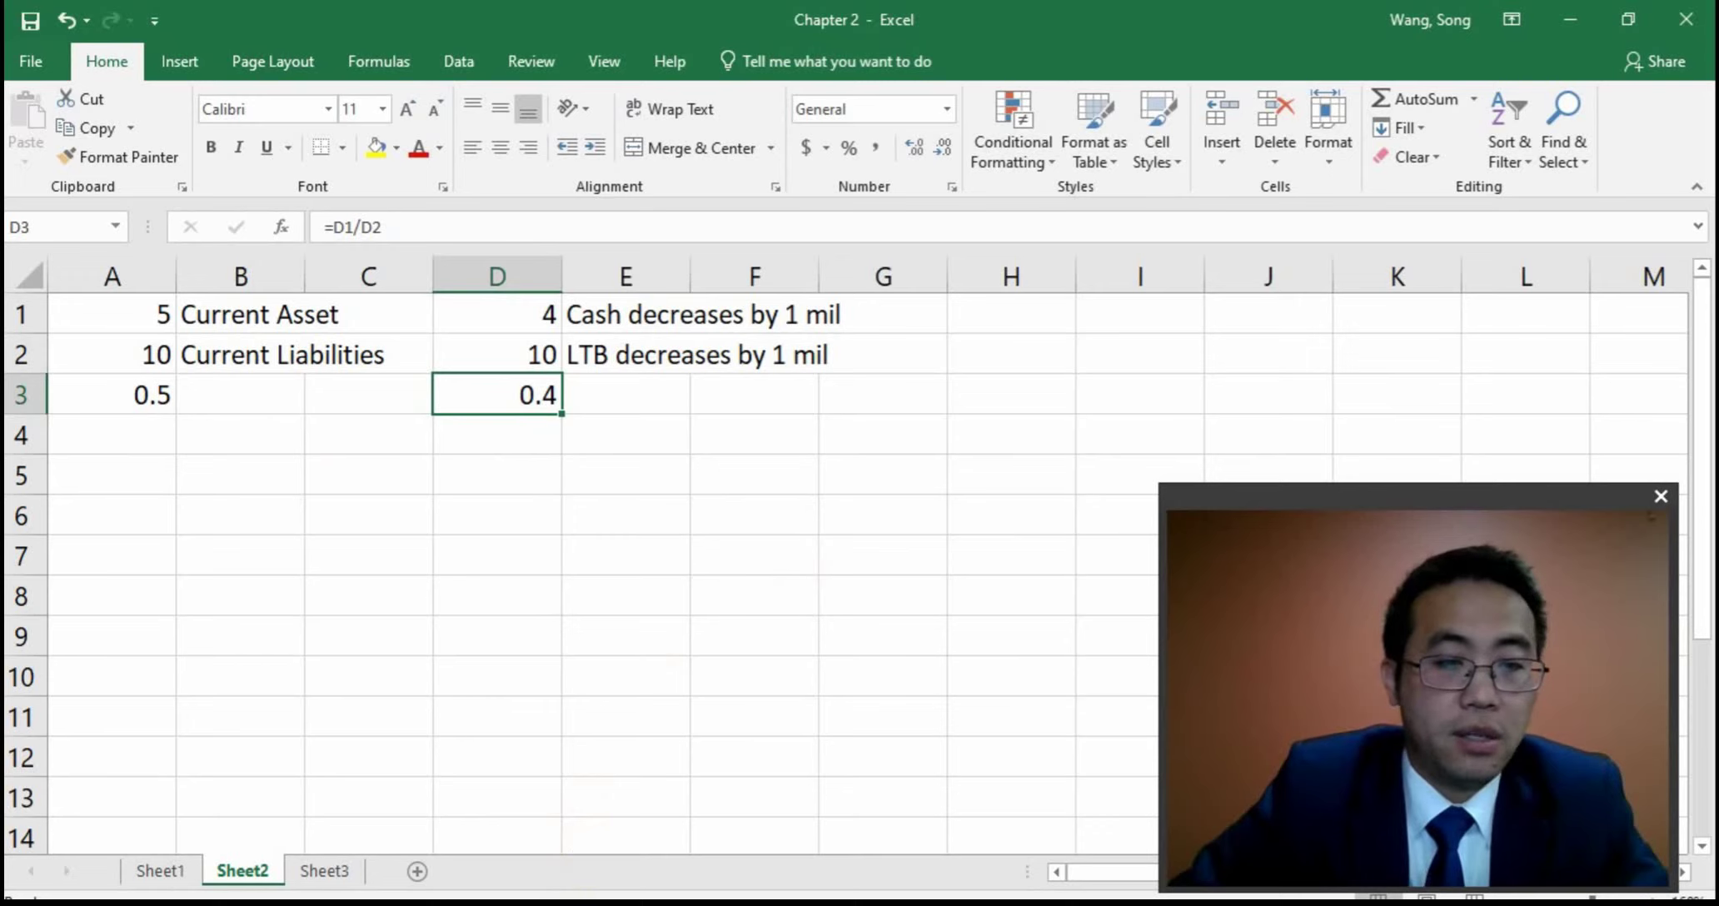
# Switch to the Assignment 1 document in Word and read parts a and b of question 2
pyautogui.moveTo(387, 862)
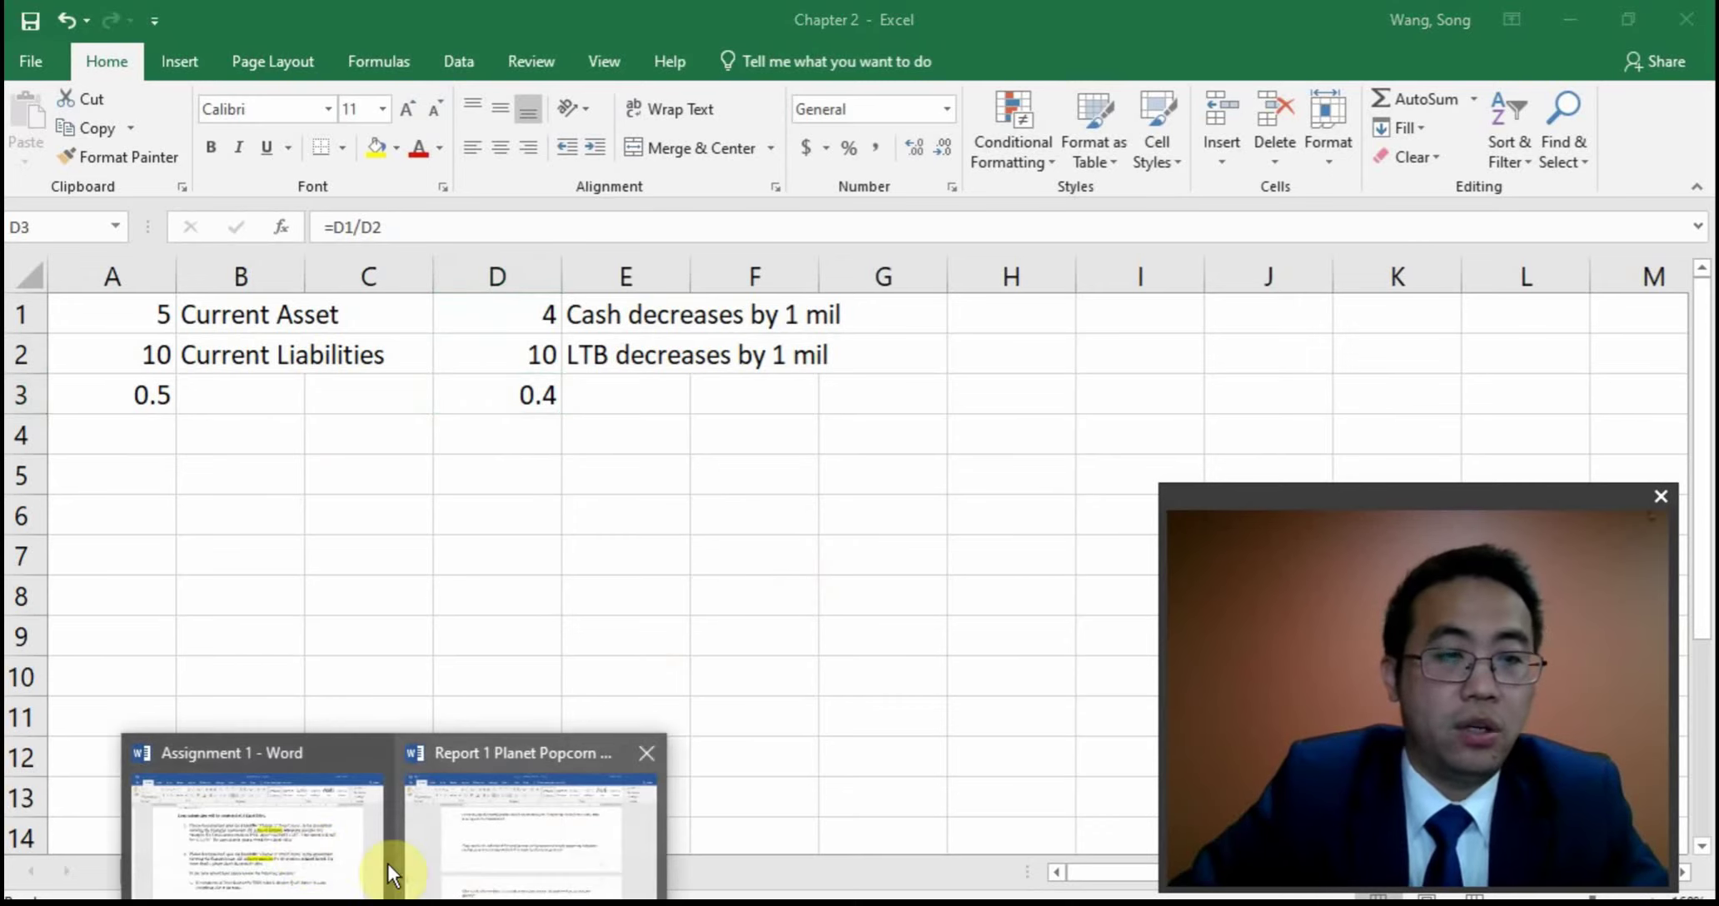
pyautogui.click(303, 845)
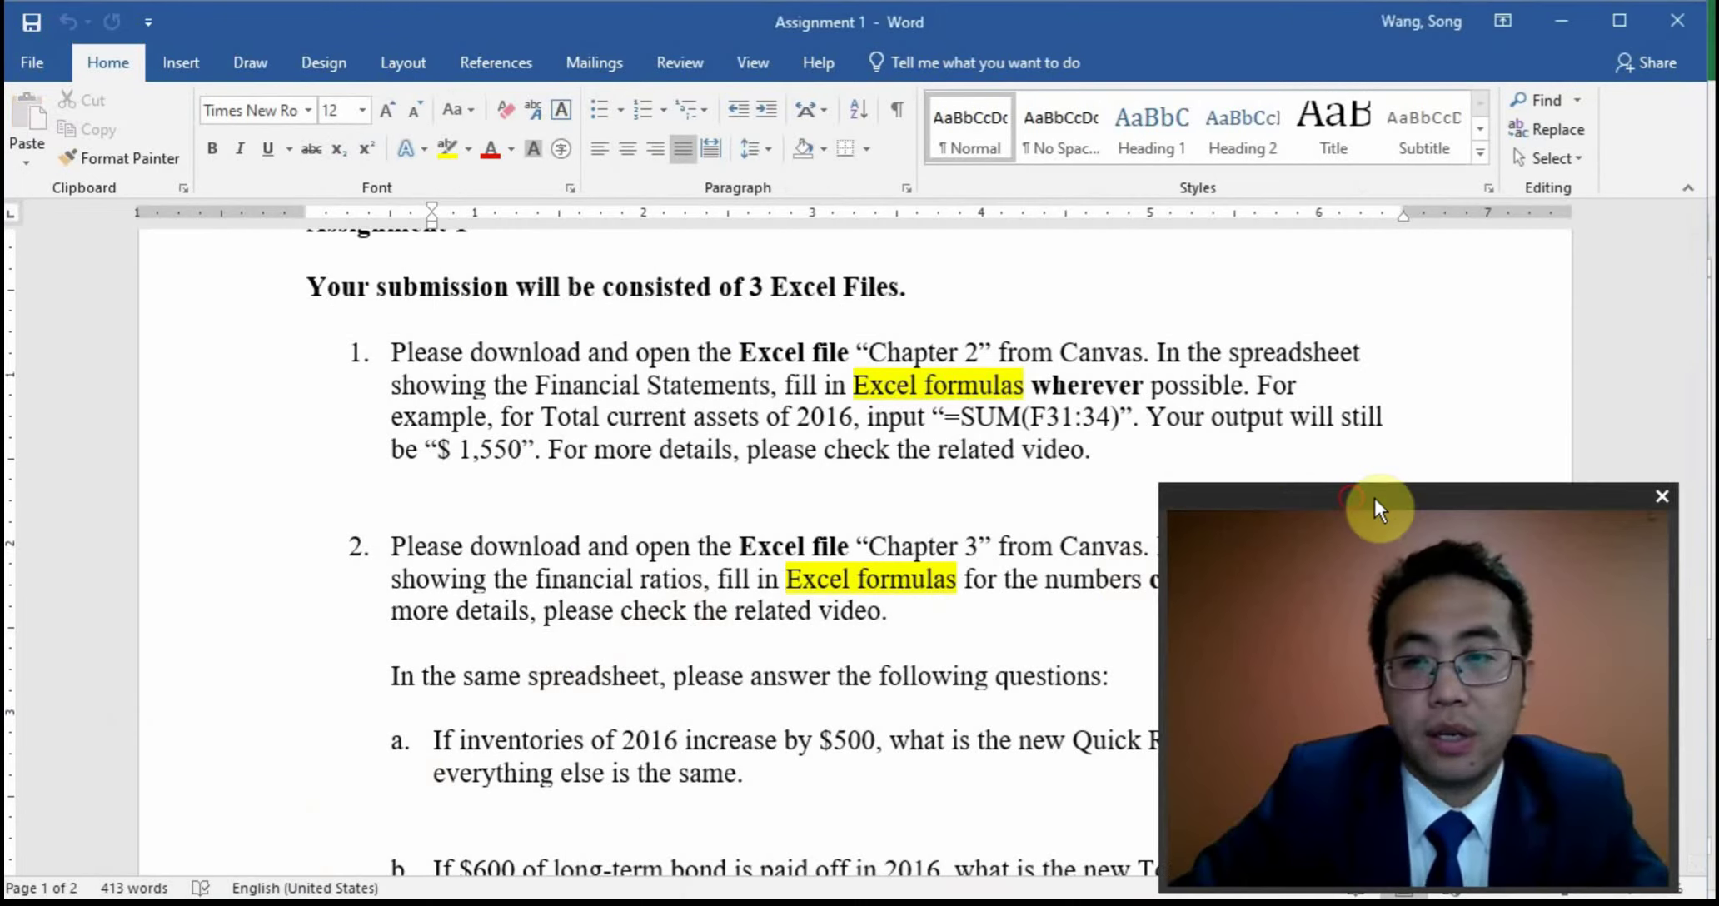
pyautogui.moveTo(1274, 499); pyautogui.dragTo(1443, 112)
pyautogui.moveTo(1242, 170); pyautogui.dragTo(1370, 148)
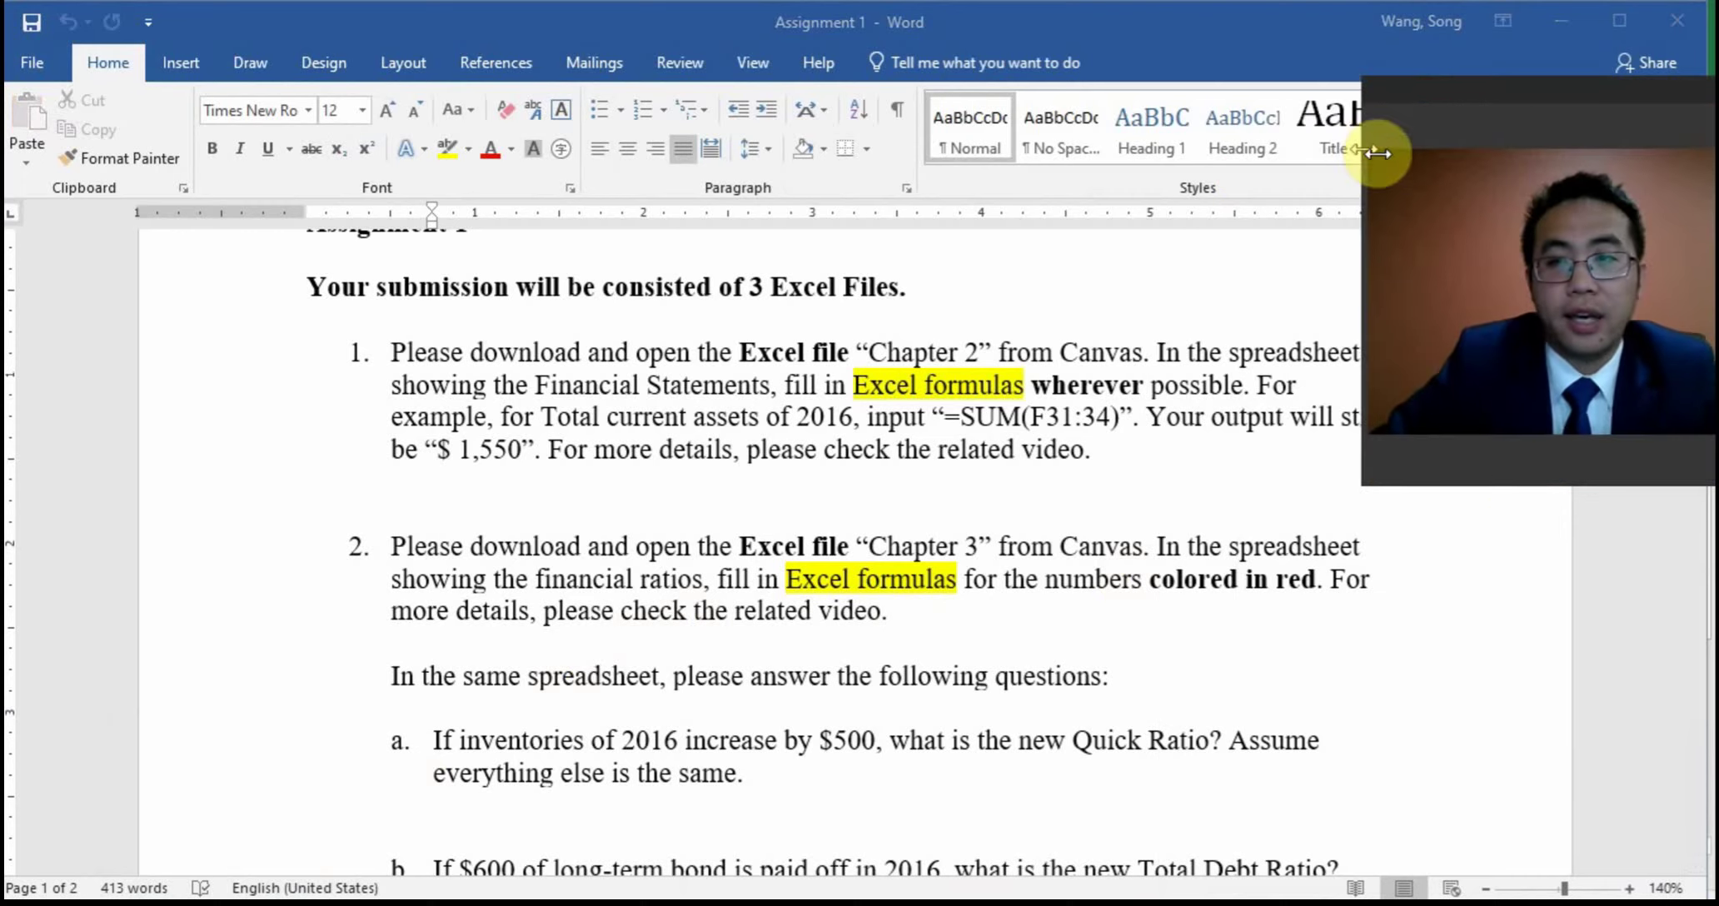
pyautogui.moveTo(1489, 488); pyautogui.dragTo(1513, 398)
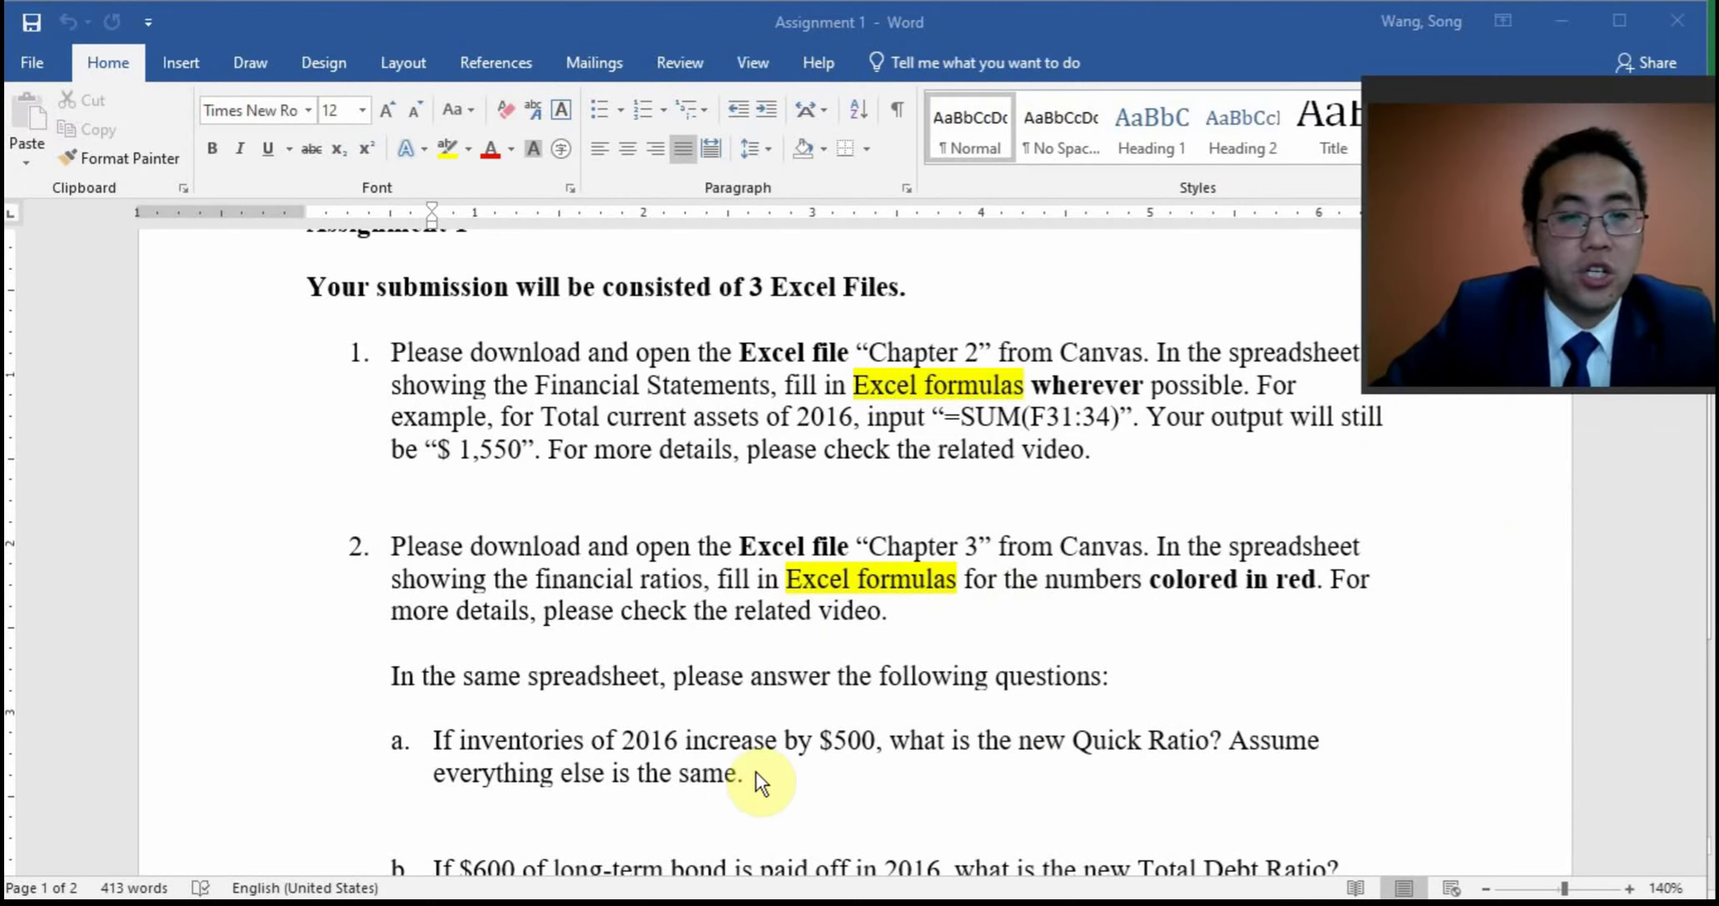
pyautogui.scroll(-3, 755, 772)
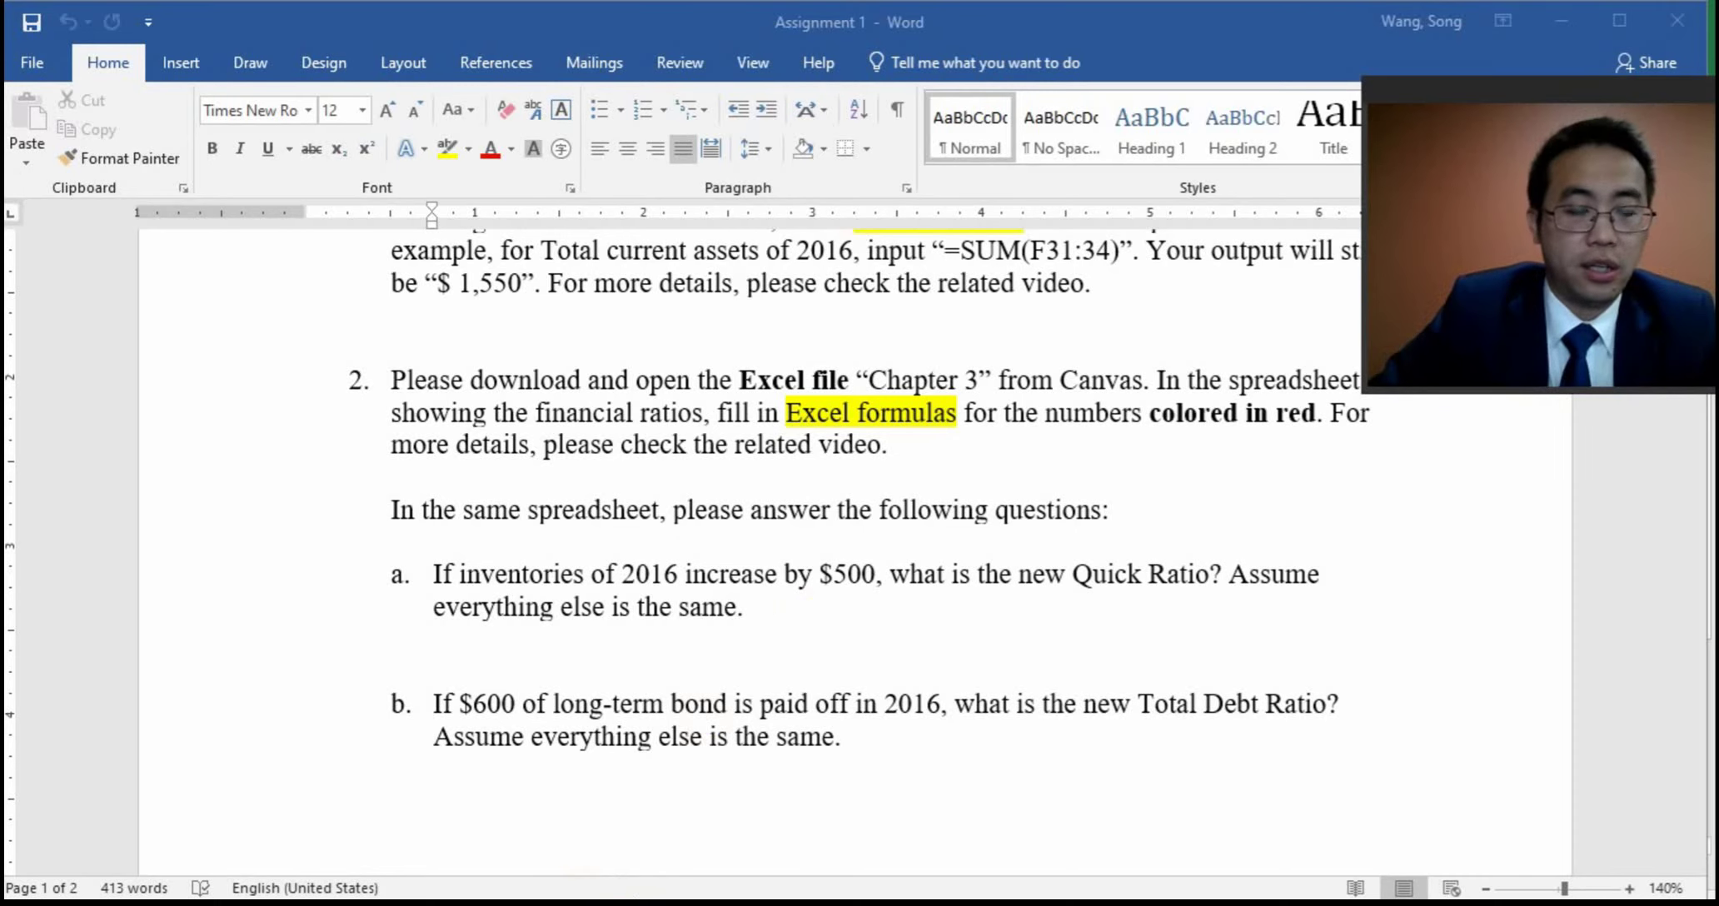
# Return to the Chapter 2 workbook in Excel and open the MicroDrive balance sheets on Sheet1
pyautogui.hotkey('alt', 'Tab')
pyautogui.click(160, 871)
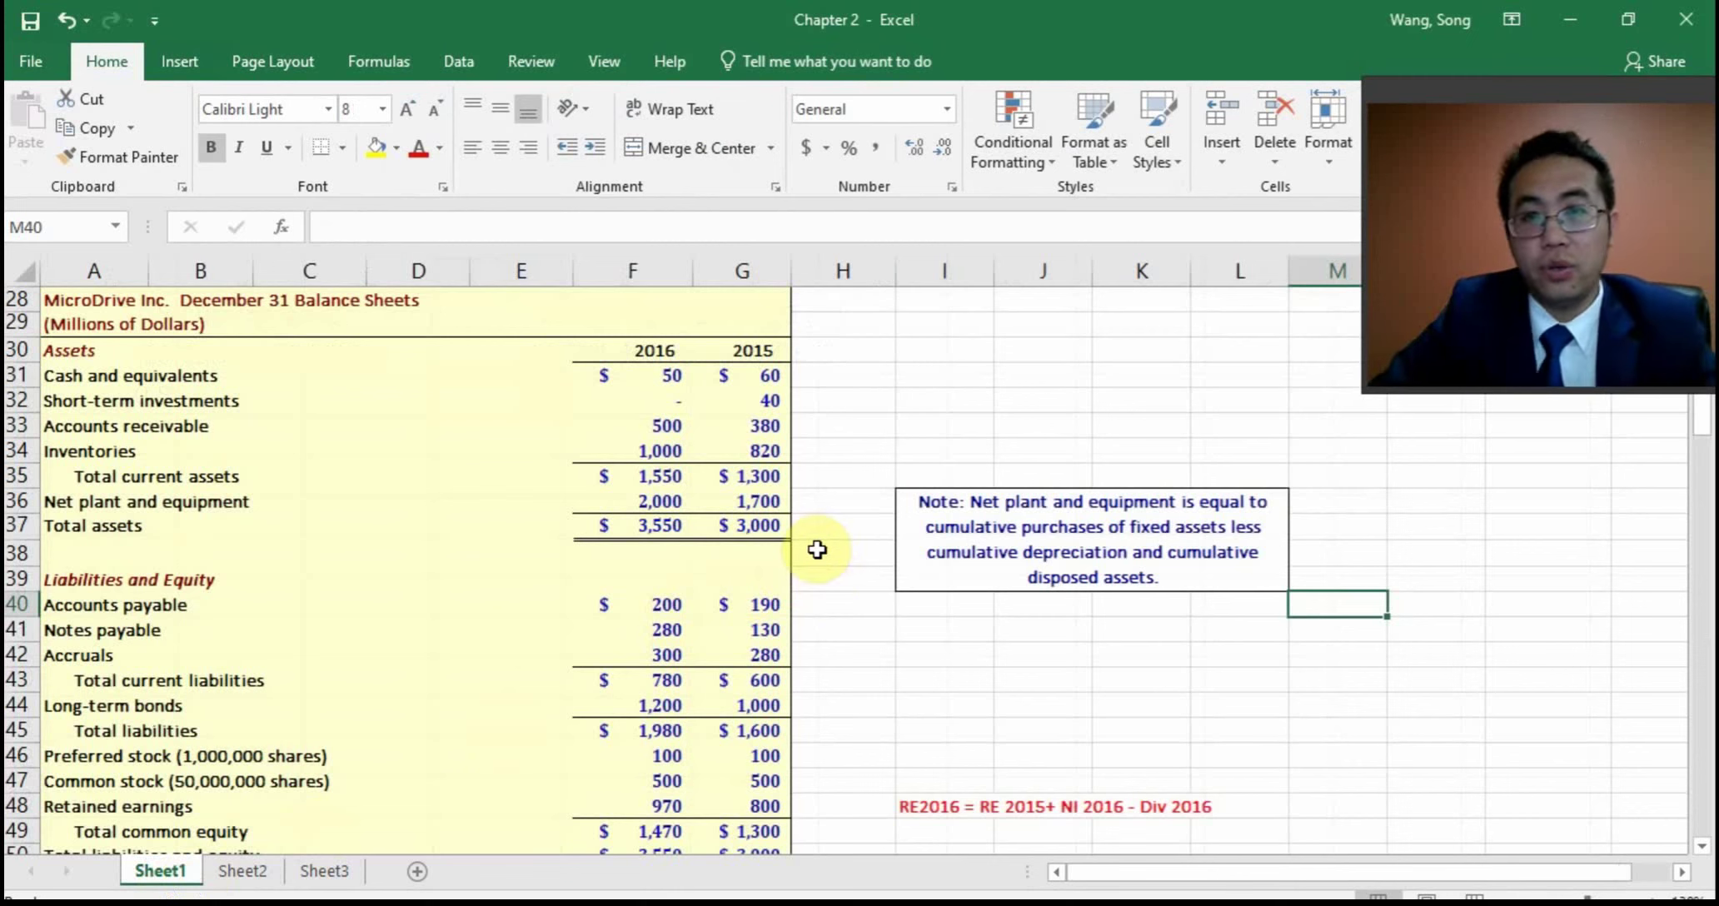
pyautogui.click(939, 502)
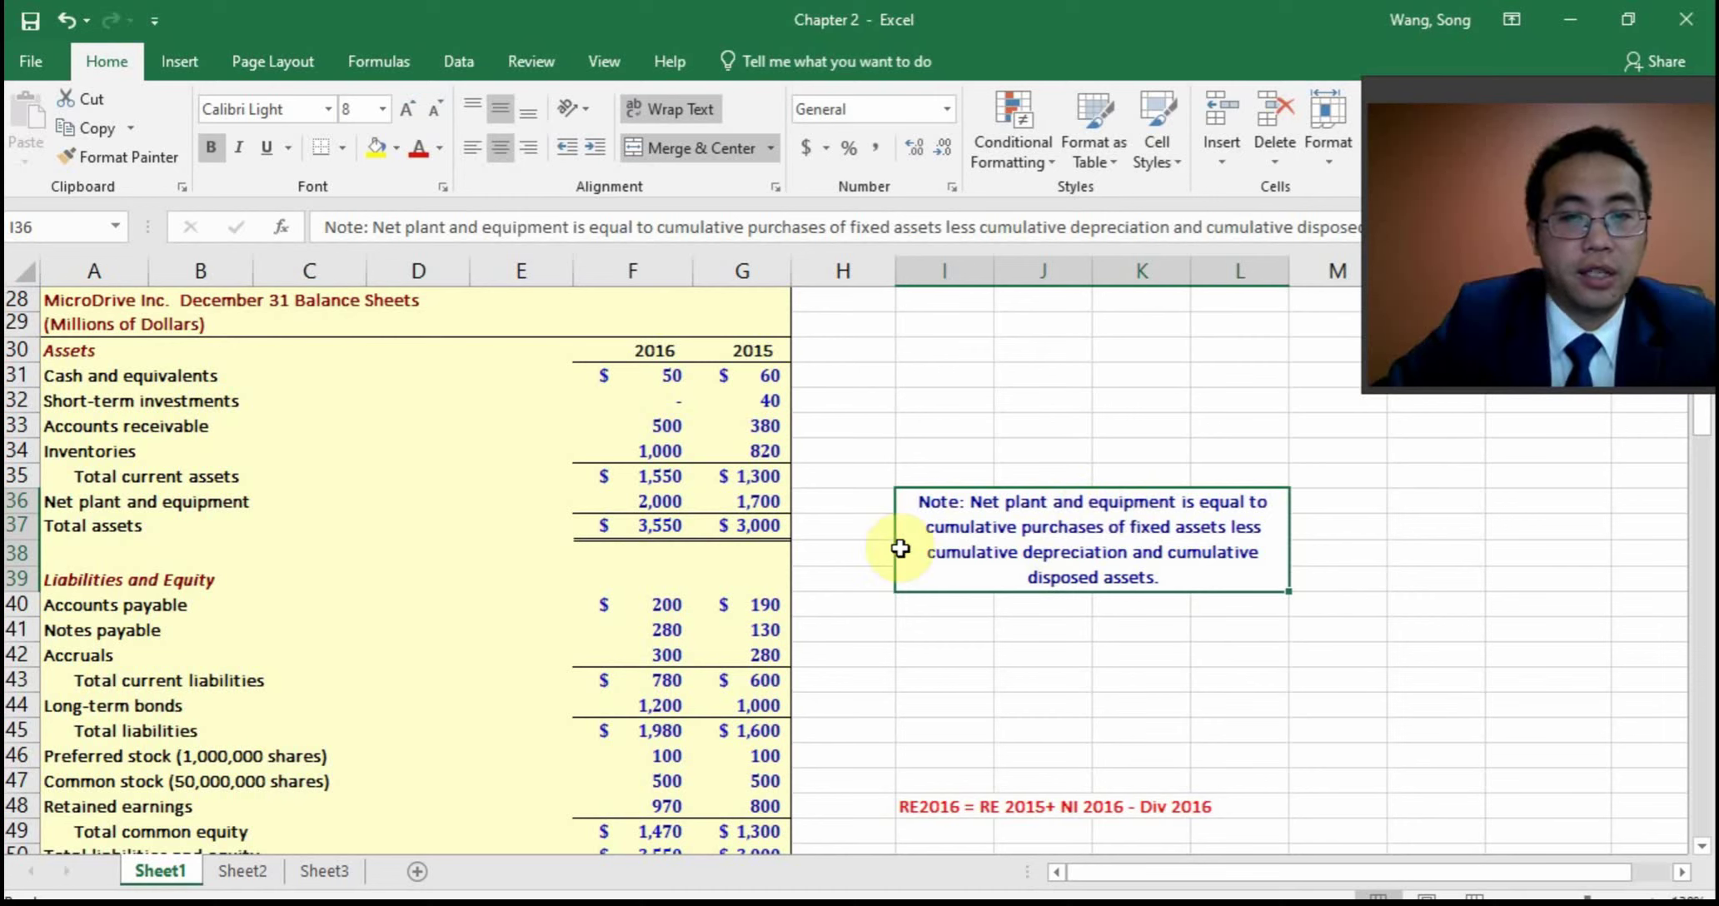
pyautogui.click(874, 551)
pyautogui.click(920, 510)
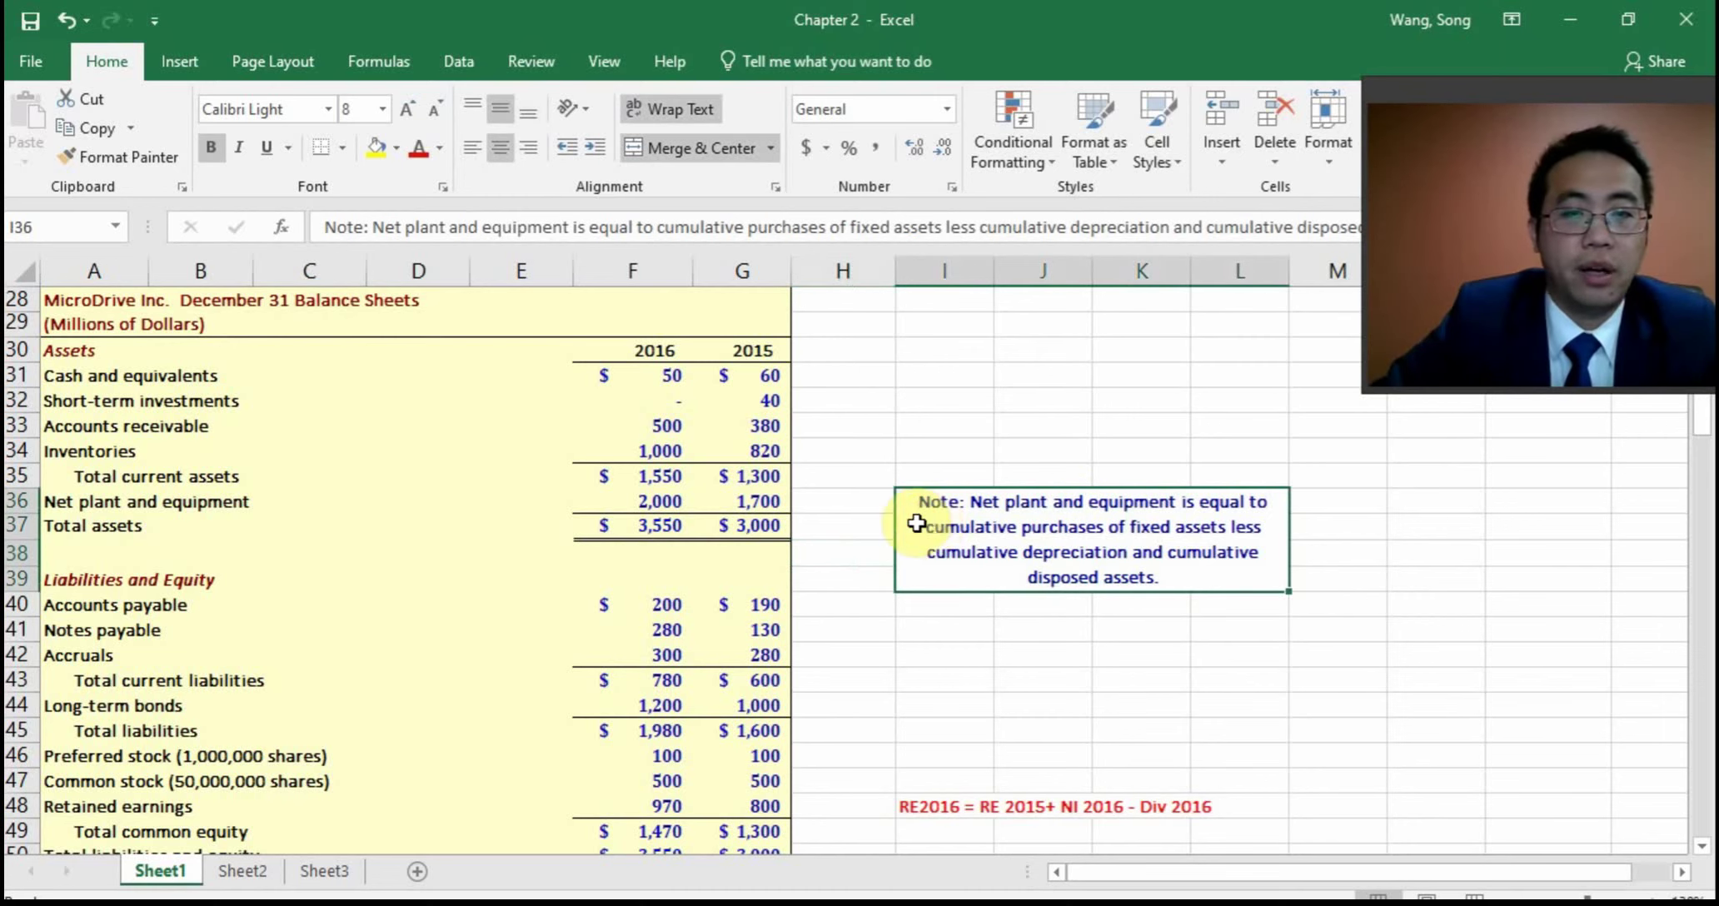
pyautogui.click(962, 447)
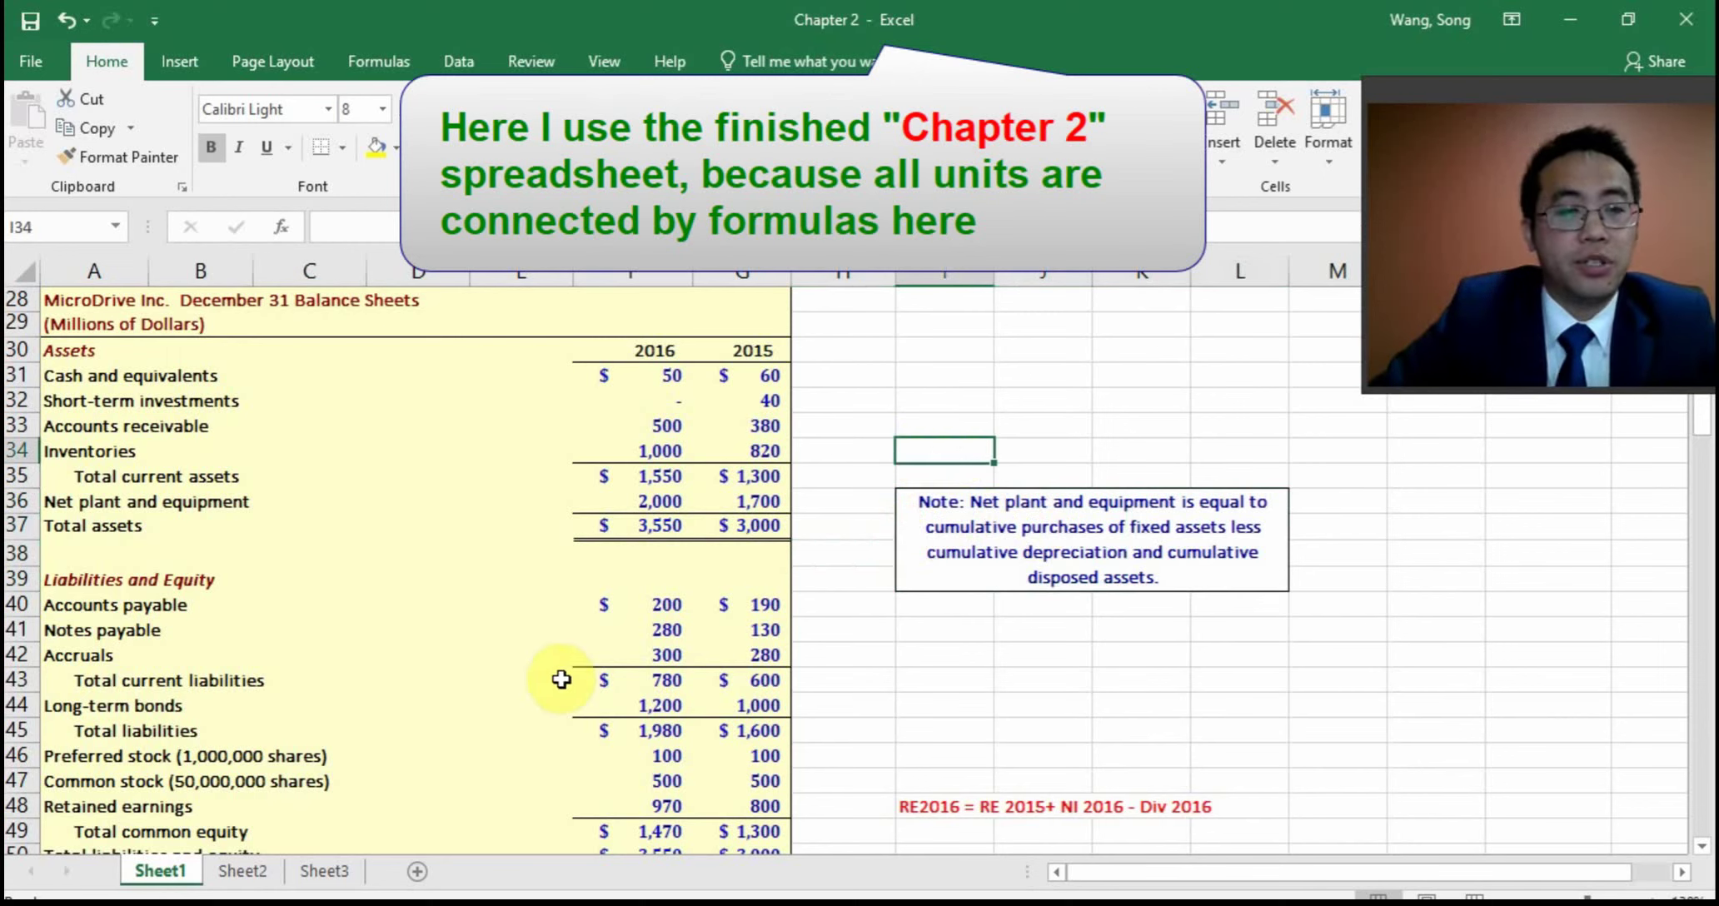
# Enter the label "Quick ratio" in I30, the numerator "CA - Inventory" in K30 and the denominator "CL" in K31
pyautogui.click(957, 353)
pyautogui.write('Q')
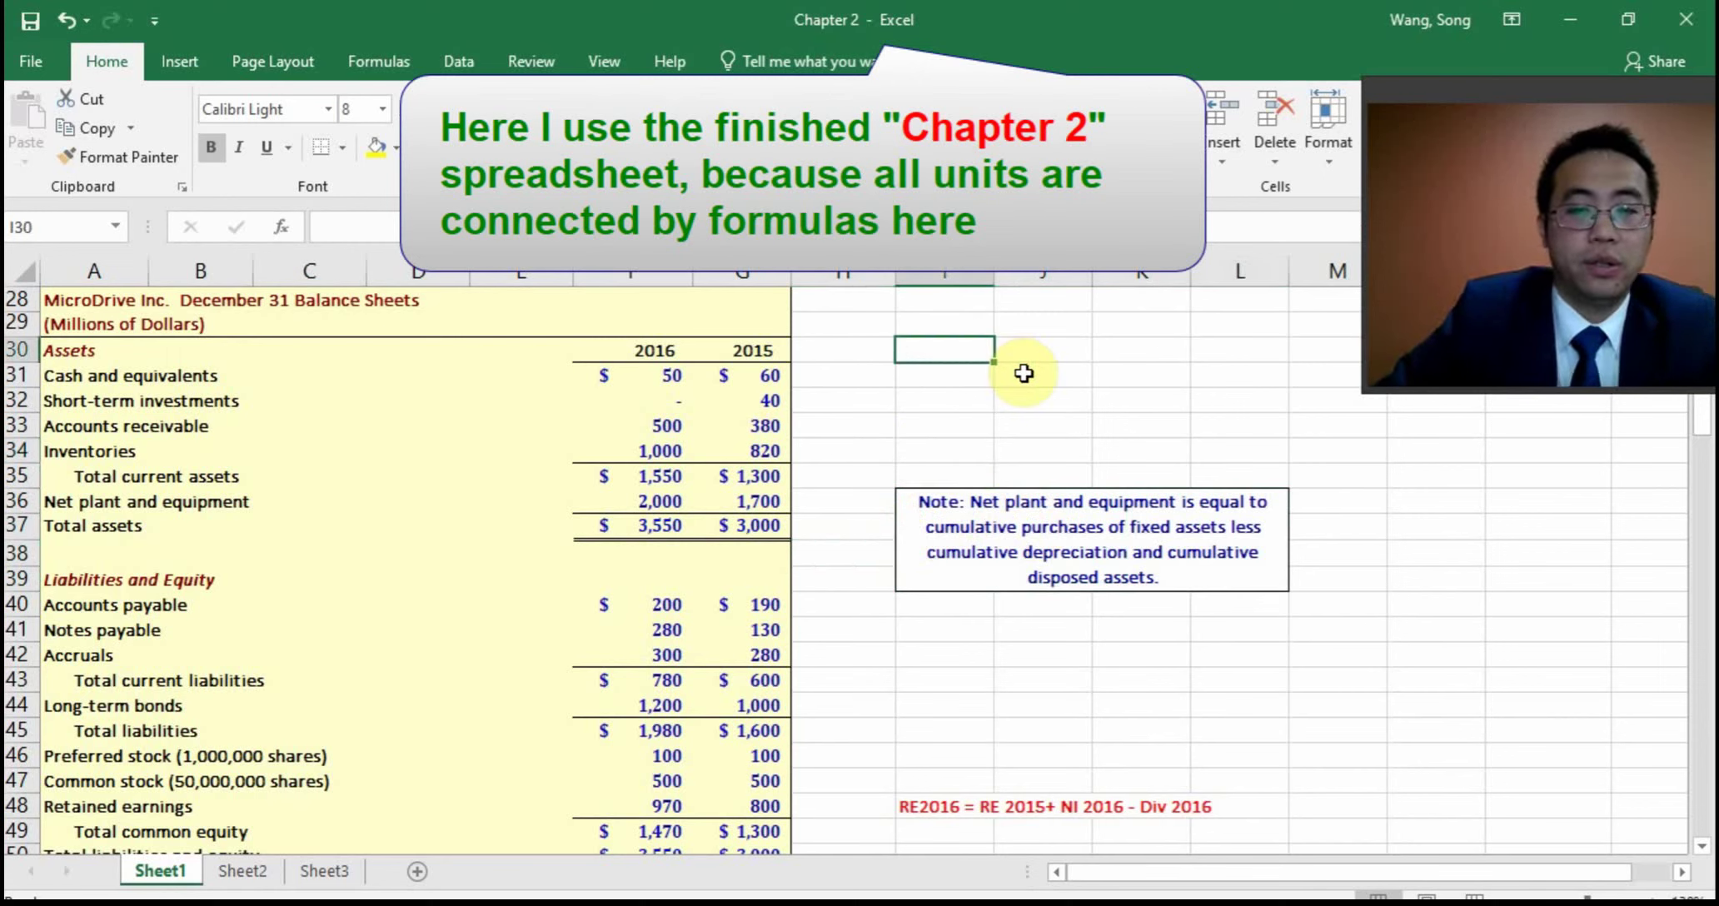
pyautogui.write('uick rat')
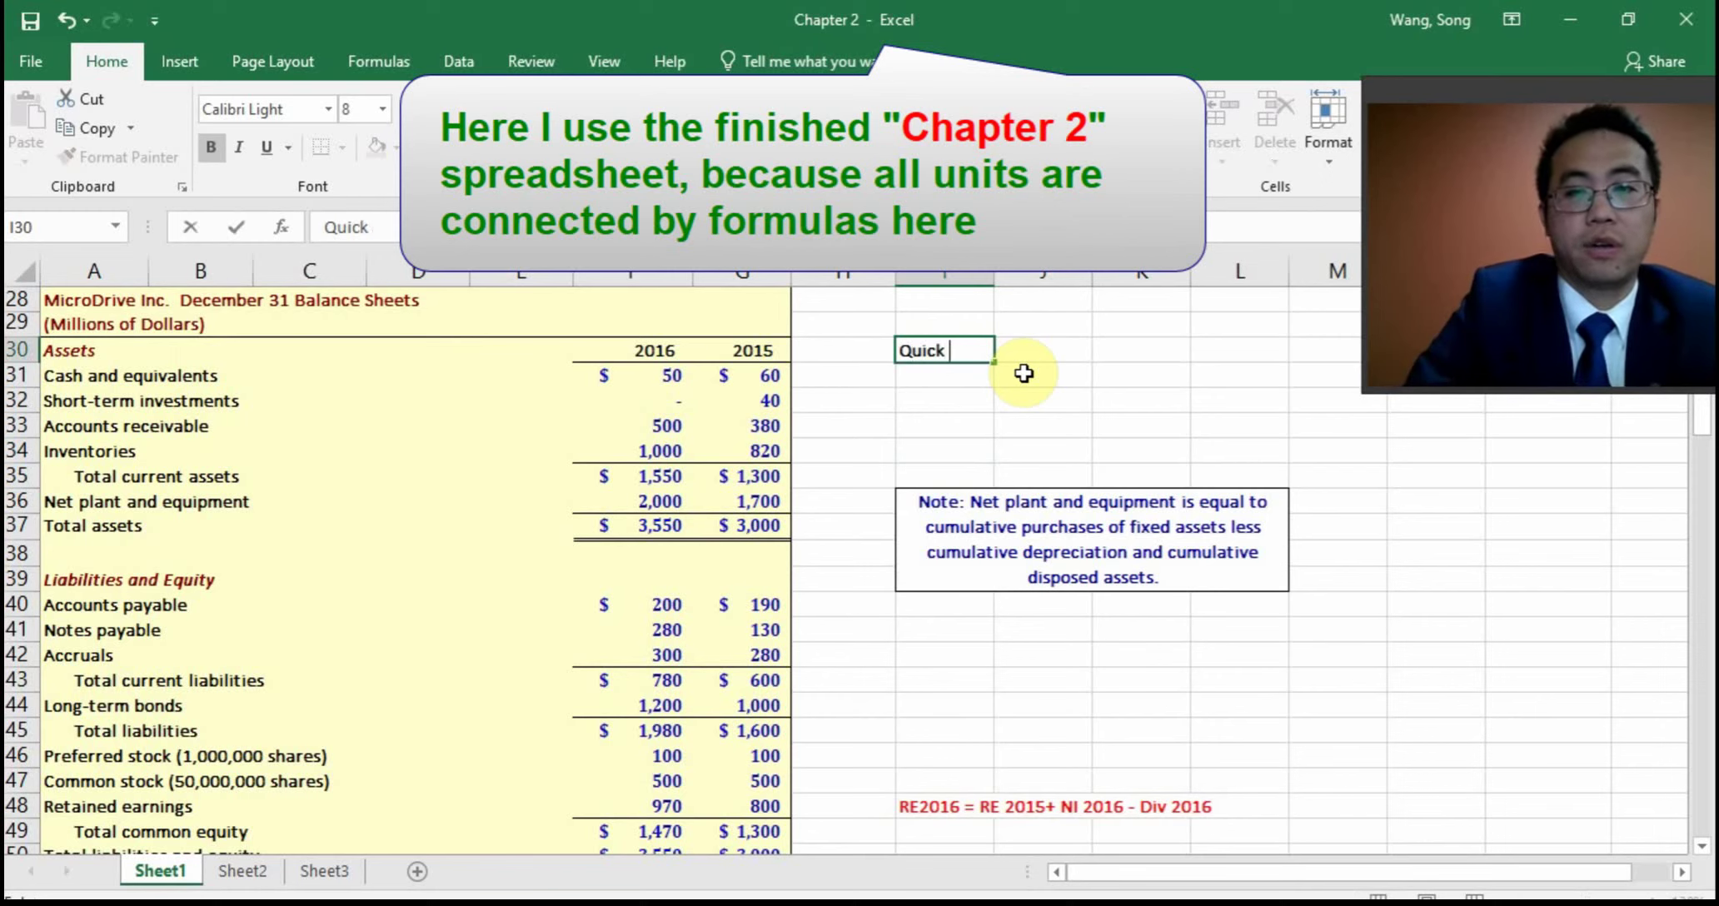
pyautogui.press('Tab')
pyautogui.press('Tab')
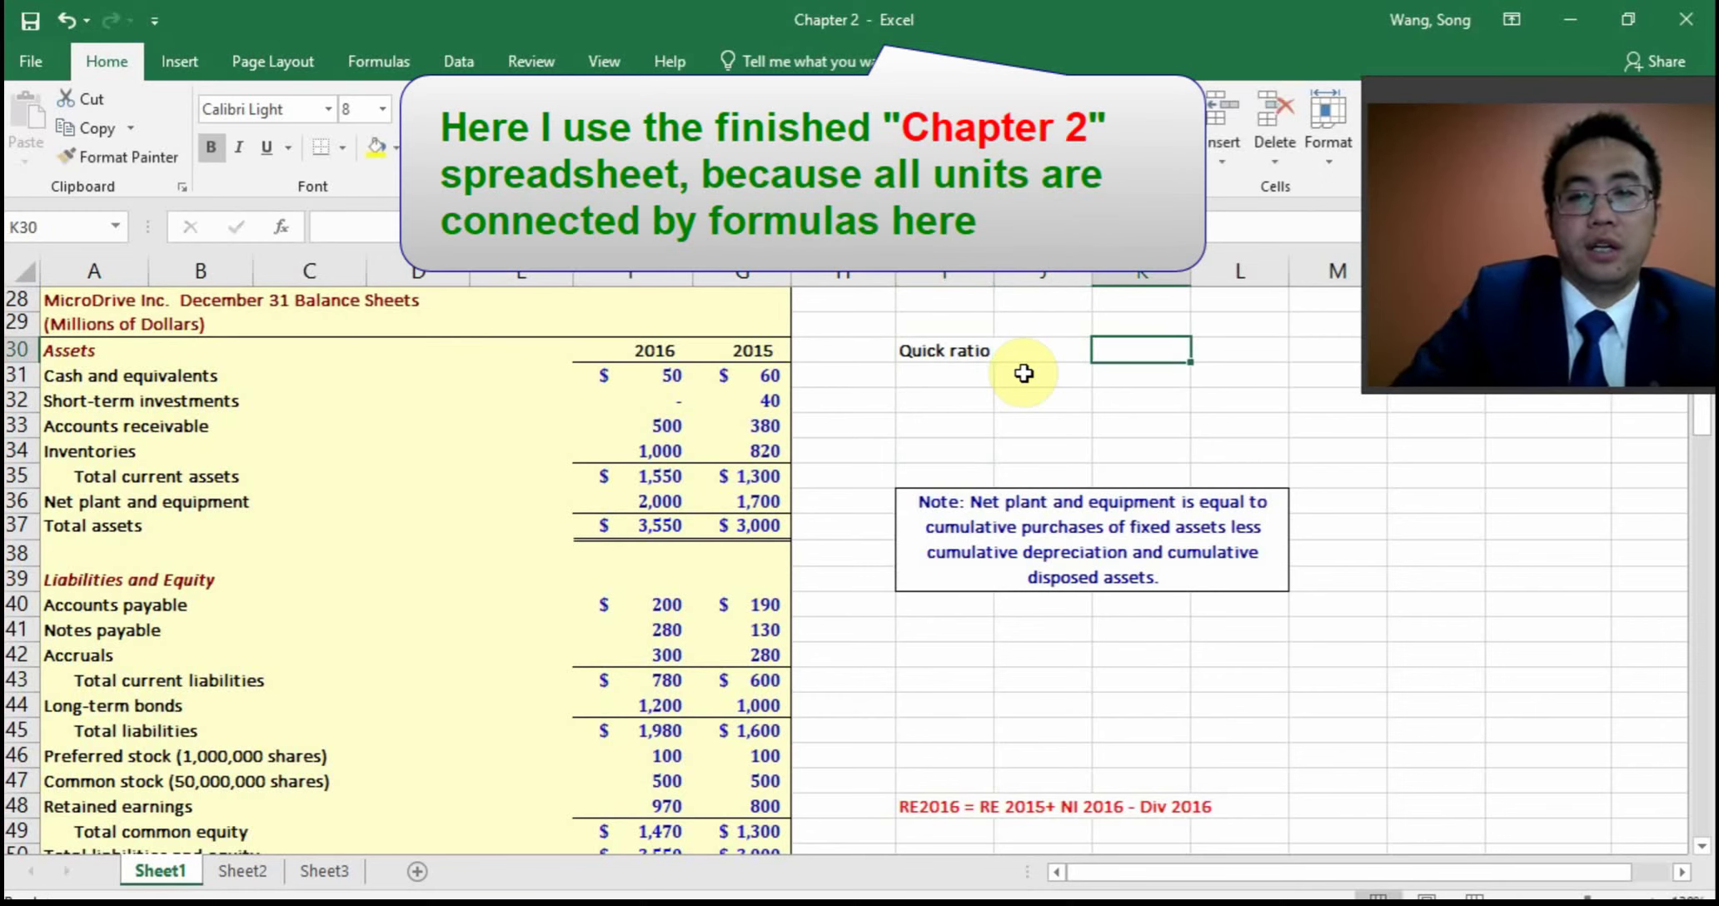
pyautogui.write('Cur')
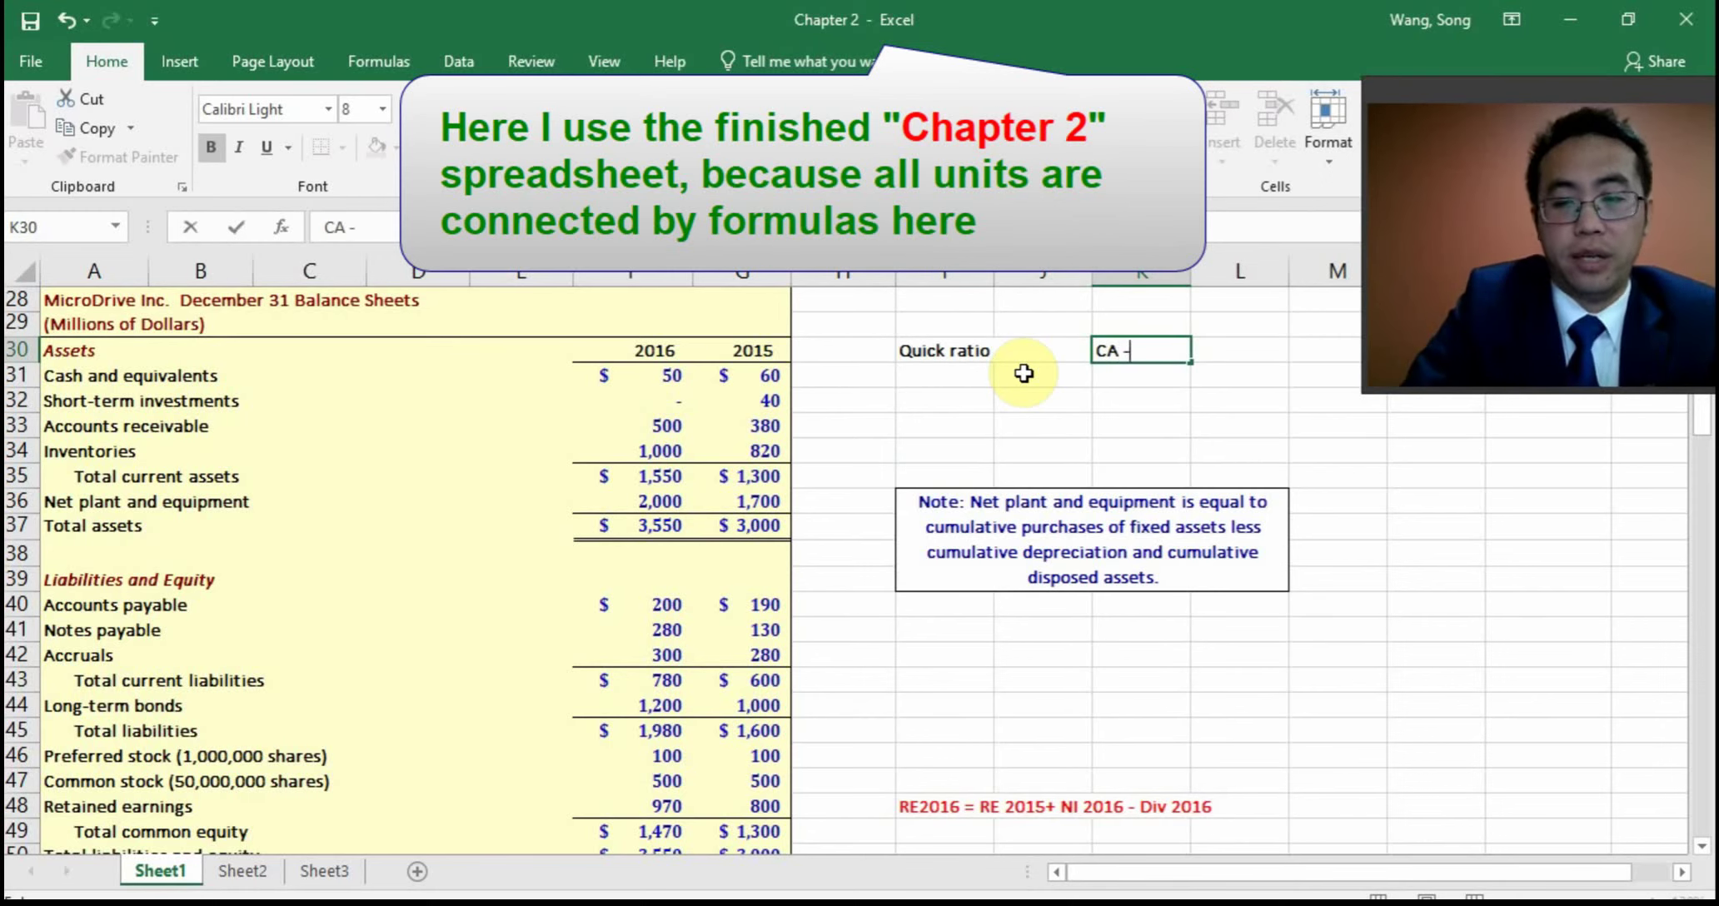
pyautogui.write('- Inventory')
pyautogui.press('Return')
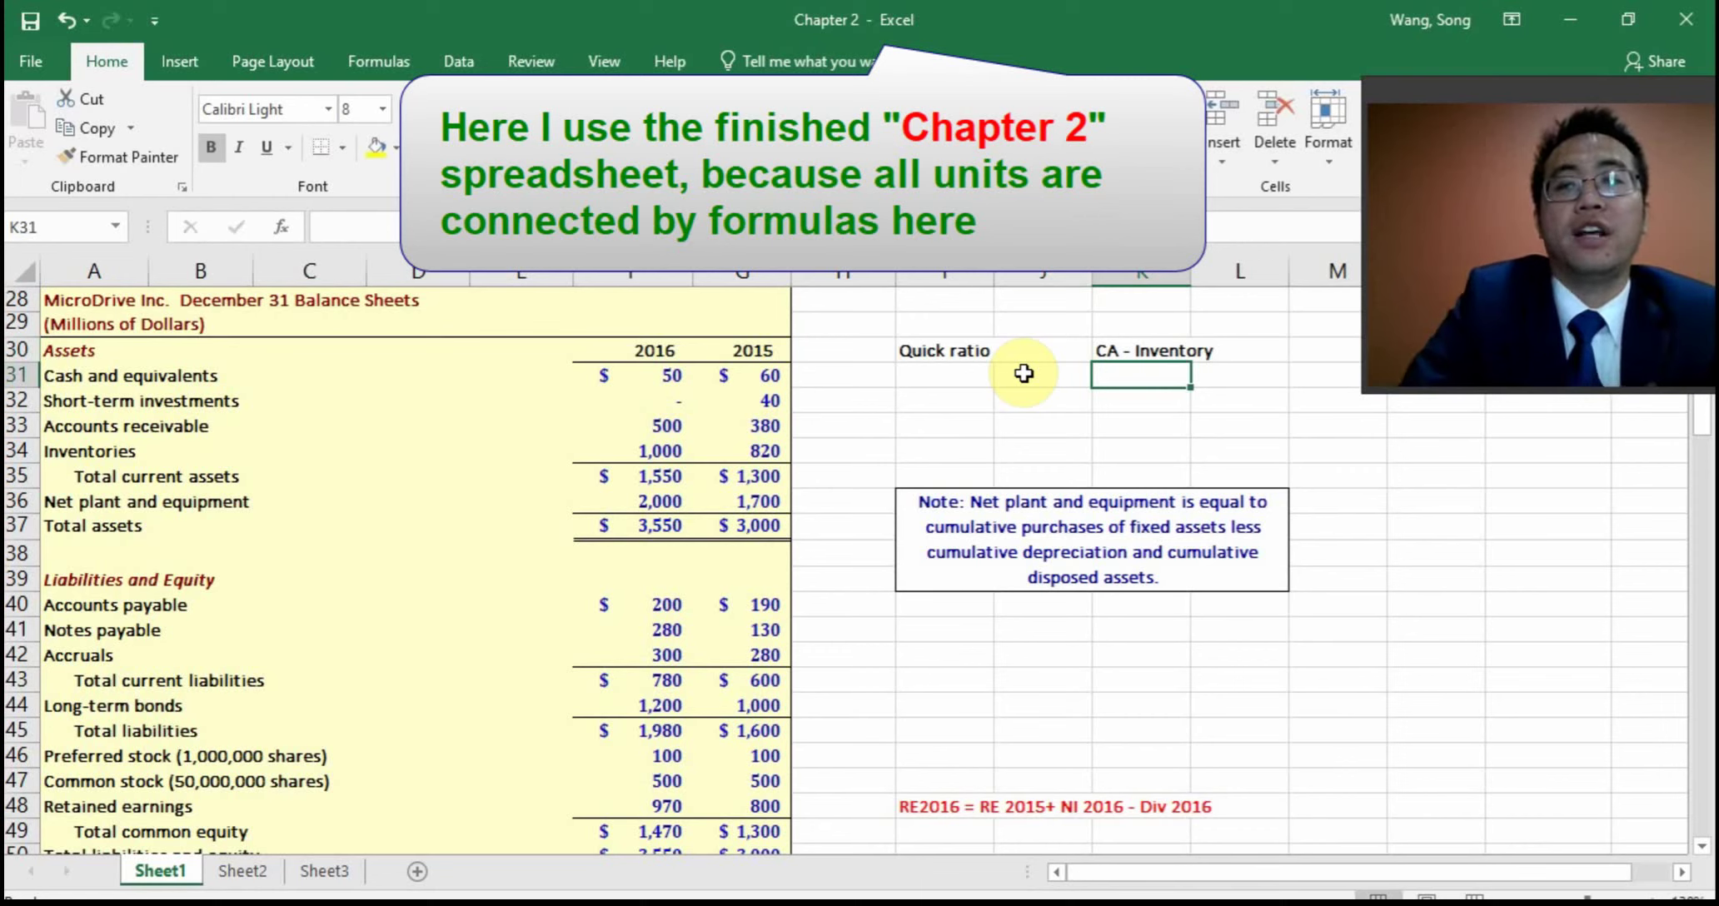
pyautogui.write('CL')
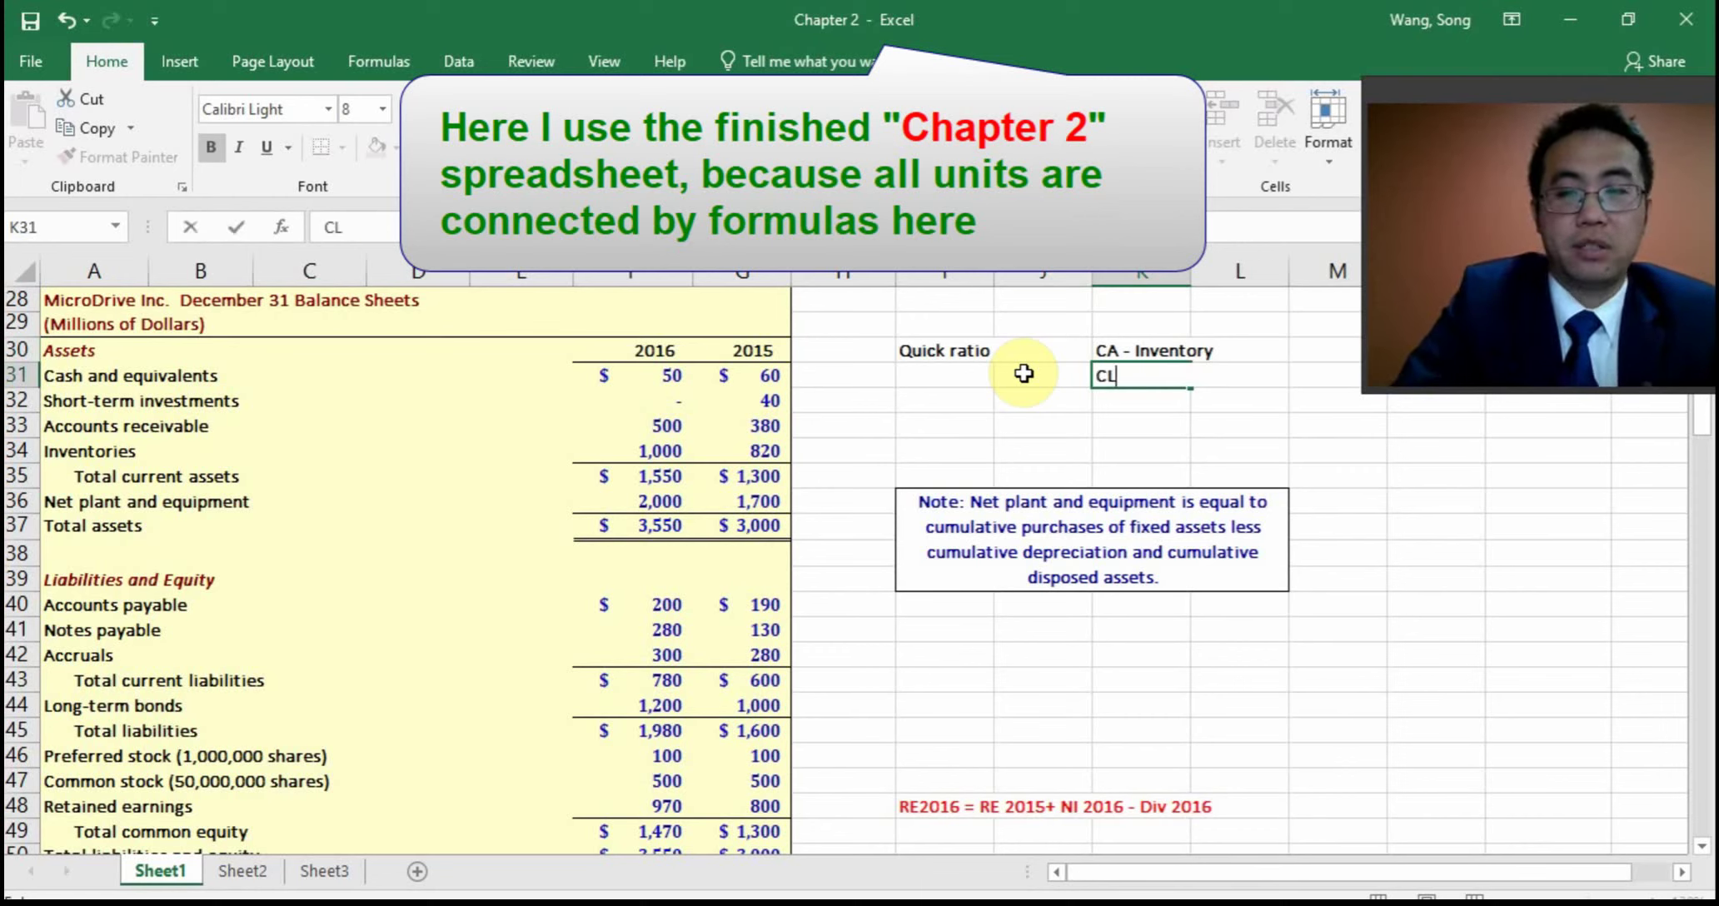
pyautogui.press('Return')
# Add a bottom border to K30 as the fraction line and enter "=" in J30 beside the Quick ratio label
pyautogui.click(1143, 349)
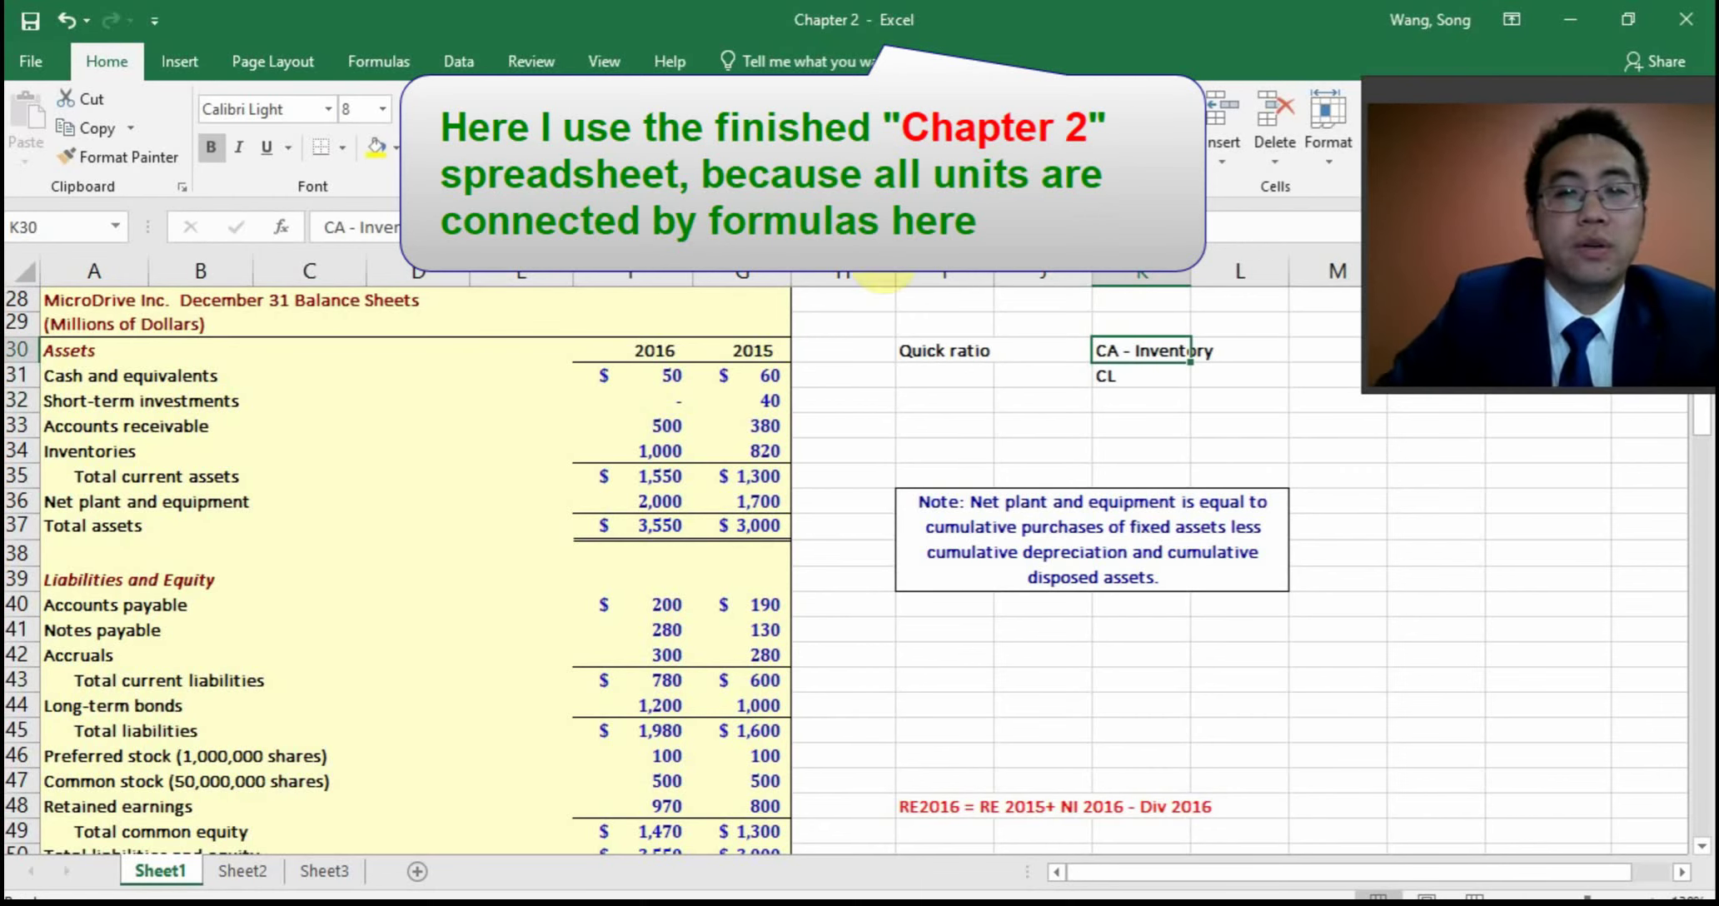
pyautogui.click(1140, 425)
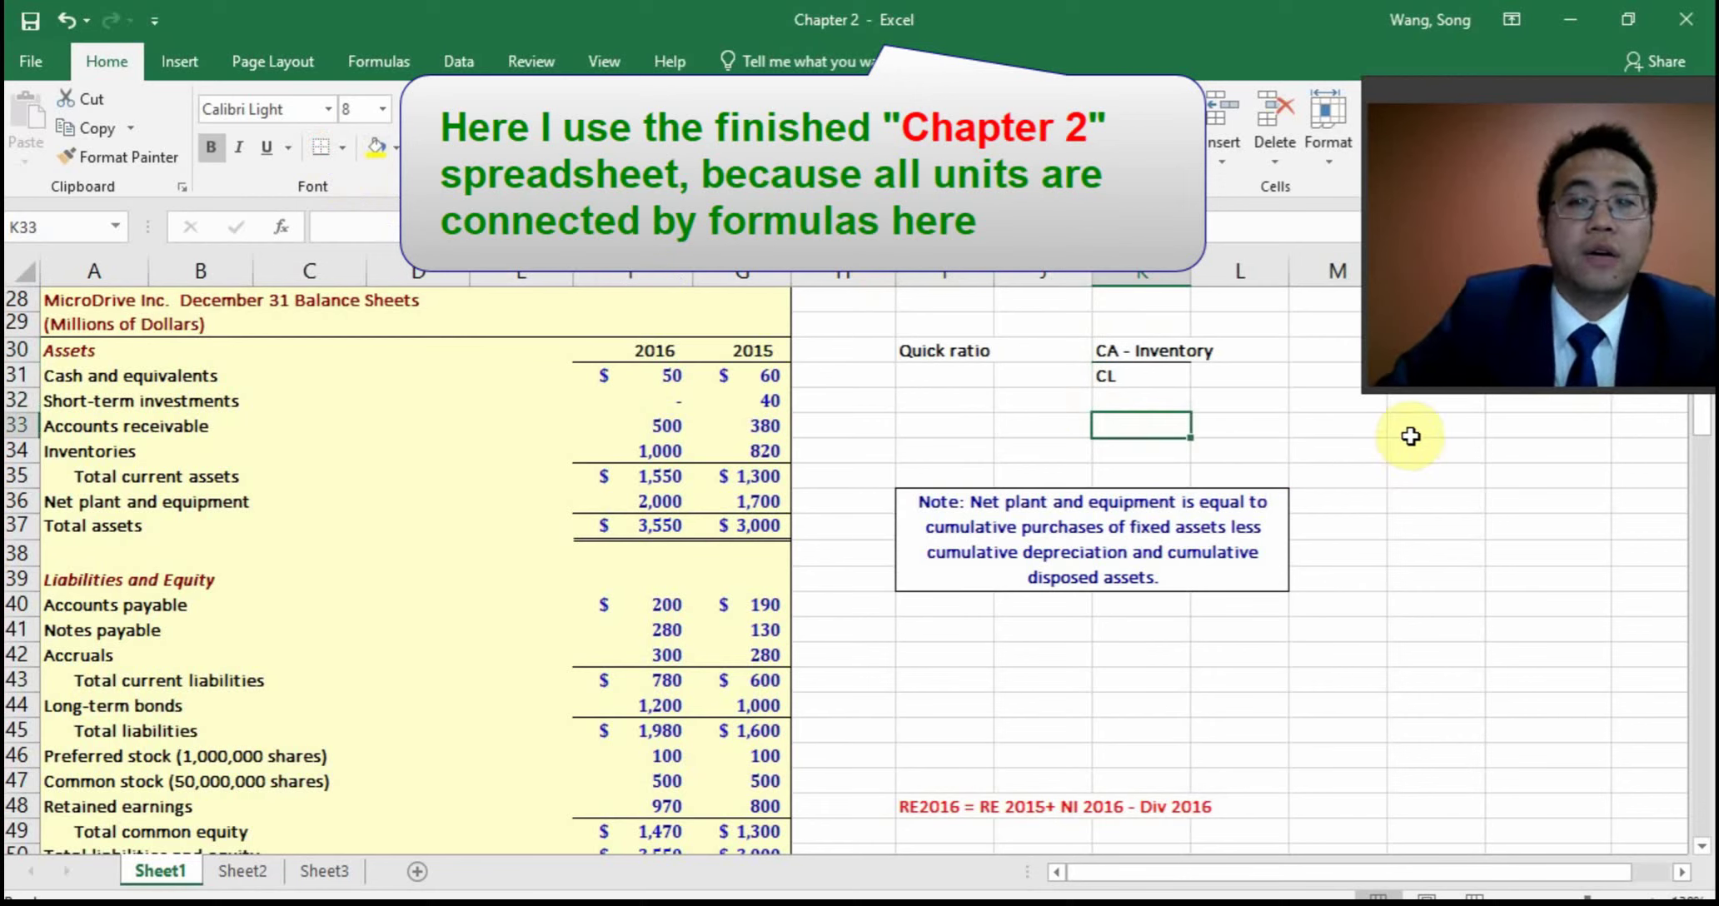
pyautogui.click(1026, 353)
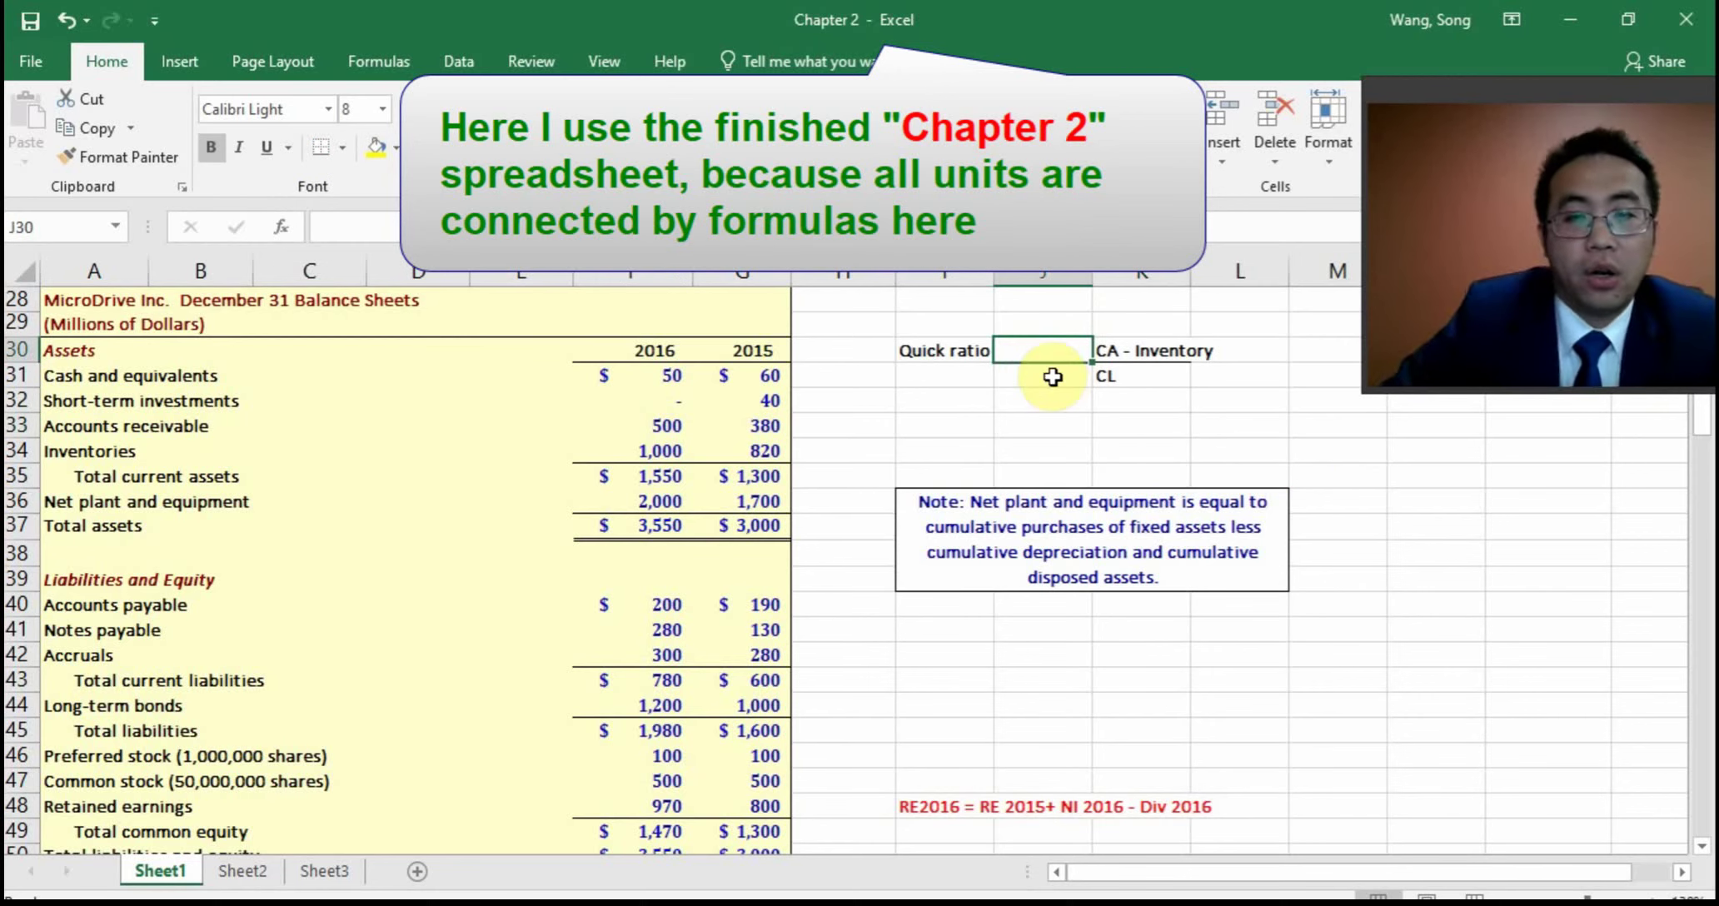
pyautogui.write('=')
pyautogui.click(1020, 423)
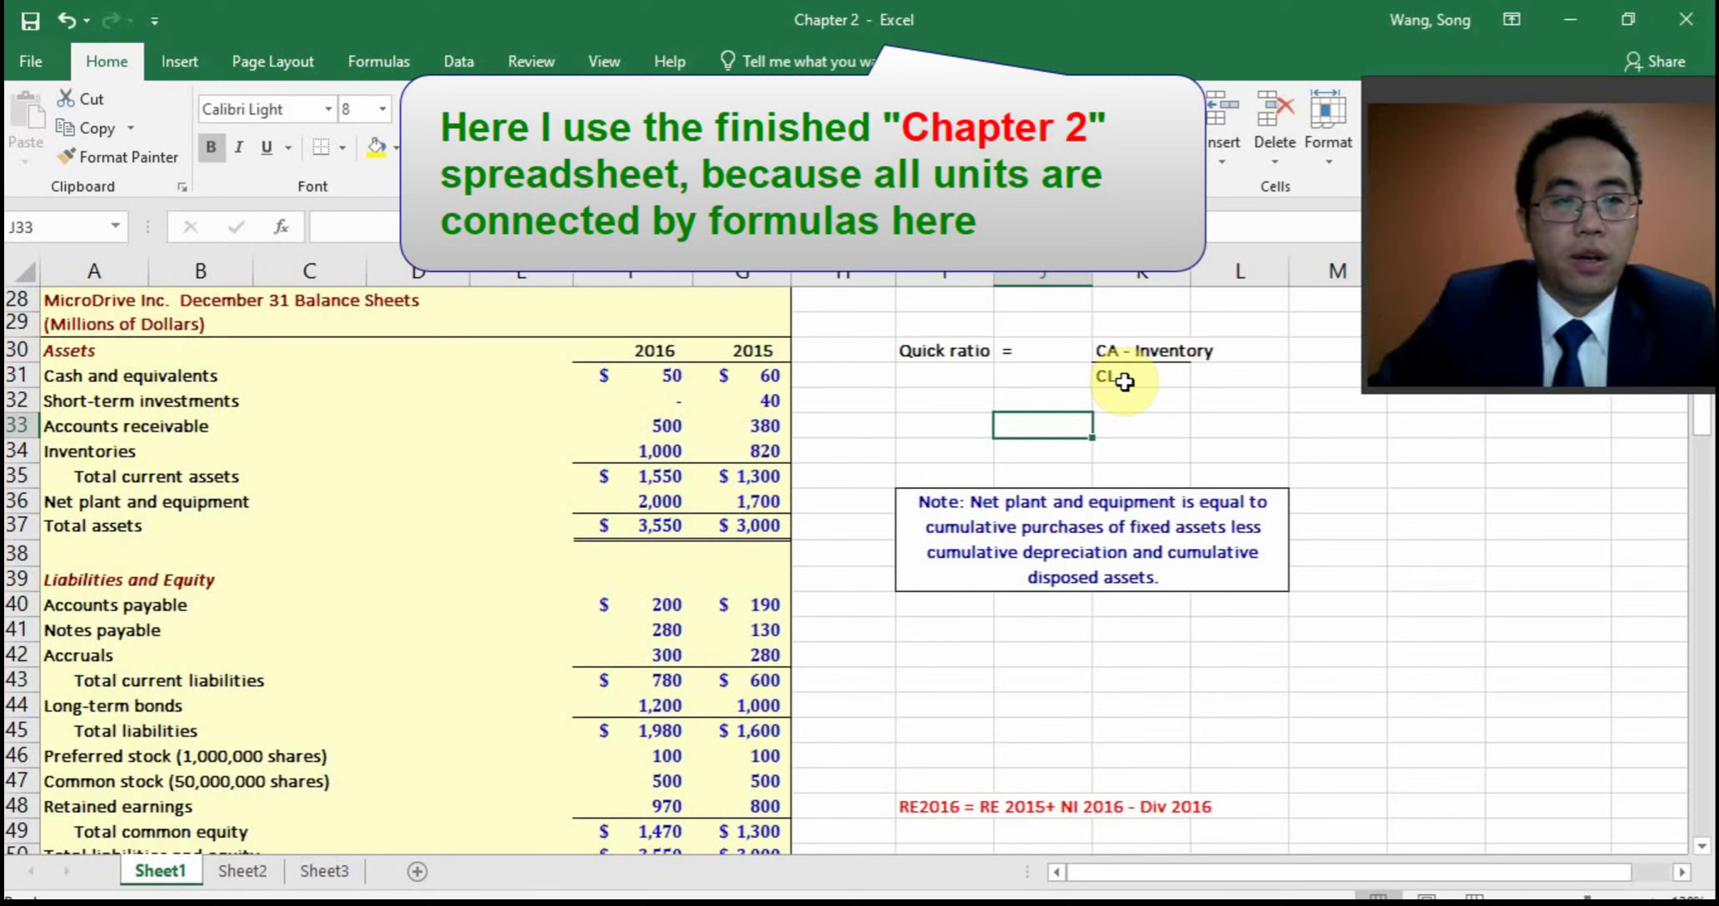
# Enter the 2016 quick ratio formula =(F35-F34)/F43 in K33
pyautogui.click(1175, 432)
pyautogui.write('=')
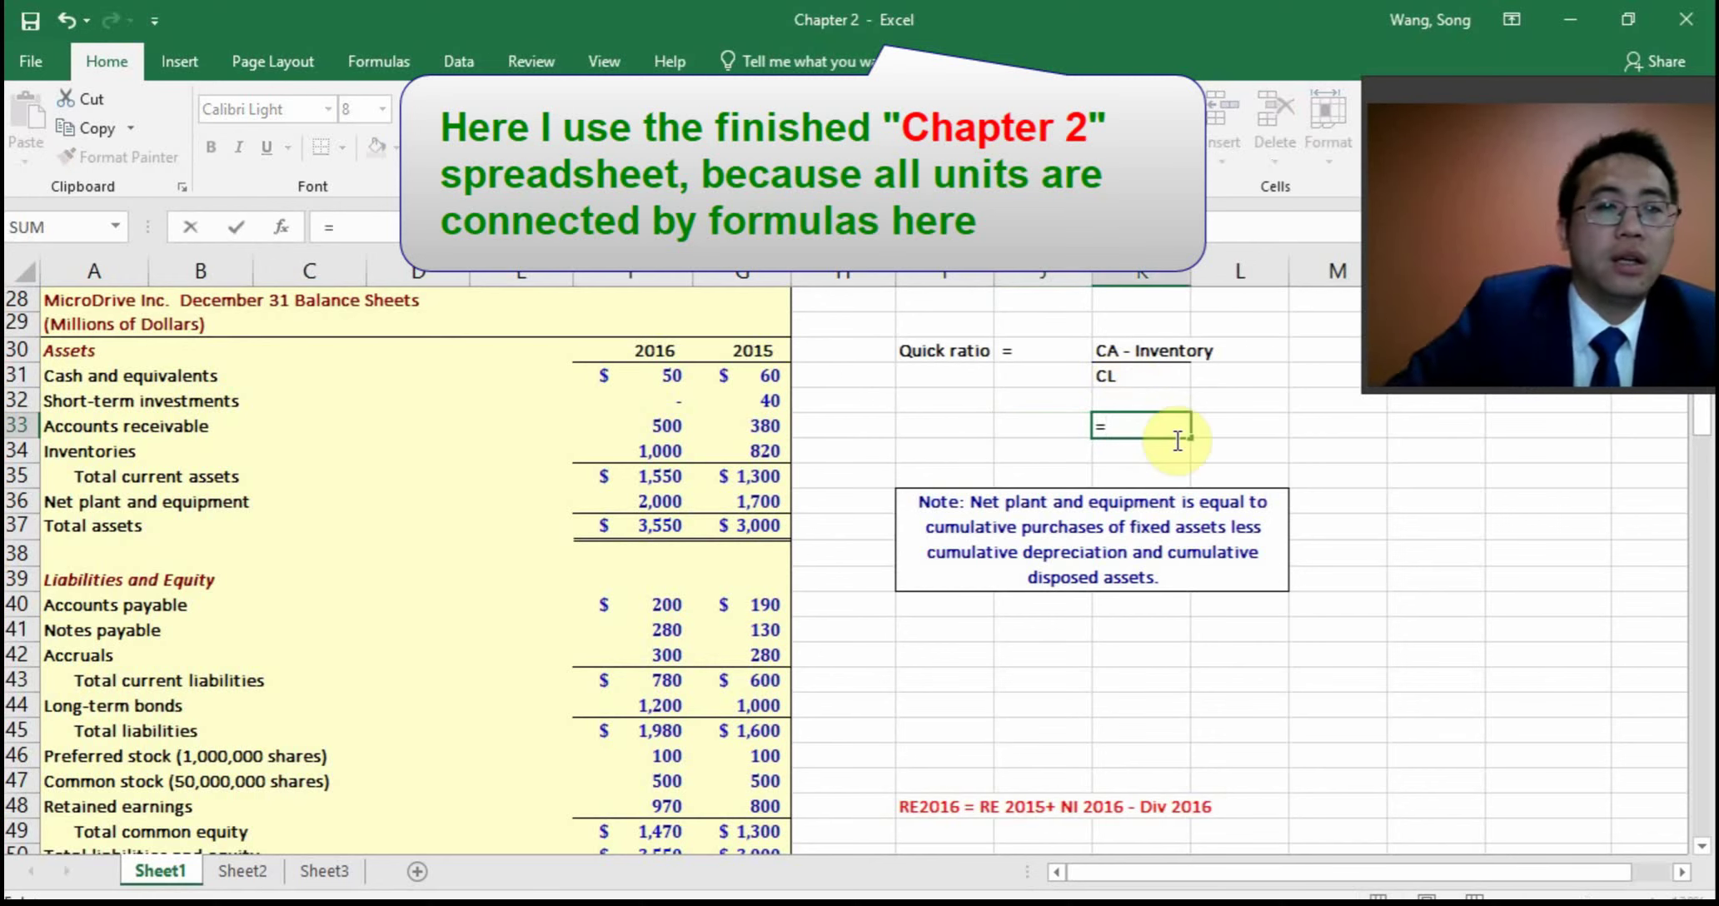
pyautogui.click(666, 487)
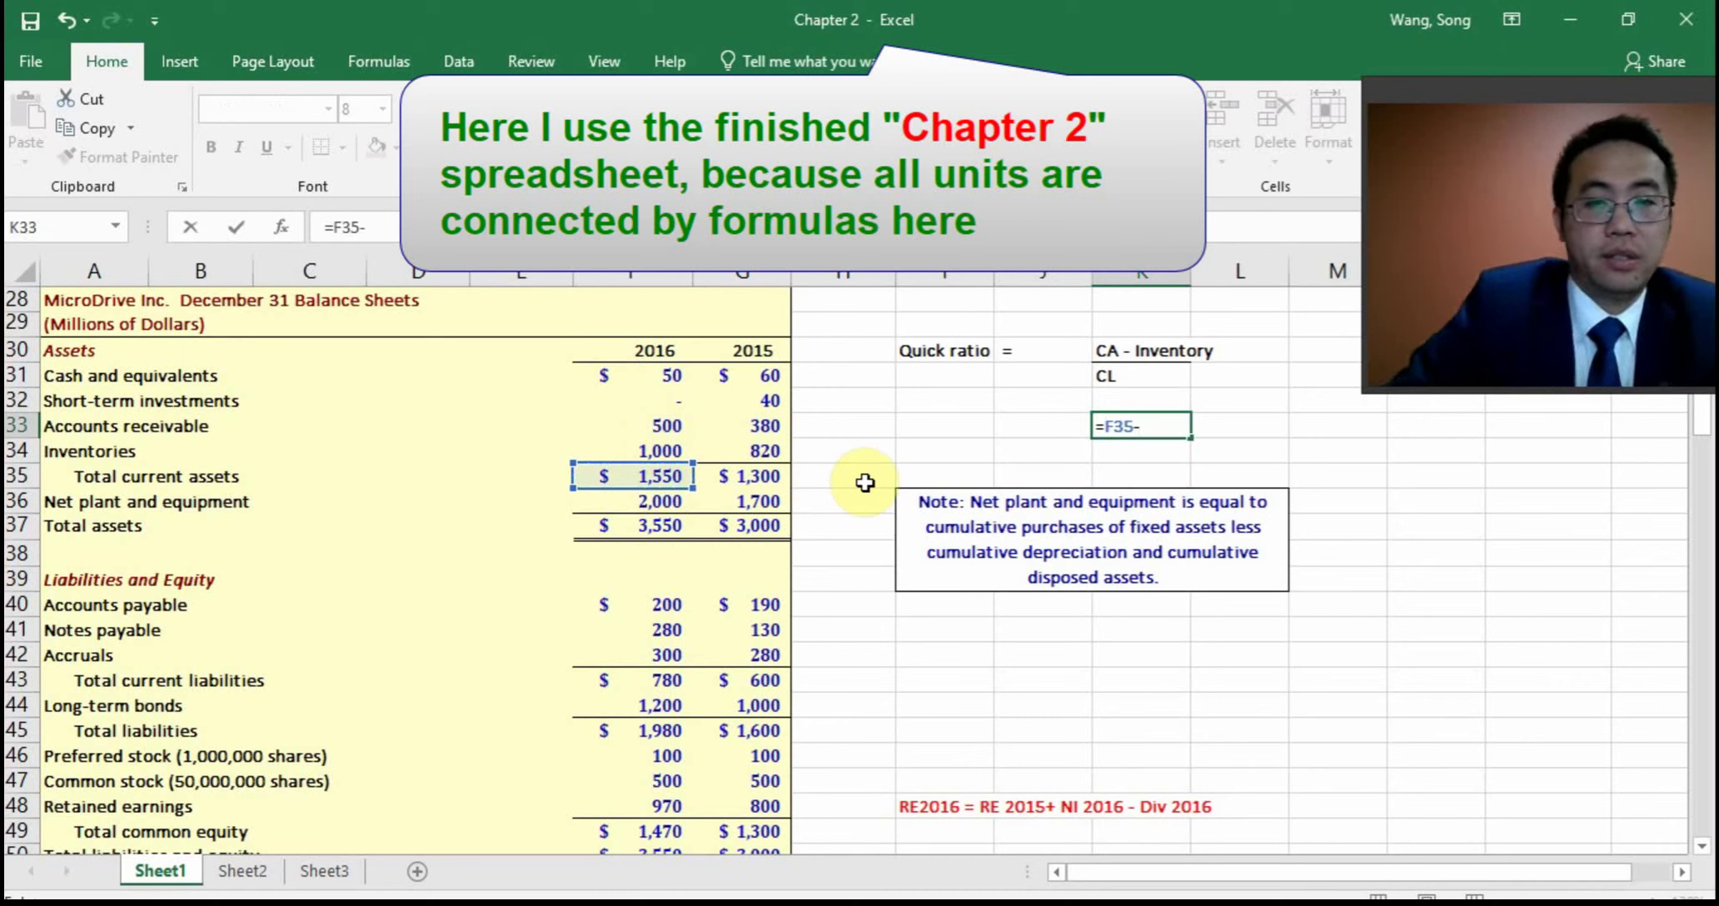
pyautogui.click(660, 452)
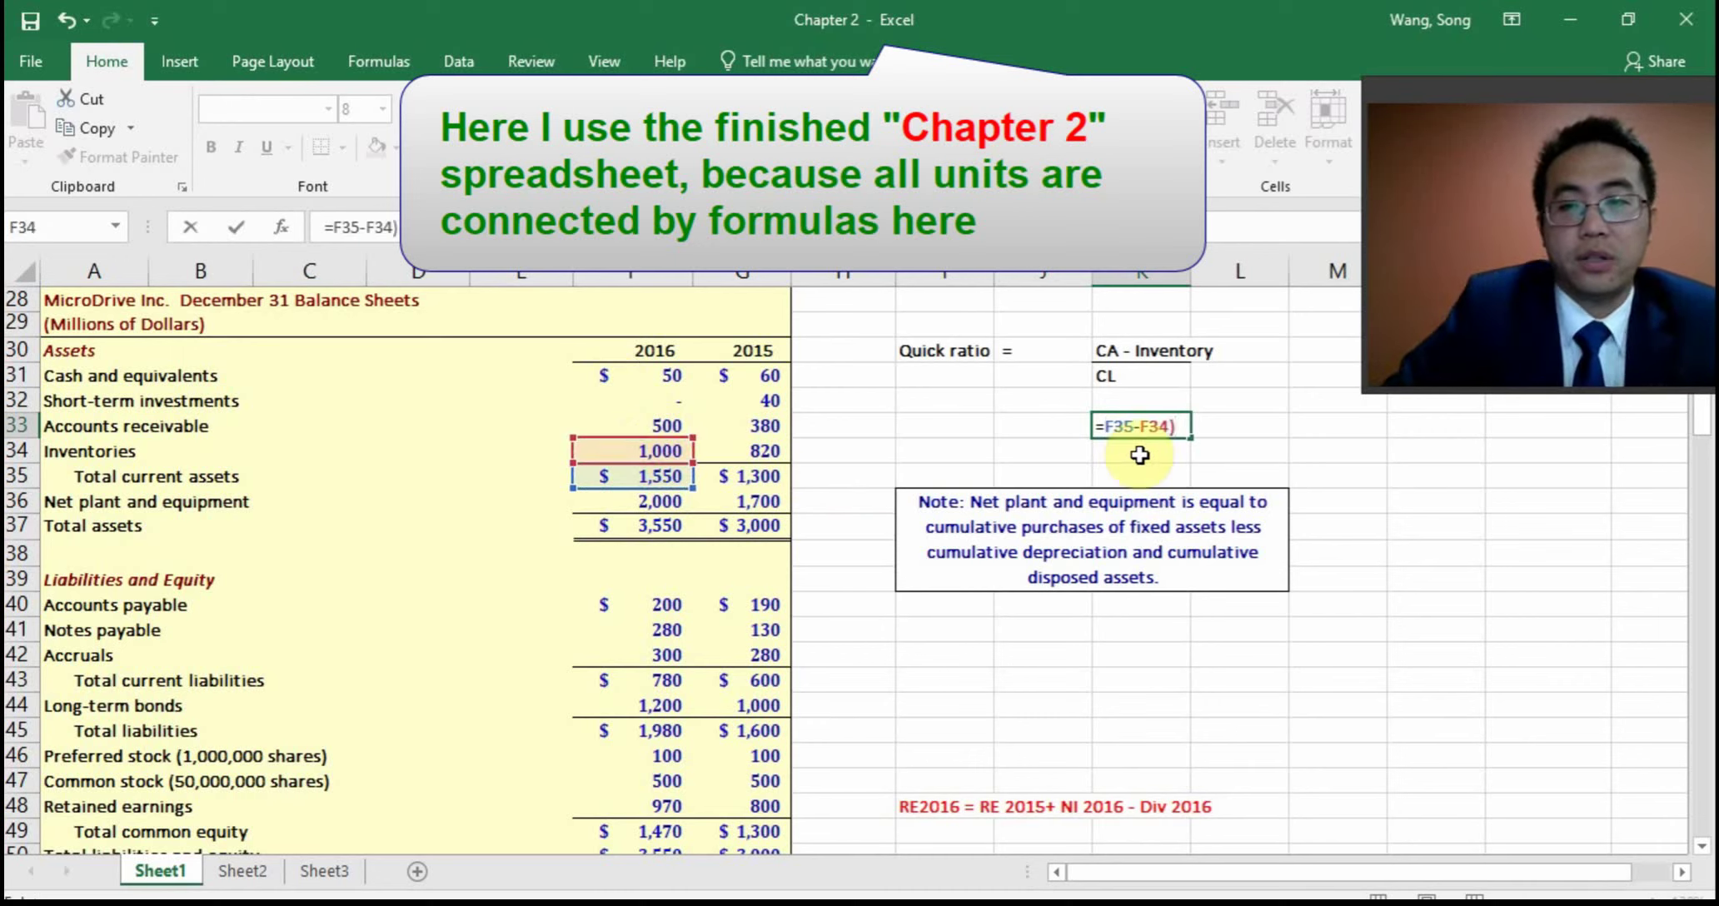
pyautogui.press('Home')
pyautogui.press('Right')
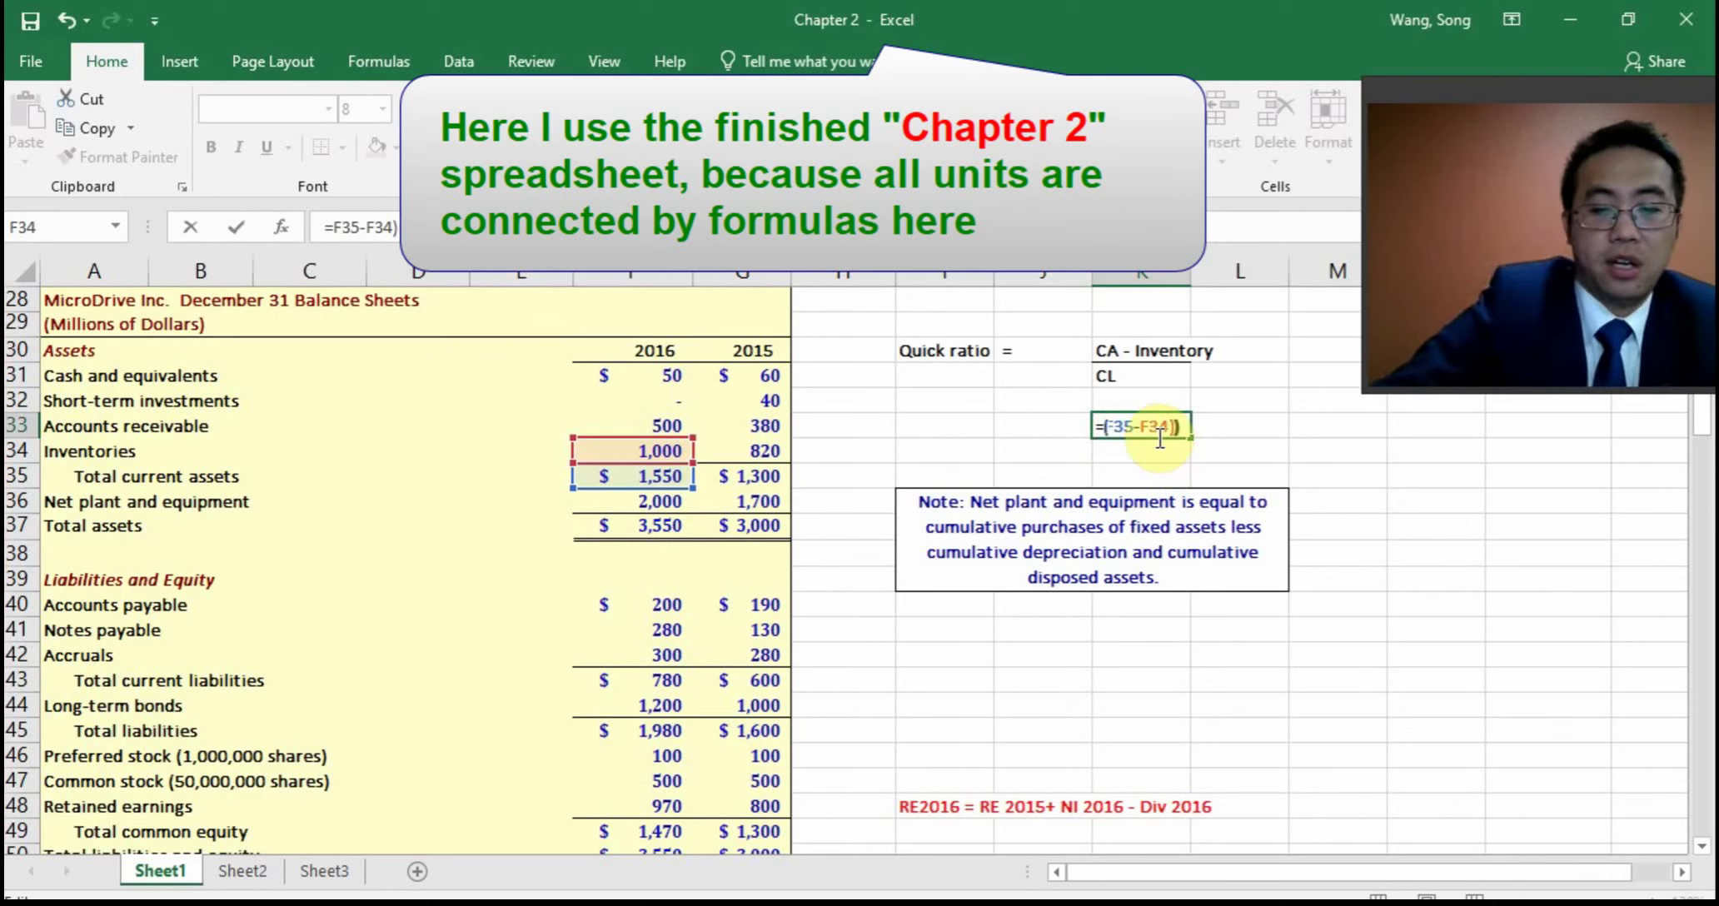
pyautogui.write('(')
pyautogui.click(1183, 425)
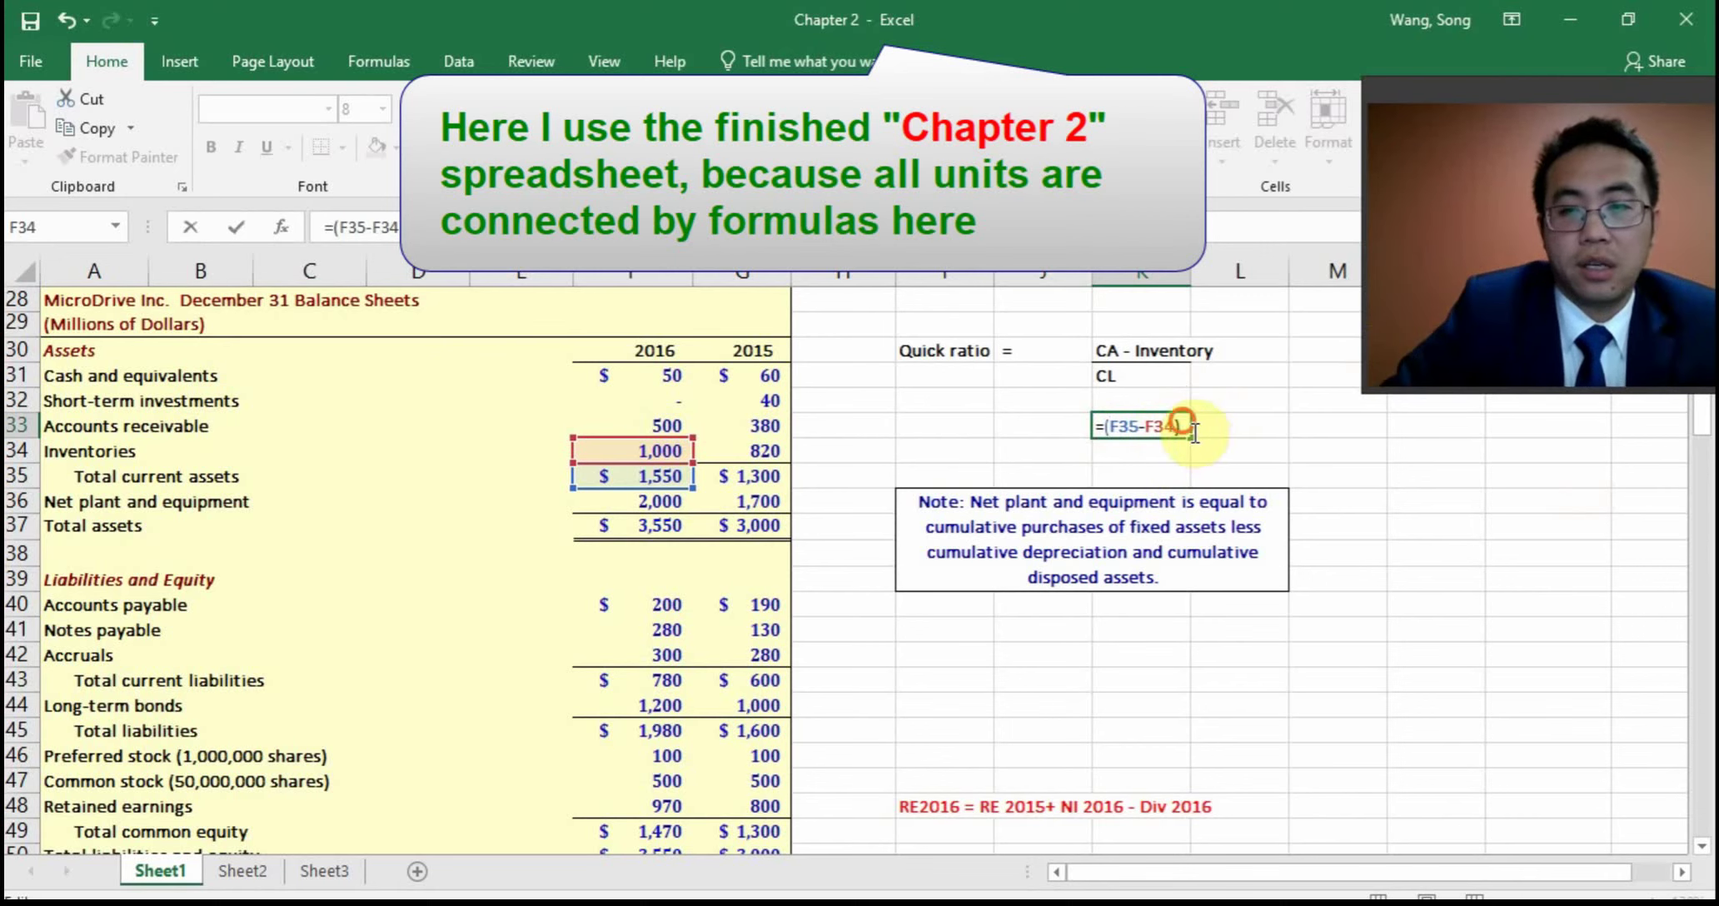
pyautogui.write('/')
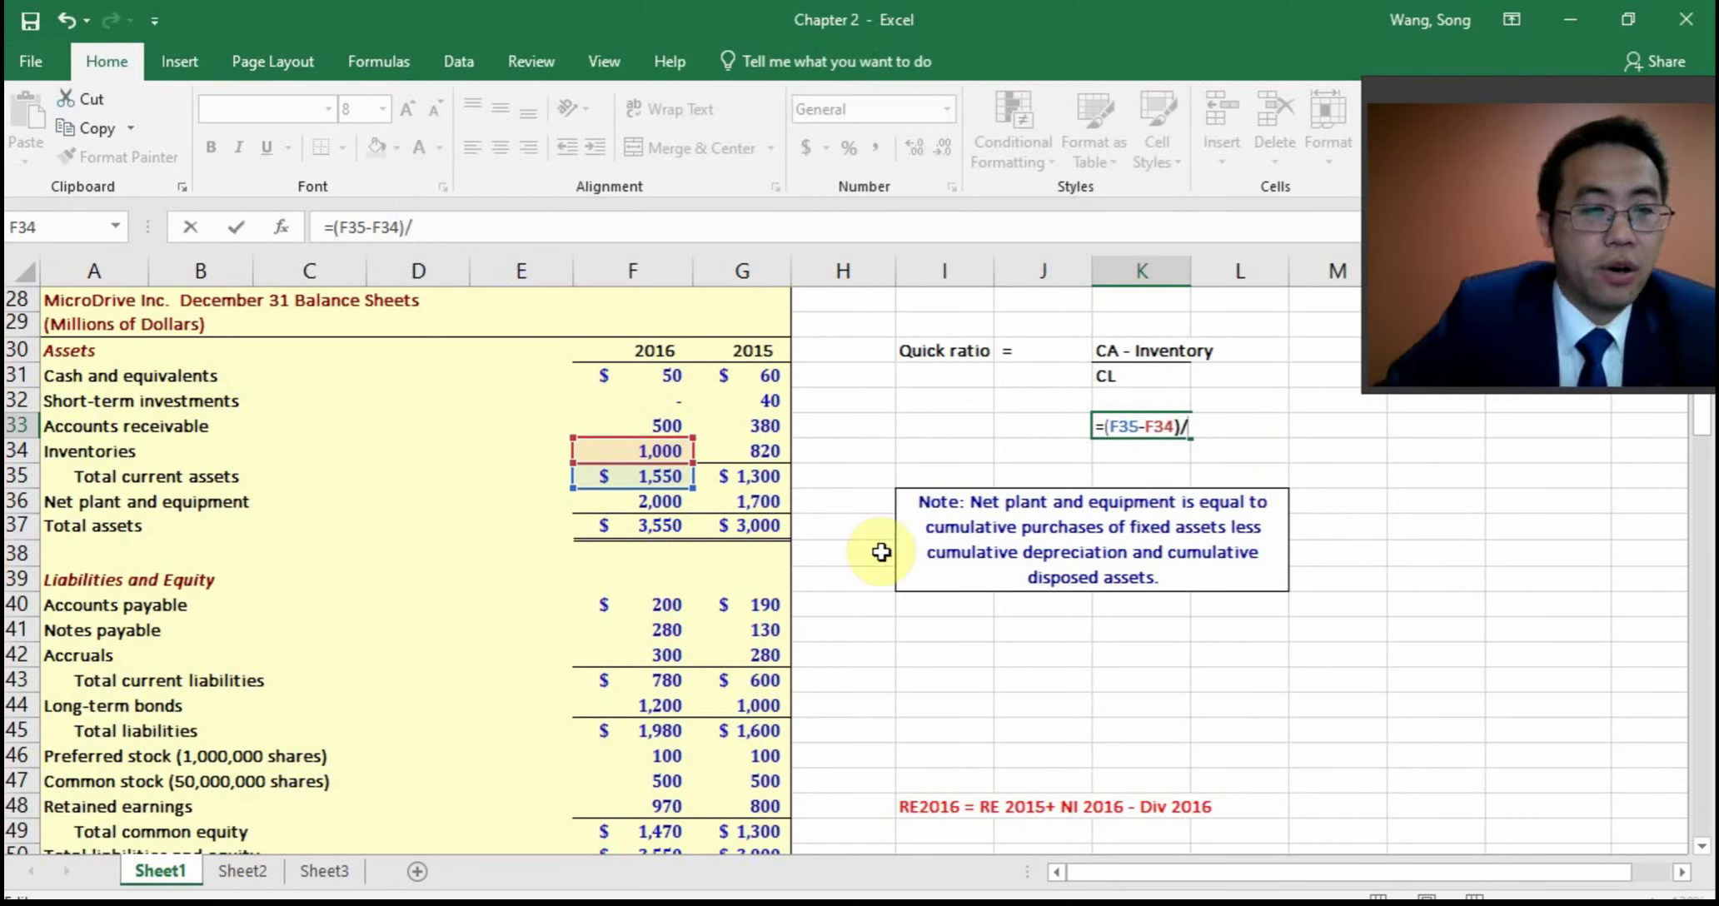
pyautogui.click(688, 683)
pyautogui.press('Return')
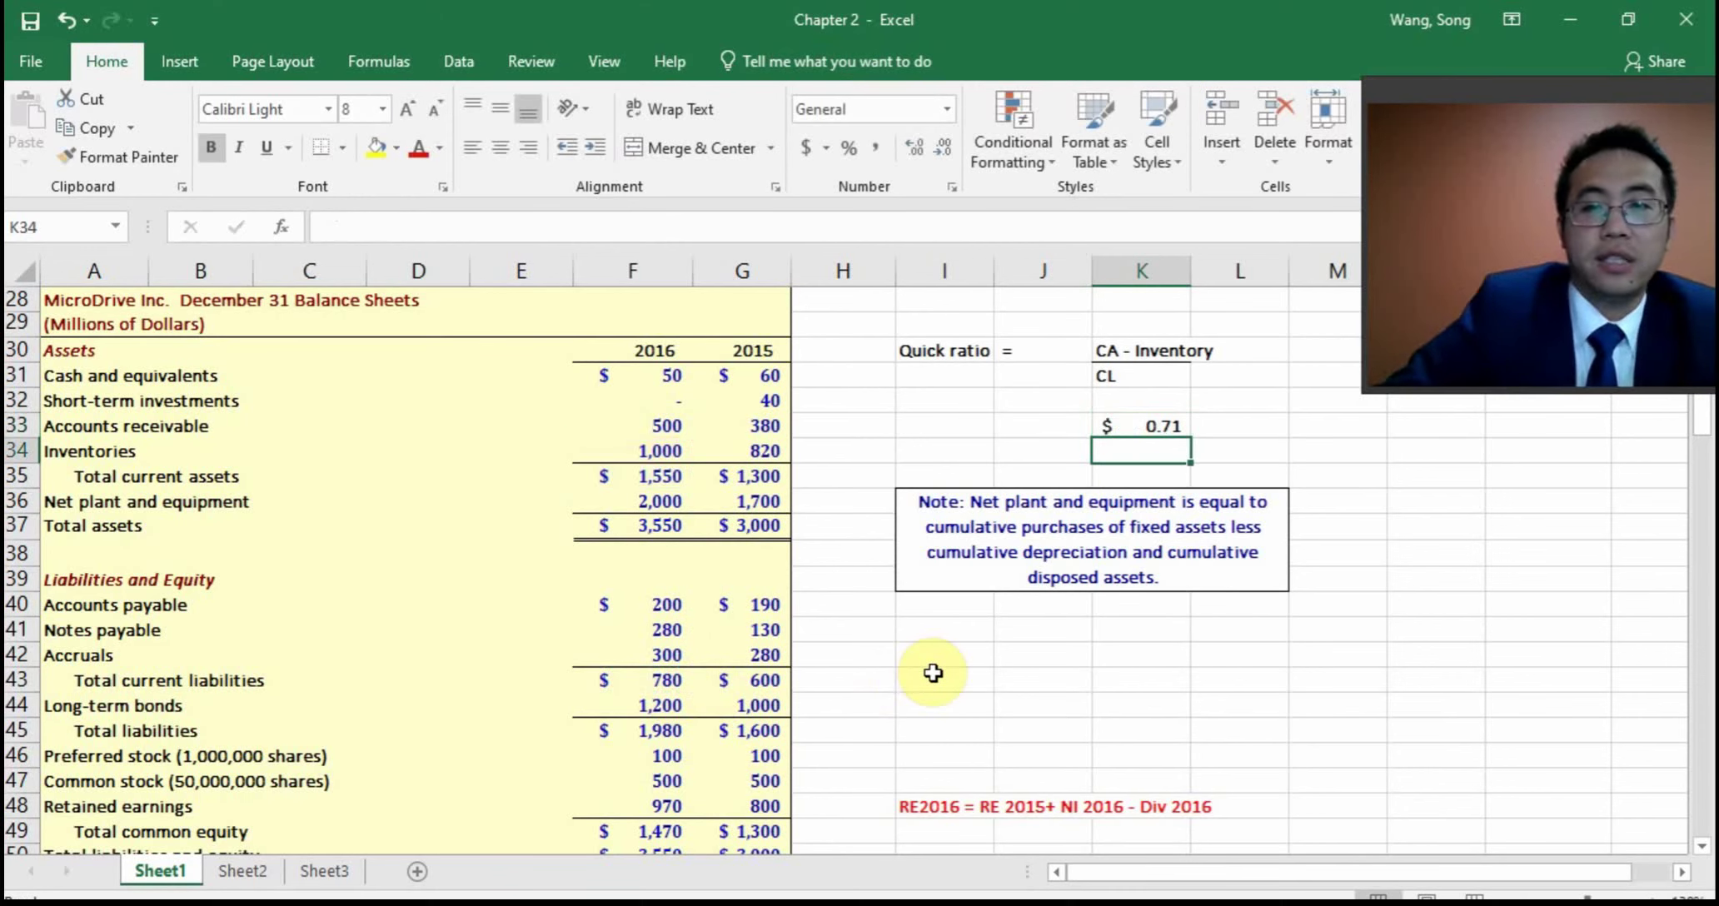
# Change K33 from accounting to a plain number format and reduce it to three decimal places
pyautogui.click(1146, 426)
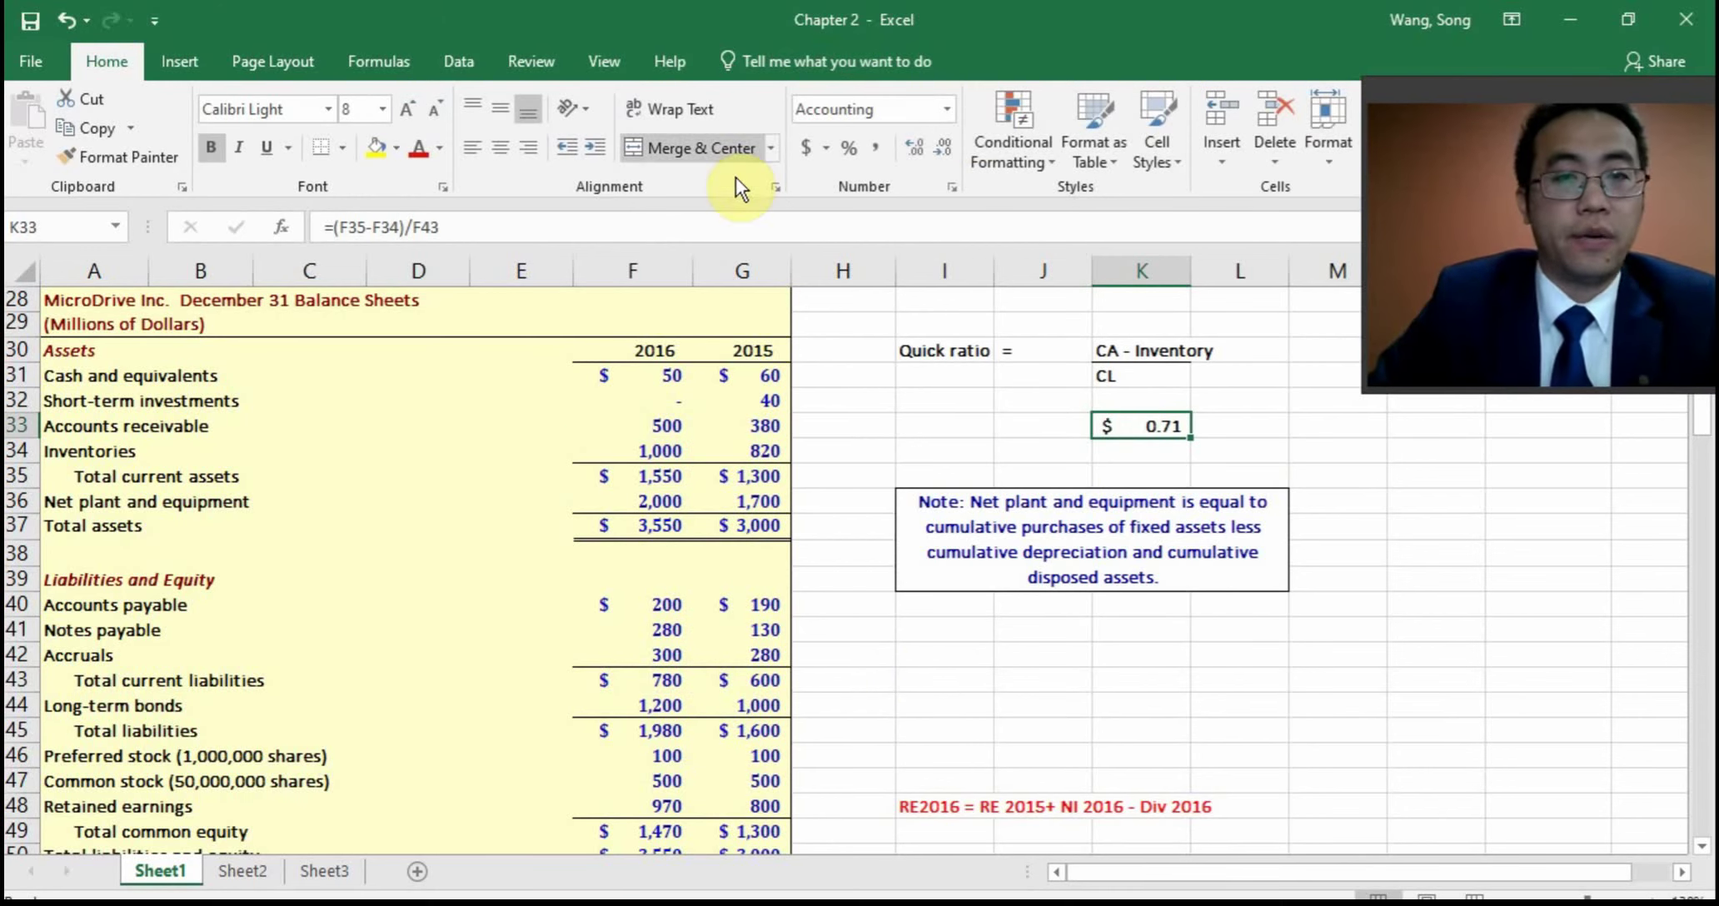
pyautogui.click(955, 116)
pyautogui.click(920, 152)
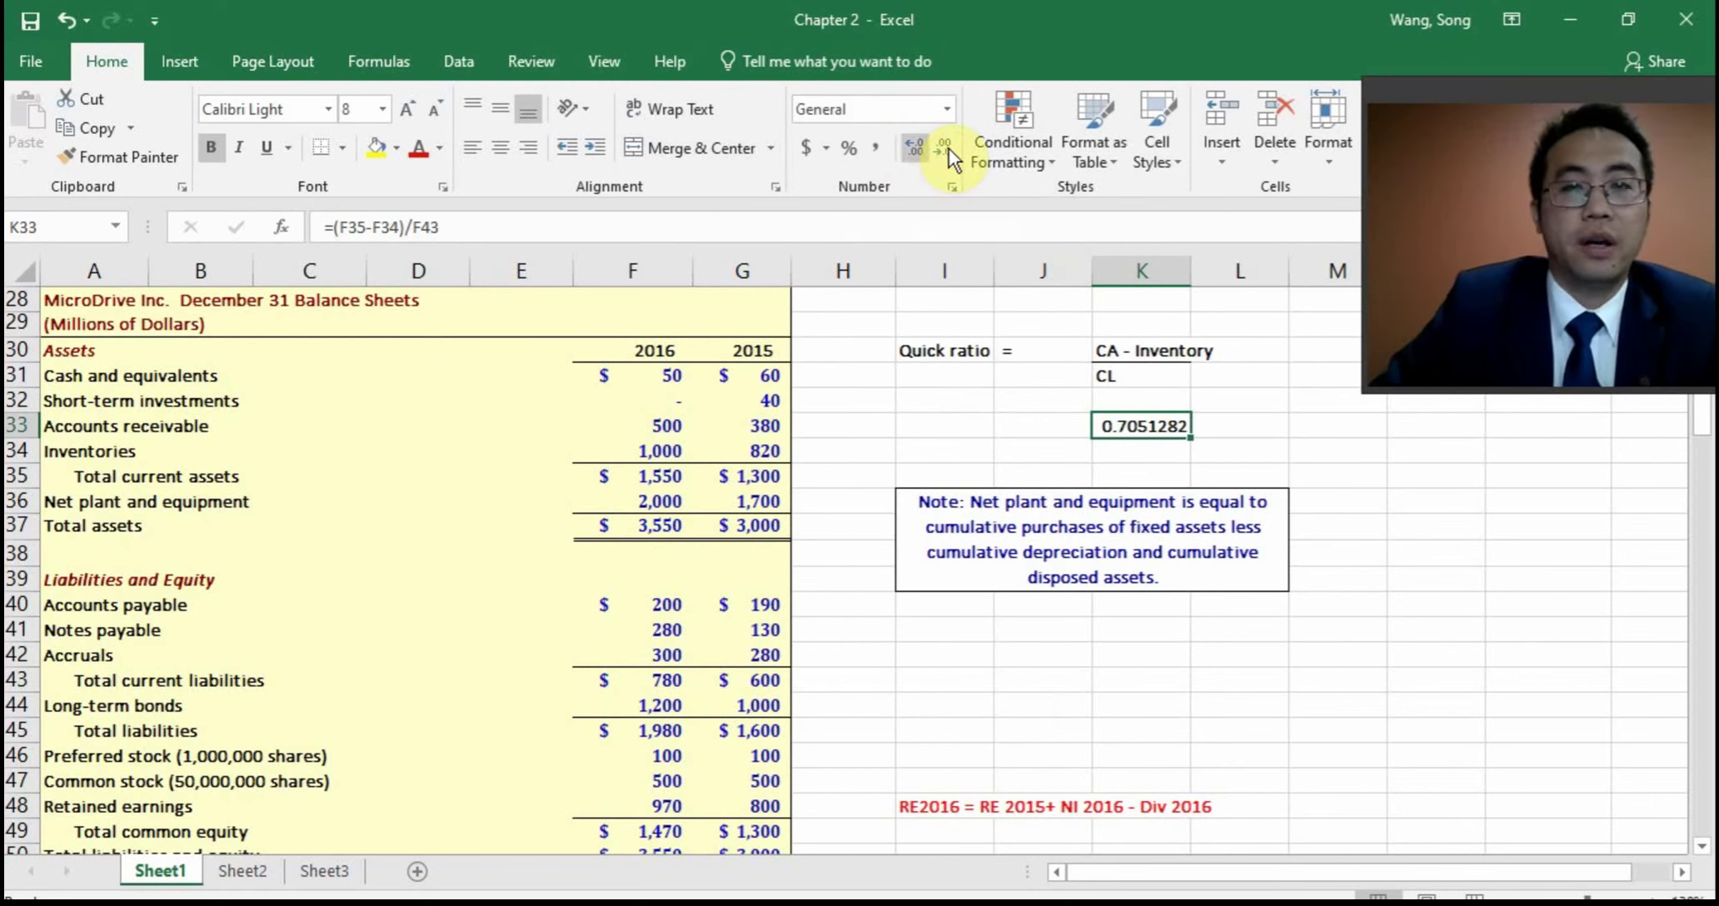
pyautogui.click(943, 150)
pyautogui.click(944, 152)
pyautogui.click(944, 151)
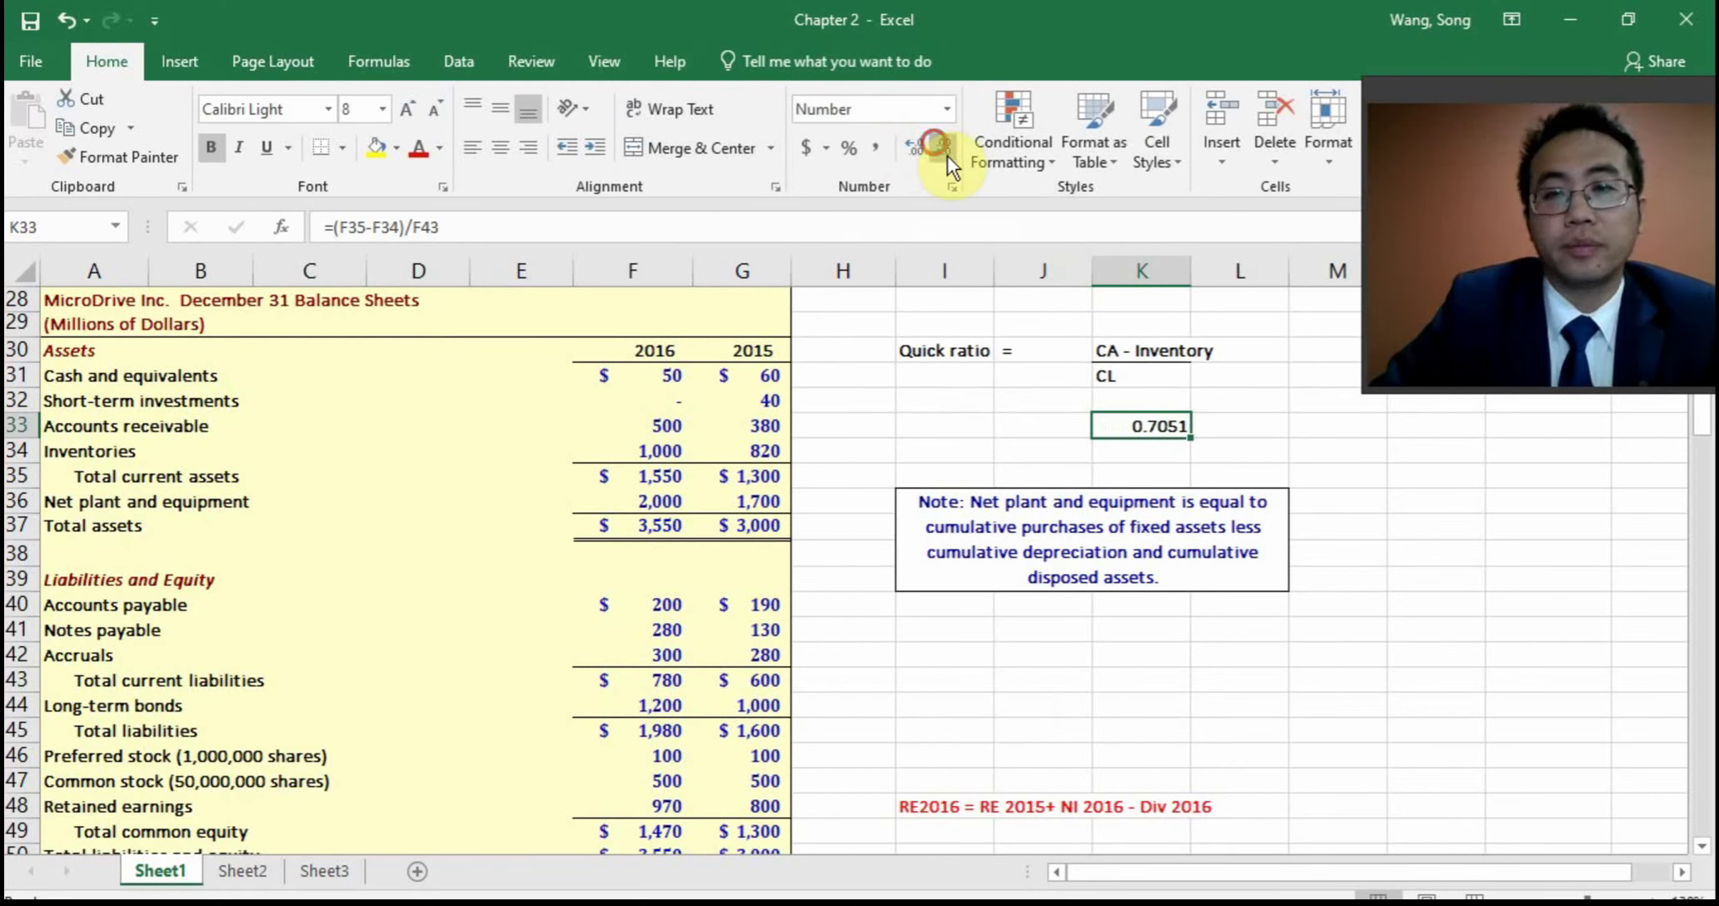
pyautogui.click(945, 152)
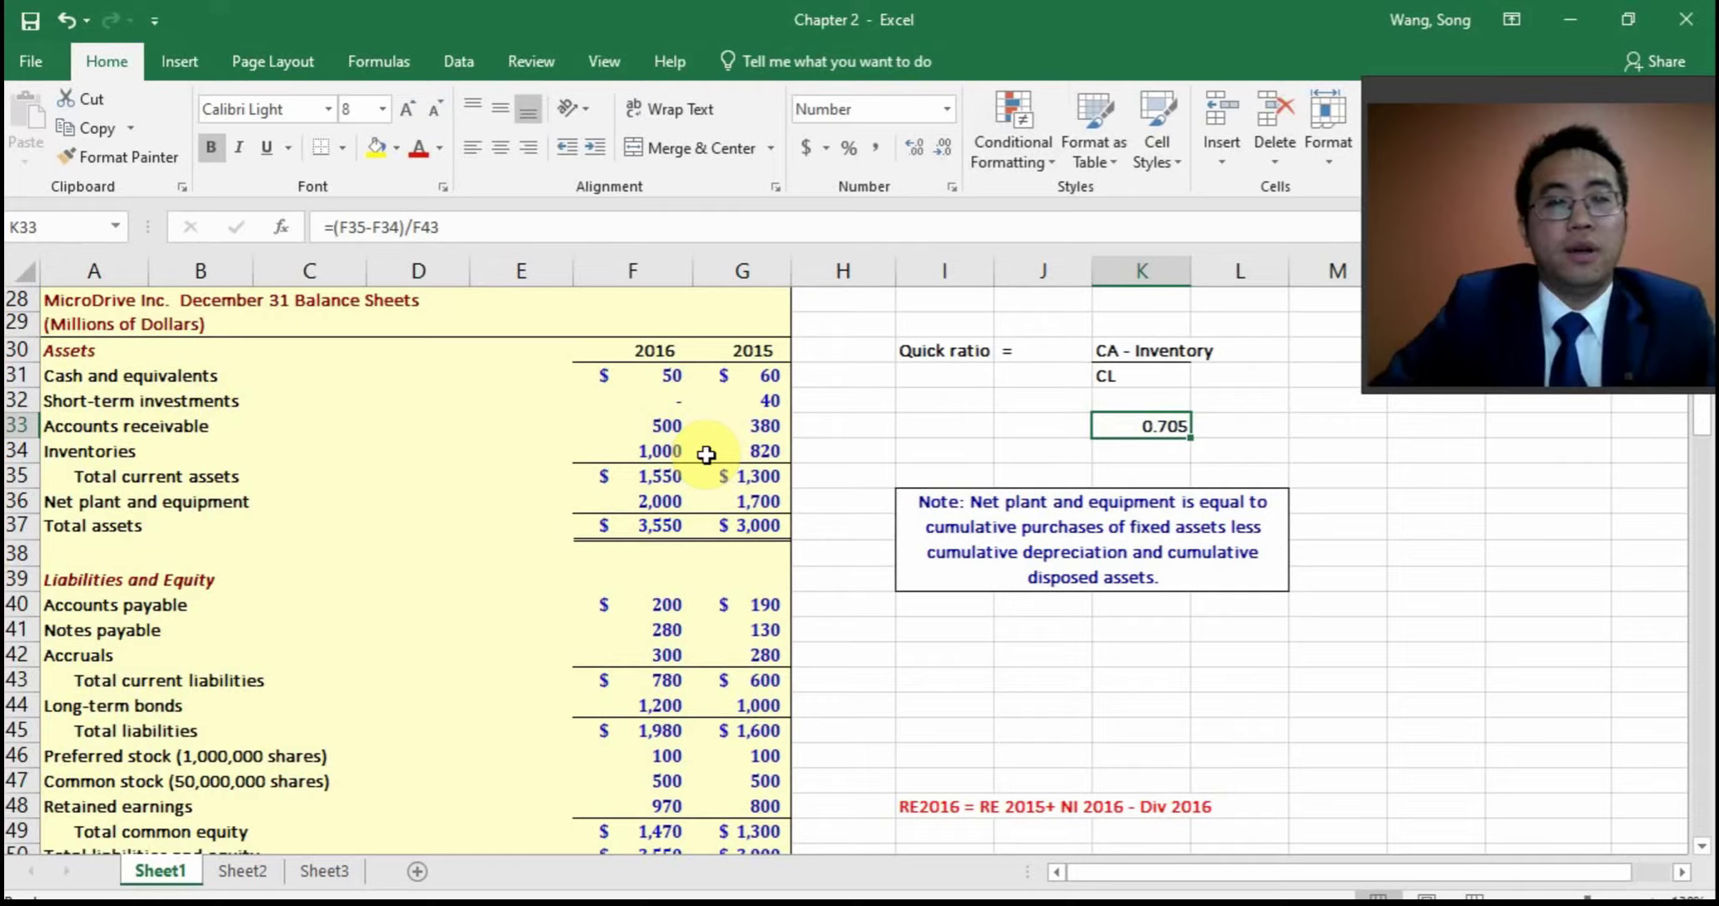
# Switch to the Assignment 1 document in Word, select "increase by $500" in question 2a, and return to the Chapter 2 workbook in Excel
pyautogui.hotkey('alt', 'Tab')
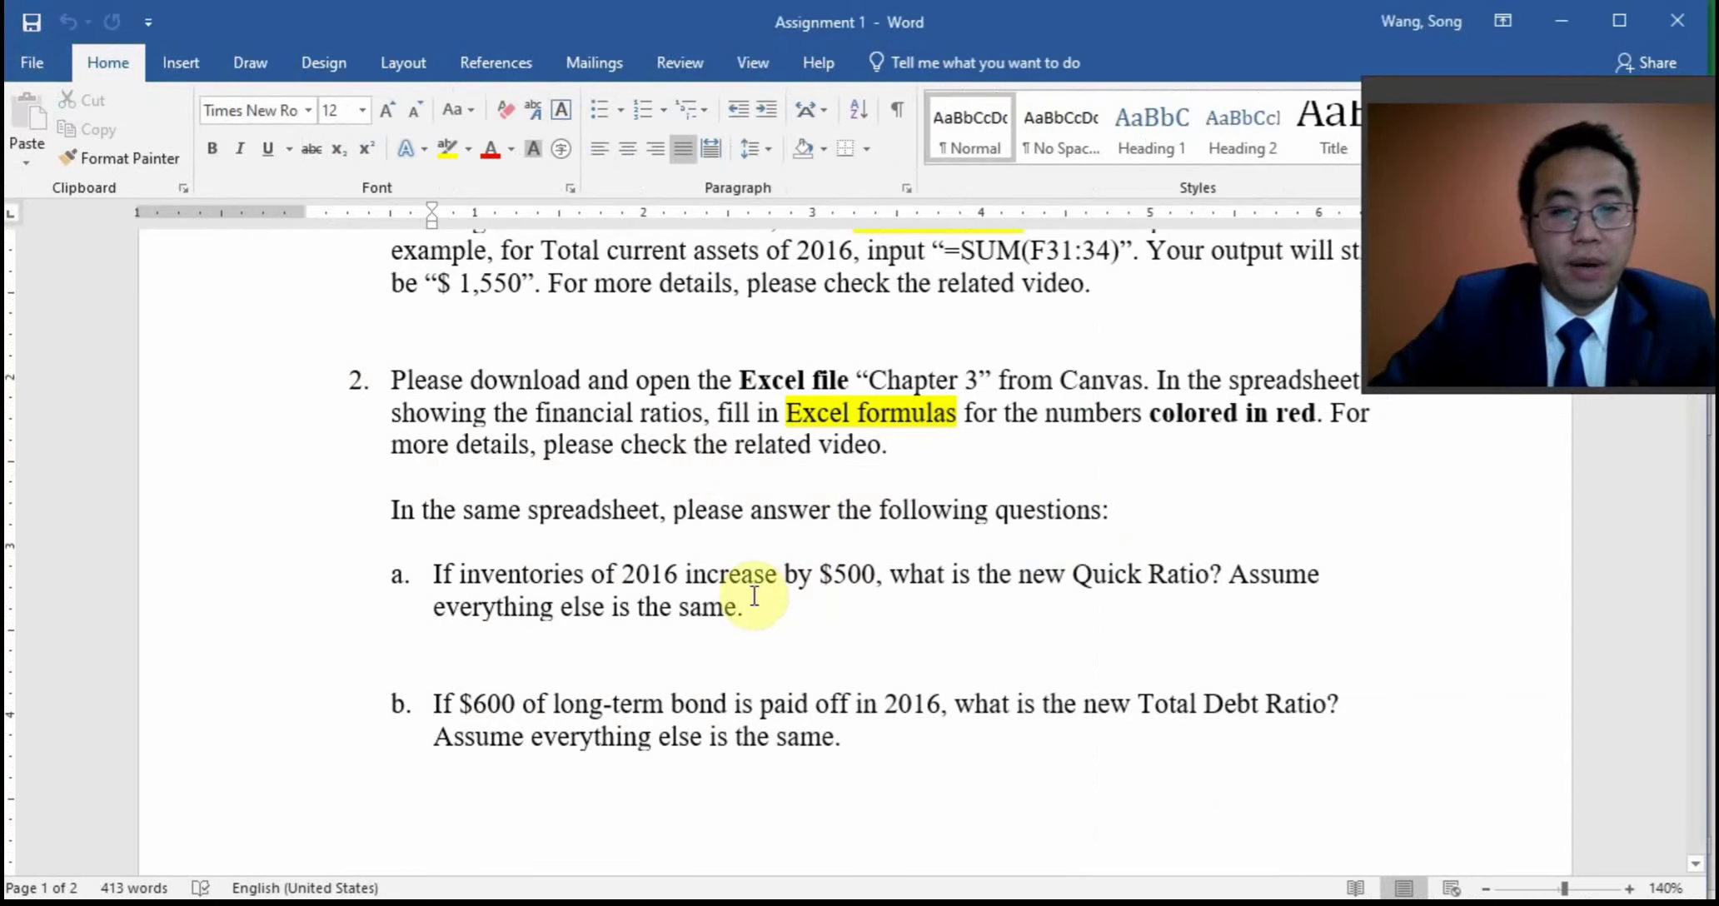
pyautogui.moveTo(685, 574); pyautogui.dragTo(866, 575)
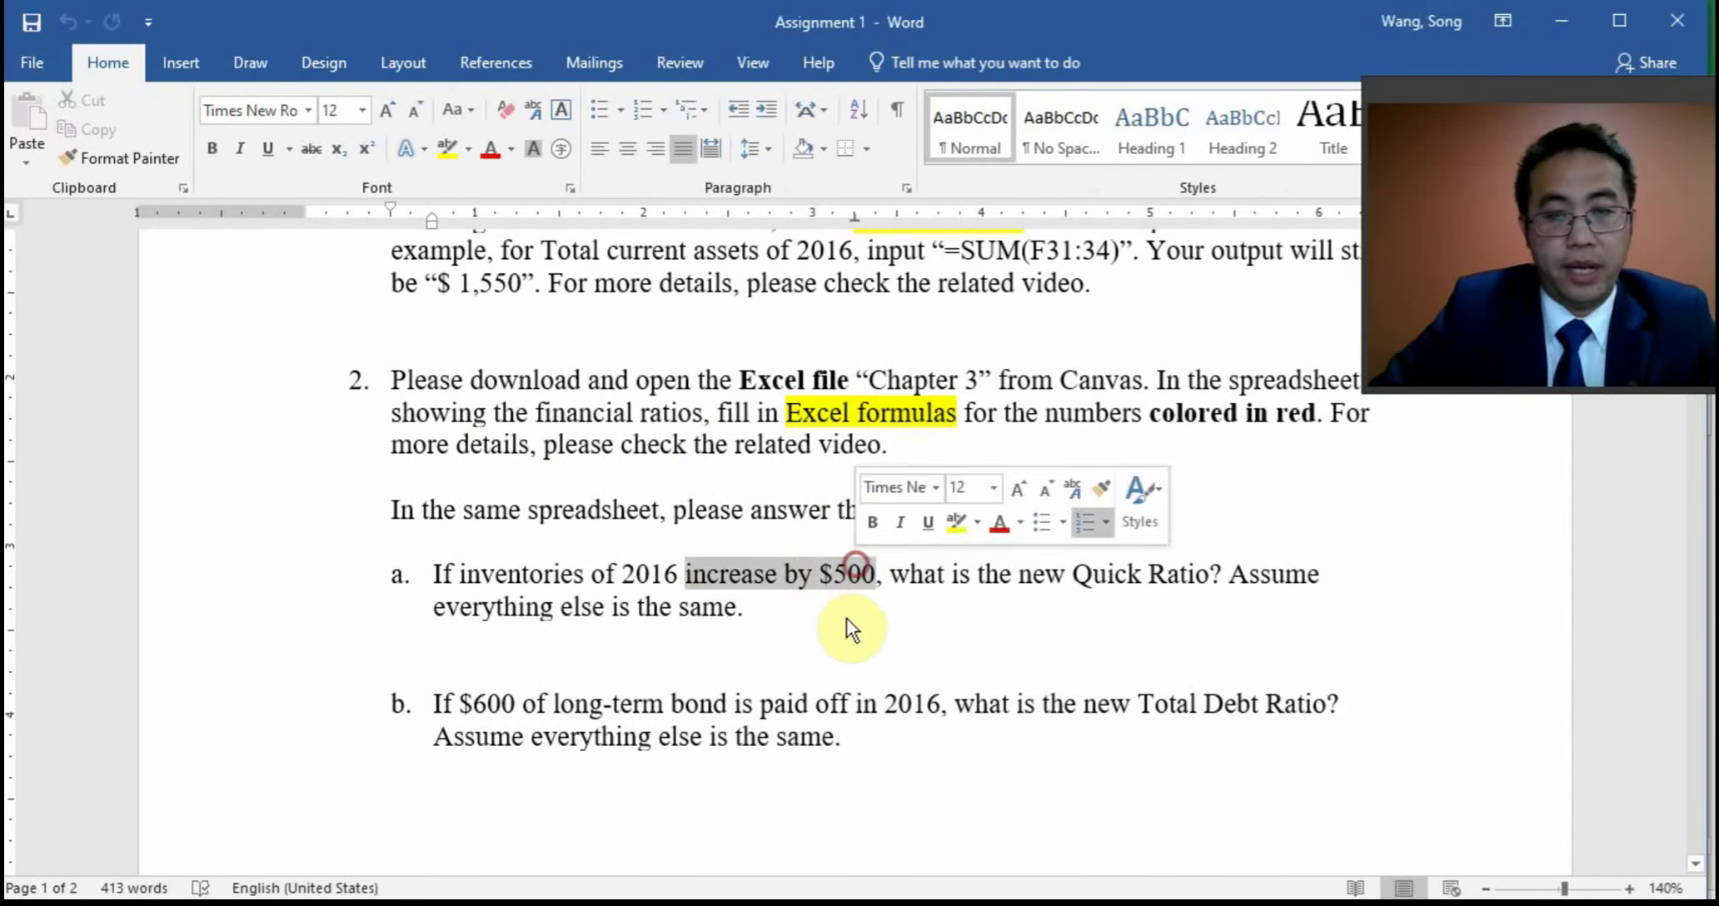
pyautogui.hotkey('alt', 'Tab')
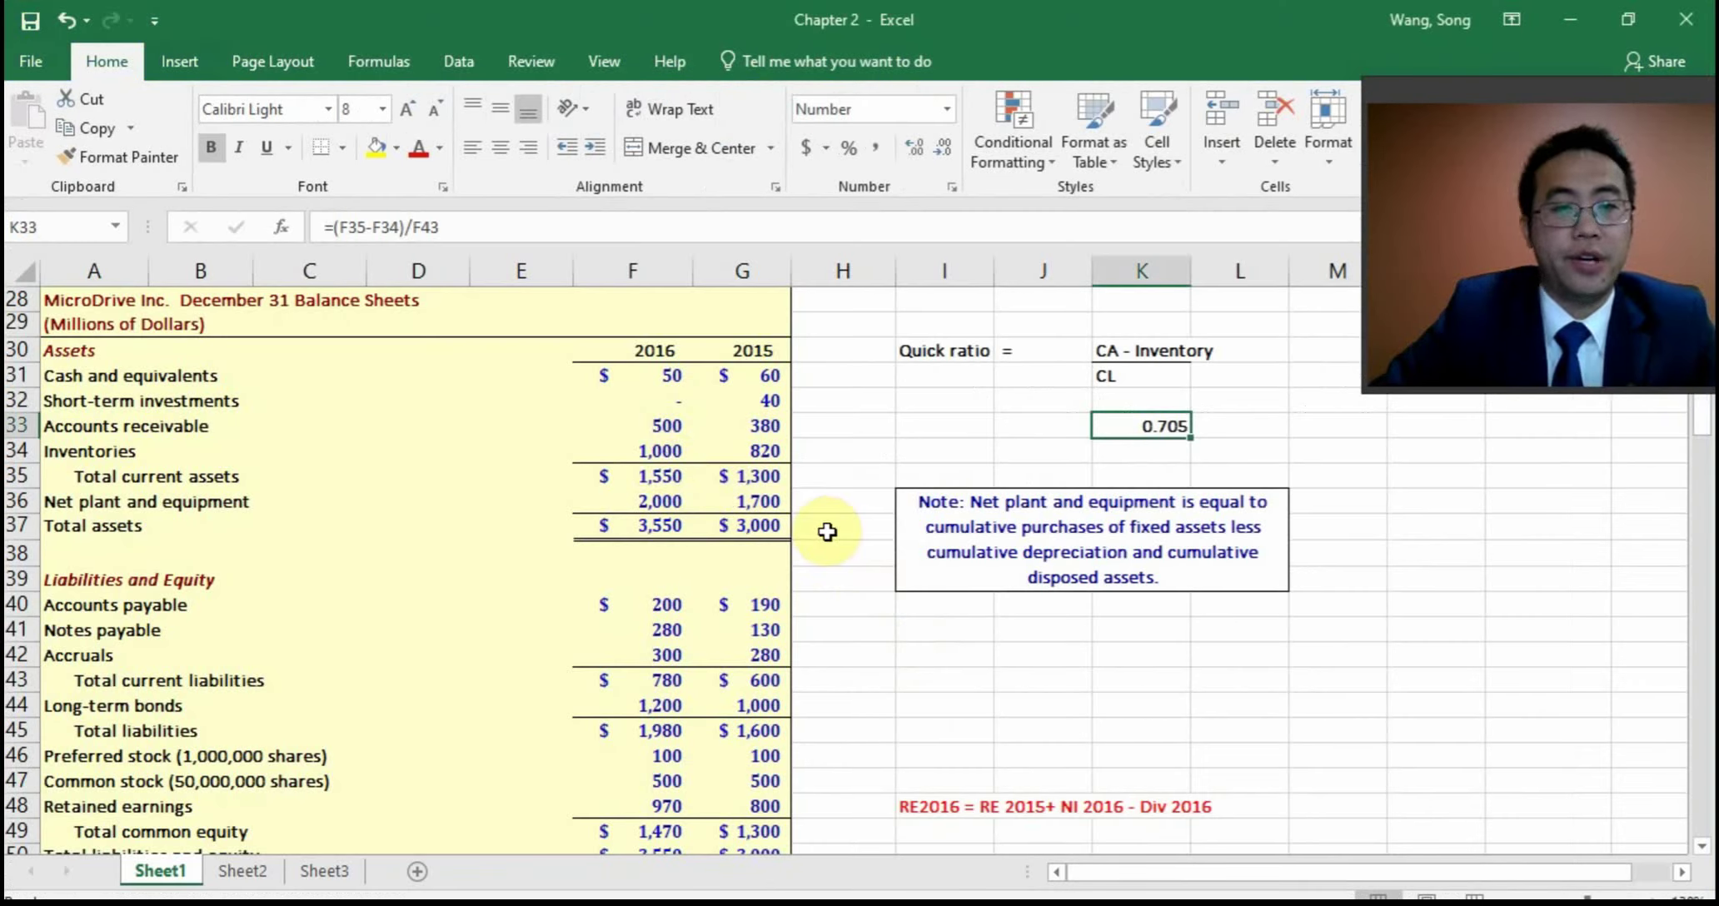
# Try 2016 inventories of 1500 in F34, check the quick ratio in K33, and undo the inventory change
pyautogui.click(663, 458)
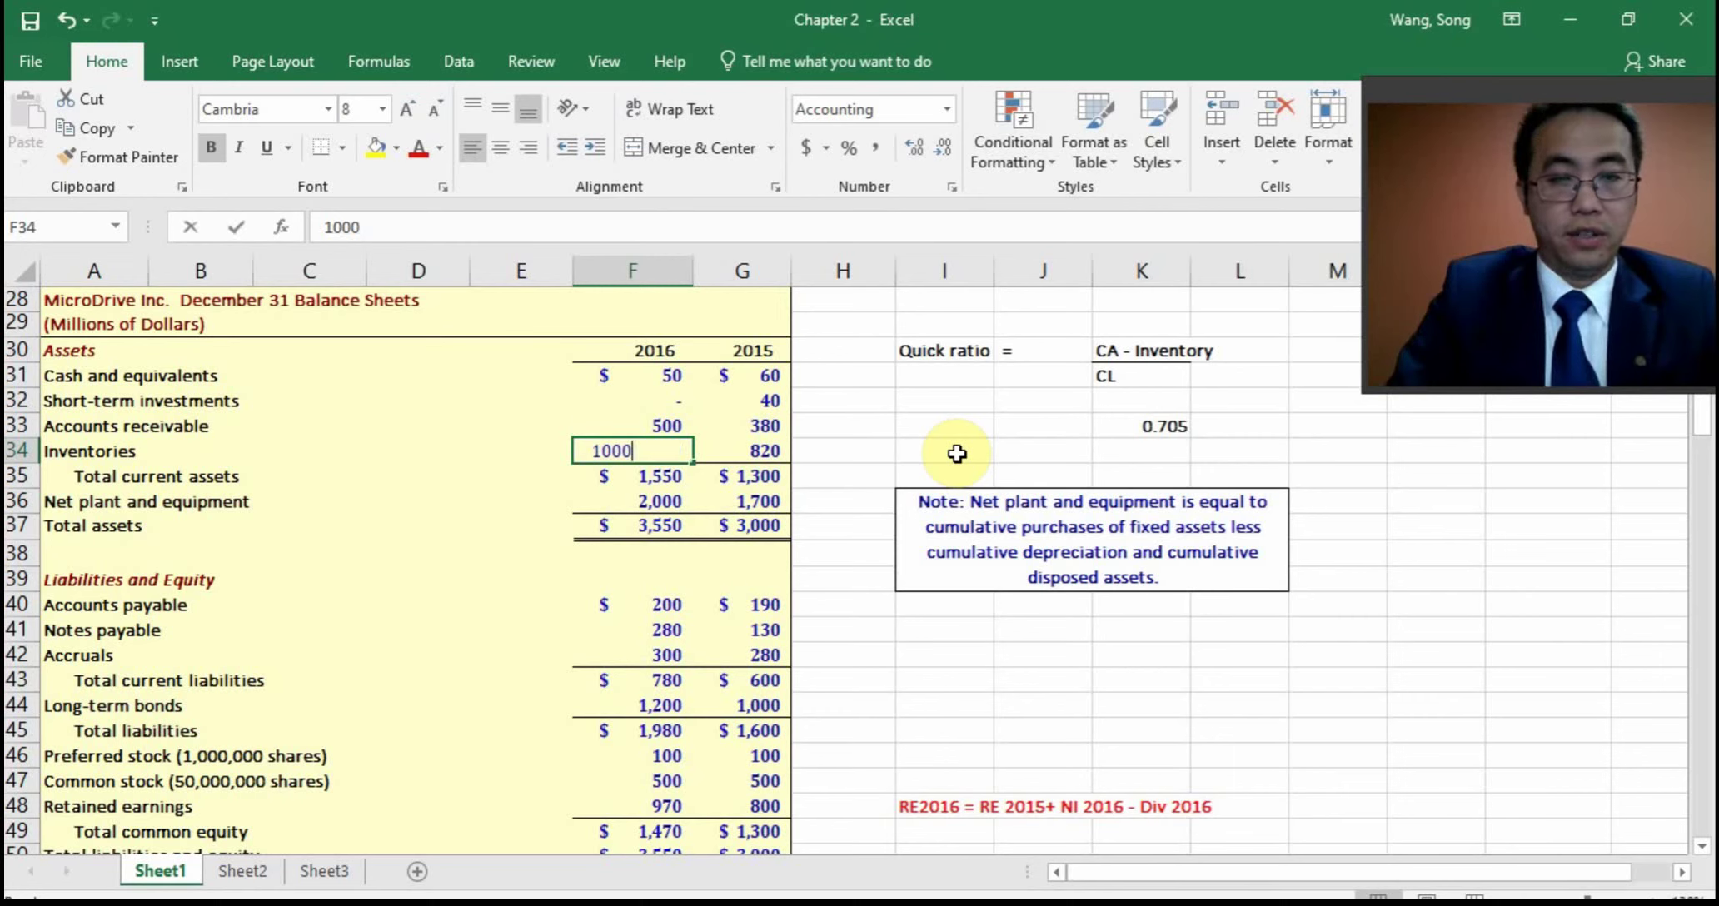
pyautogui.write('1500')
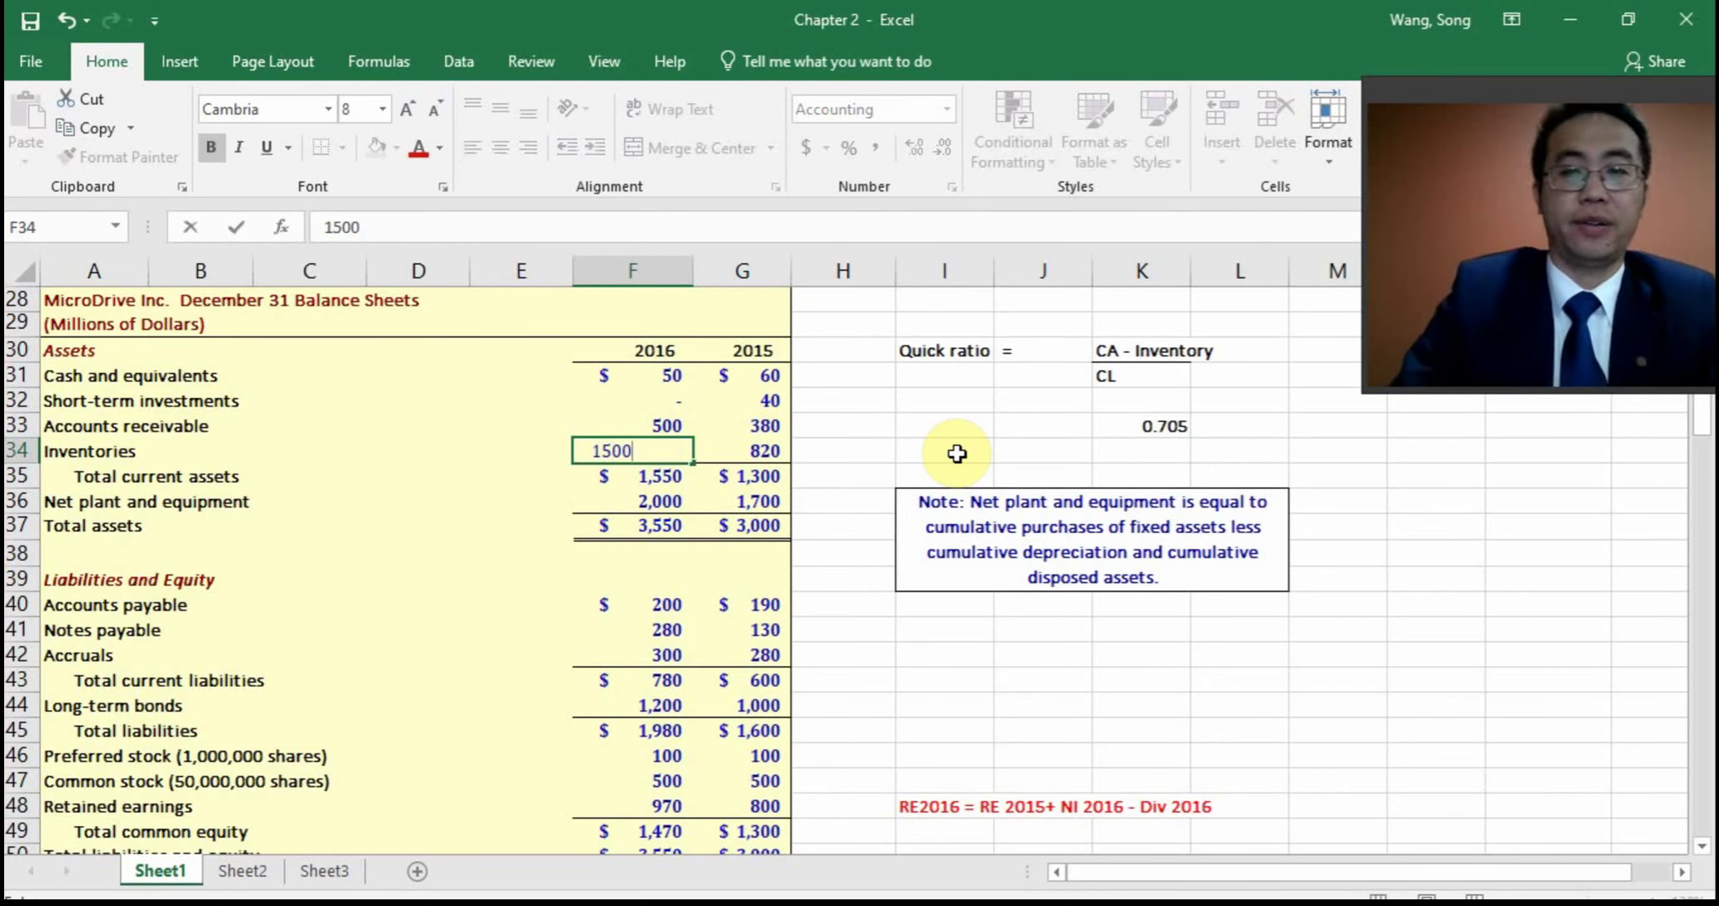
pyautogui.press('Return')
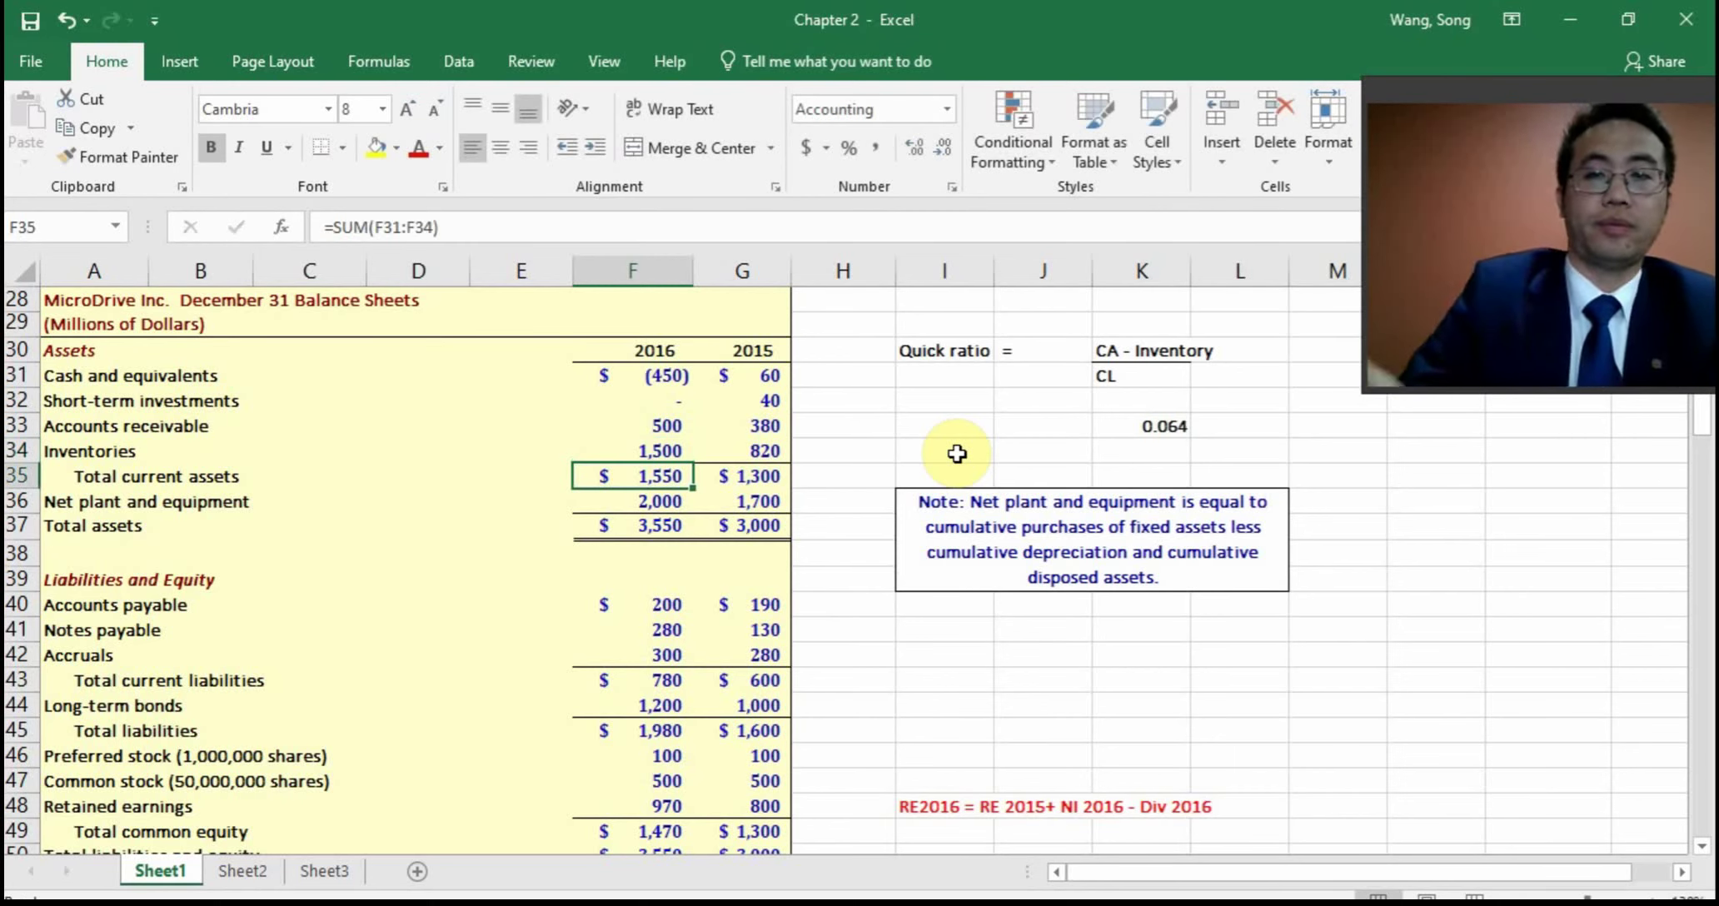
pyautogui.click(1153, 426)
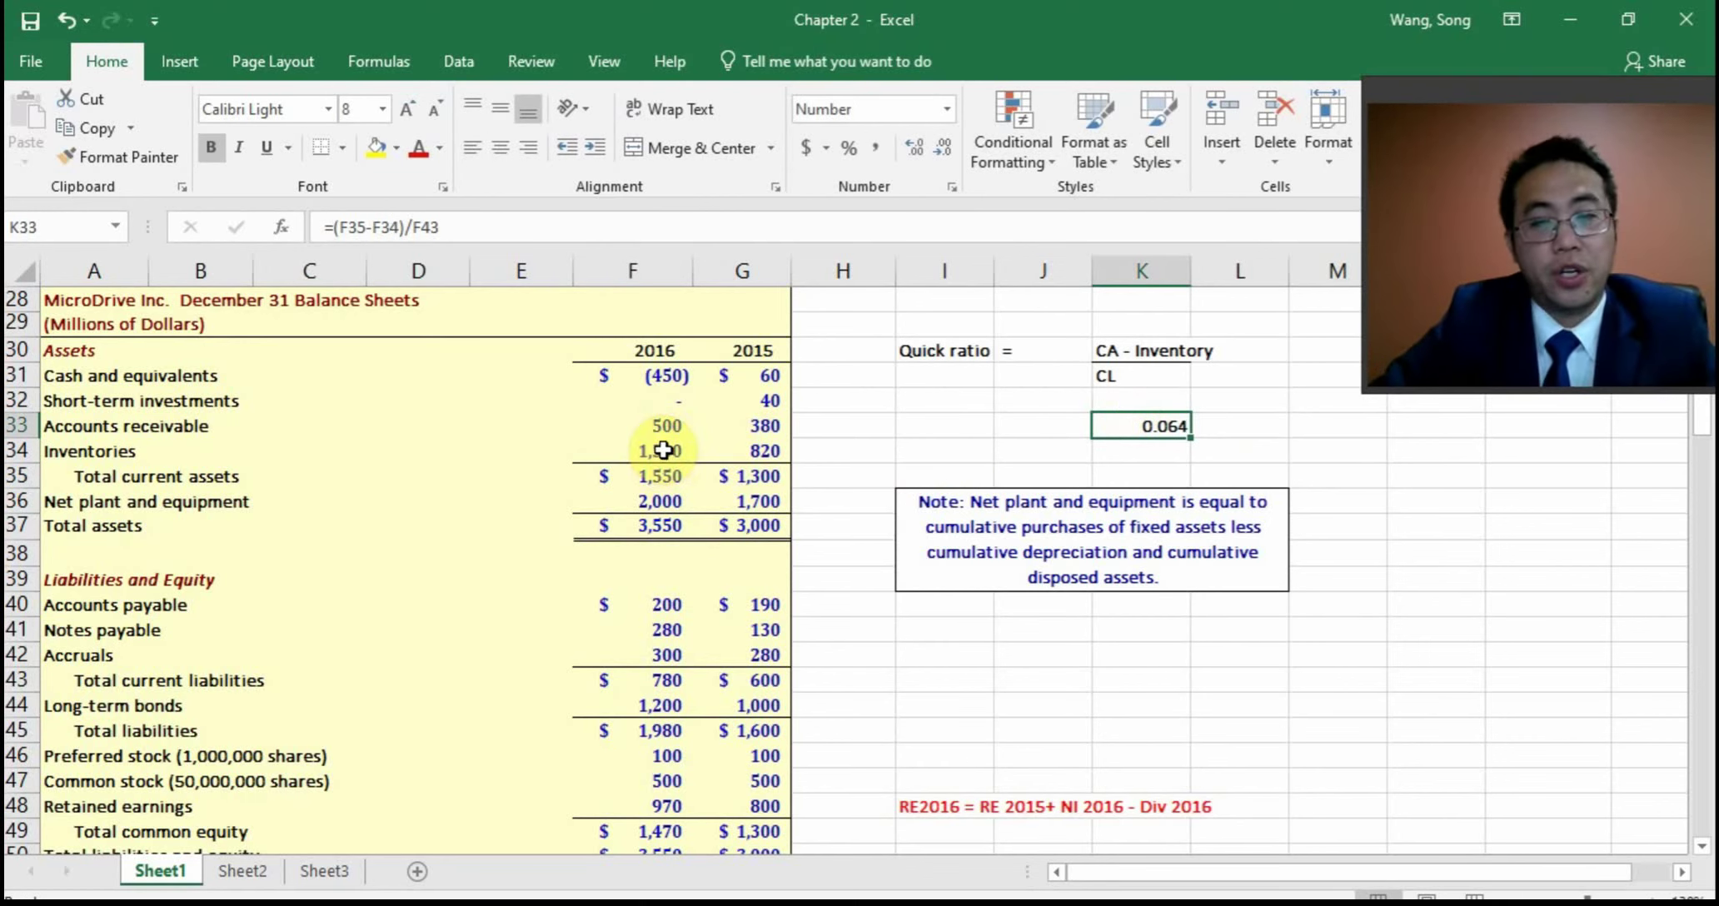
pyautogui.hotkey('ctrl', 'z')
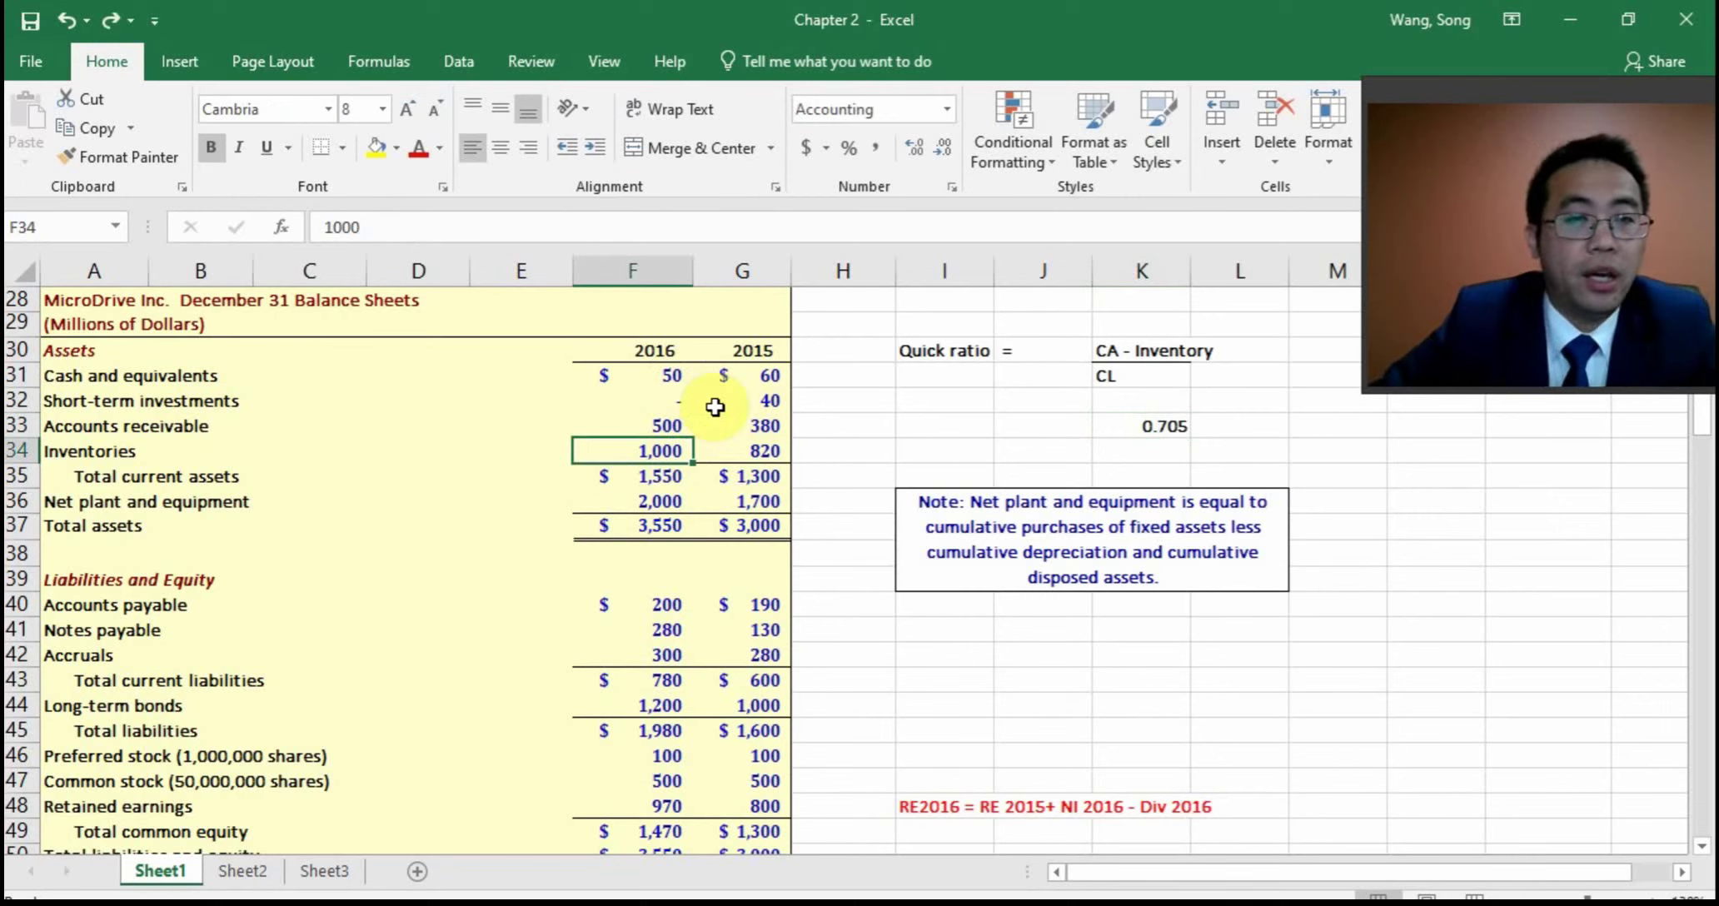
# Fill the 2016 cells for cash (F31), total current assets (F35) and total current liabilities (F43) with yellow
pyautogui.click(646, 383)
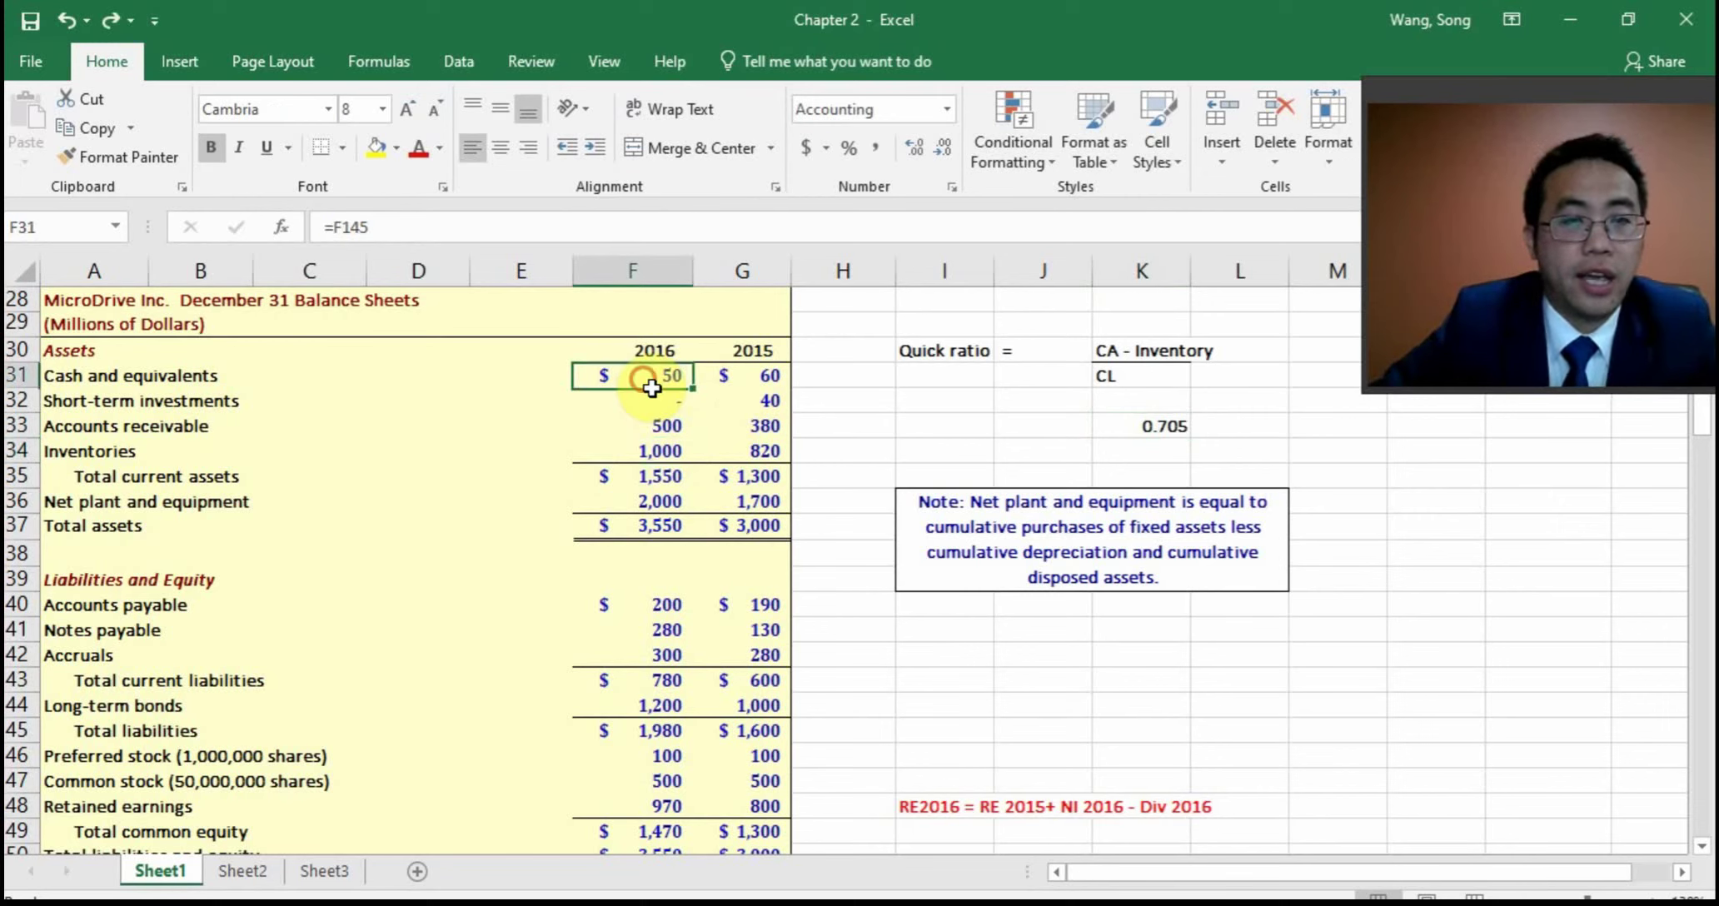
pyautogui.click(384, 151)
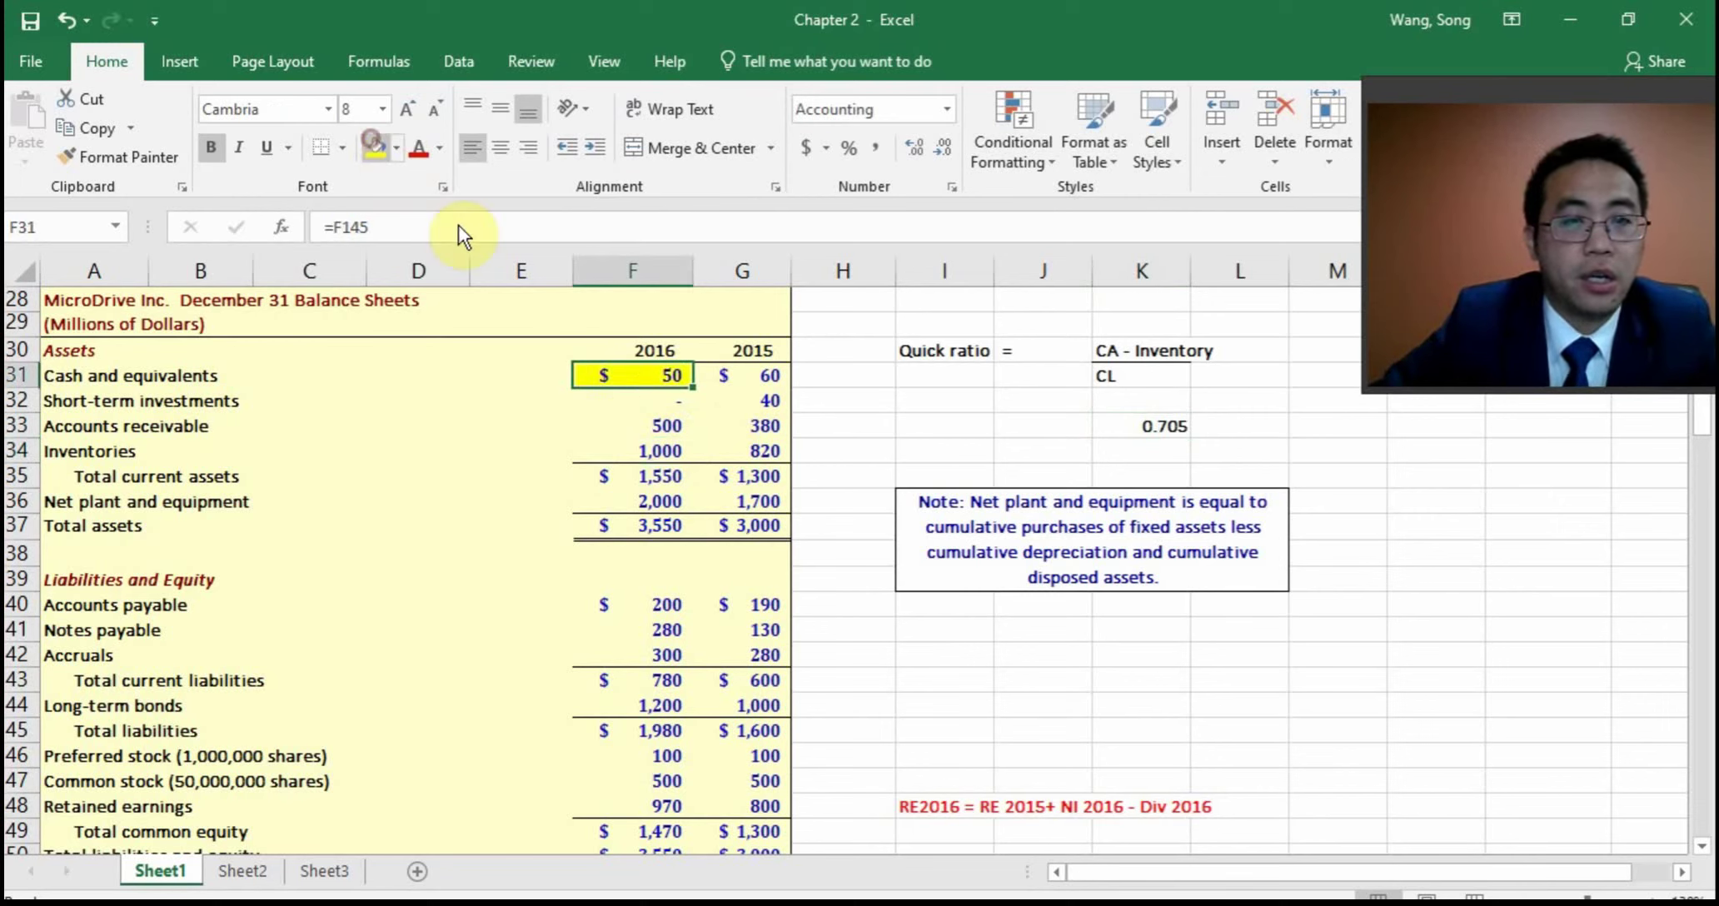
pyautogui.click(662, 478)
pyautogui.click(377, 151)
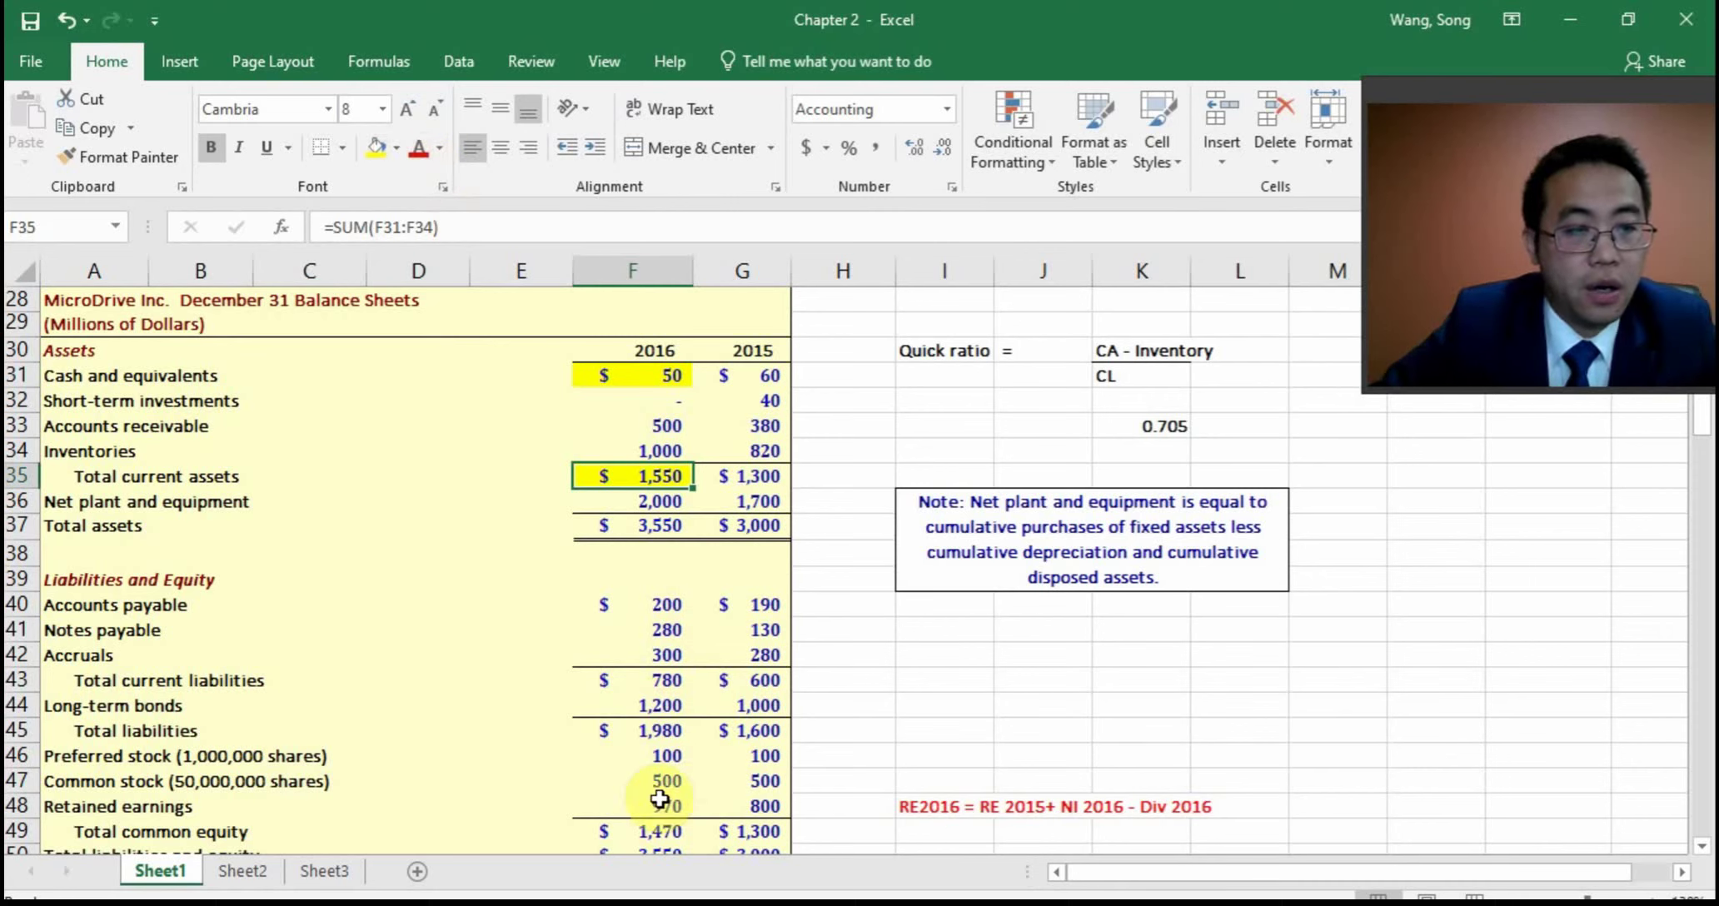
pyautogui.click(663, 681)
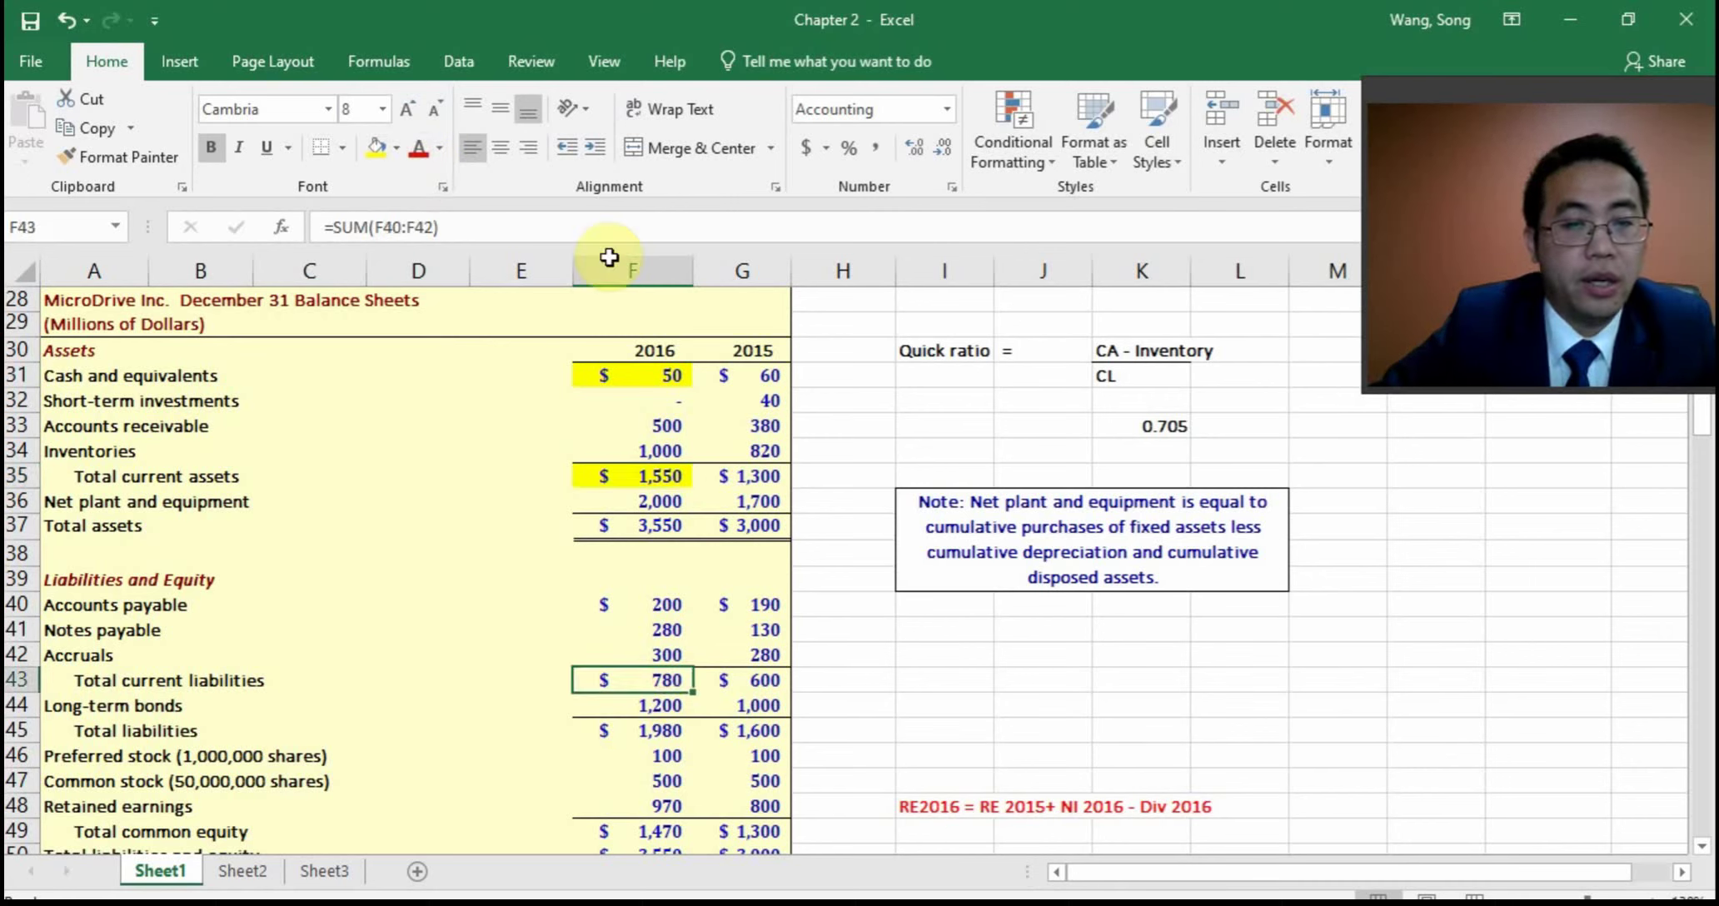
pyautogui.click(384, 162)
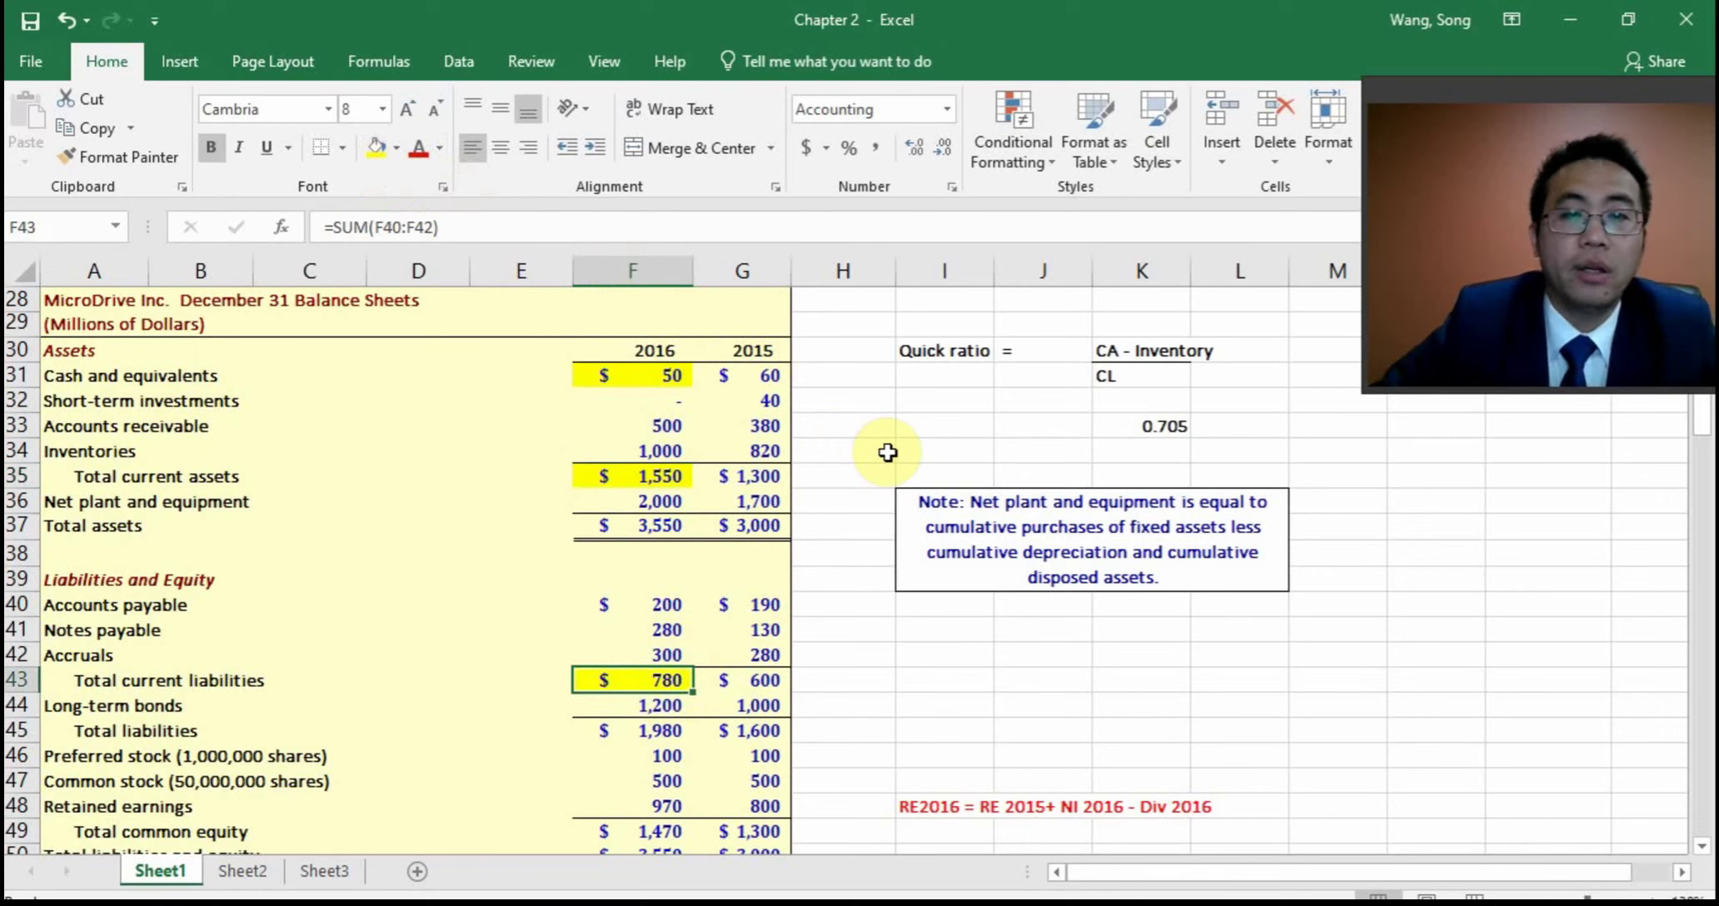
# Test the inventory increase again with 1500 in F34 to compare the highlighted cells, and undo it
pyautogui.click(662, 451)
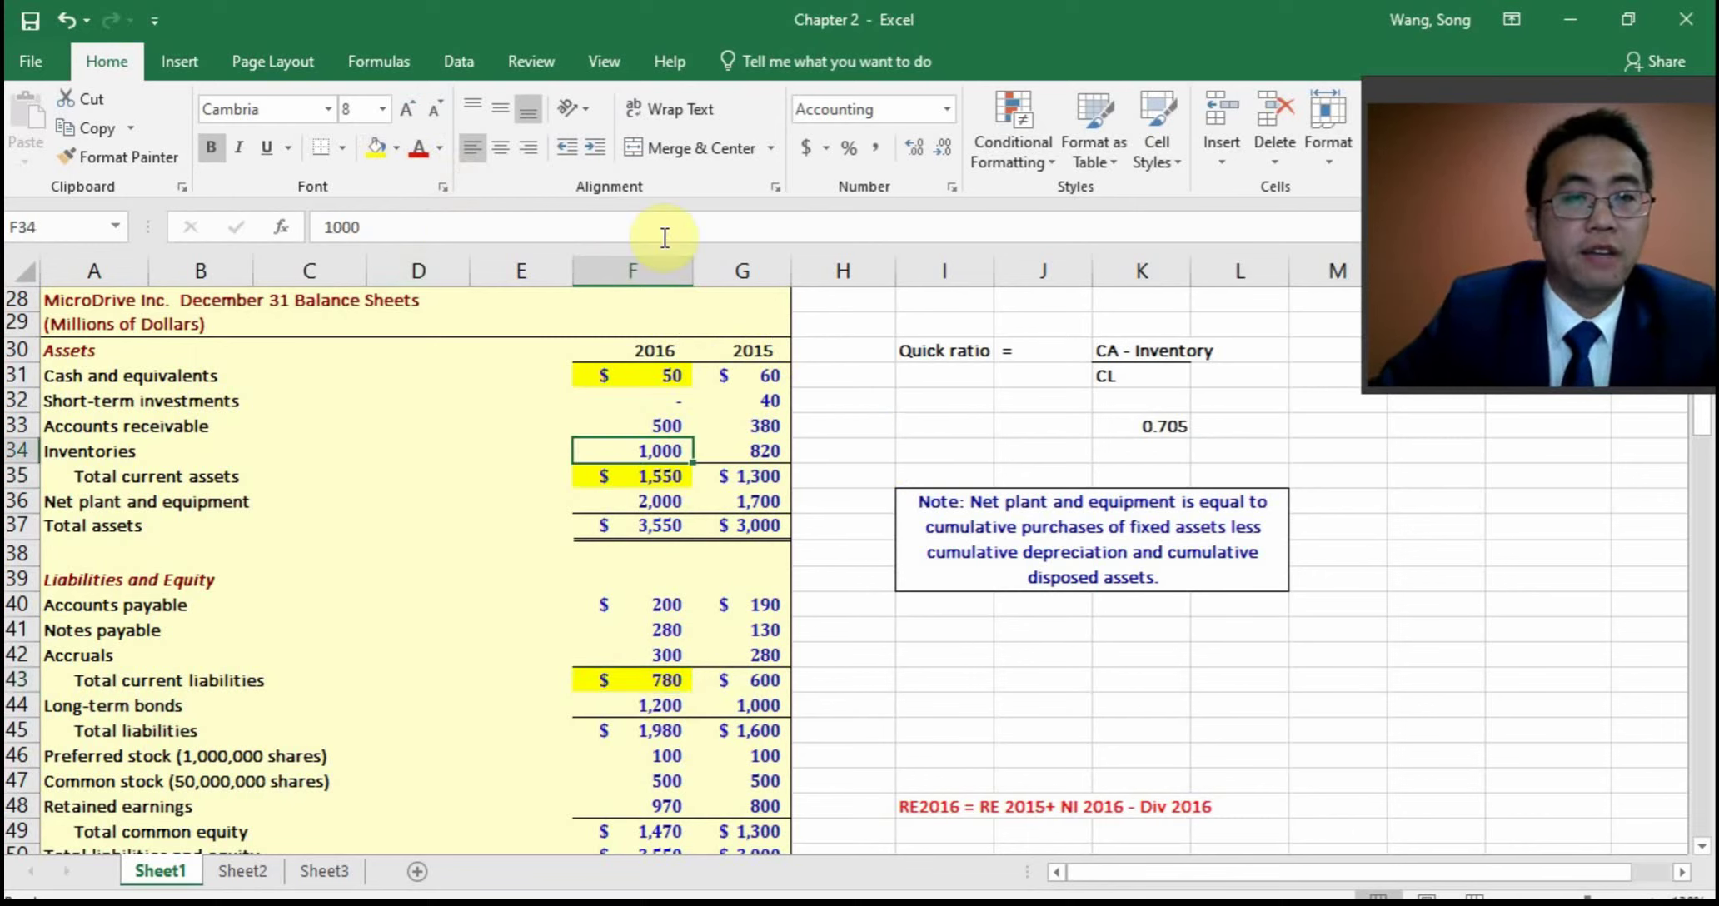
pyautogui.write('1')
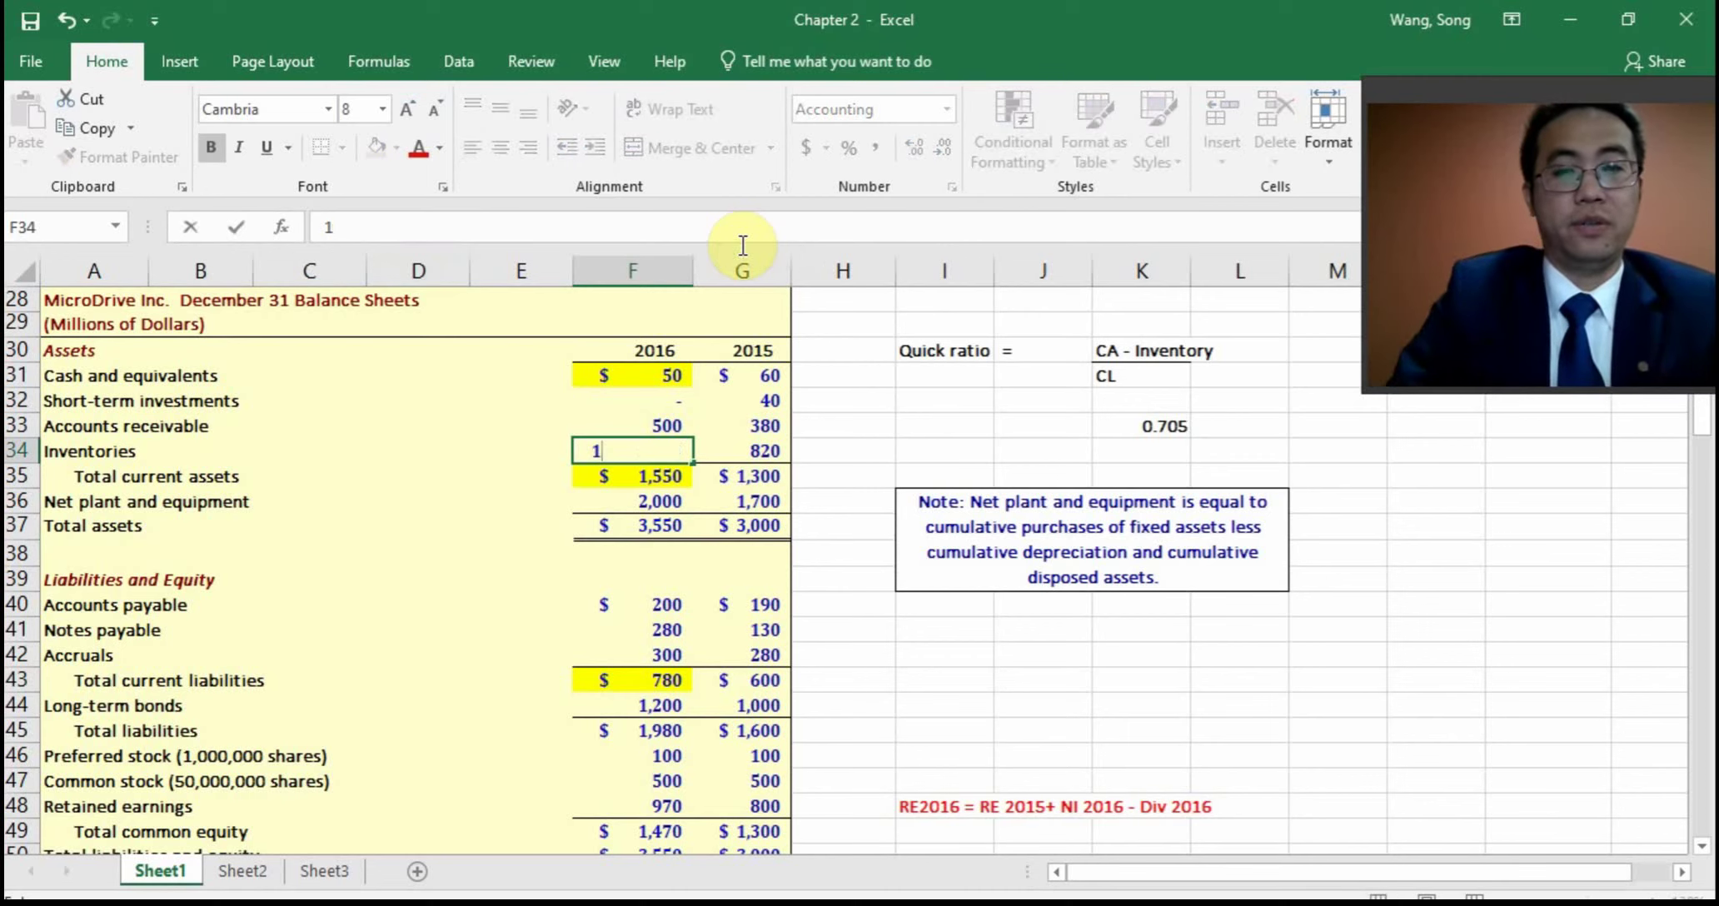
pyautogui.write('500')
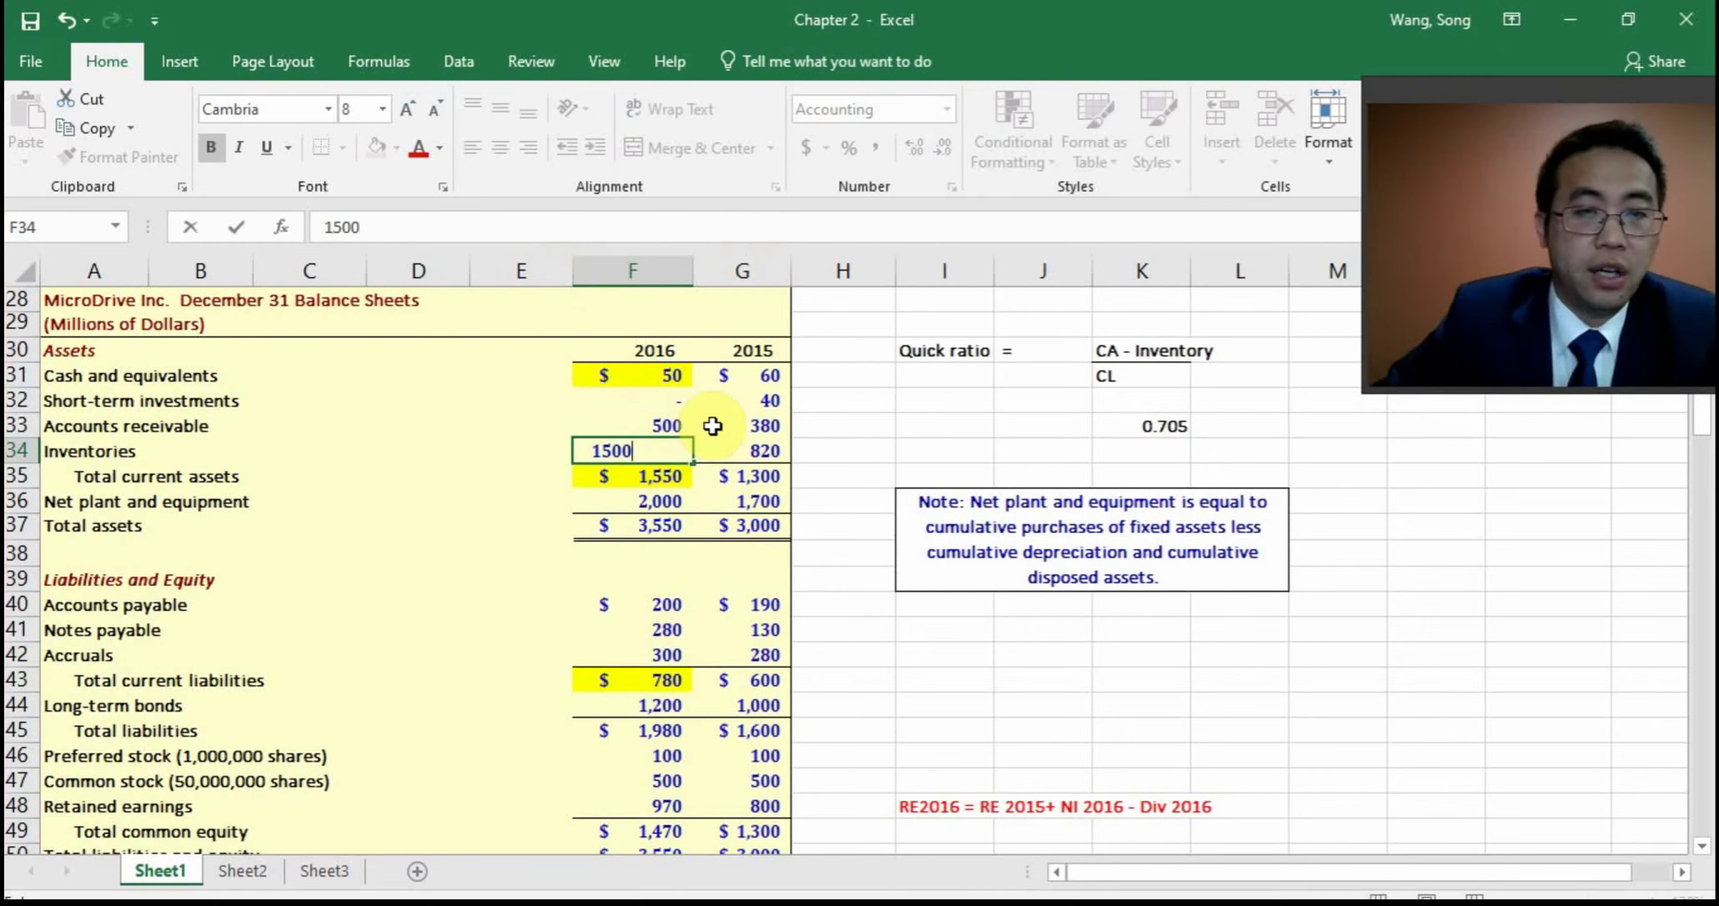
pyautogui.press('Return')
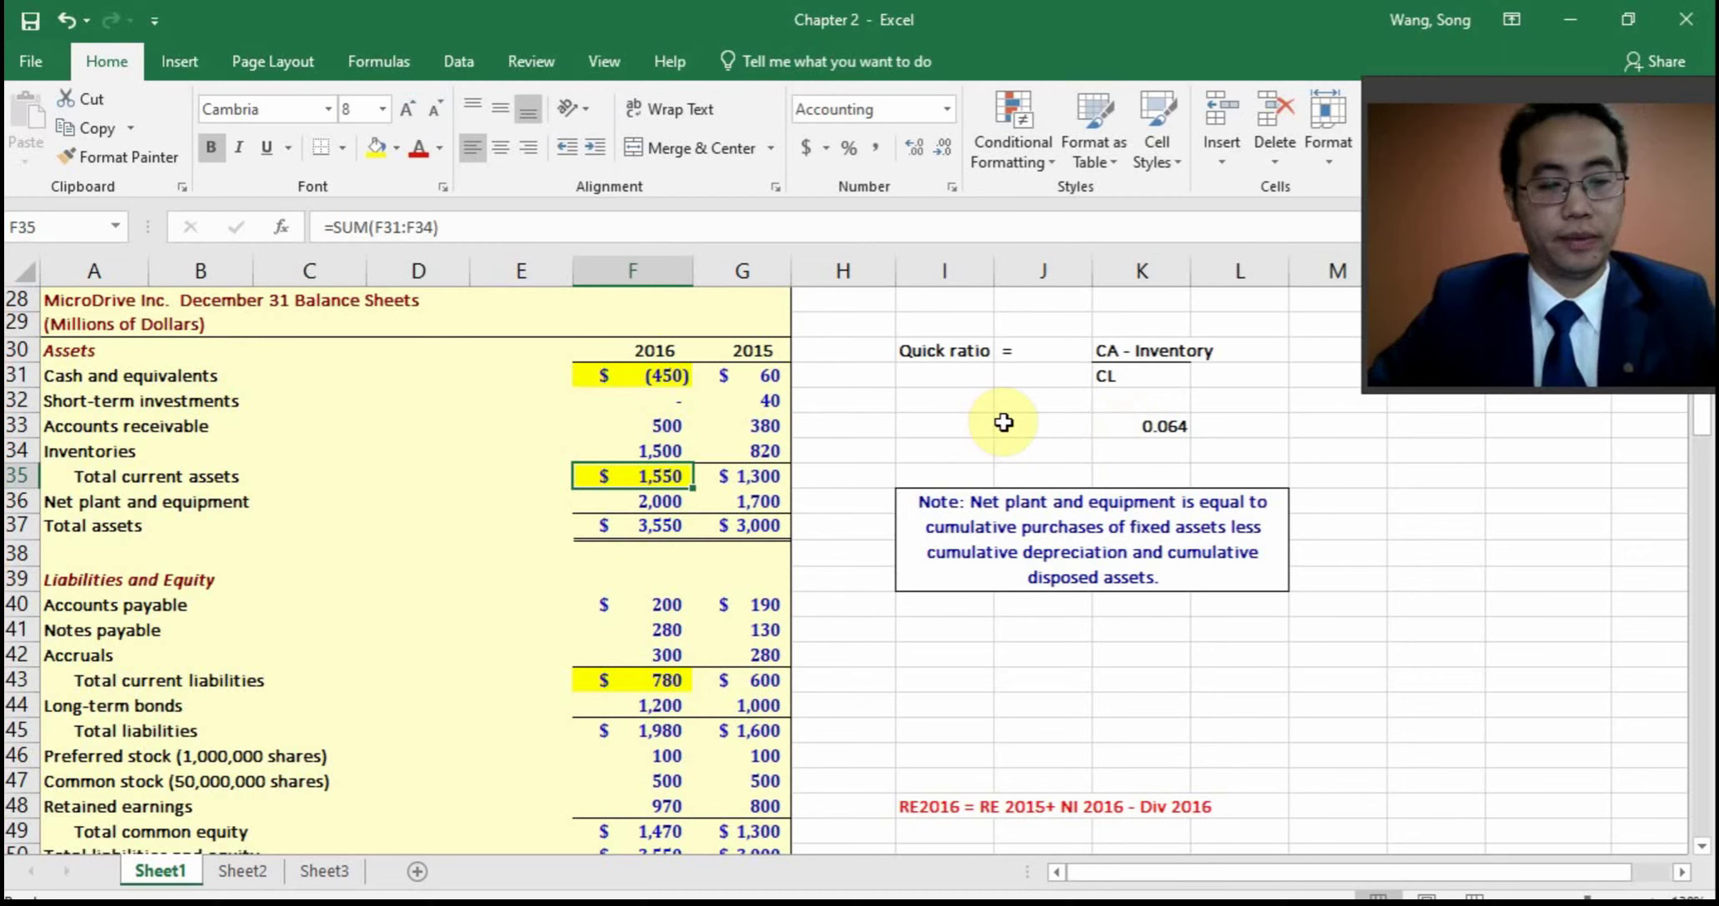
pyautogui.hotkey('ctrl', 'z')
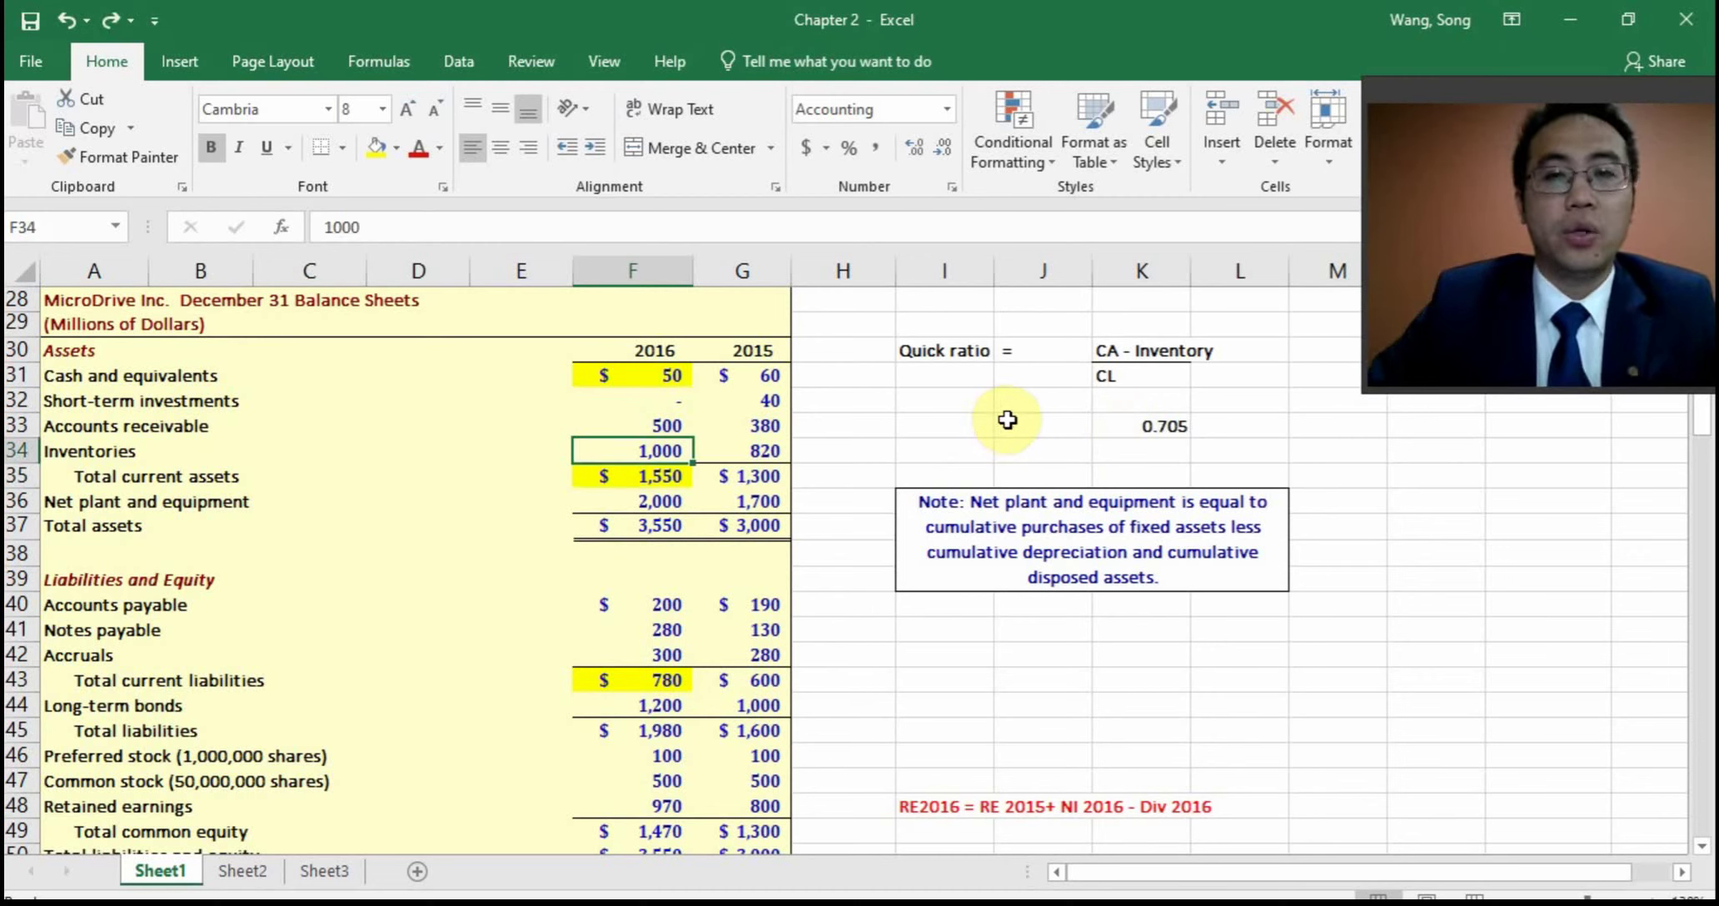
# Enter the note "Cash Effect of the activities" in I34 below the quick ratio calculation
pyautogui.click(975, 451)
pyautogui.write('Cash ')
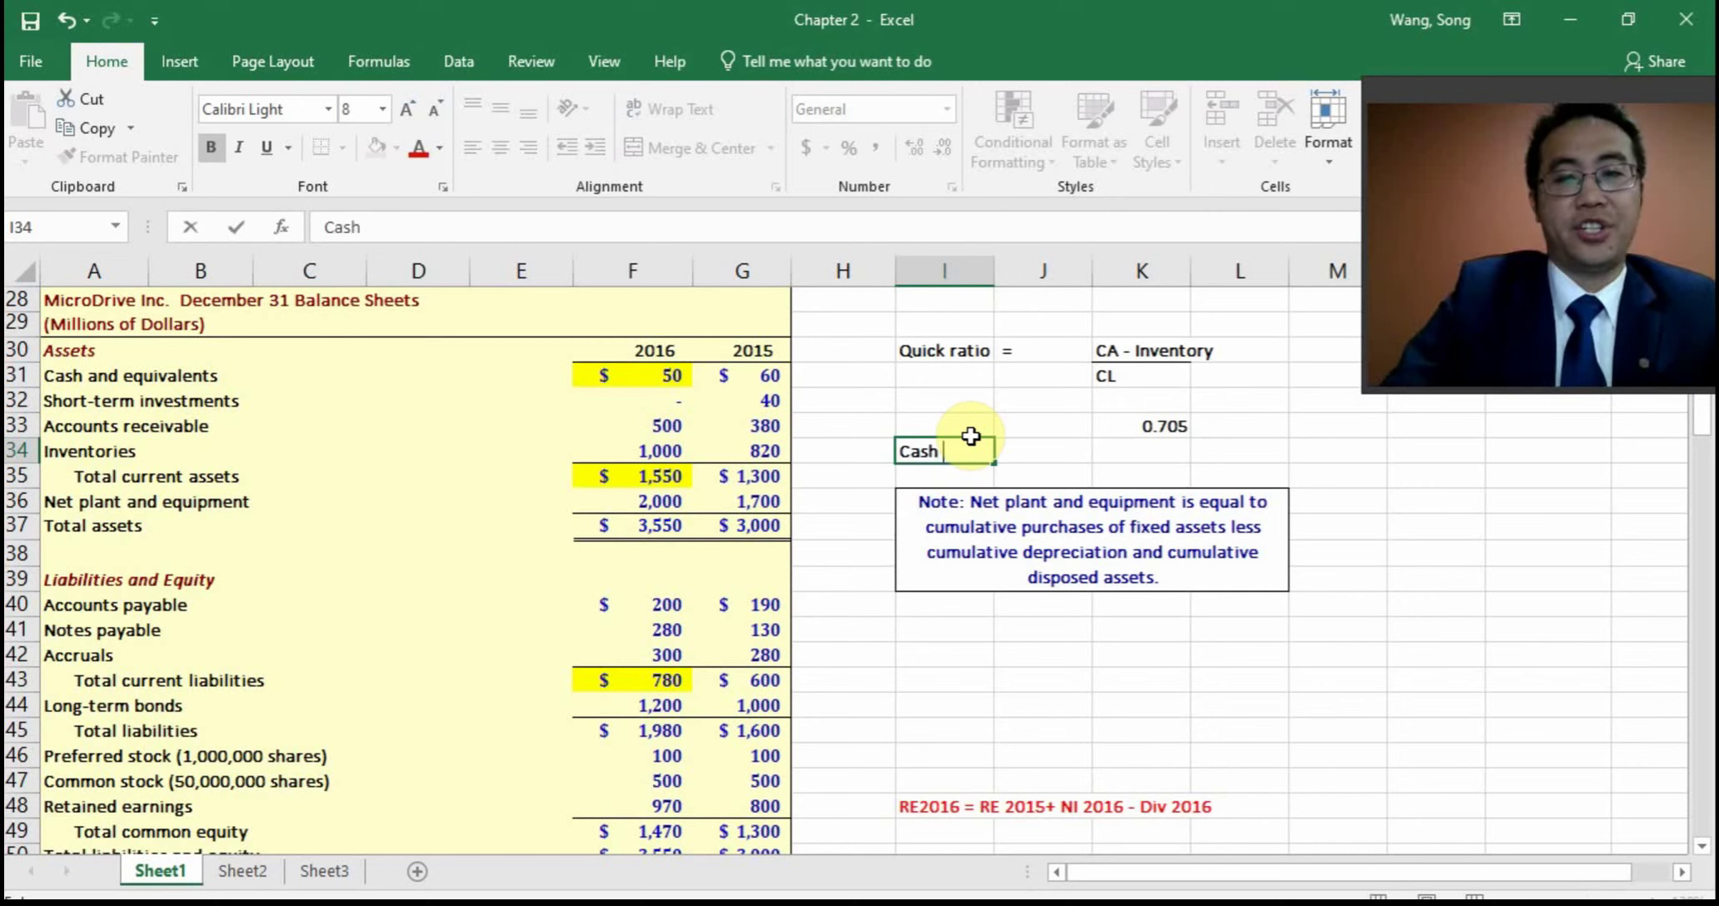
pyautogui.write('Effect of the activities')
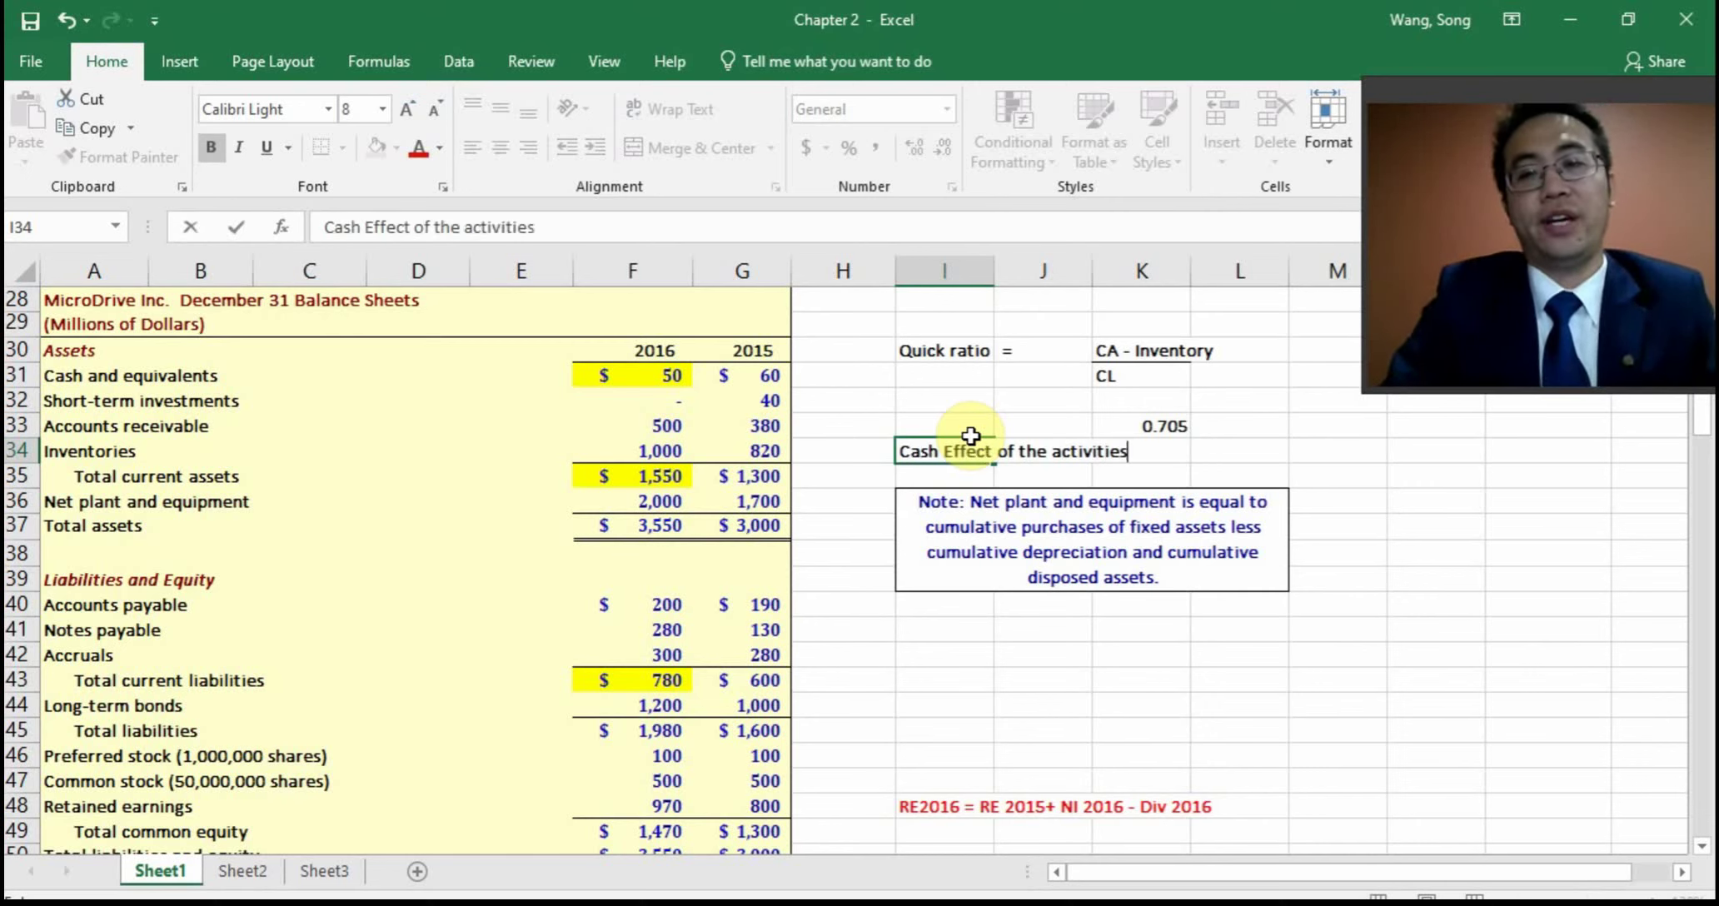
pyautogui.press('Return')
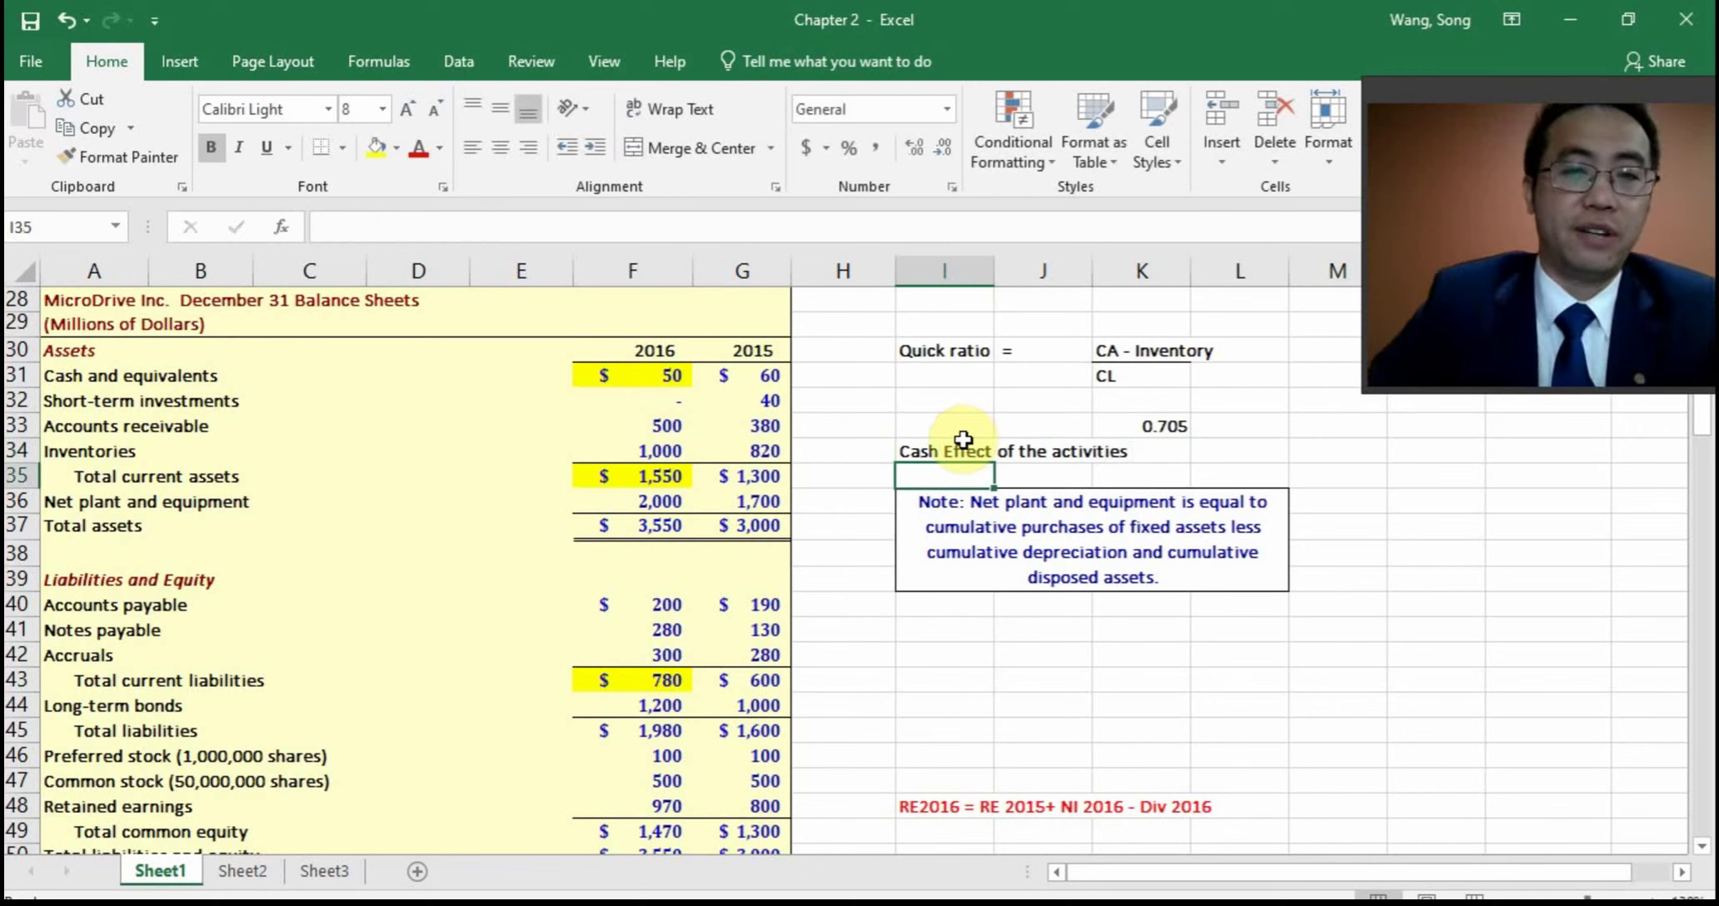
# Examine the 2016 inventories, short-term investments, cash and total current assets cells and what each contains
pyautogui.click(664, 452)
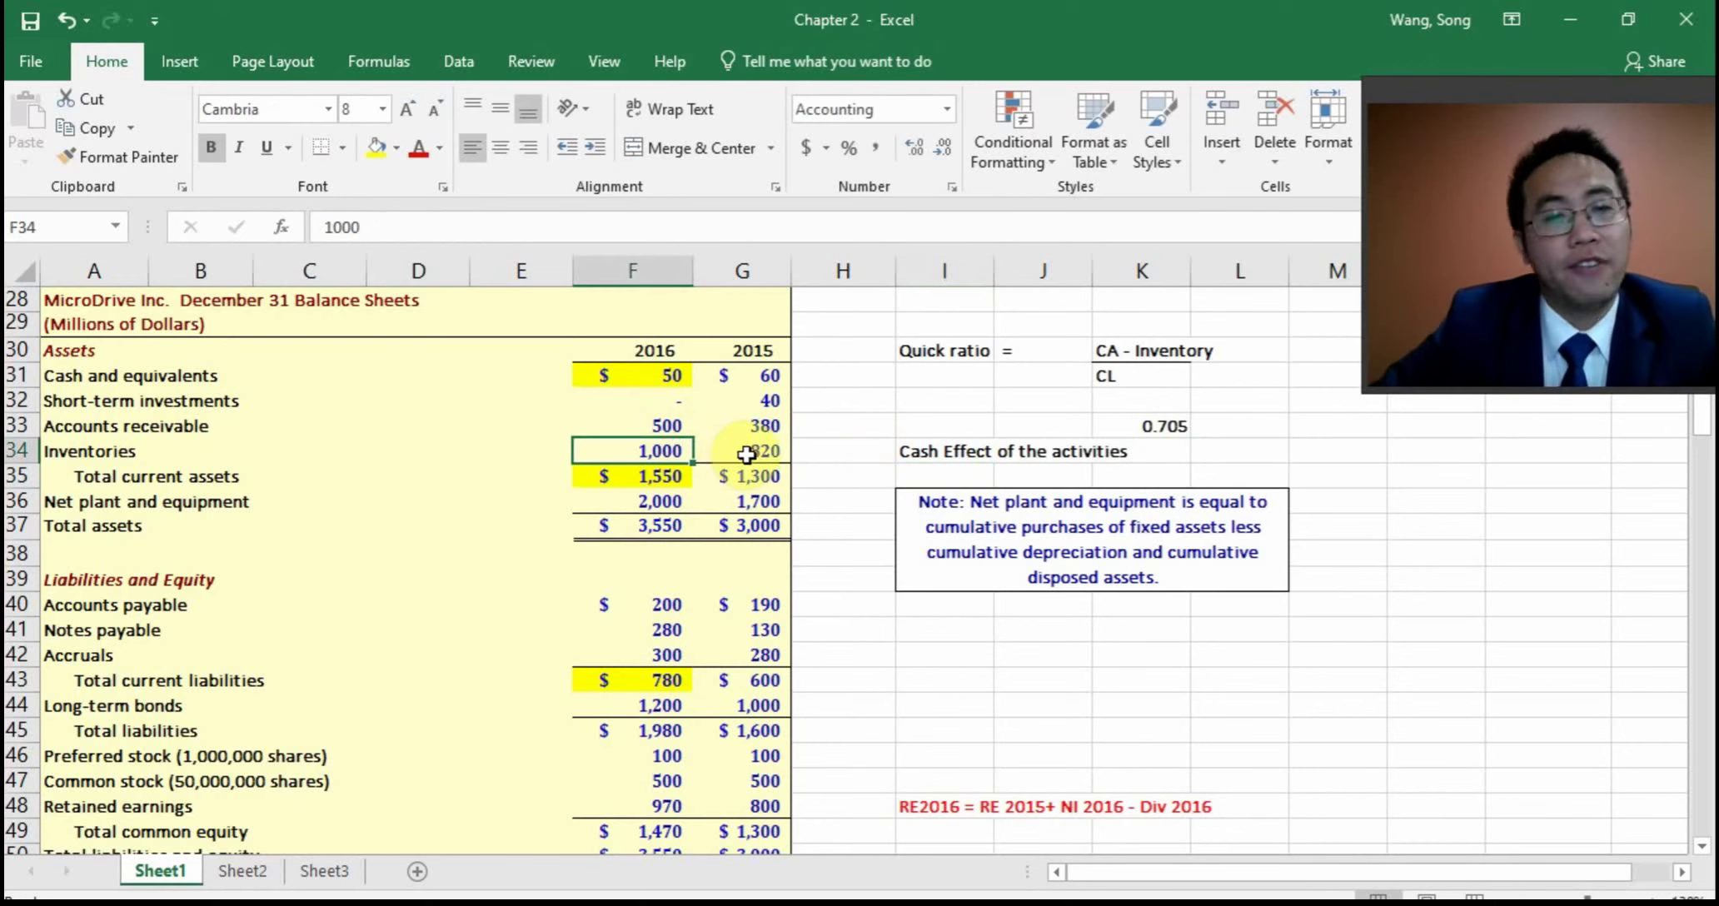
pyautogui.click(670, 401)
pyautogui.click(688, 374)
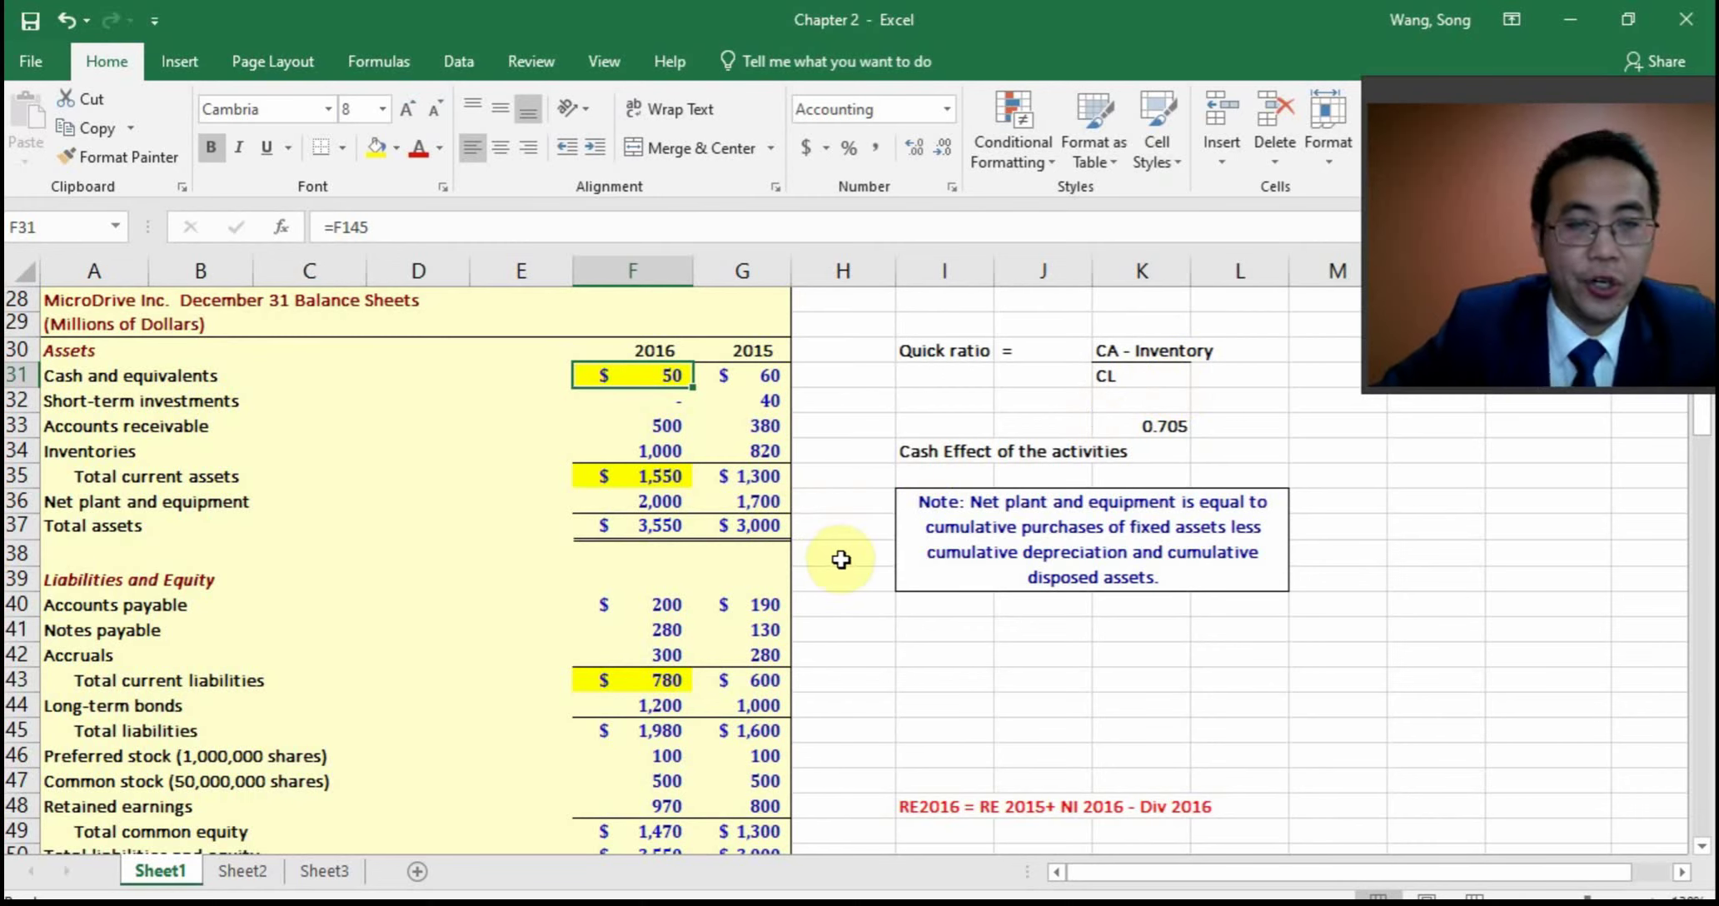
pyautogui.click(666, 477)
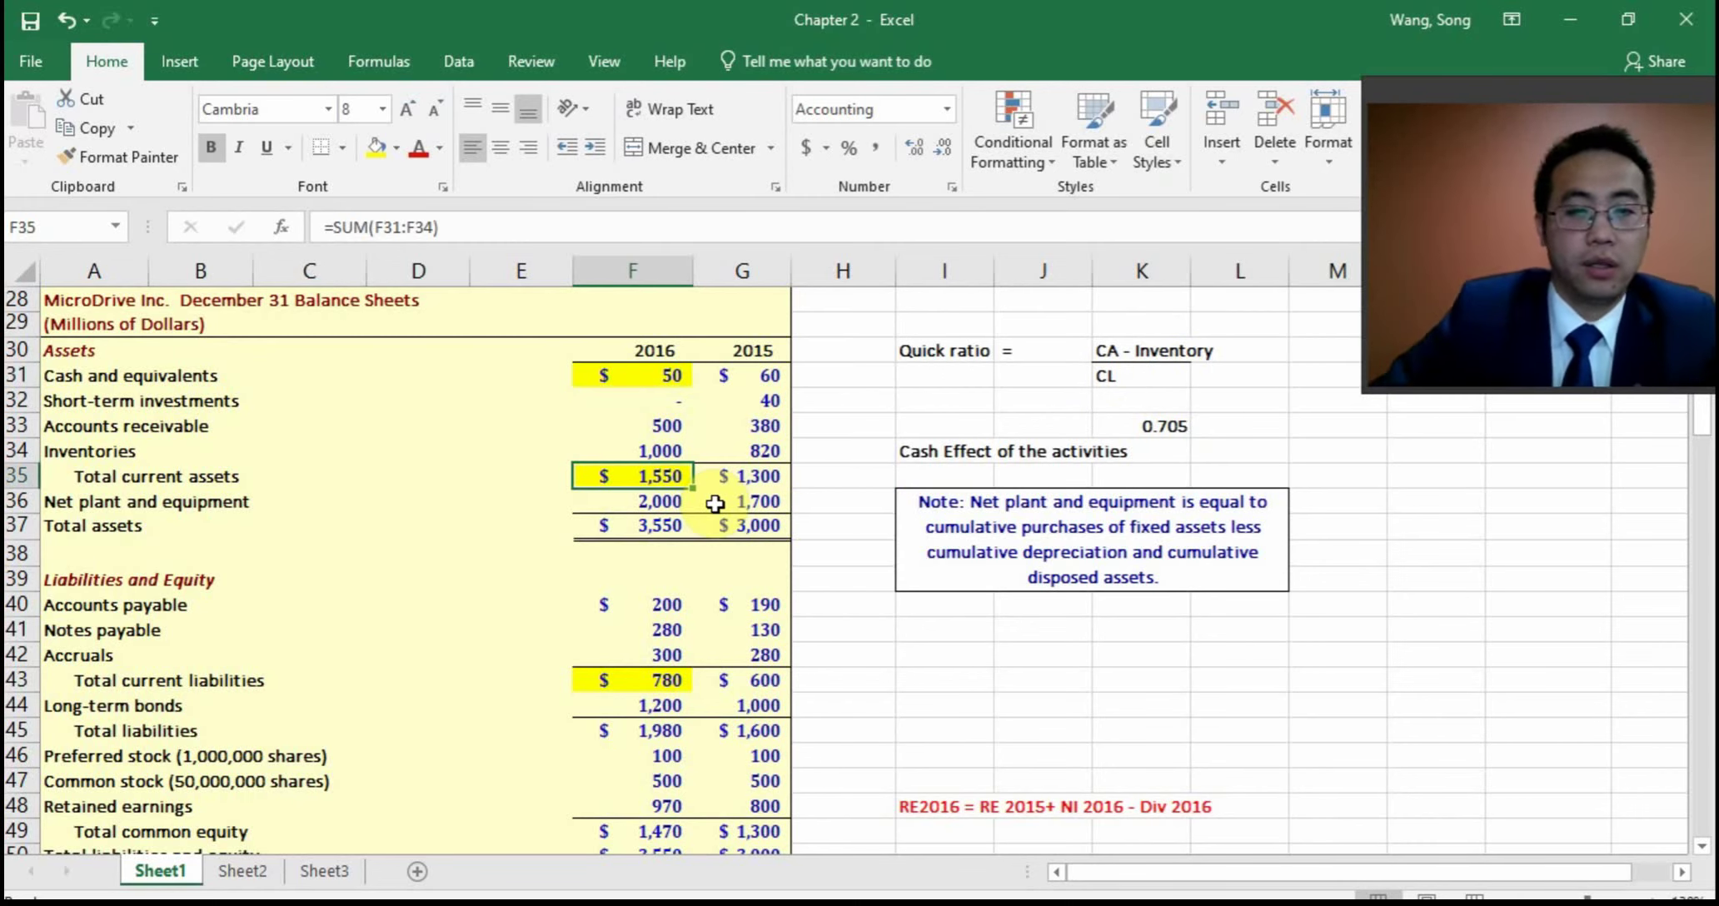
# Check question b in the Assignment 1 document, return to the Chapter 2 workbook and enter the label "Debt Ratio" in I43 with "=" in J43
pyautogui.hotkey('alt', 'Tab')
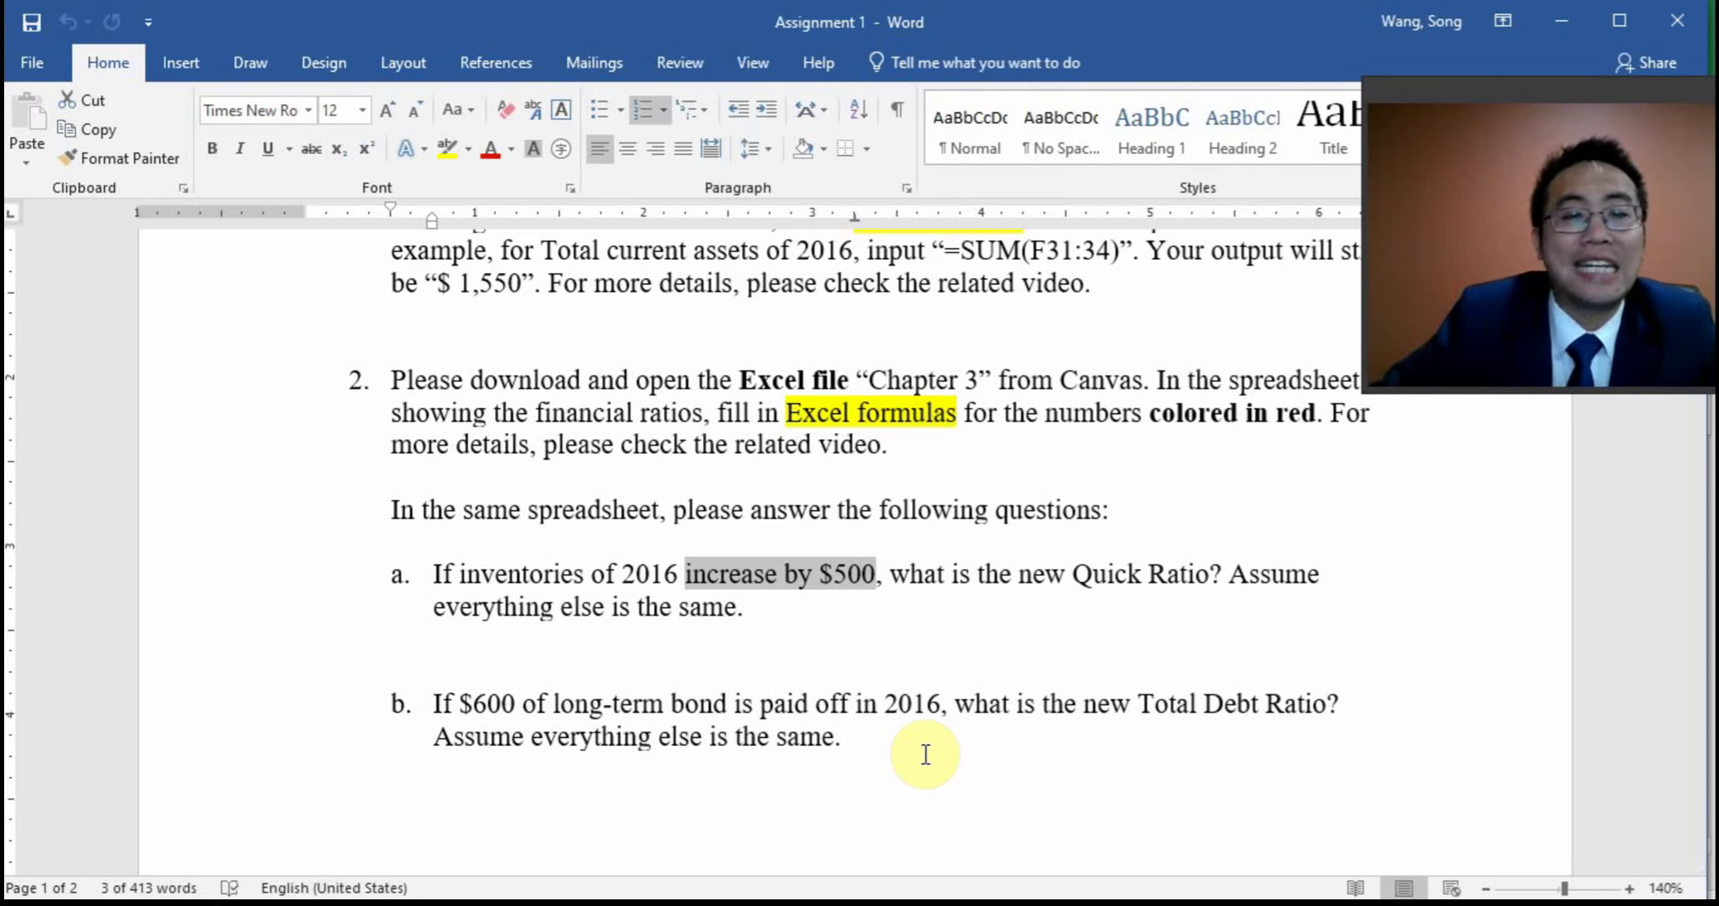
pyautogui.hotkey('alt', 'Tab')
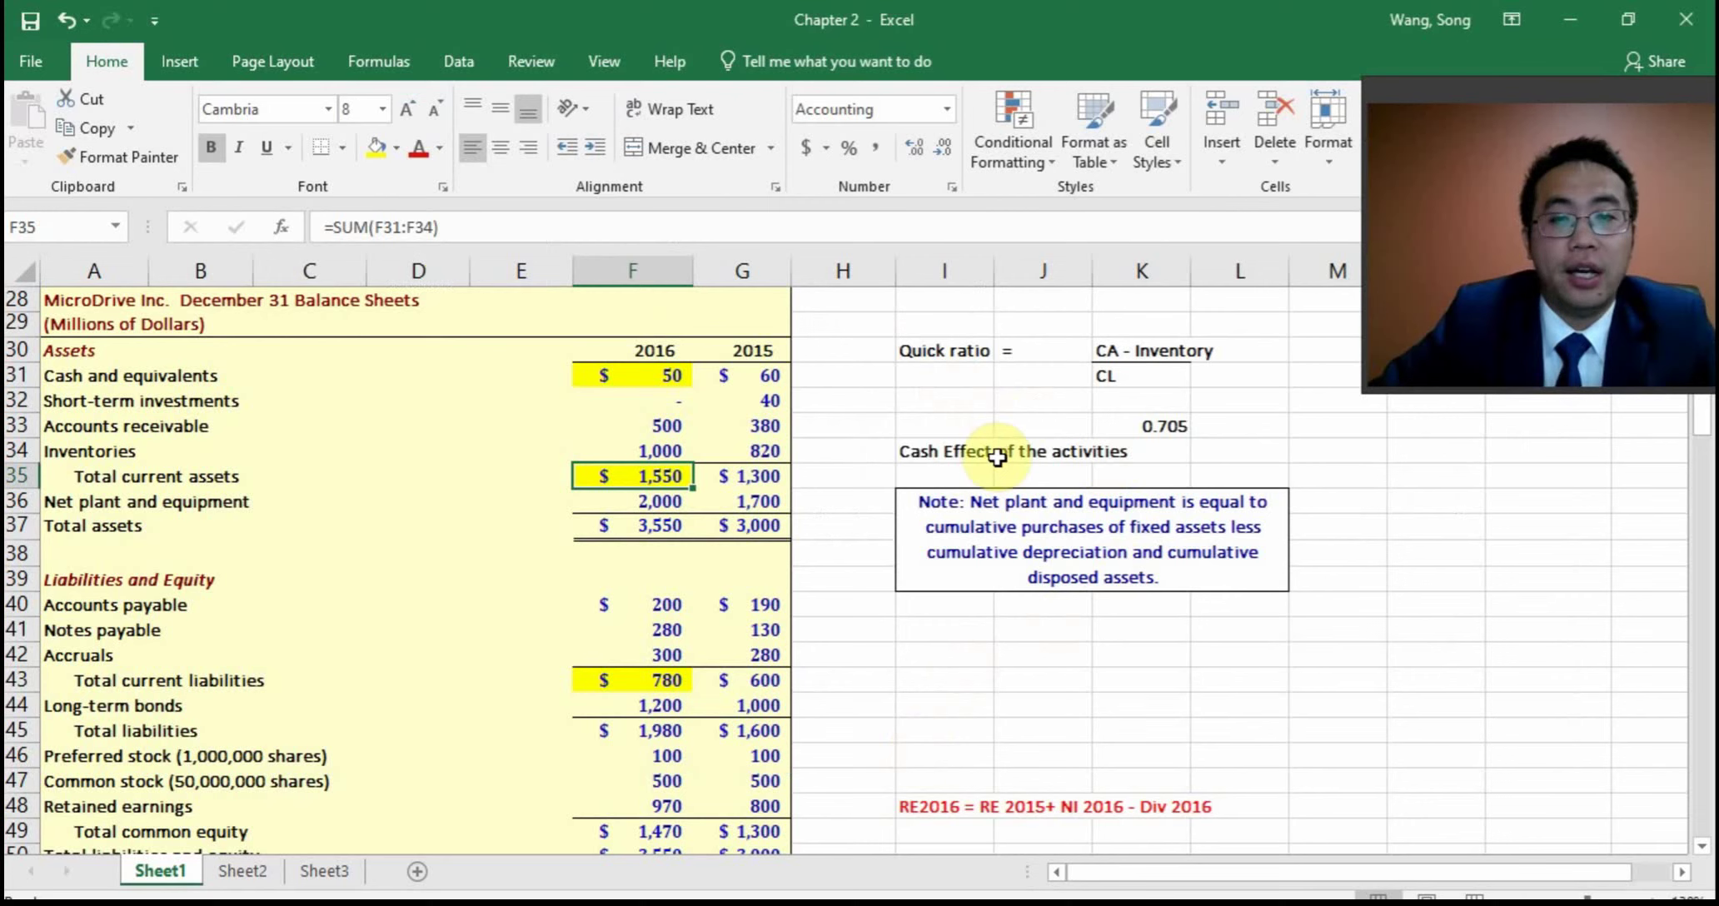
pyautogui.click(942, 669)
pyautogui.write('D')
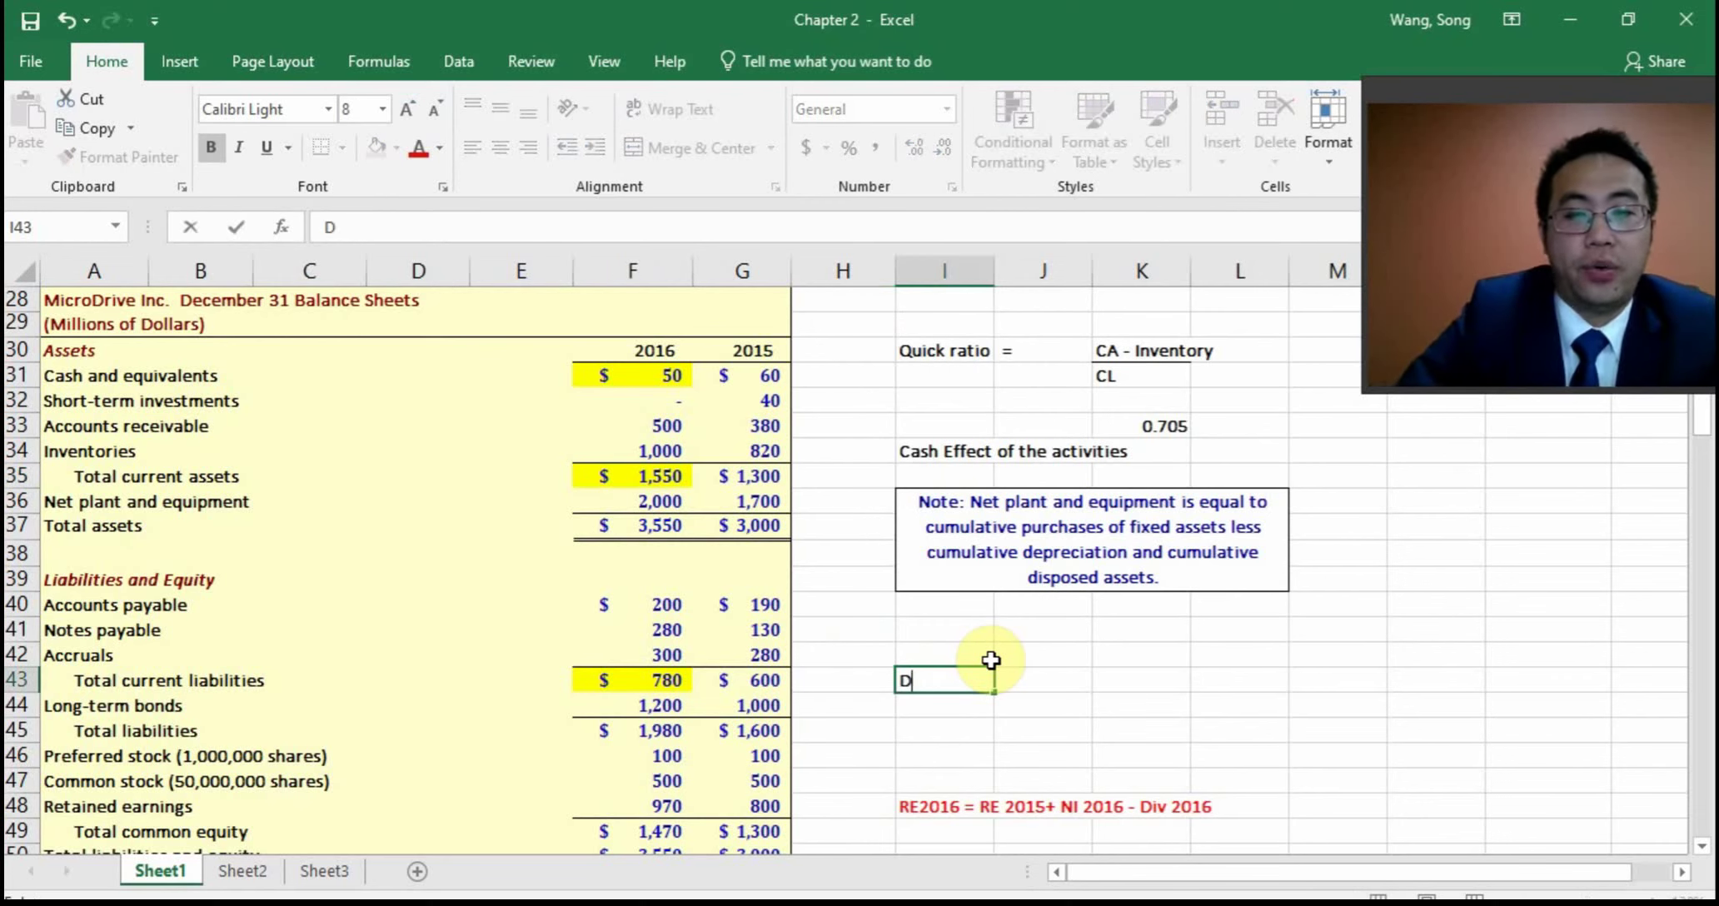
pyautogui.write('ebt Ratio')
pyautogui.press('Tab')
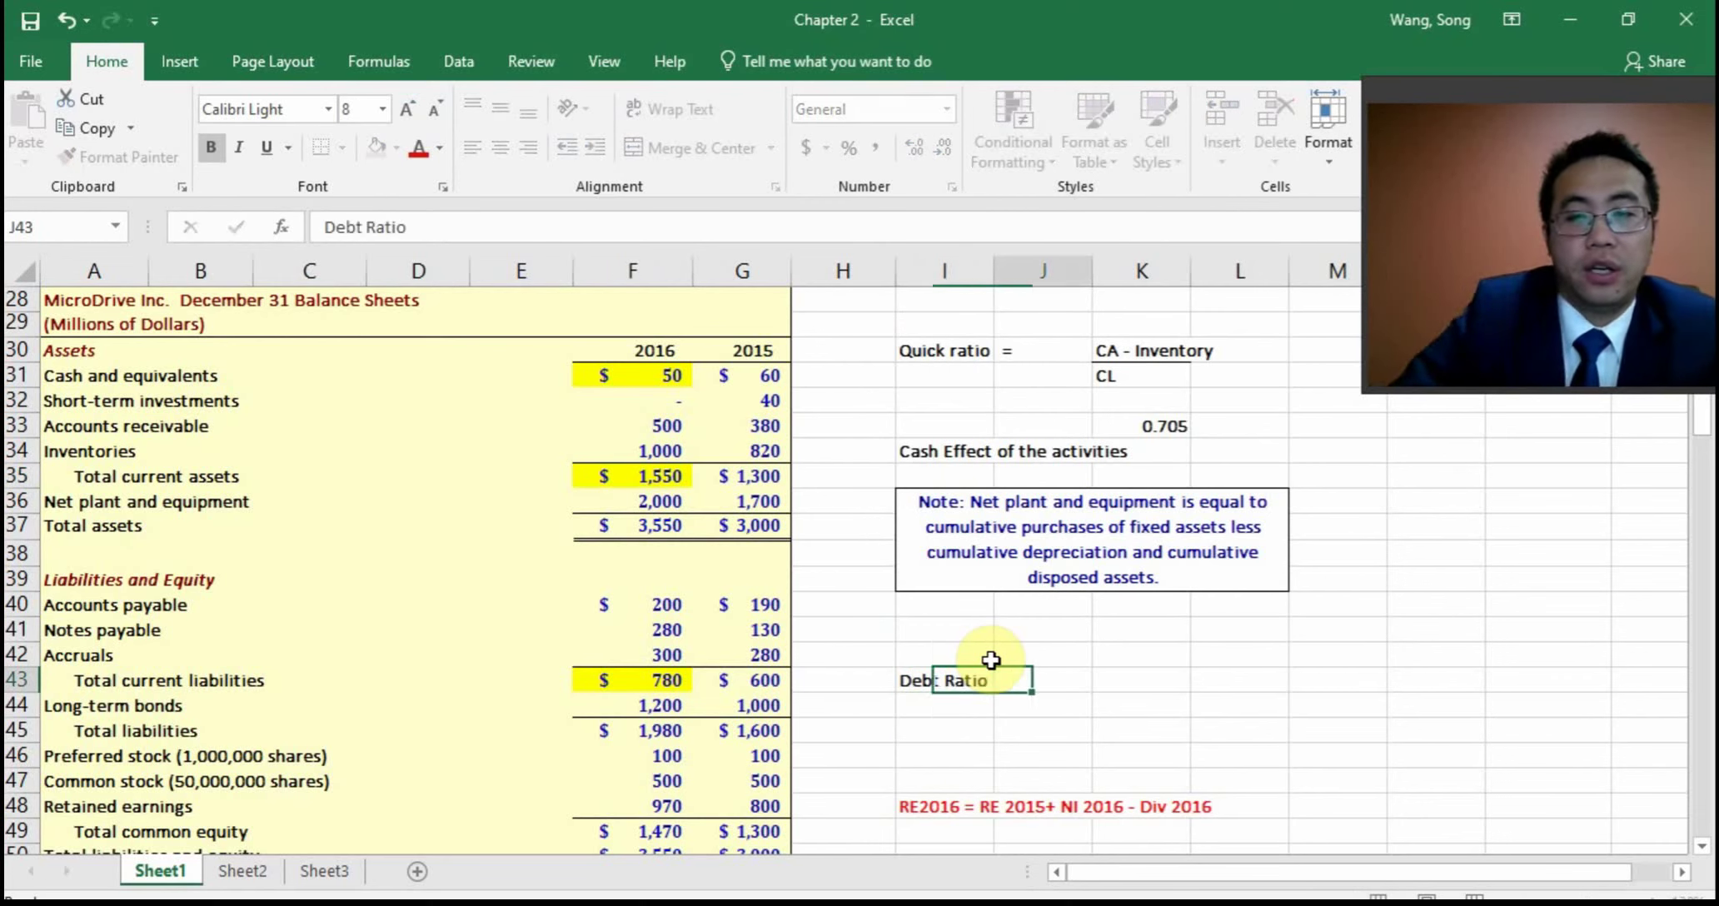
pyautogui.press('Tab')
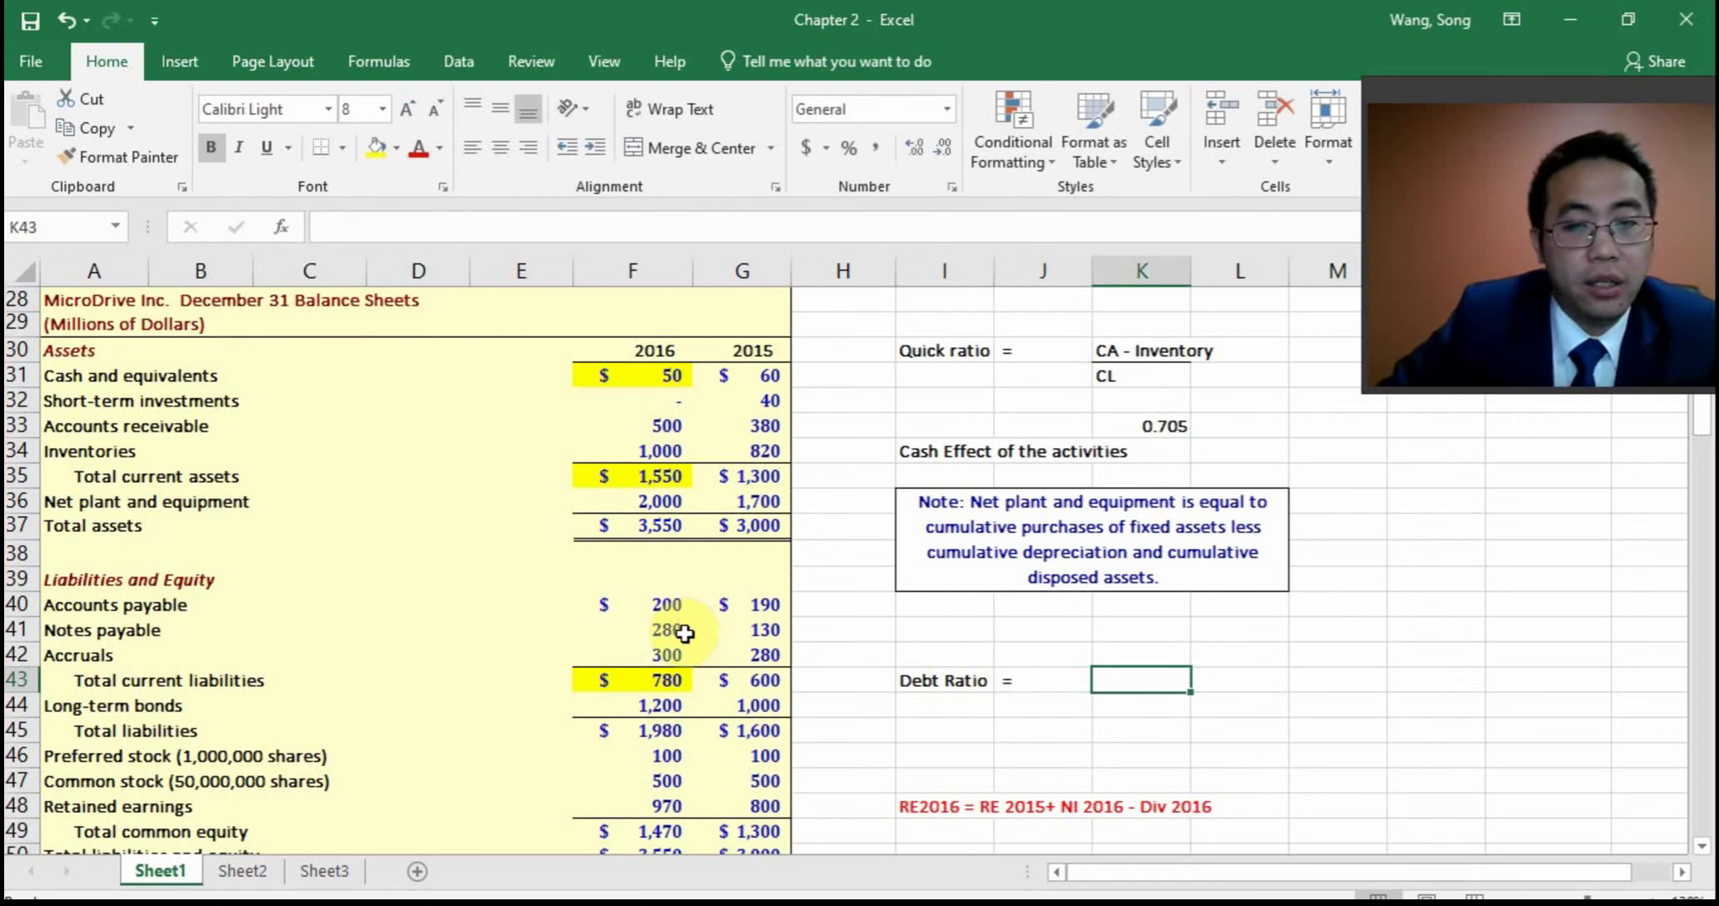
# Write the debt ratio definition as "Notes + LTB" in K43 over "TA" in K44, with a bottom border under K43
pyautogui.write('Note')
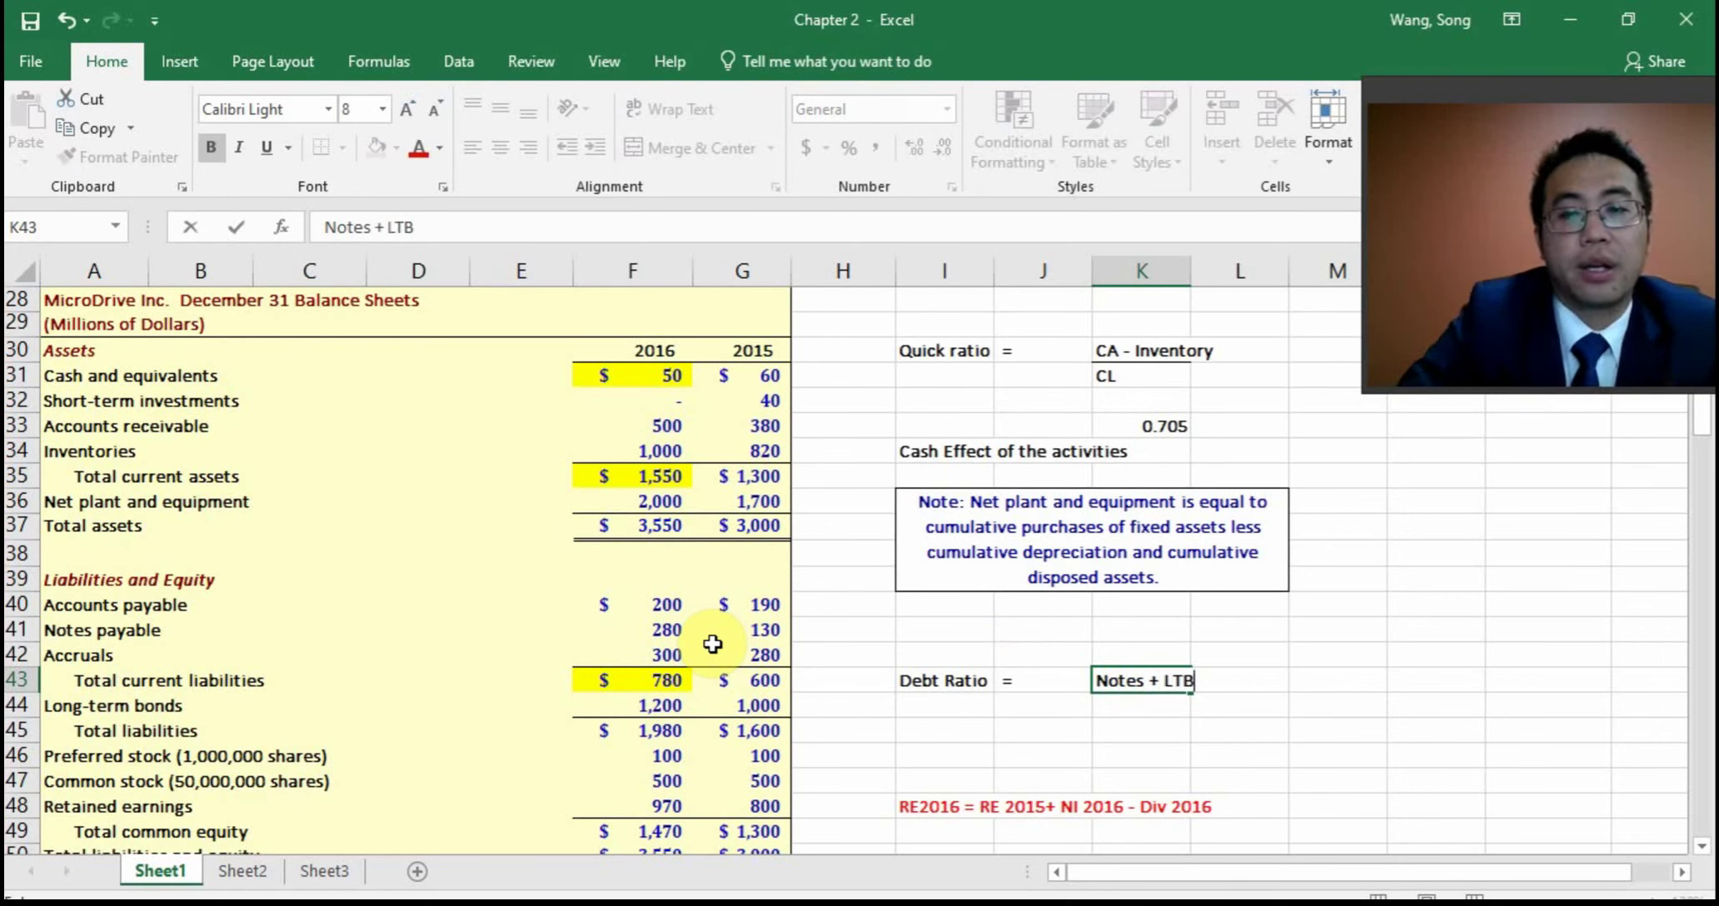
pyautogui.write('s + LTB')
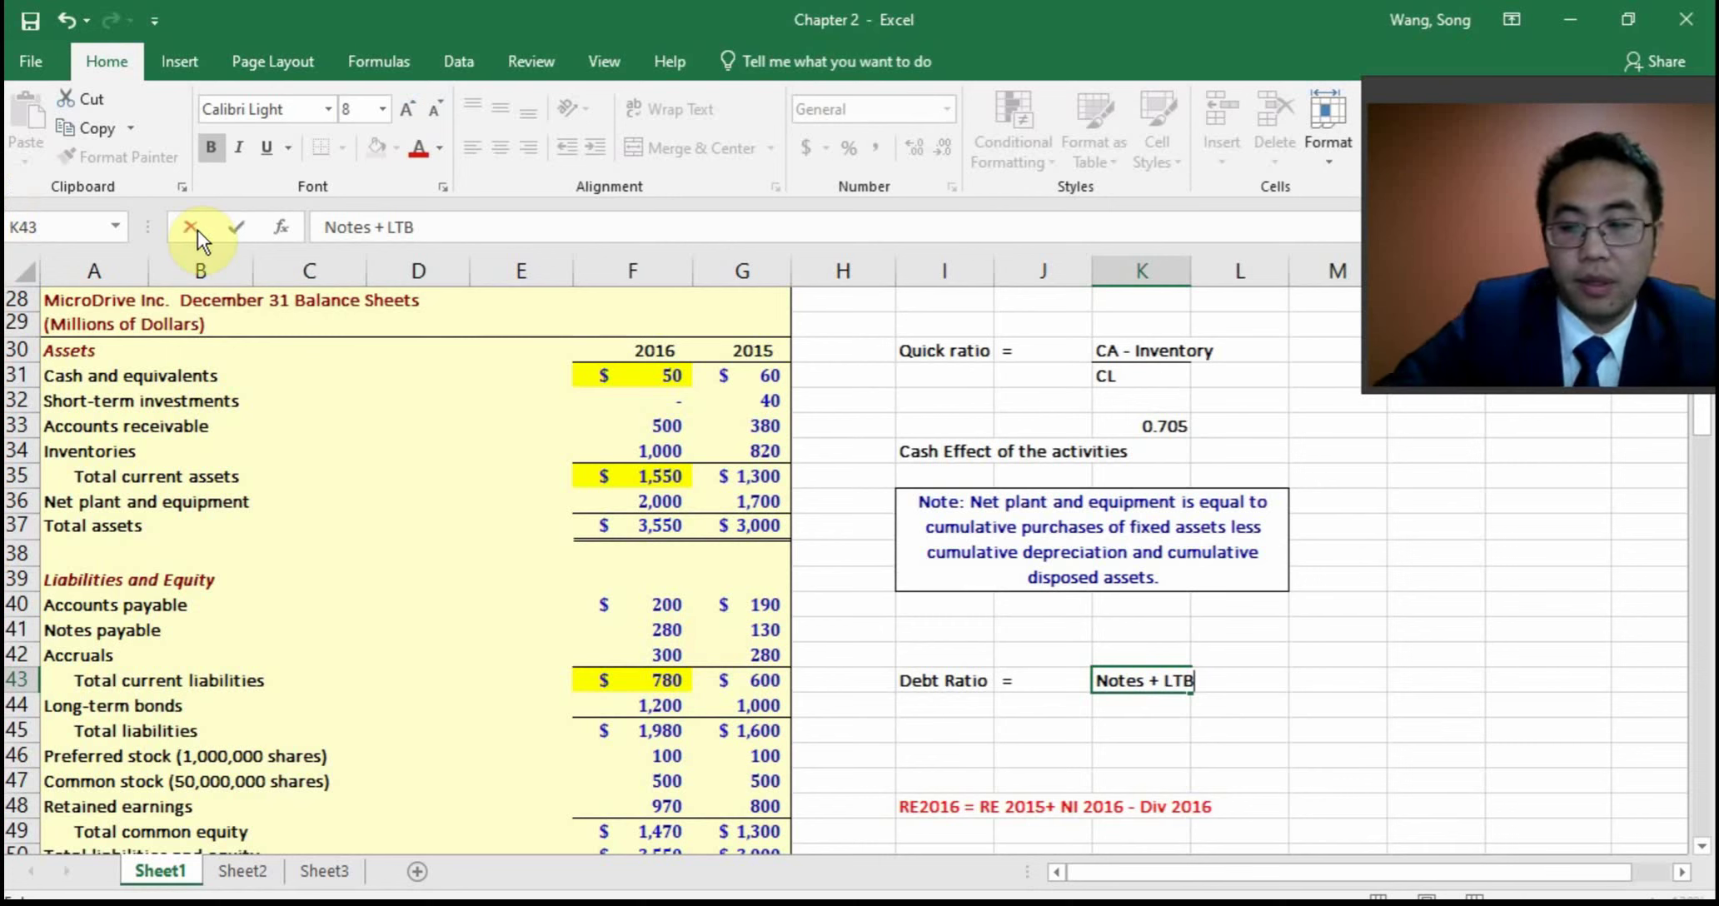
pyautogui.press('Return')
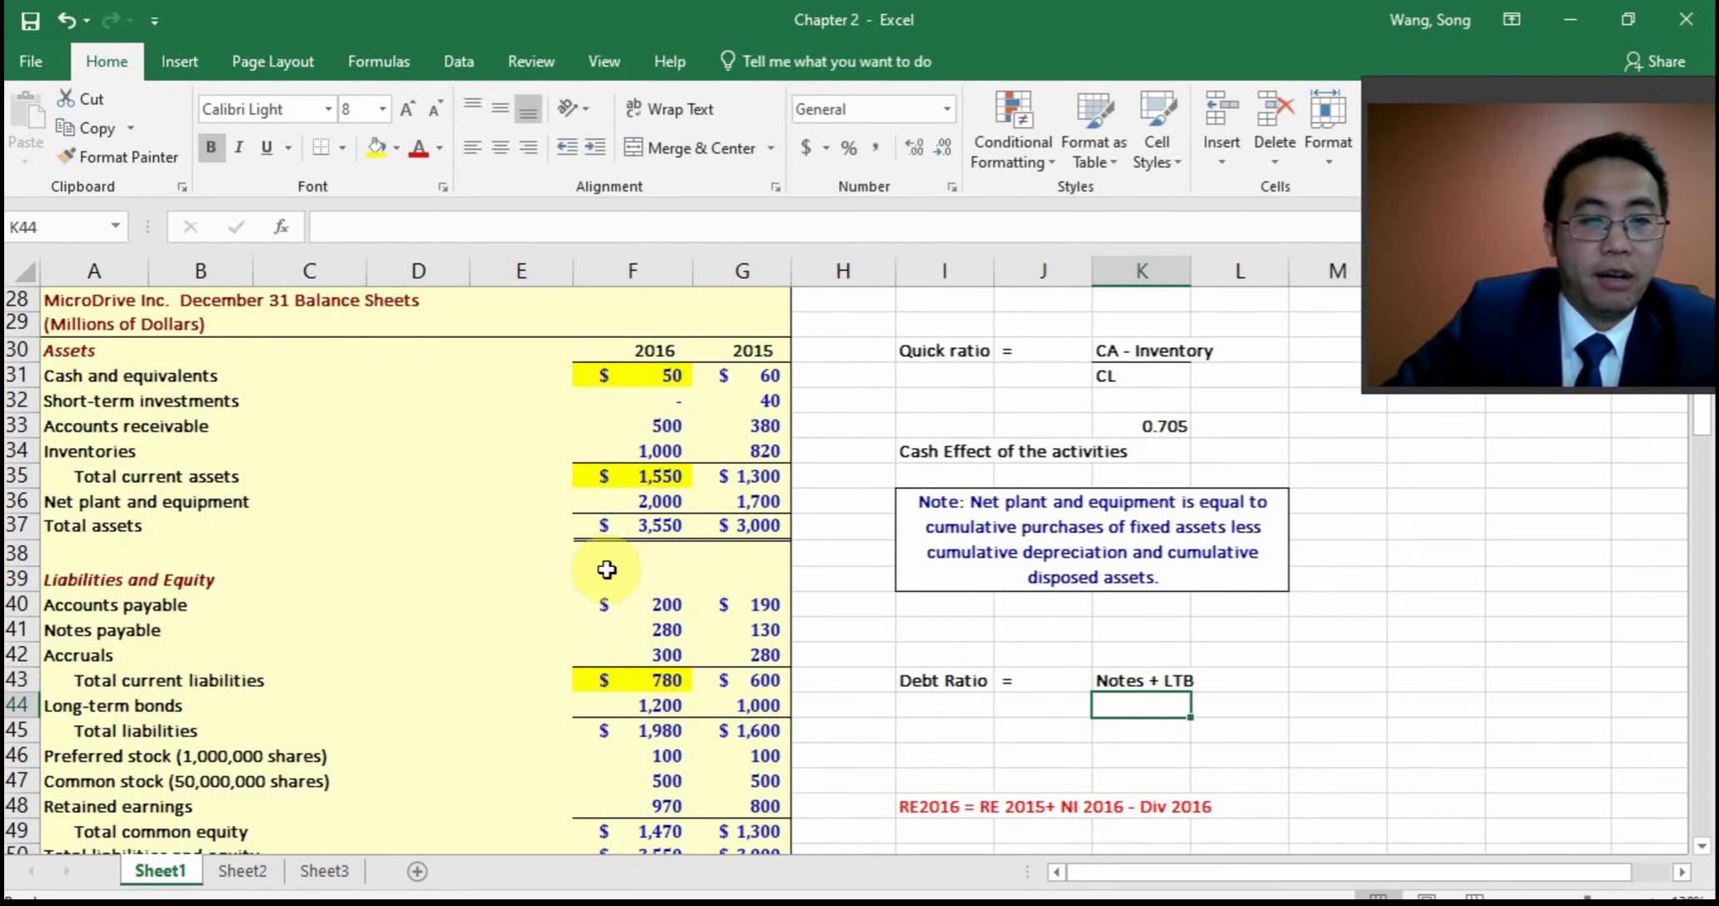
pyautogui.write('TA')
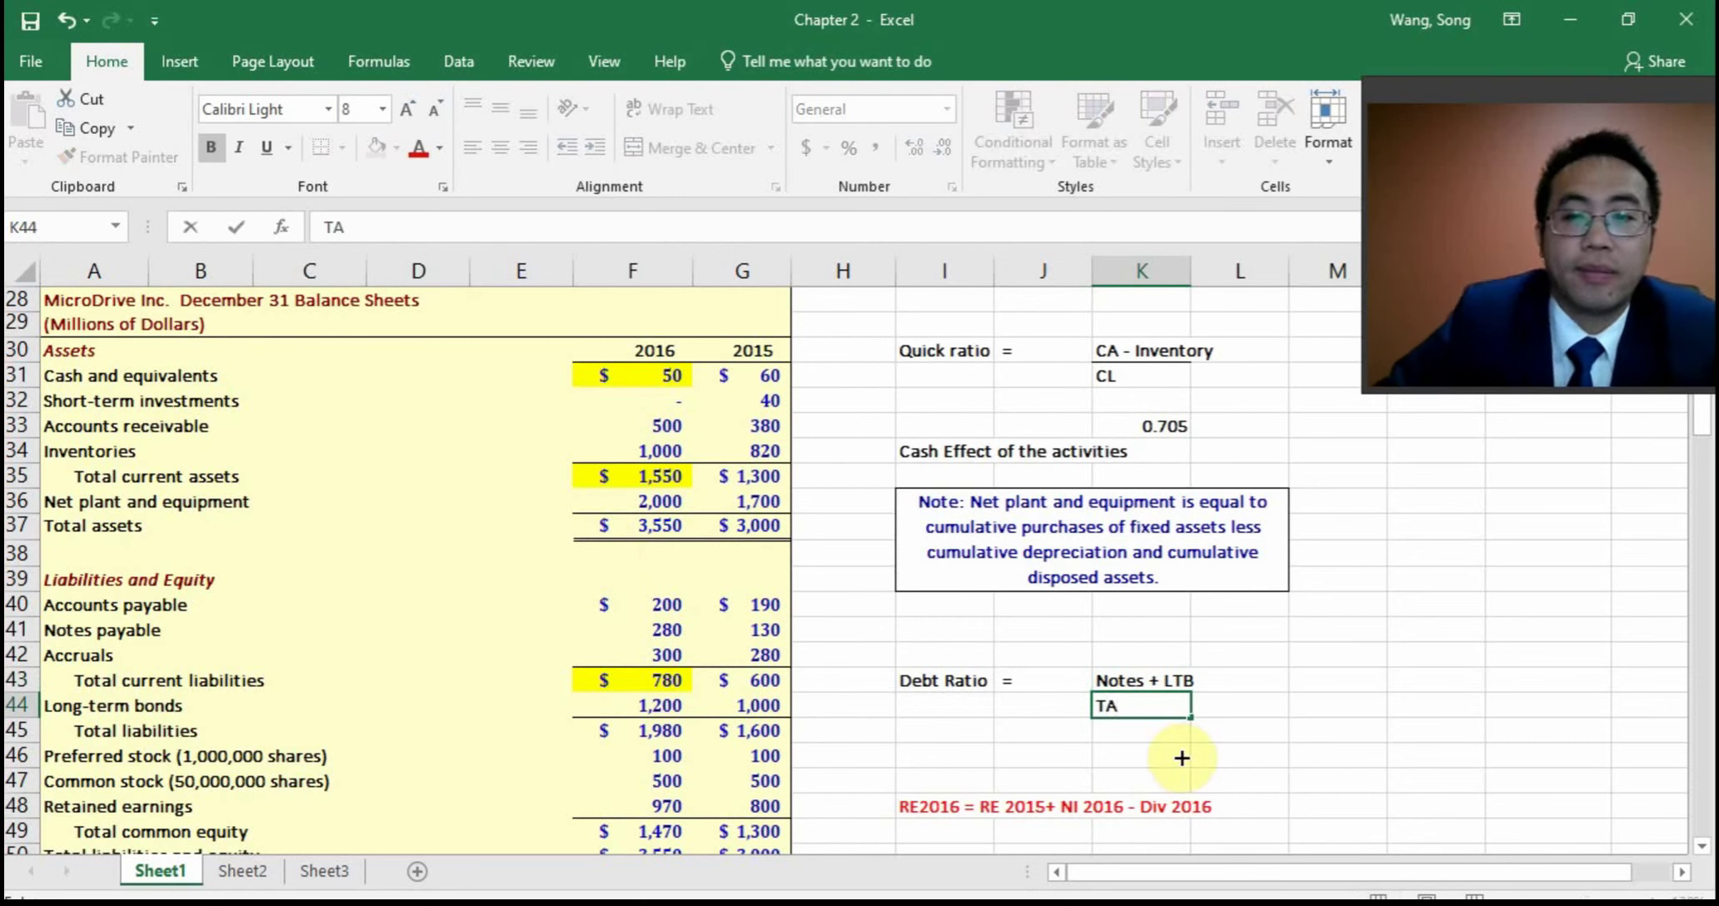
pyautogui.click(1201, 701)
pyautogui.click(1174, 679)
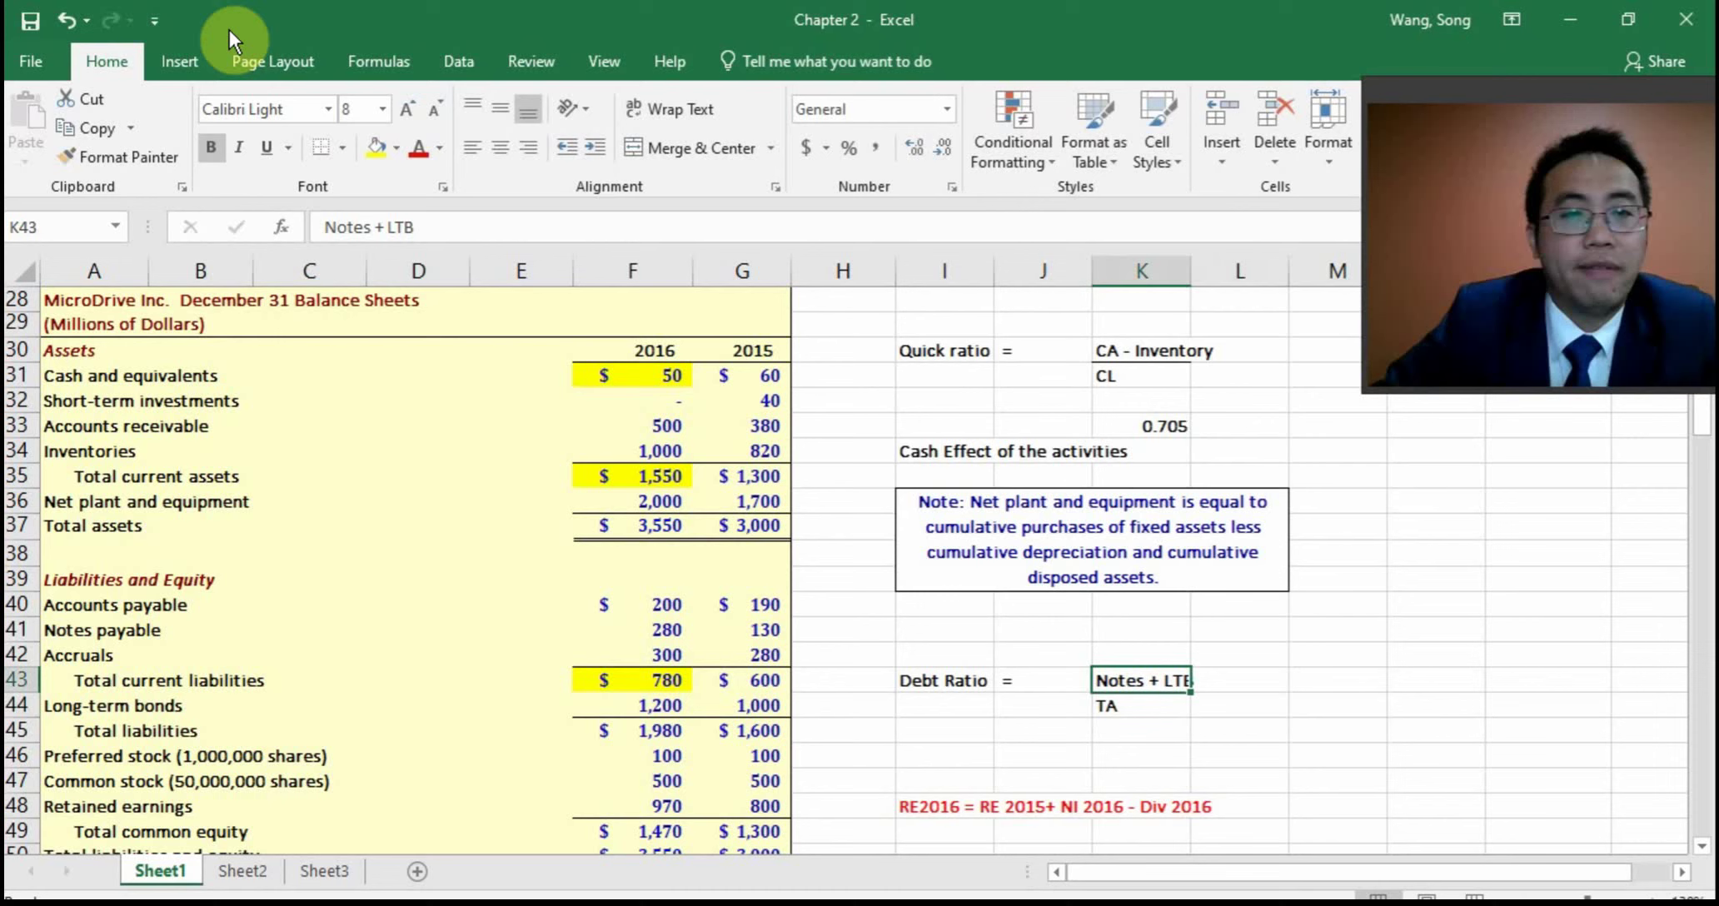
pyautogui.click(328, 147)
pyautogui.click(1375, 608)
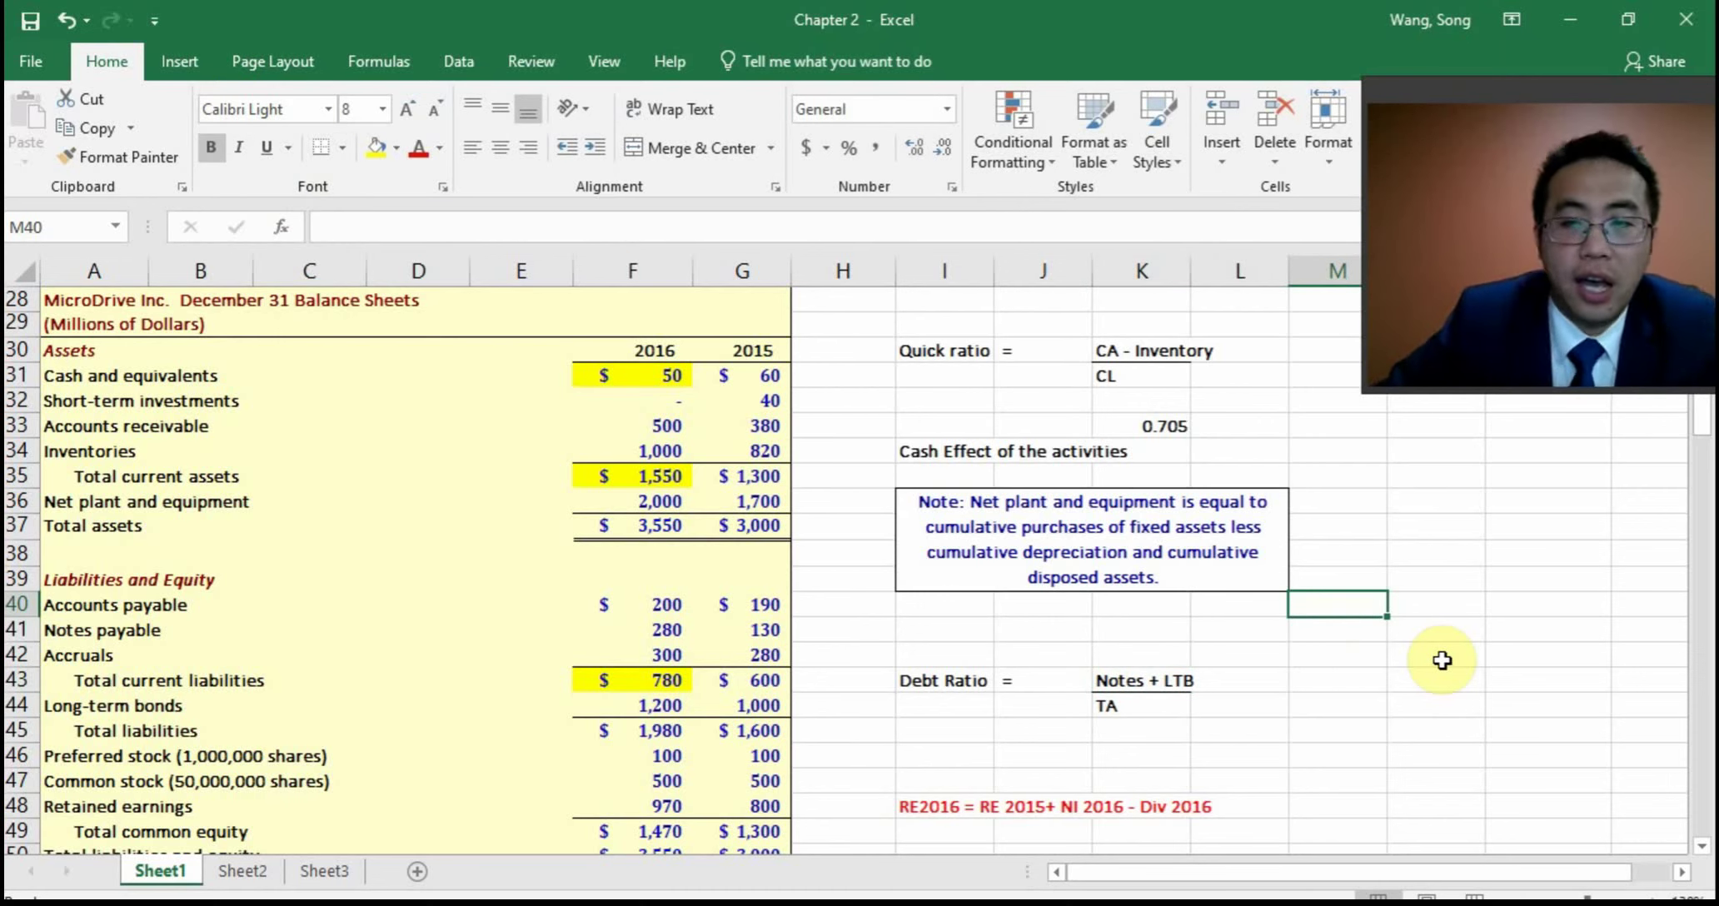
# Calculate the 2016 debt ratio in K46 with the formula =(F41+F44)/F37
pyautogui.click(1151, 758)
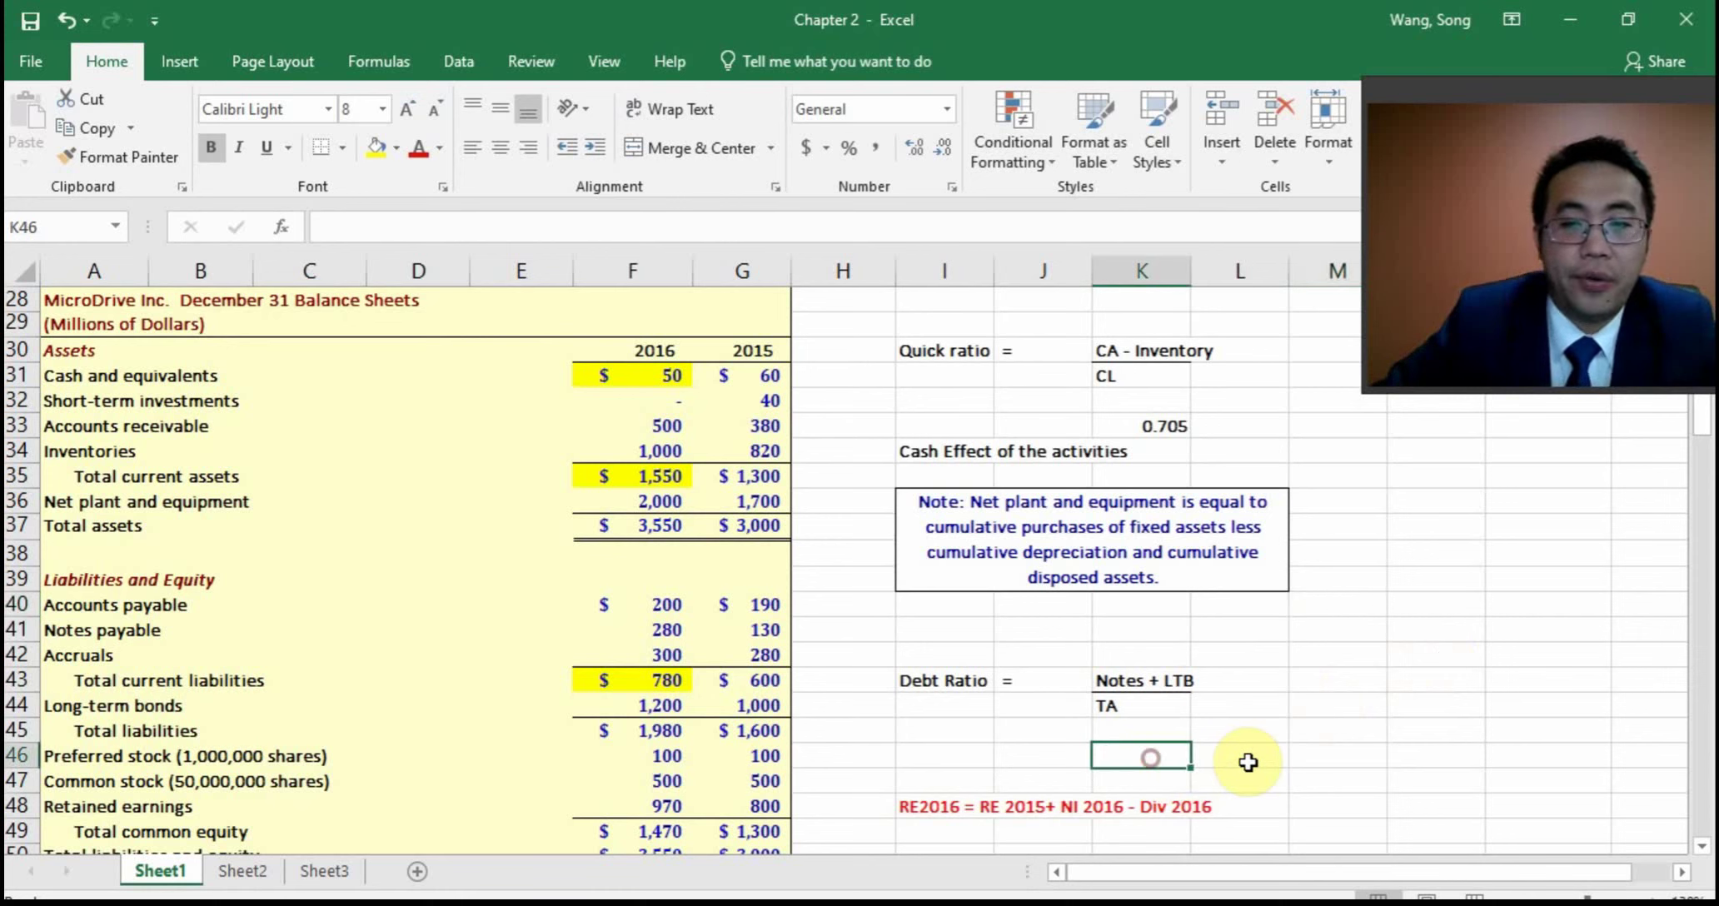
pyautogui.write('=')
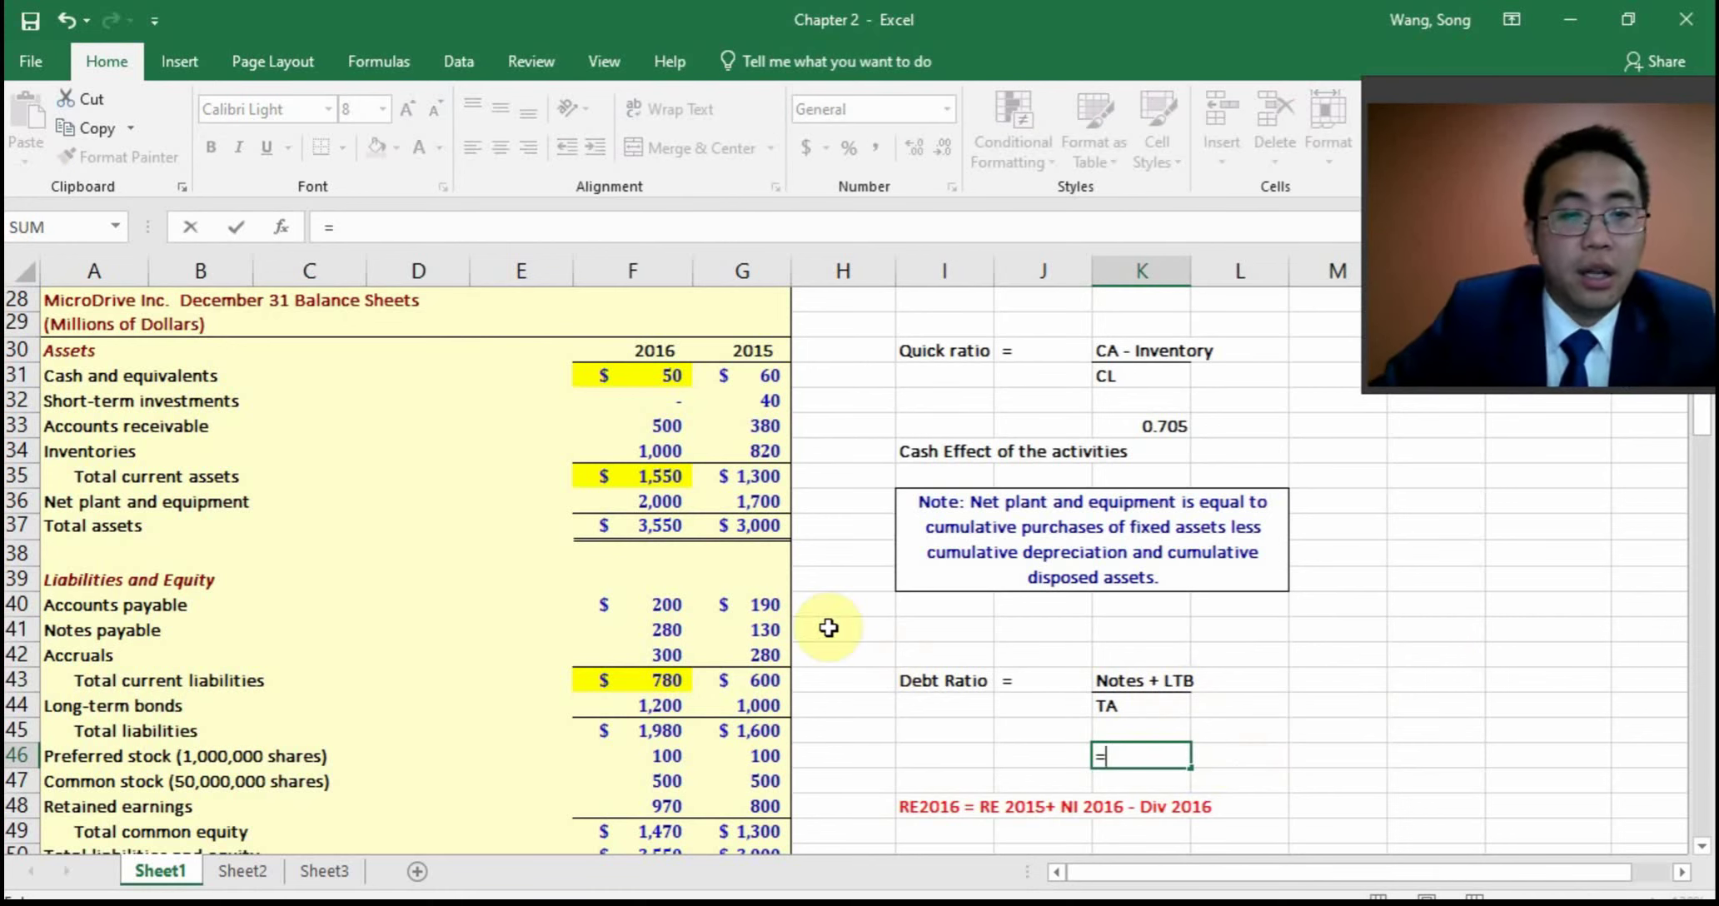
pyautogui.write('(')
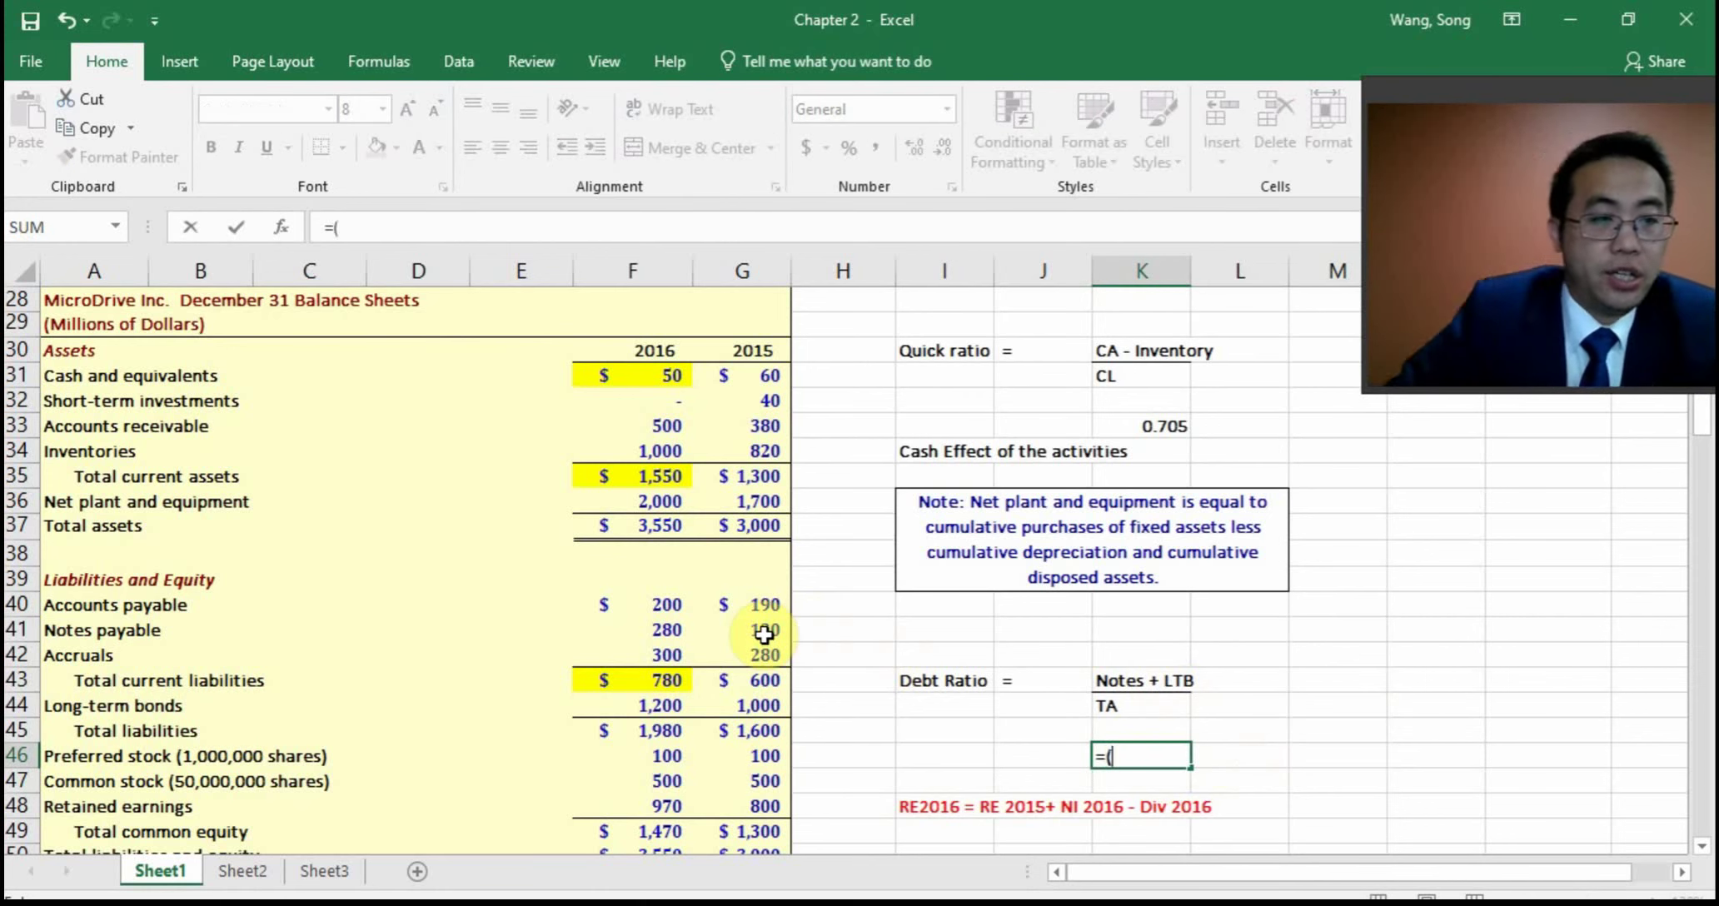
pyautogui.click(633, 633)
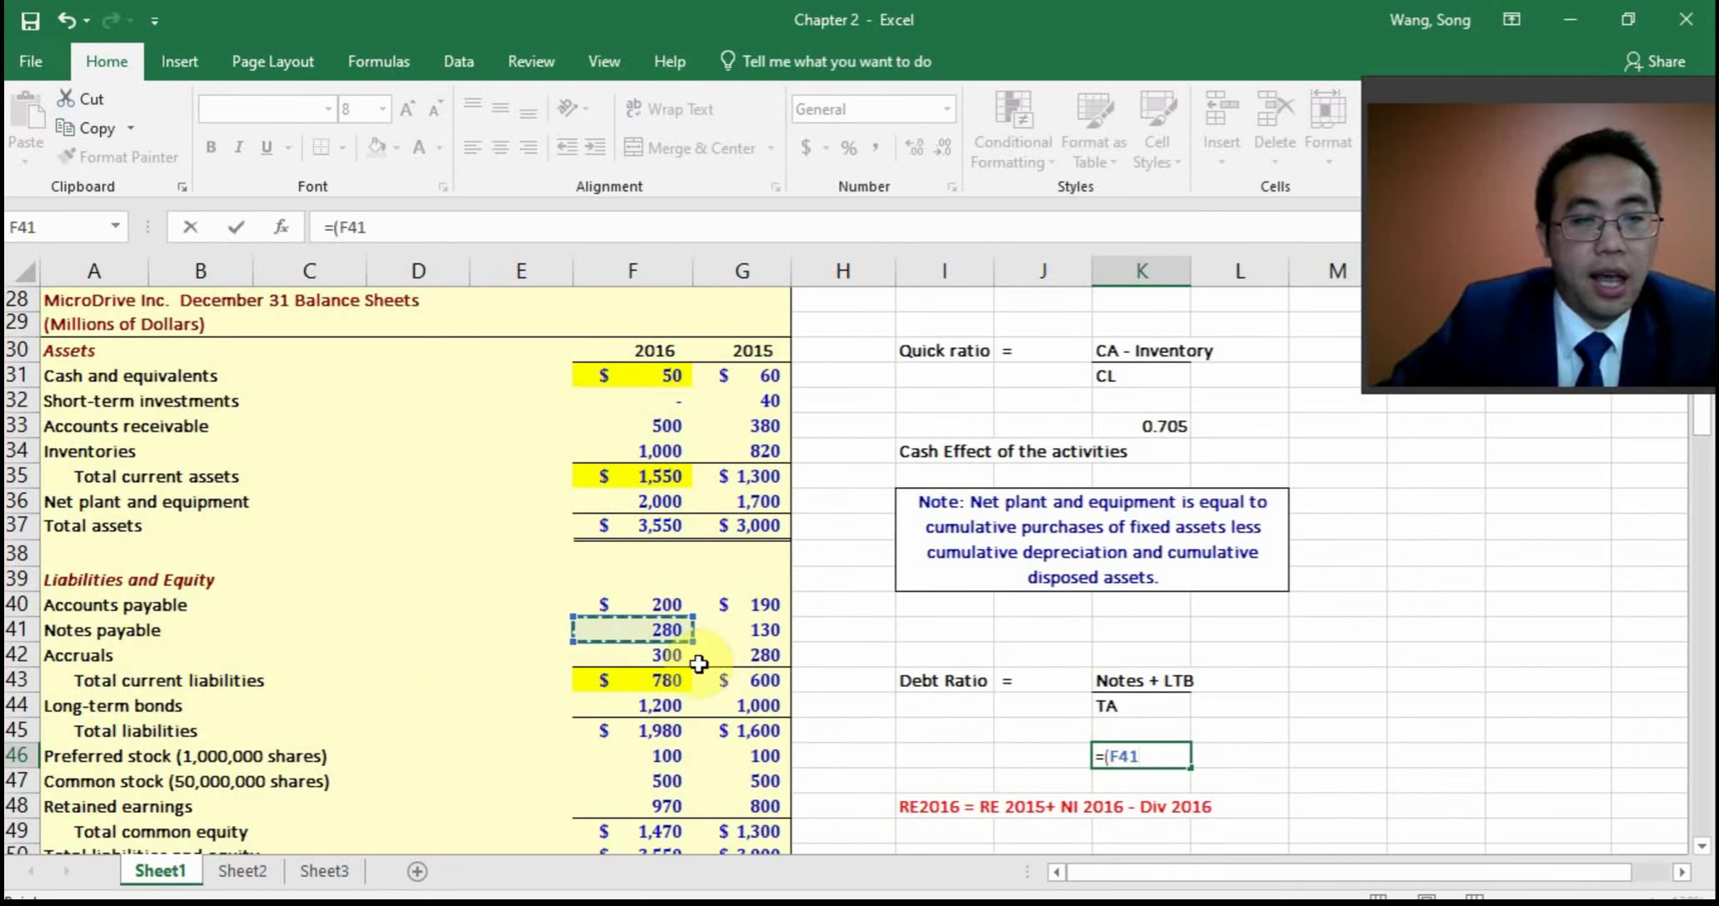
pyautogui.write('+')
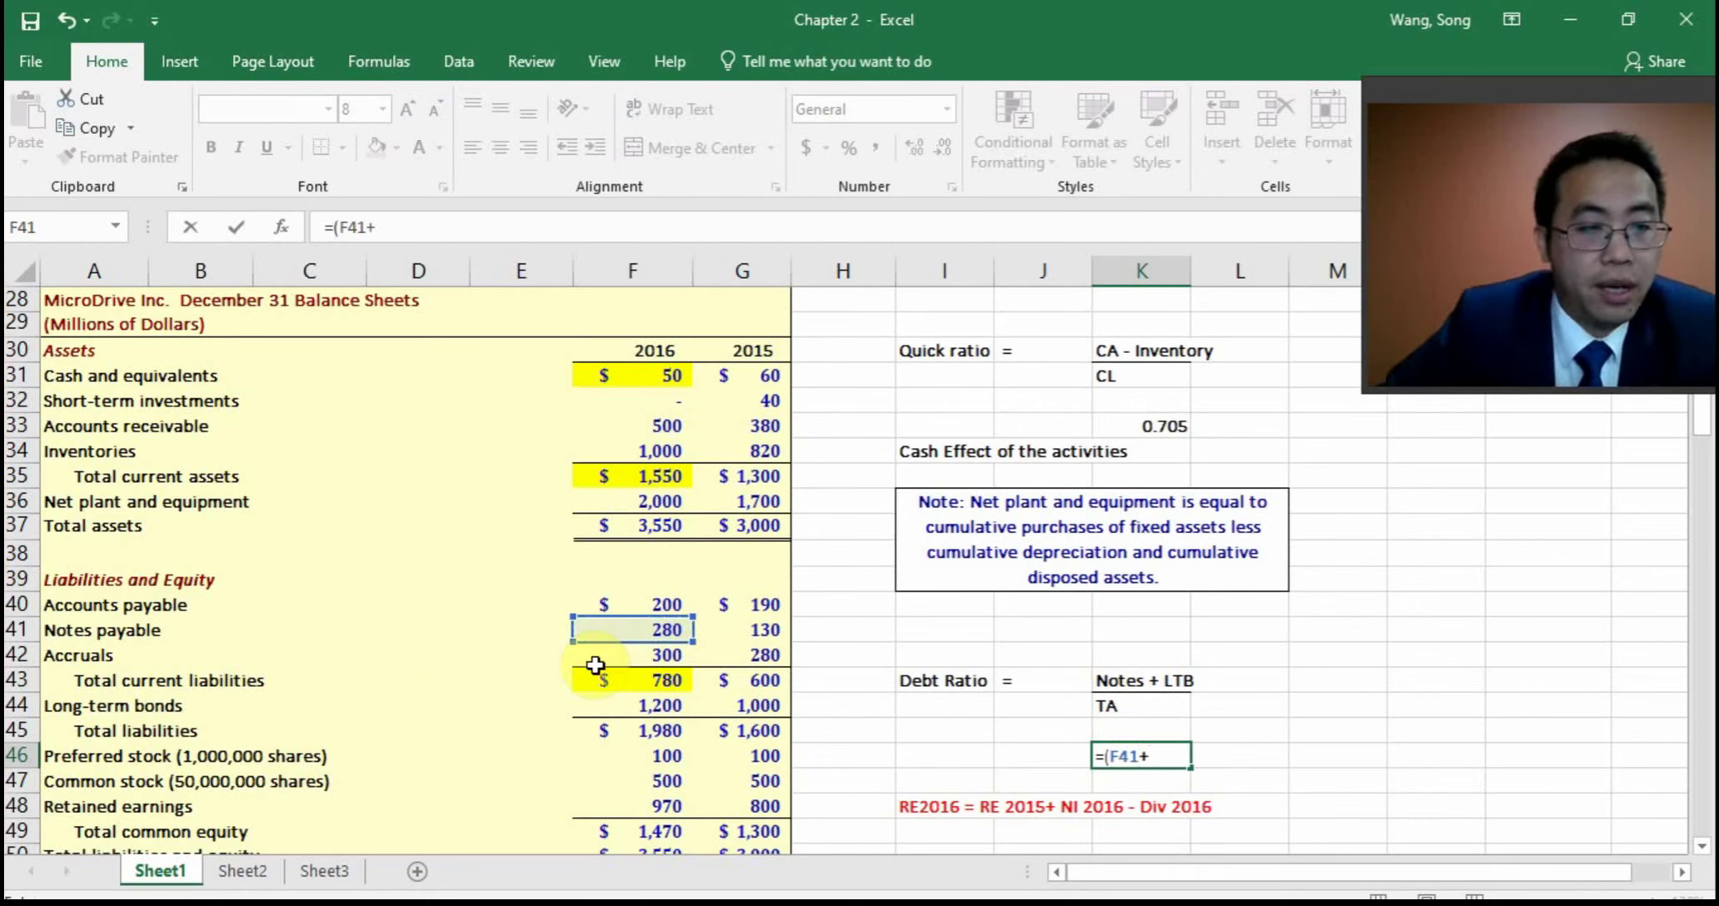
pyautogui.click(653, 706)
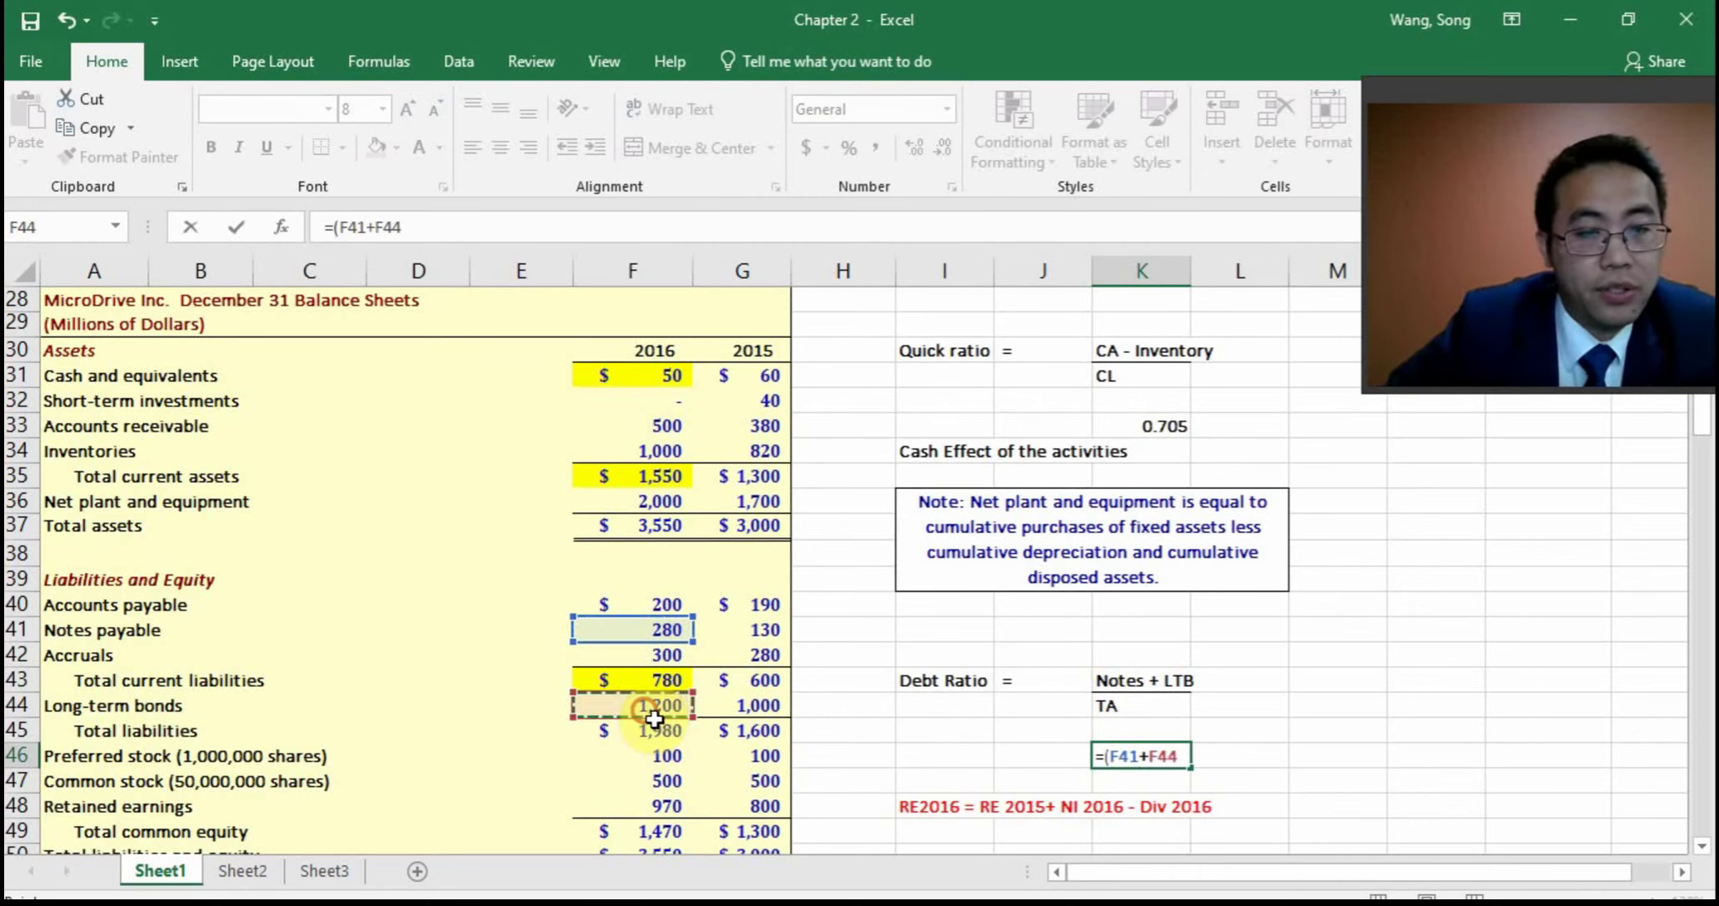
pyautogui.write(')/')
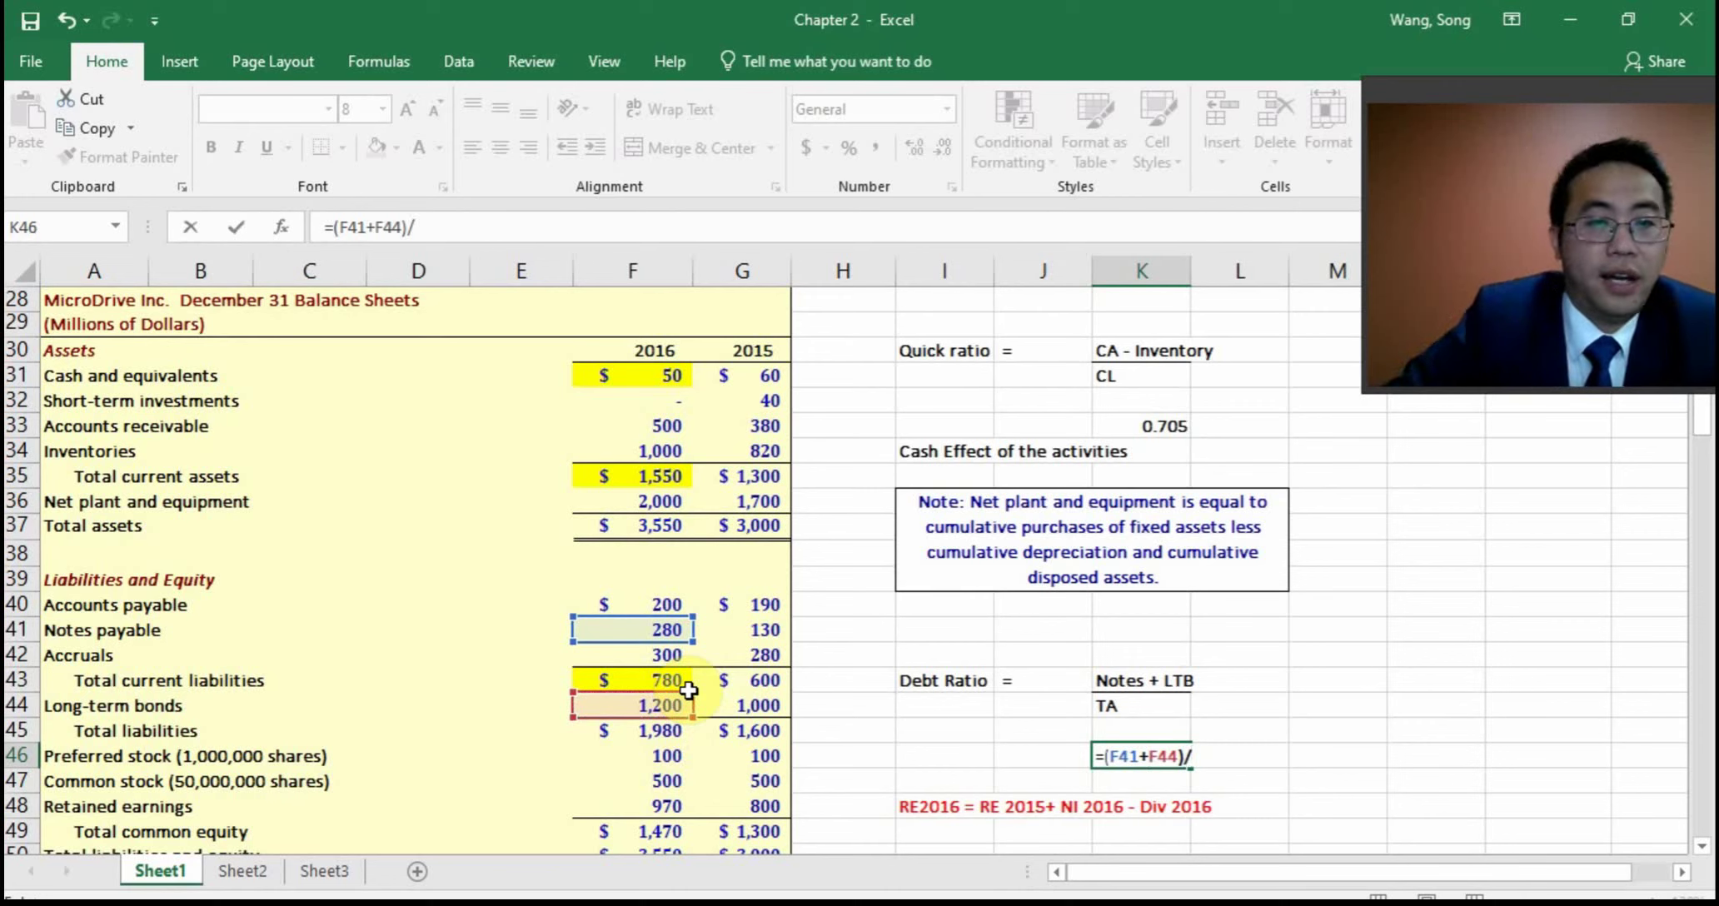
pyautogui.click(643, 527)
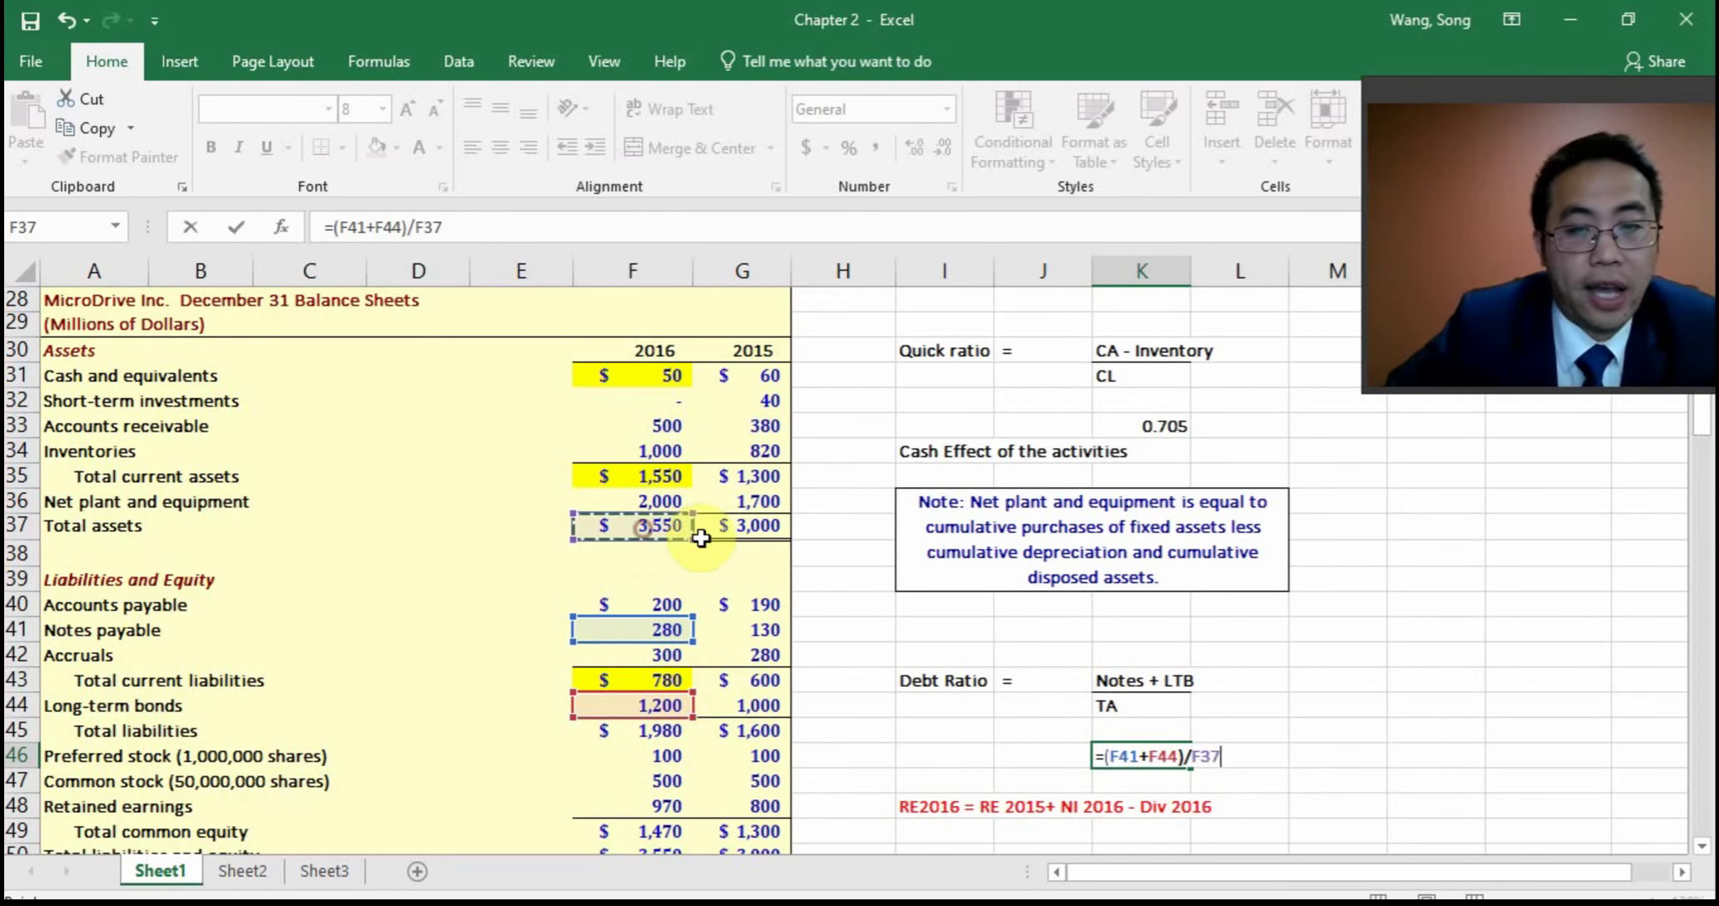
pyautogui.press('Return')
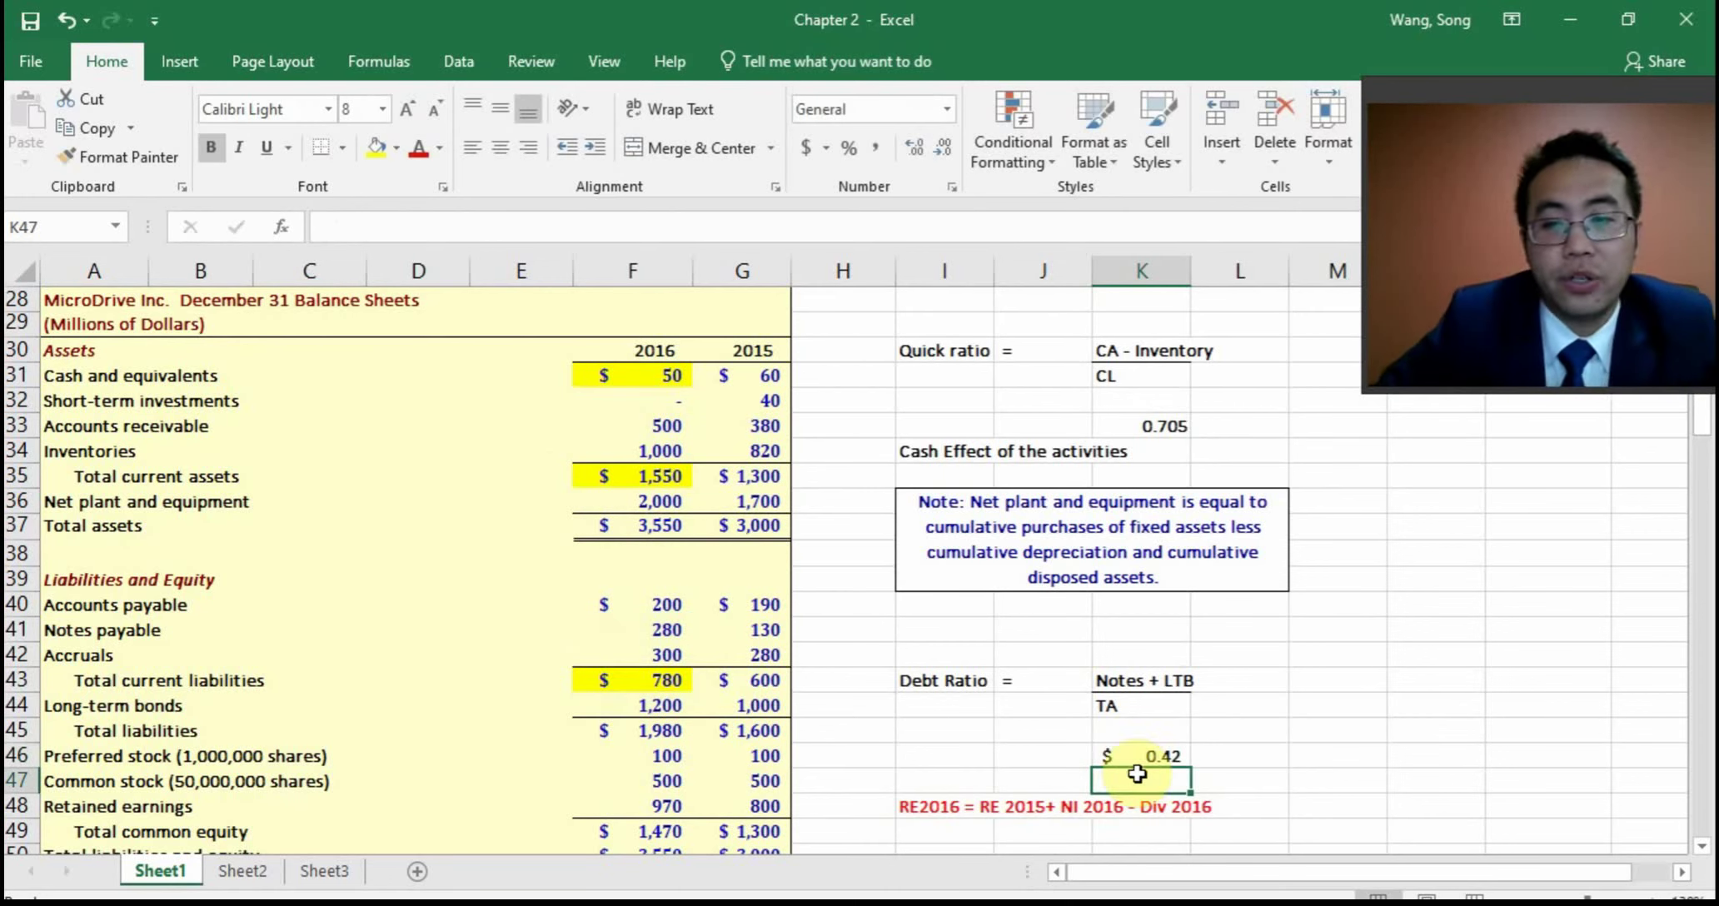
# Format the debt ratio result in K46 as a percentage with one decimal place
pyautogui.click(1138, 757)
pyautogui.click(849, 149)
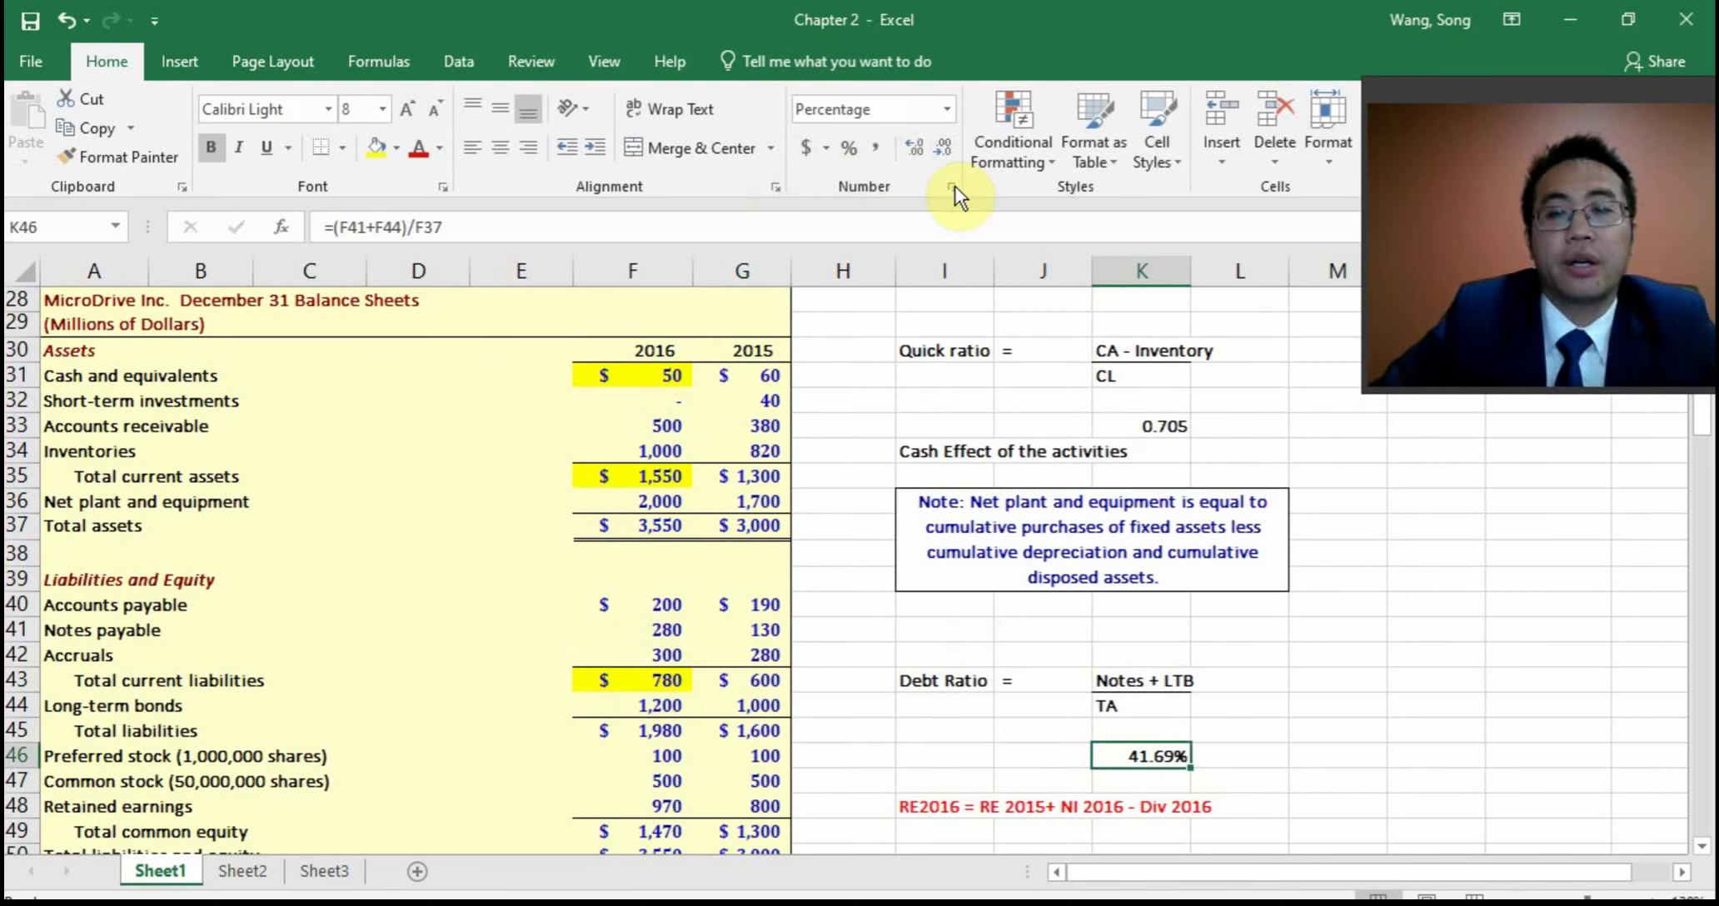
pyautogui.click(946, 157)
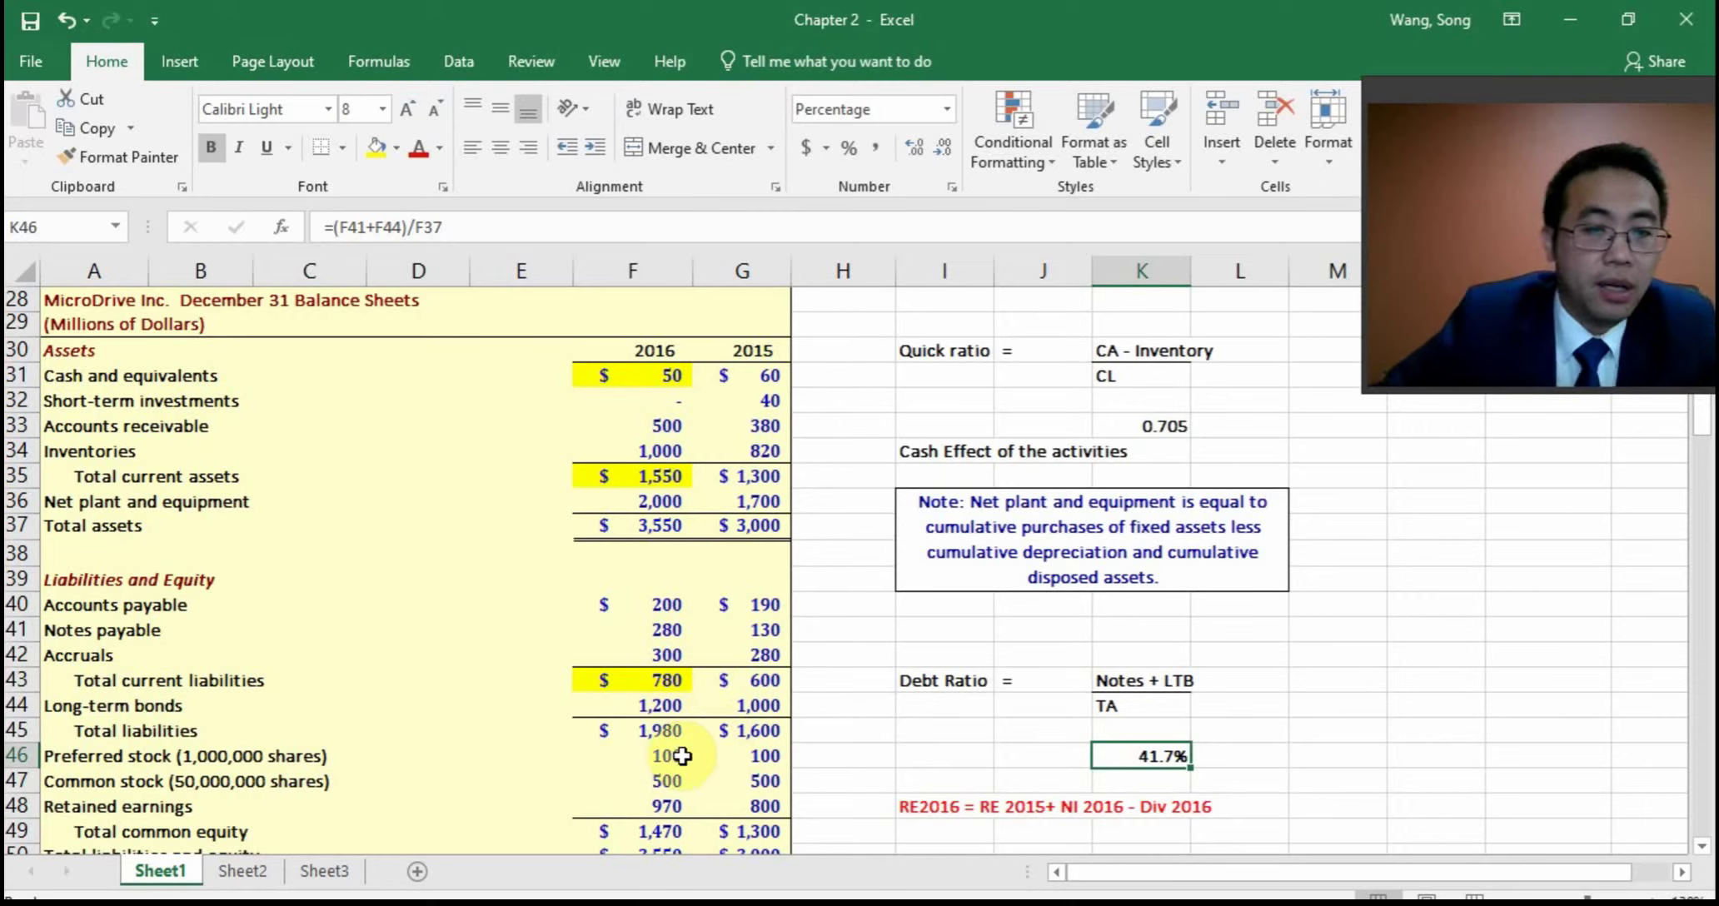
# Switch to the Assignment 1 document, select "$600 of long-term bond" in question b to review it, and return to the workbook
pyautogui.hotkey('alt', 'Tab')
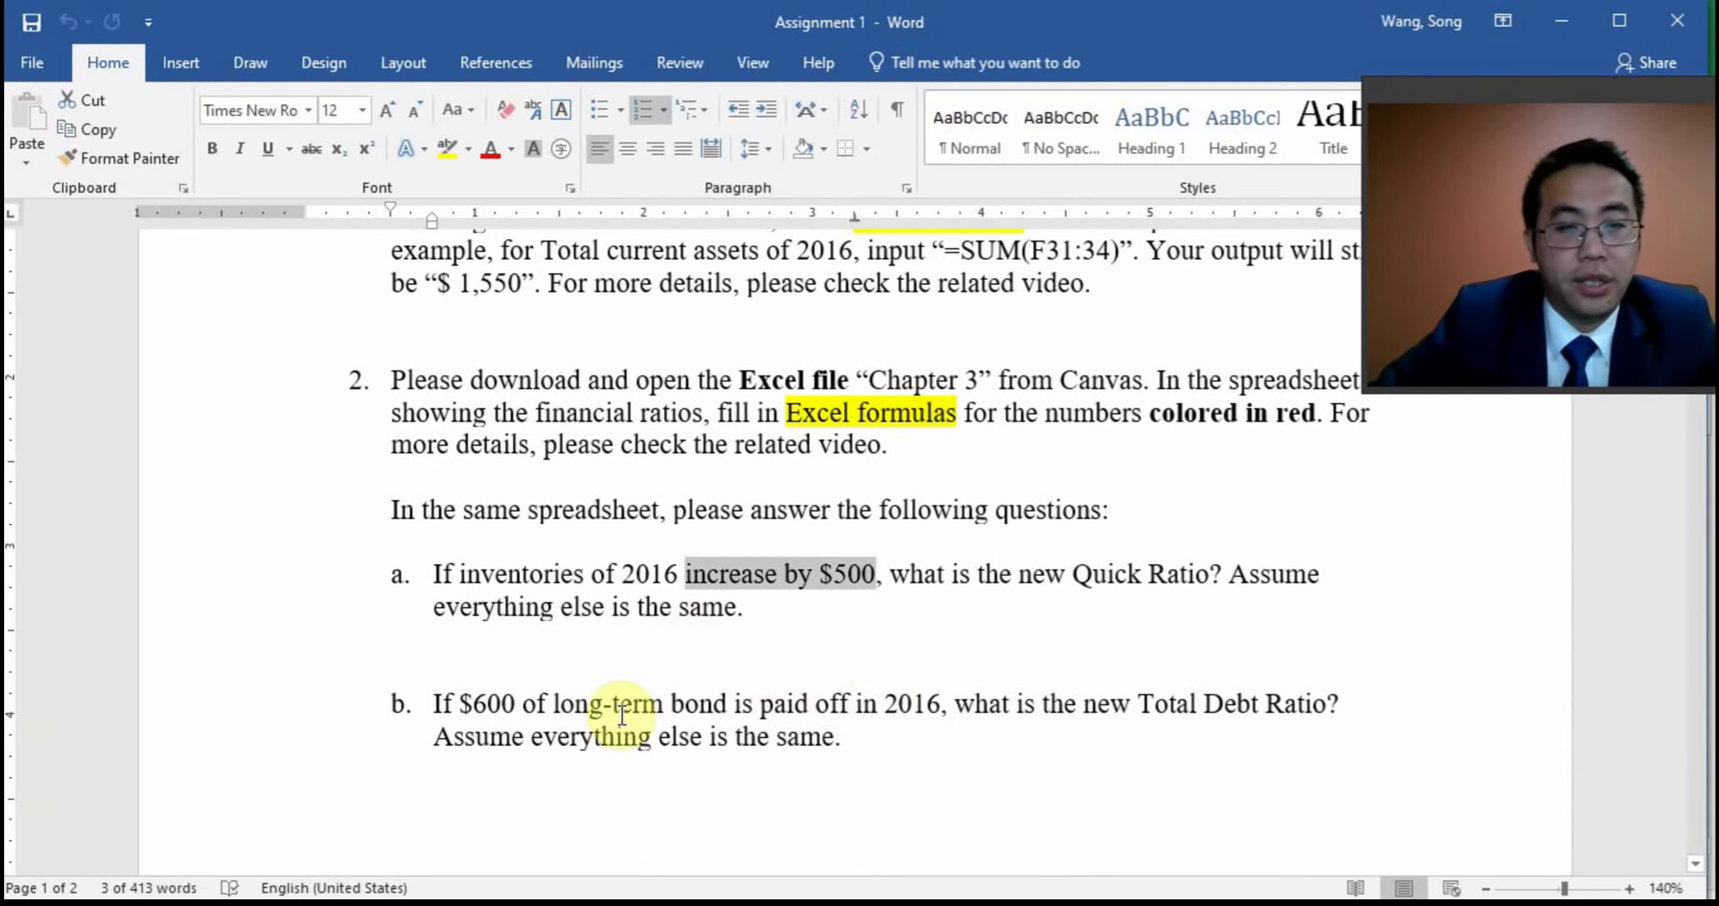
pyautogui.moveTo(457, 704); pyautogui.dragTo(725, 705)
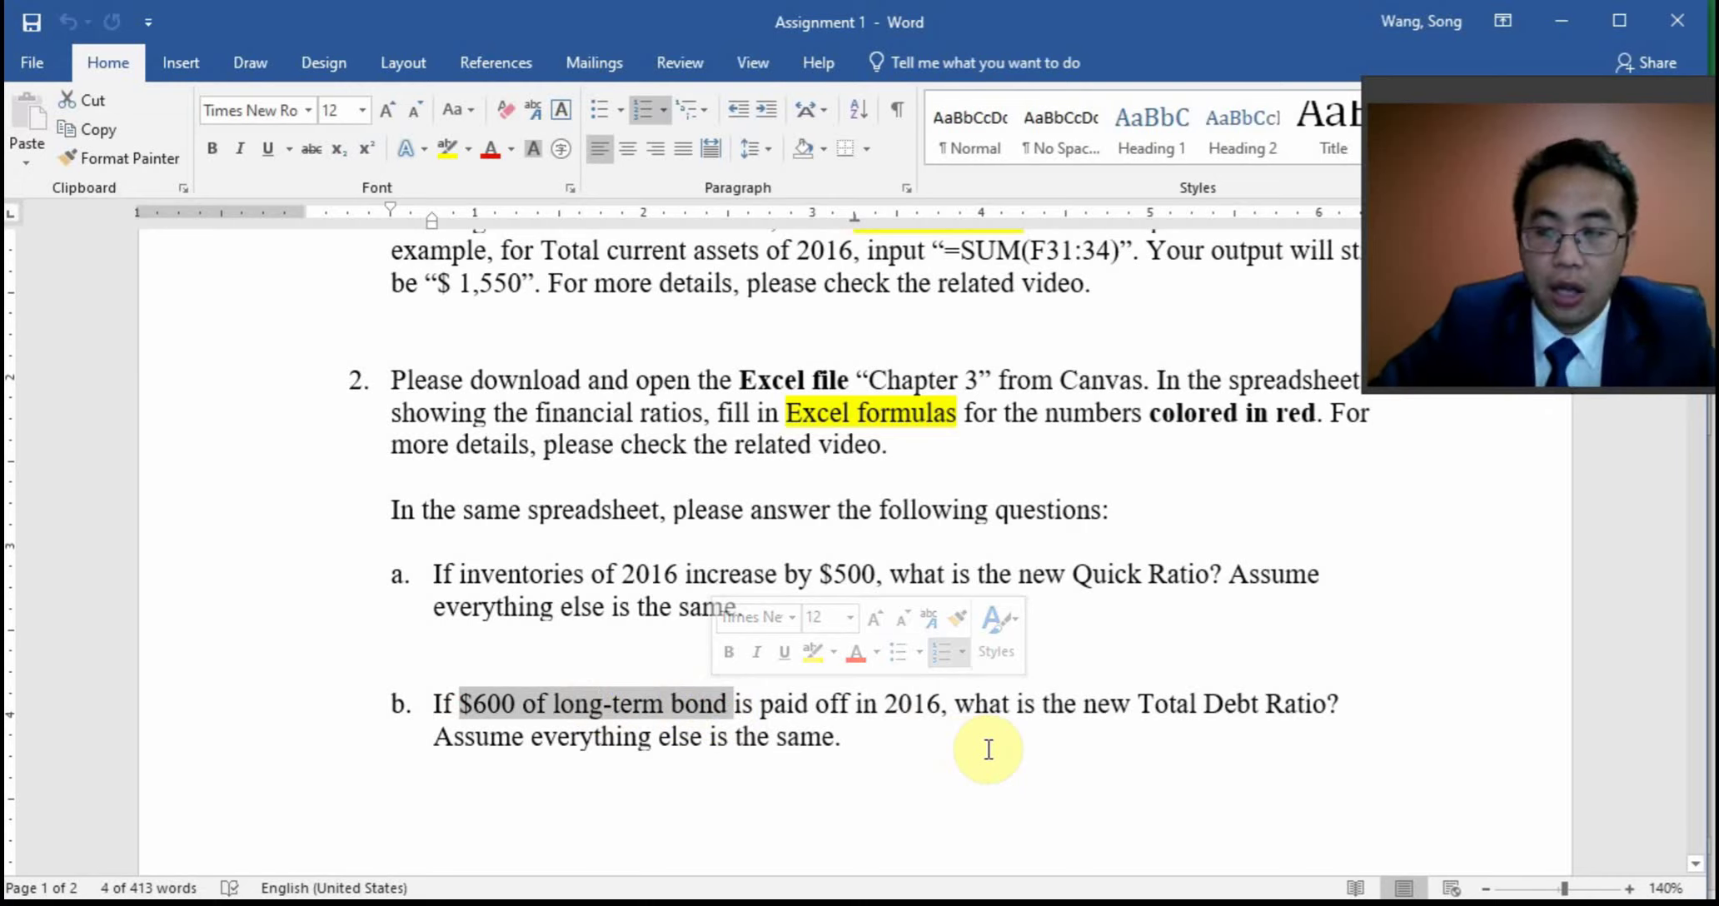
pyautogui.hotkey('alt', 'Tab')
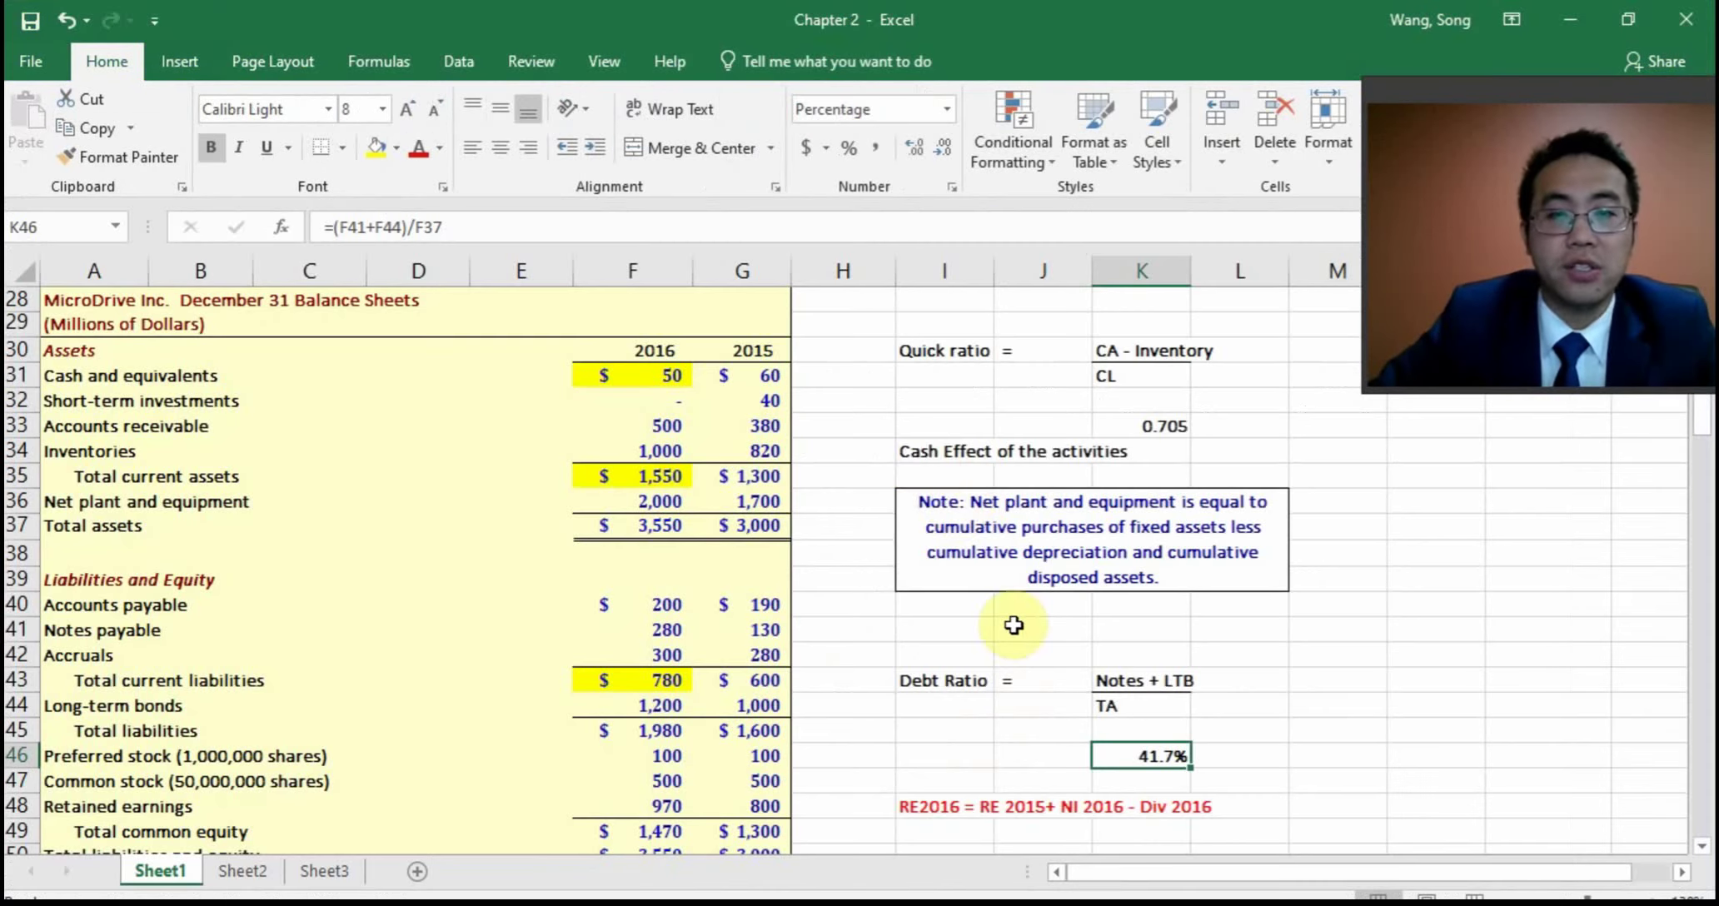
# Format the "Cash Effect of the activities" note in I34 with red text at font size 11
pyautogui.click(917, 456)
pyautogui.click(419, 154)
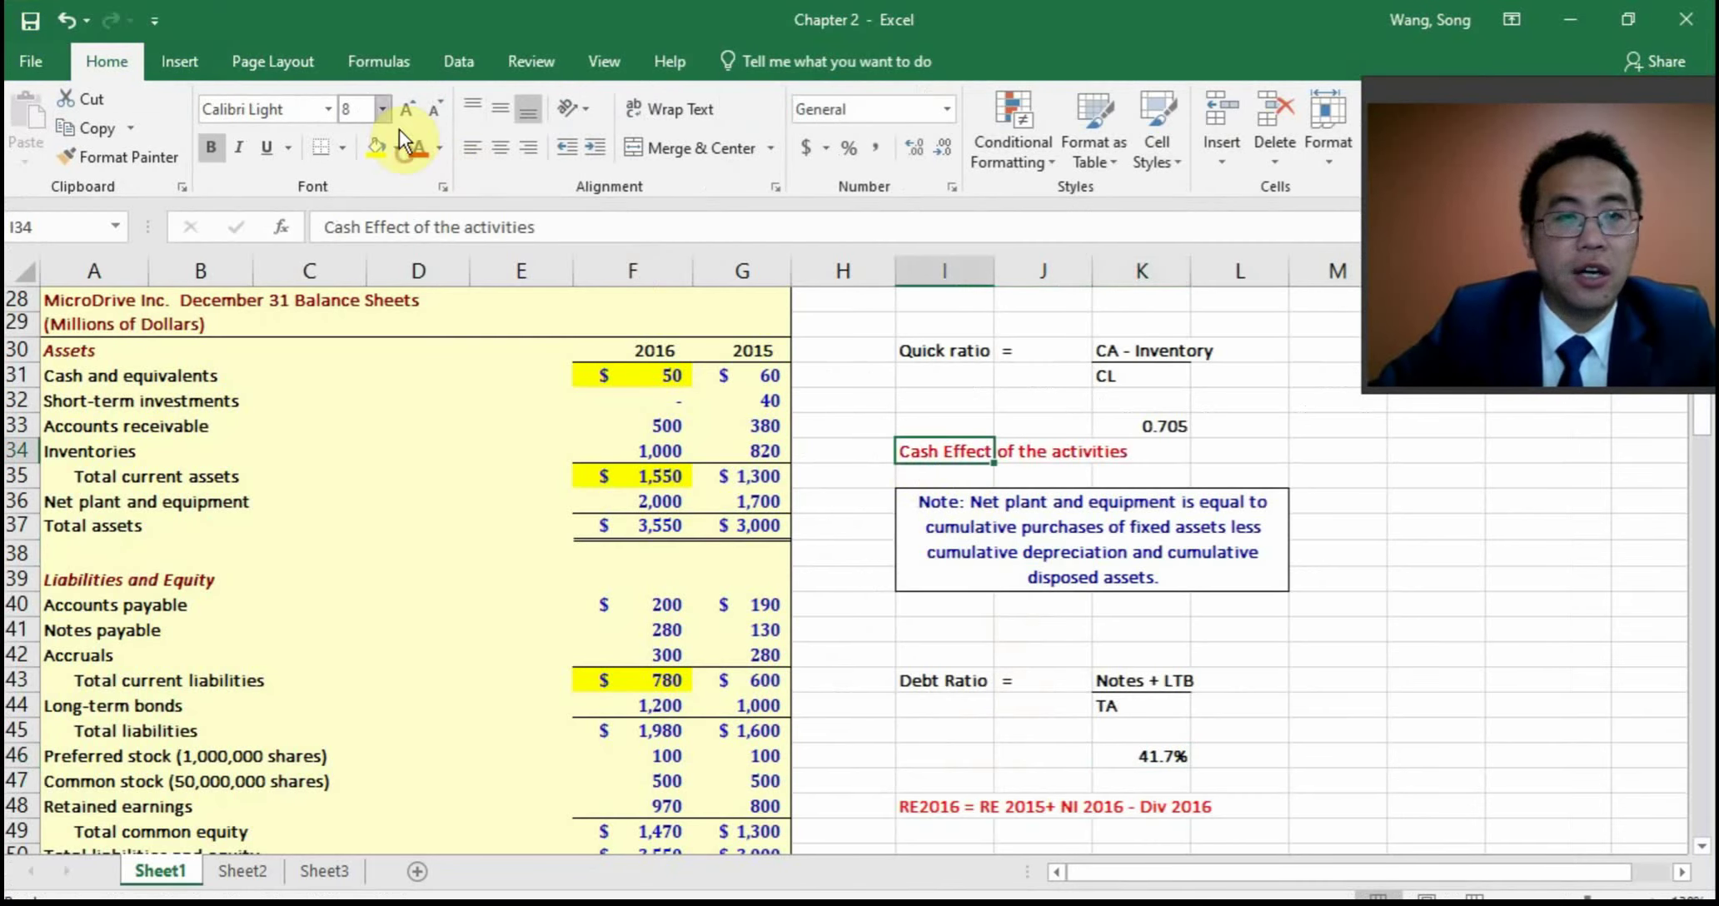
pyautogui.click(408, 109)
pyautogui.click(414, 113)
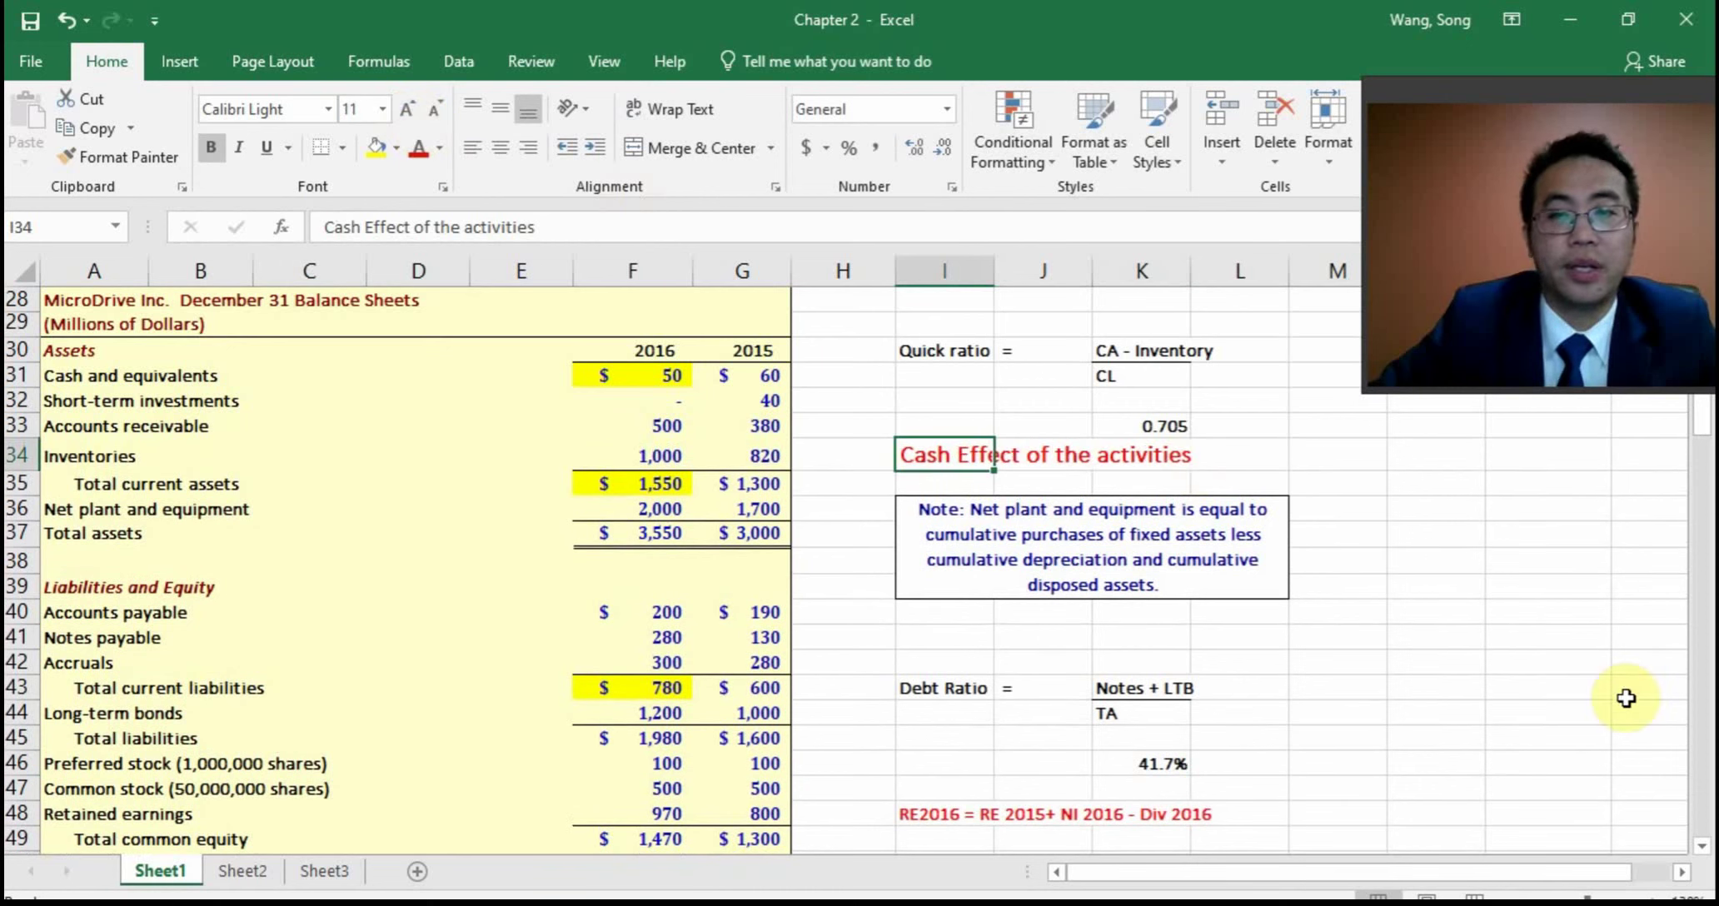
pyautogui.click(1439, 714)
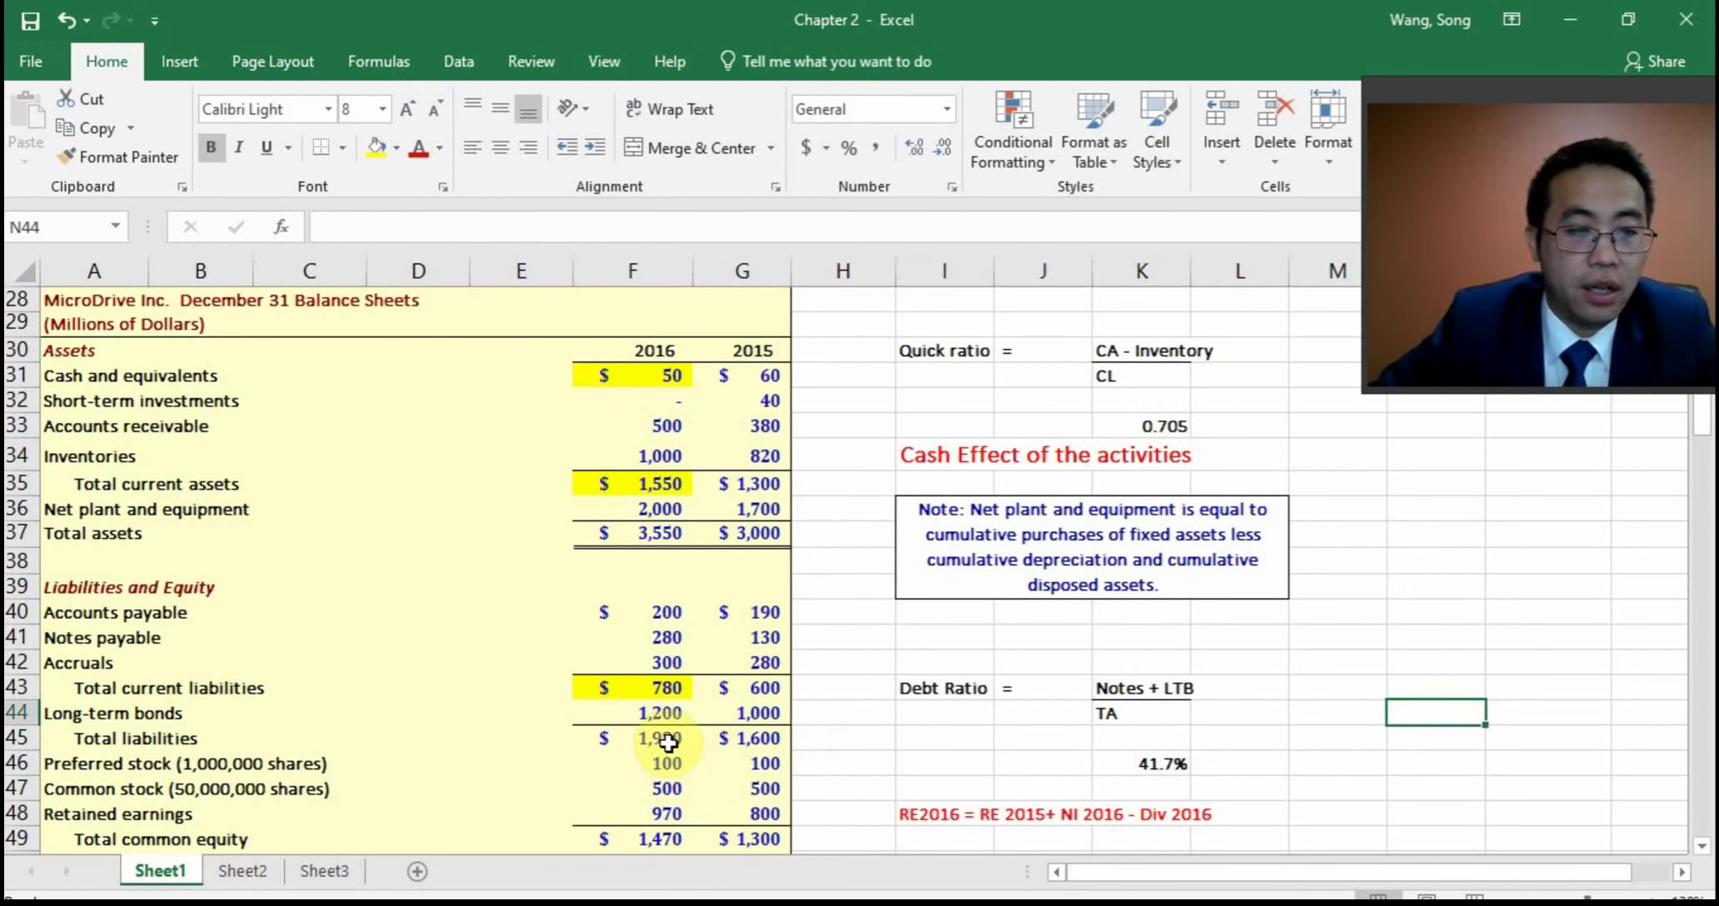
# Set the 2016 long-term bonds in F44 to 600 to reflect the $600 payoff
pyautogui.click(664, 718)
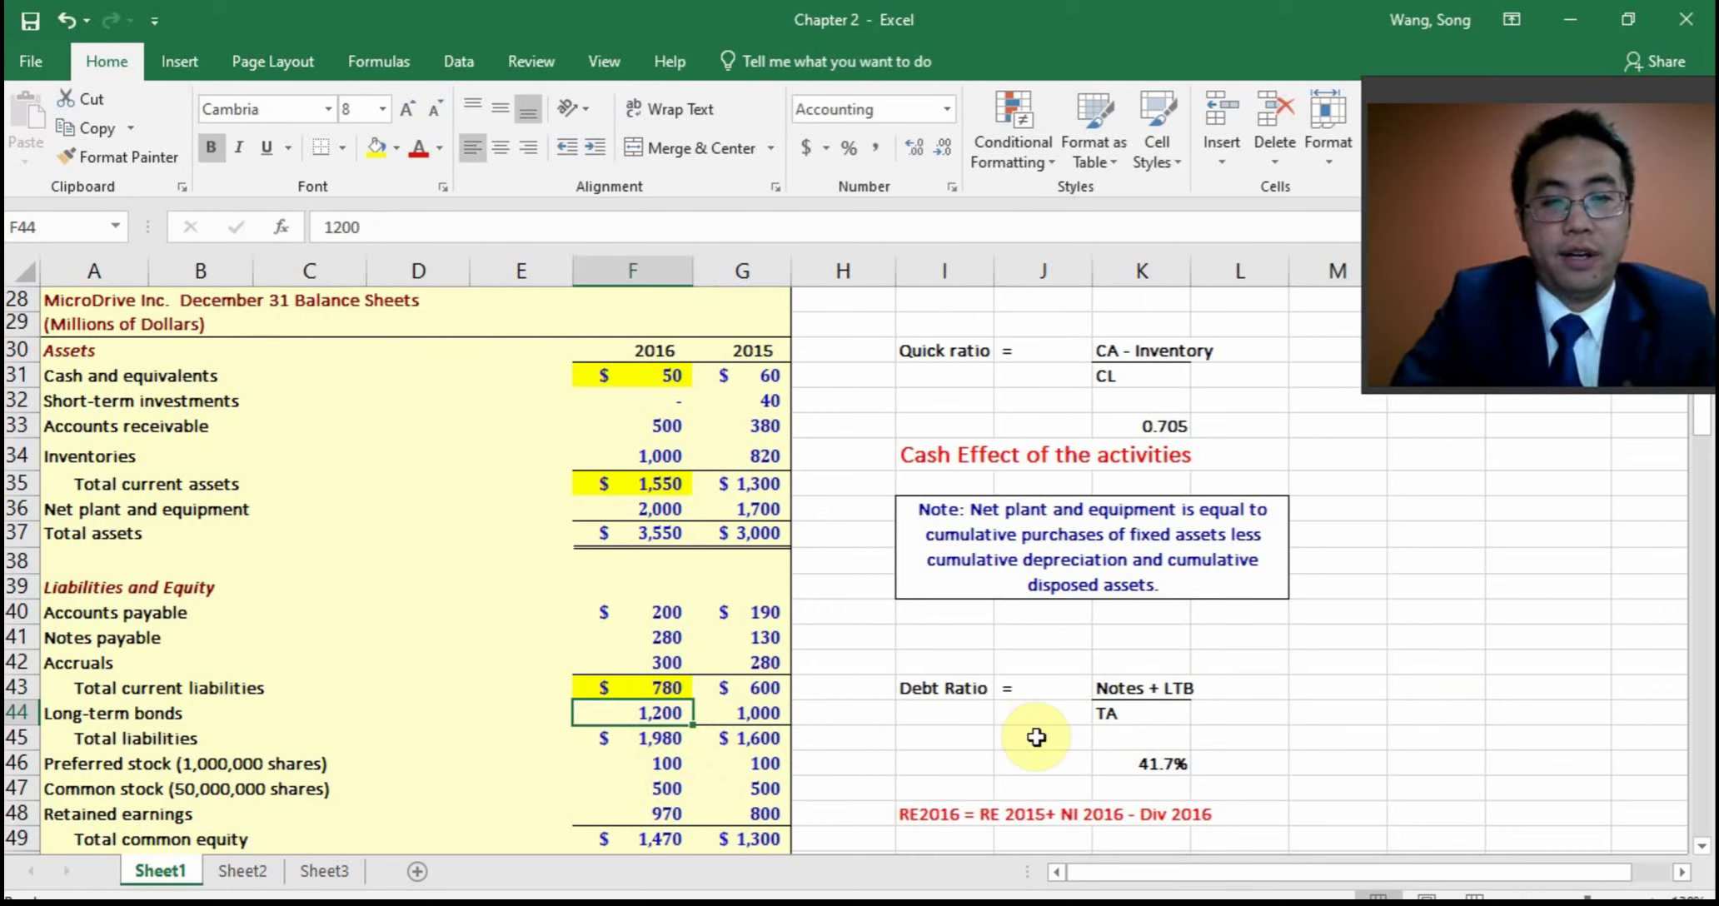
pyautogui.write('600')
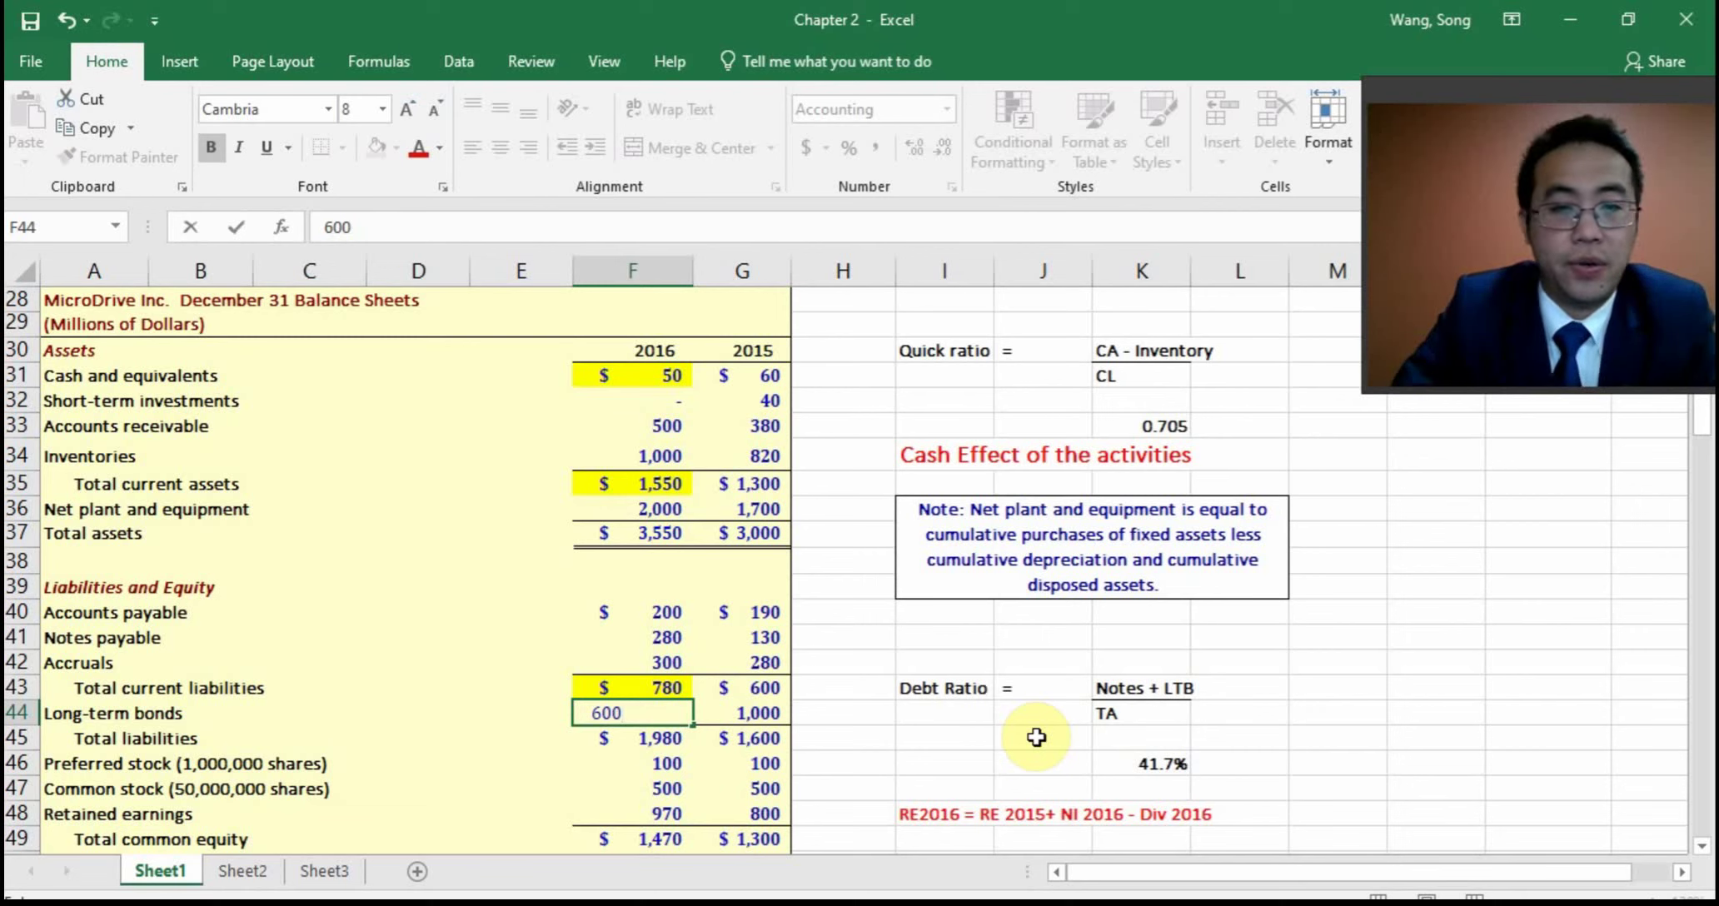
pyautogui.press('Return')
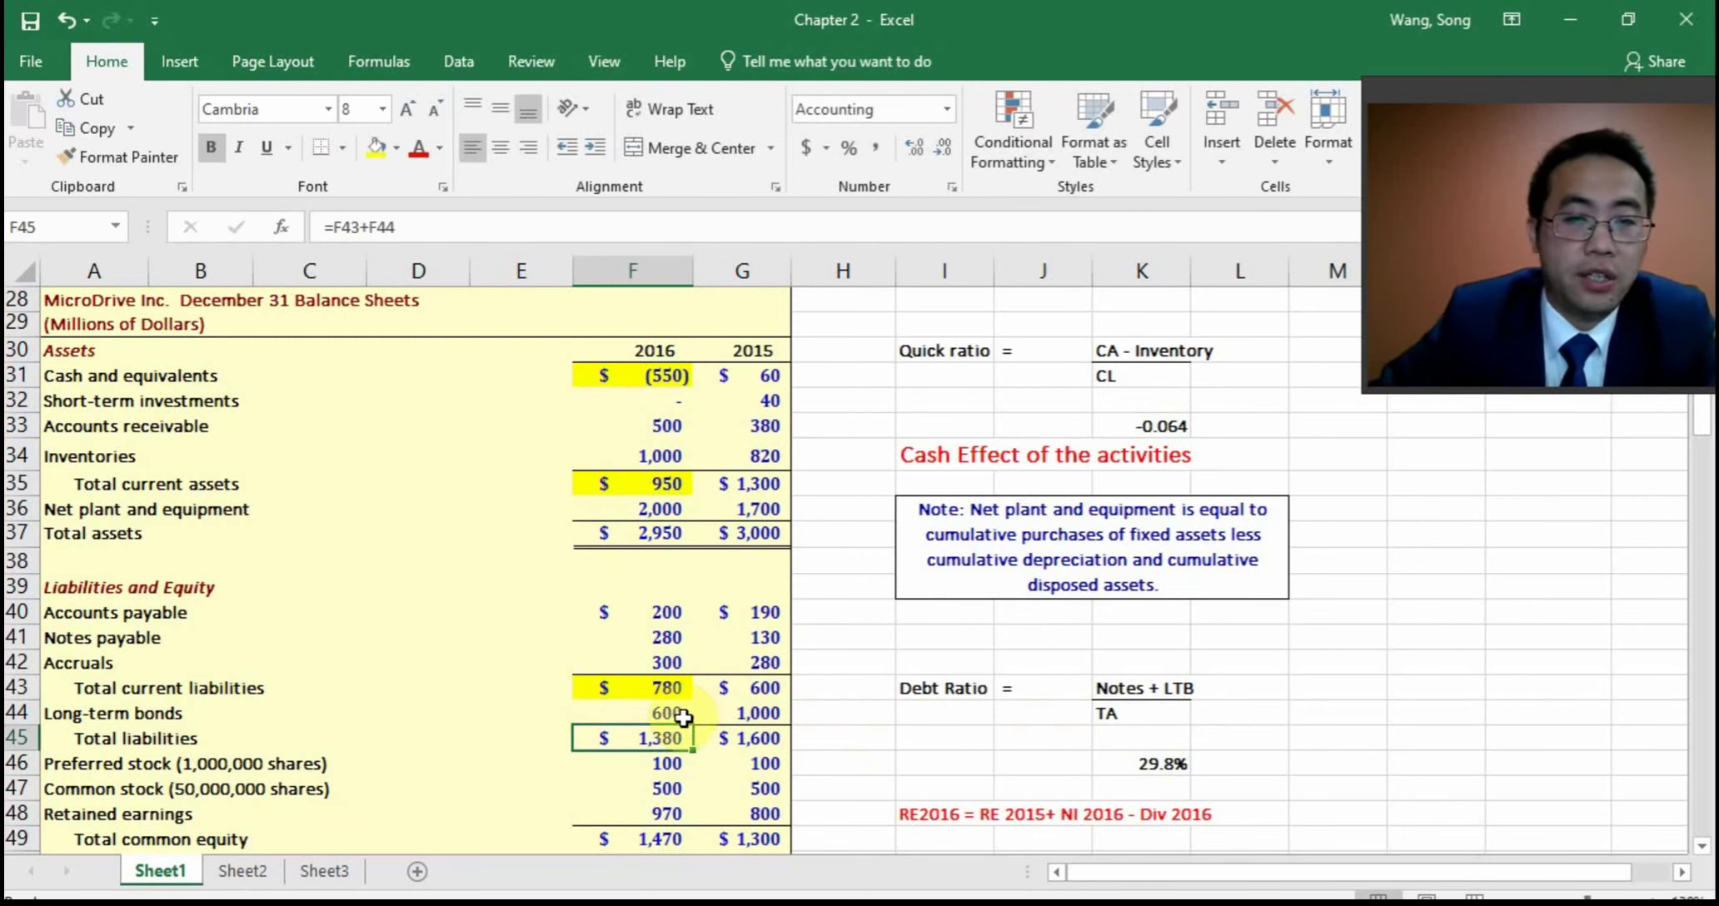
# Inspect the 2016 cash cell F31 and fill the 2016 total assets cell F37 with yellow
pyautogui.click(643, 380)
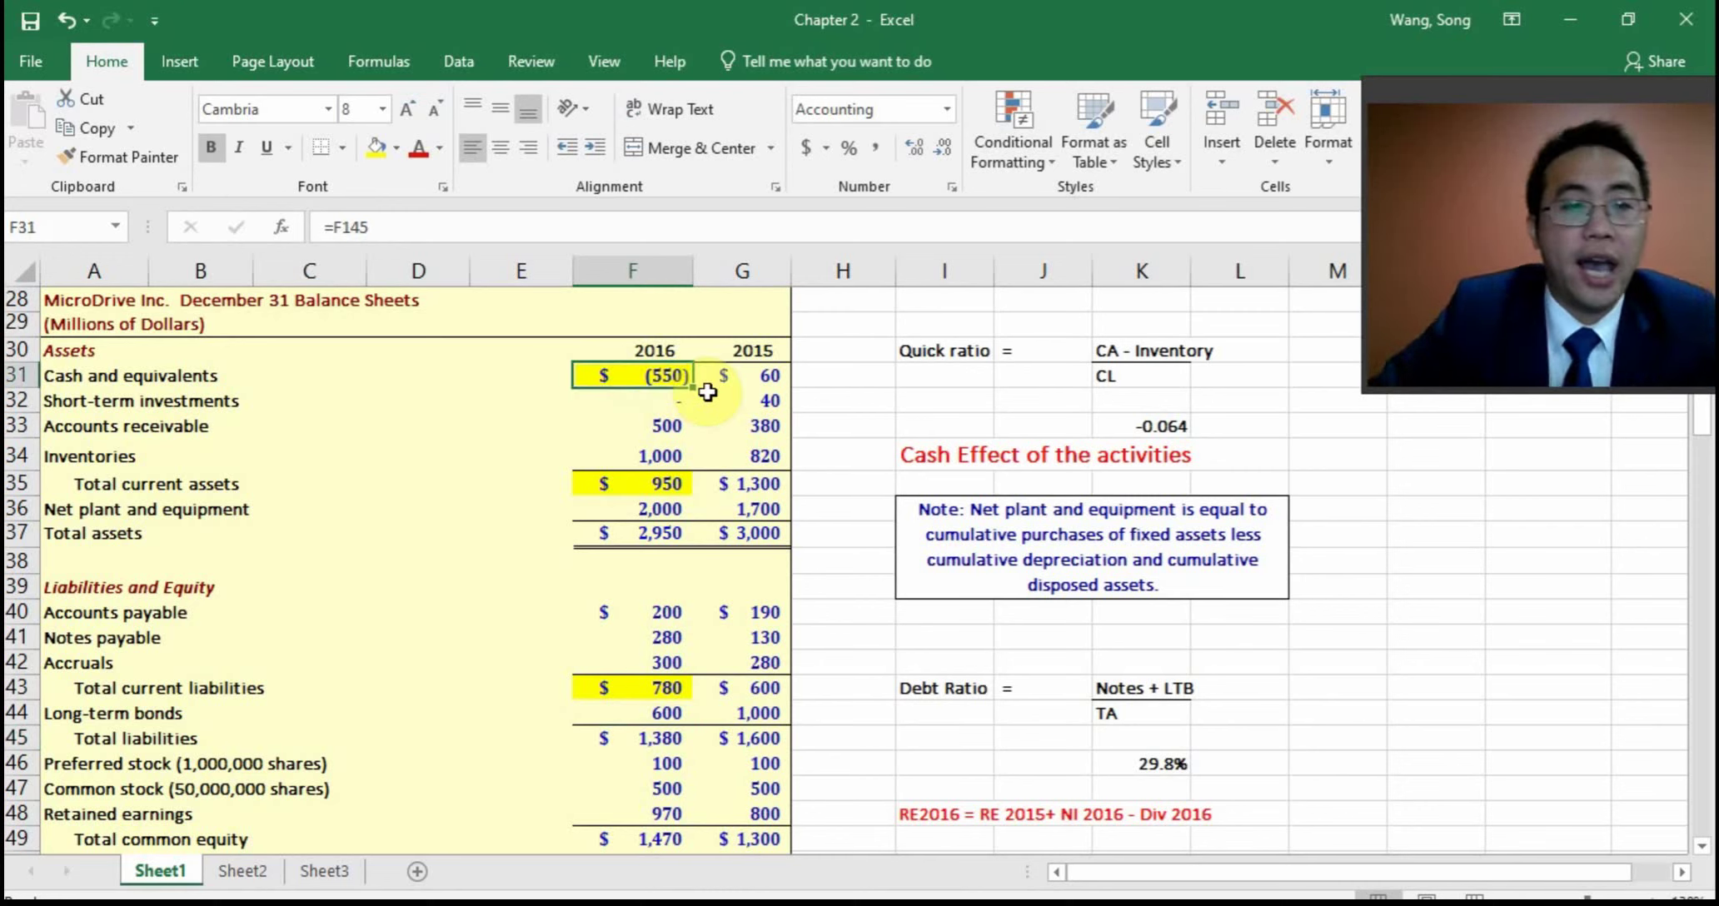
pyautogui.click(660, 542)
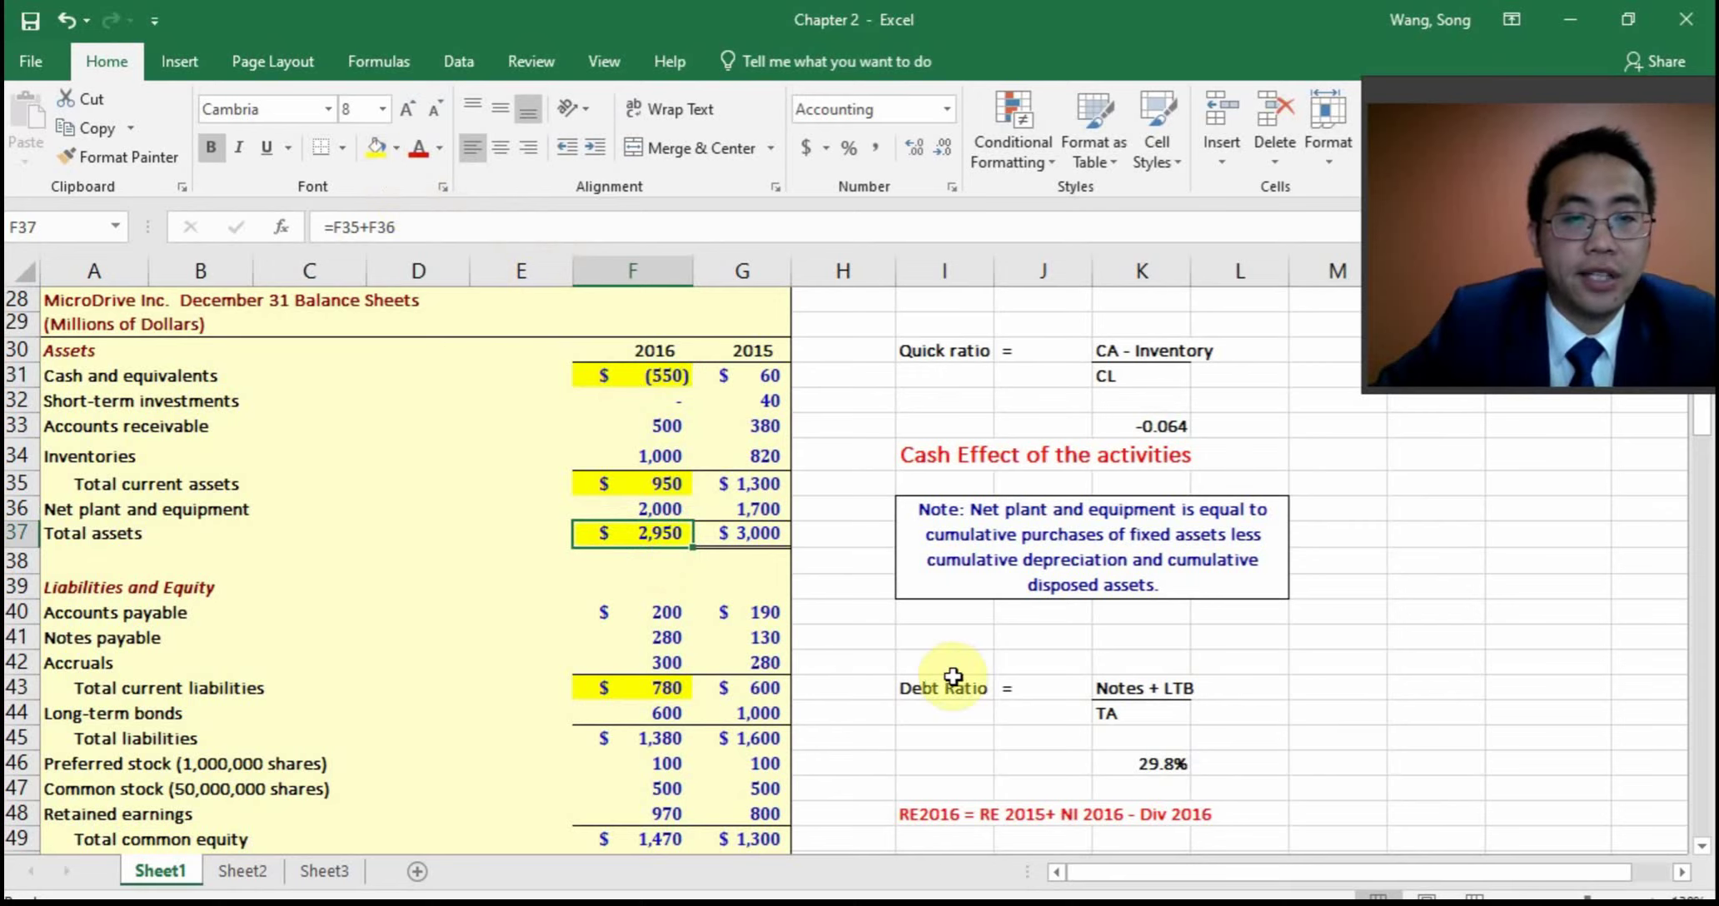
pyautogui.scroll(-2, 879, 650)
pyautogui.scroll(2, 866, 649)
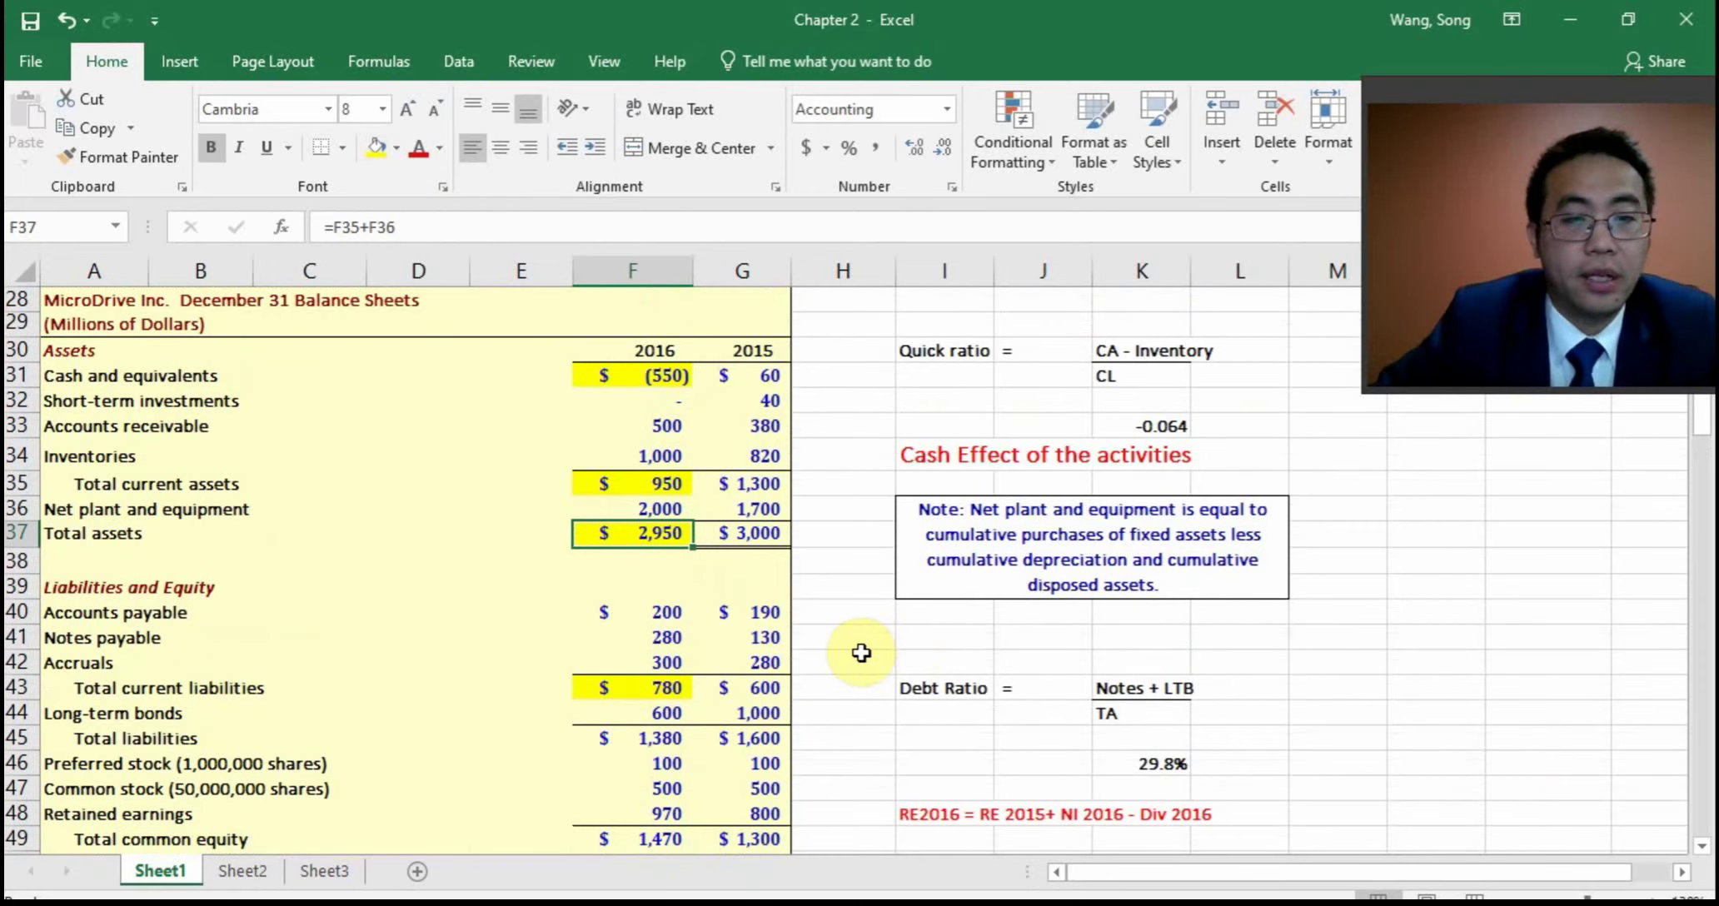
pyautogui.click(1518, 895)
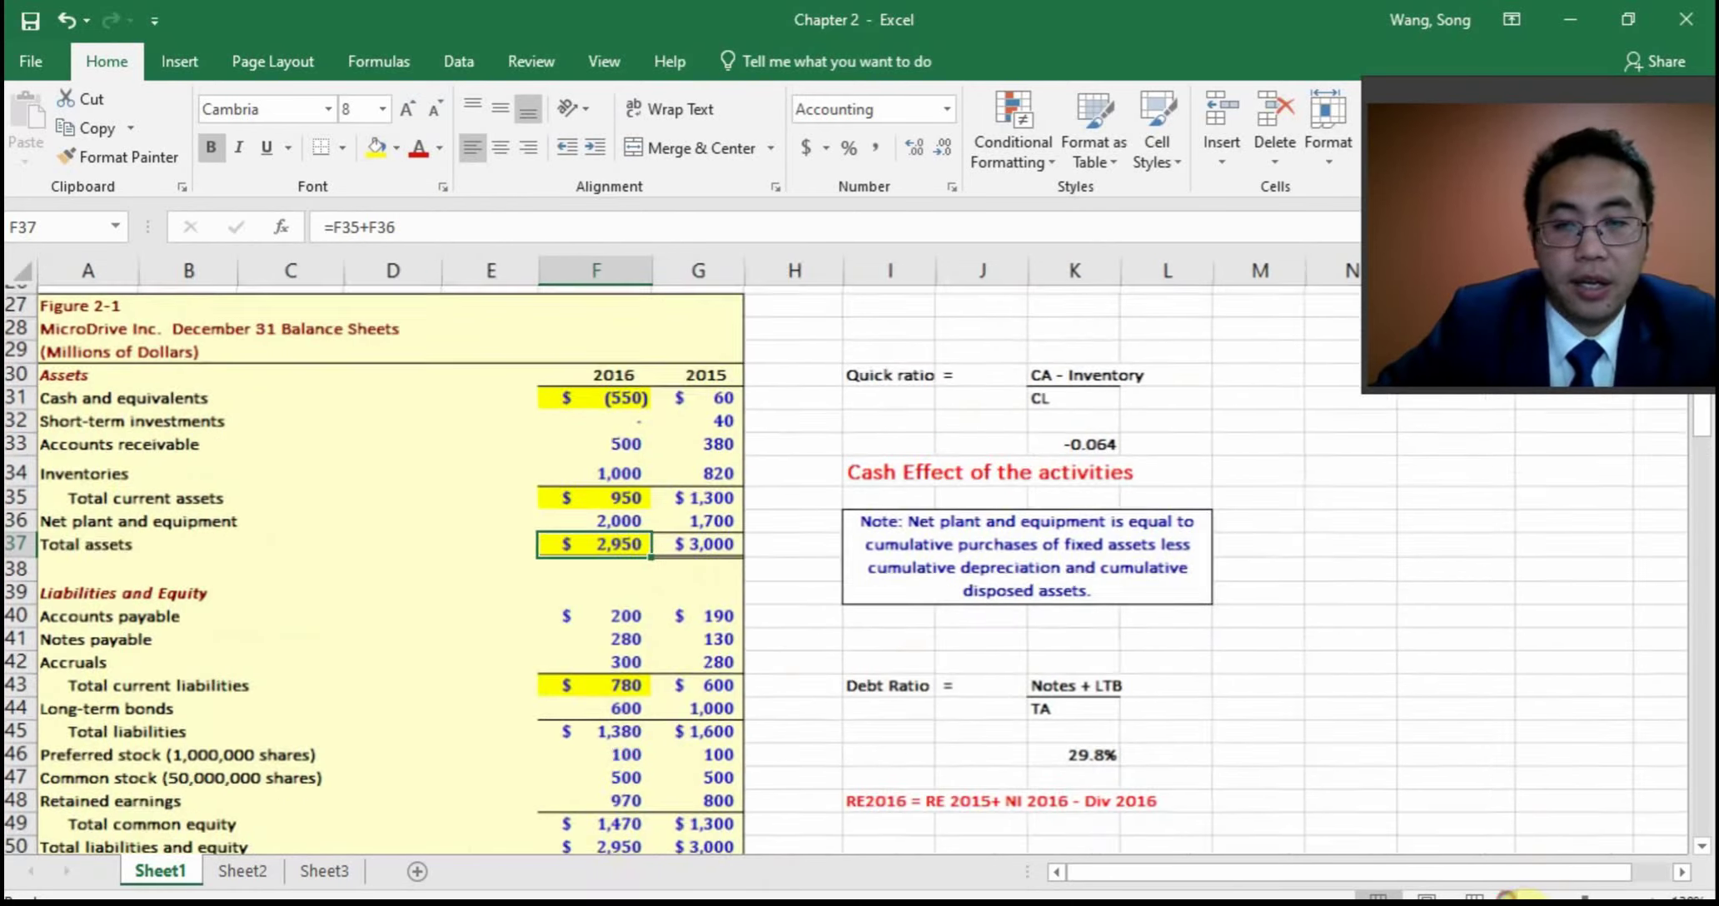
# Fill the 2016 total liabilities and equity cell F50 with yellow
pyautogui.scroll(-2, 894, 798)
pyautogui.scroll(2, 893, 793)
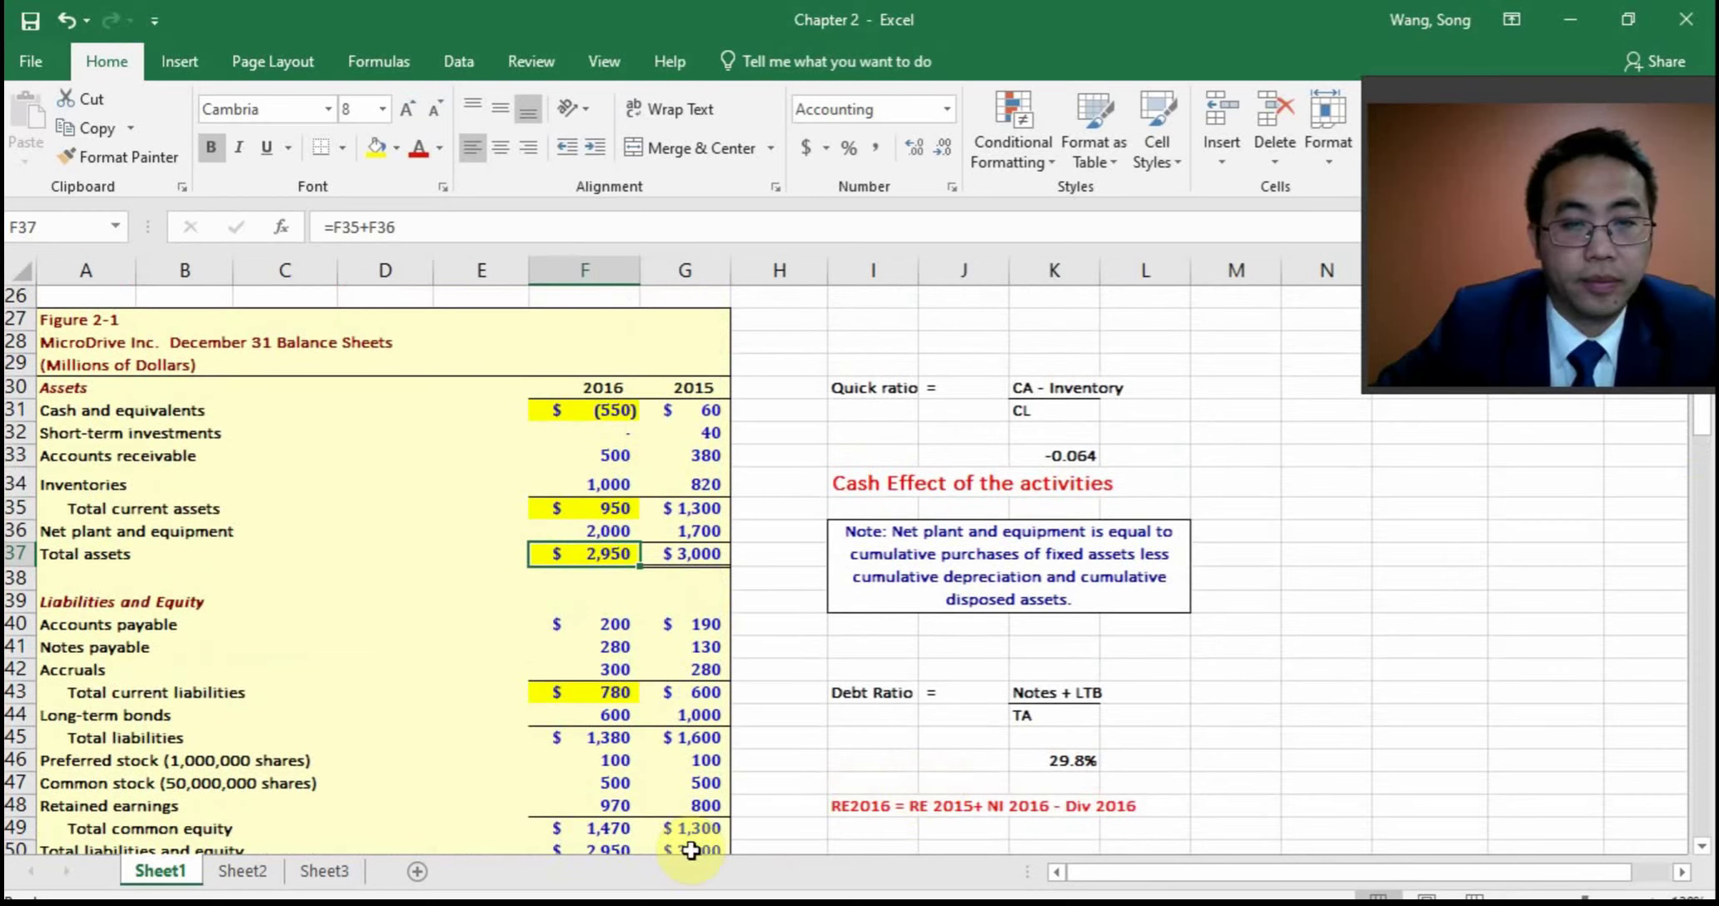
pyautogui.moveTo(1706, 439); pyautogui.dragTo(1706, 451)
pyautogui.click(613, 814)
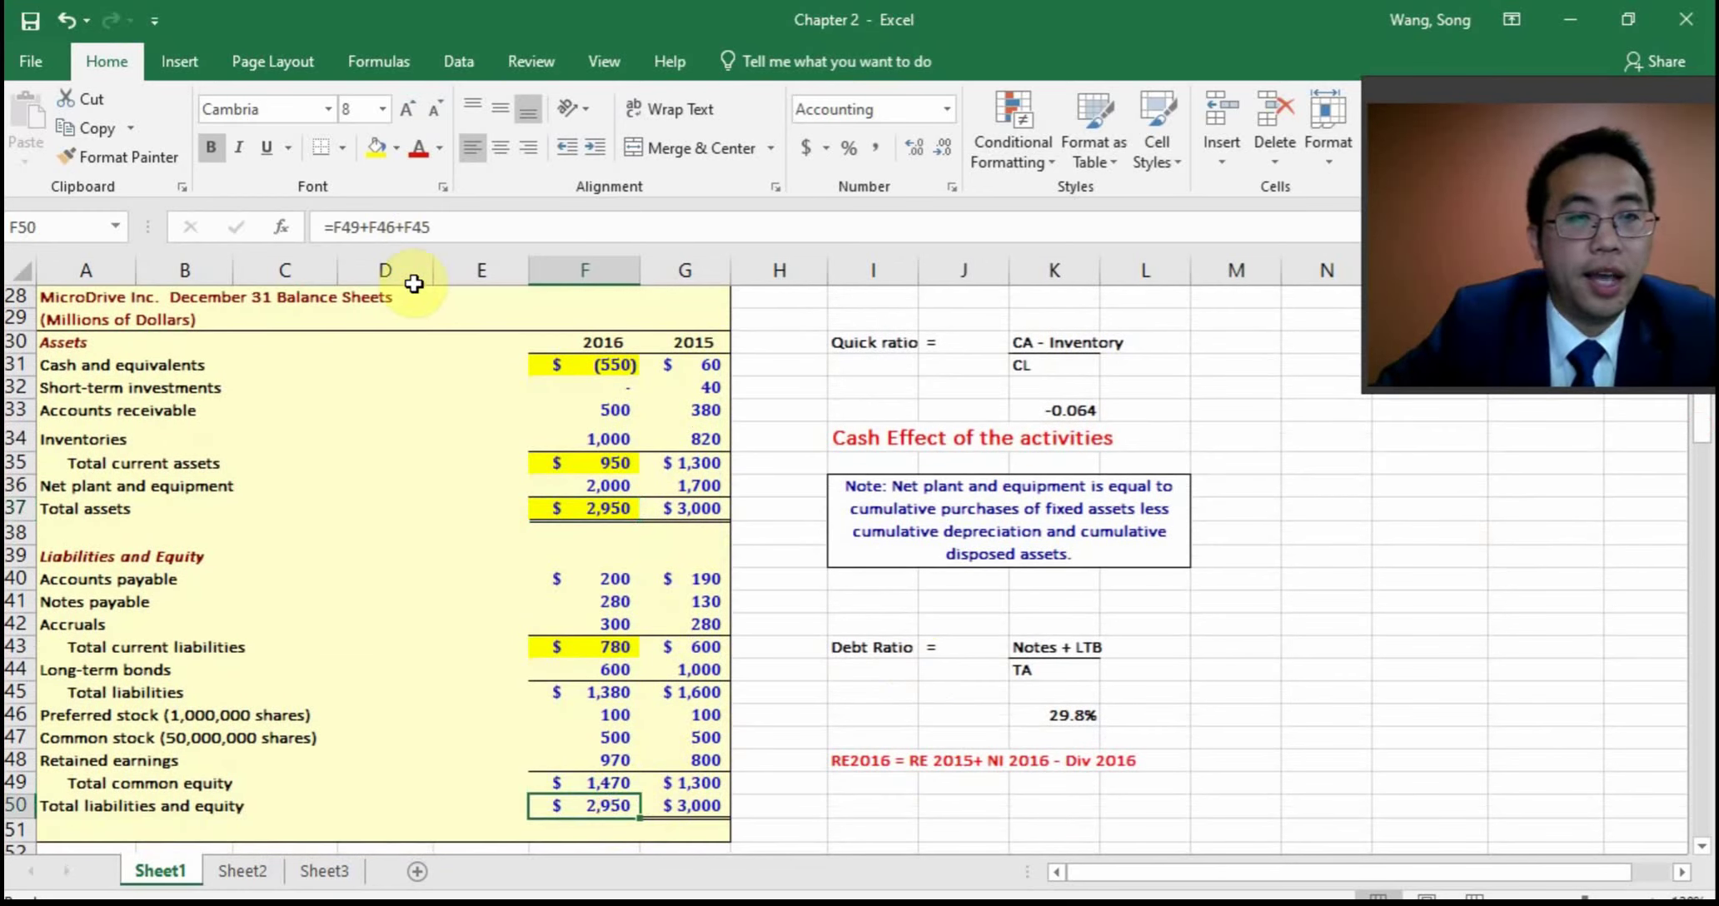
pyautogui.click(379, 152)
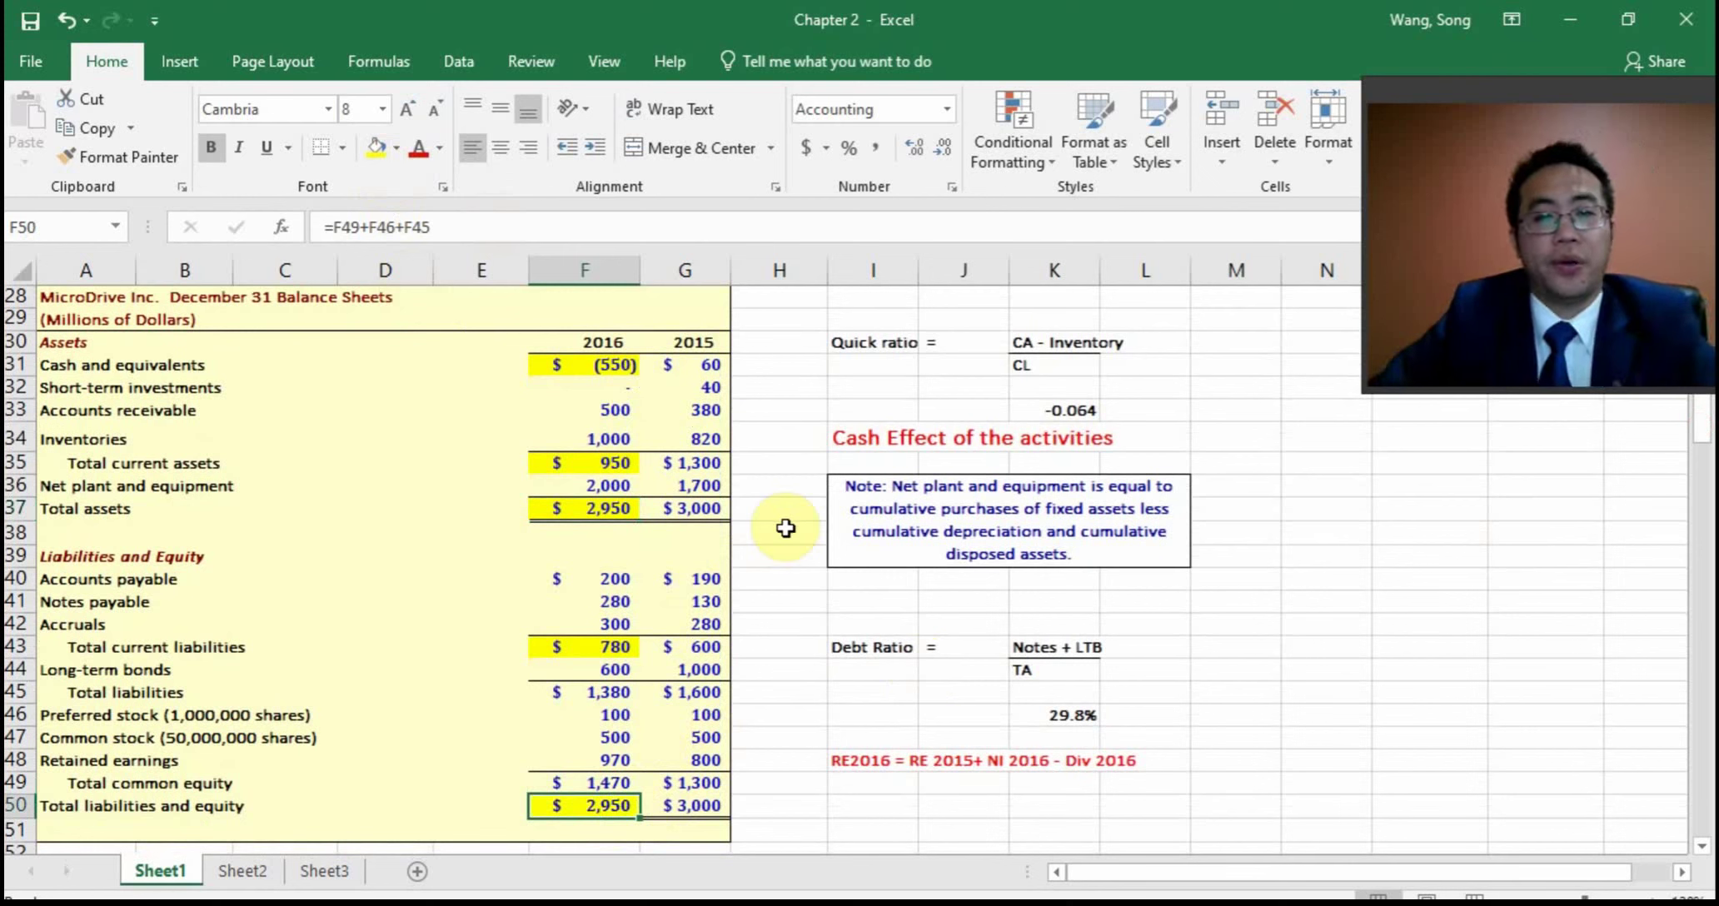
# Color the 2016 long-term bonds value in F44 red and select the debt ratio result in K46
pyautogui.click(596, 671)
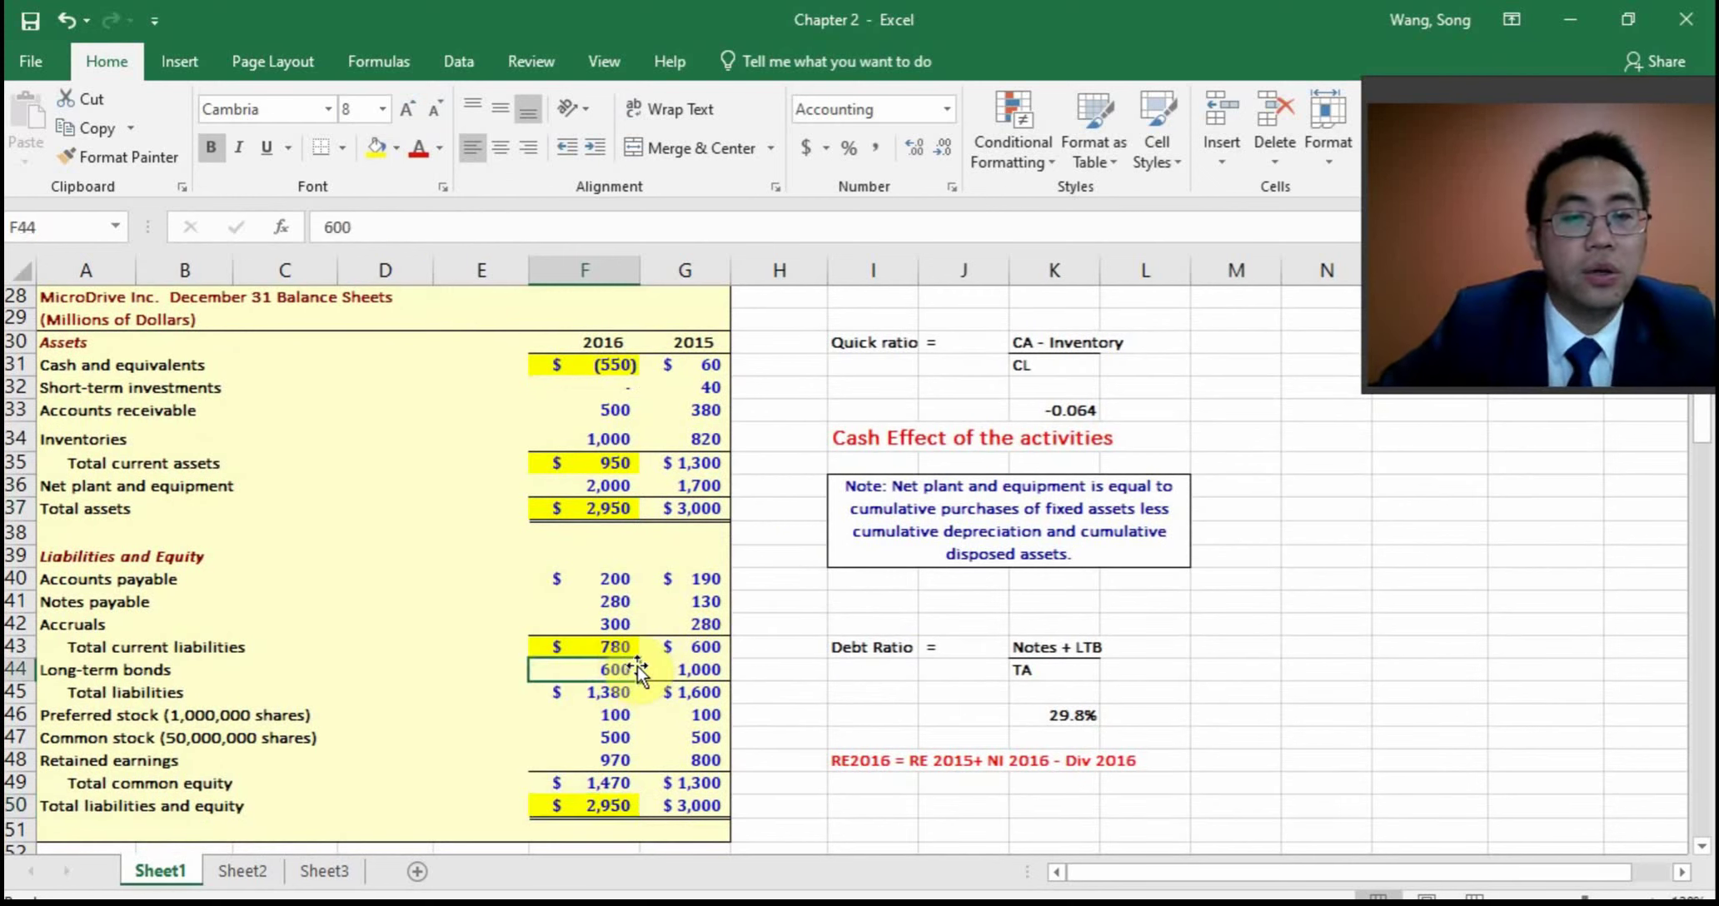
pyautogui.click(416, 148)
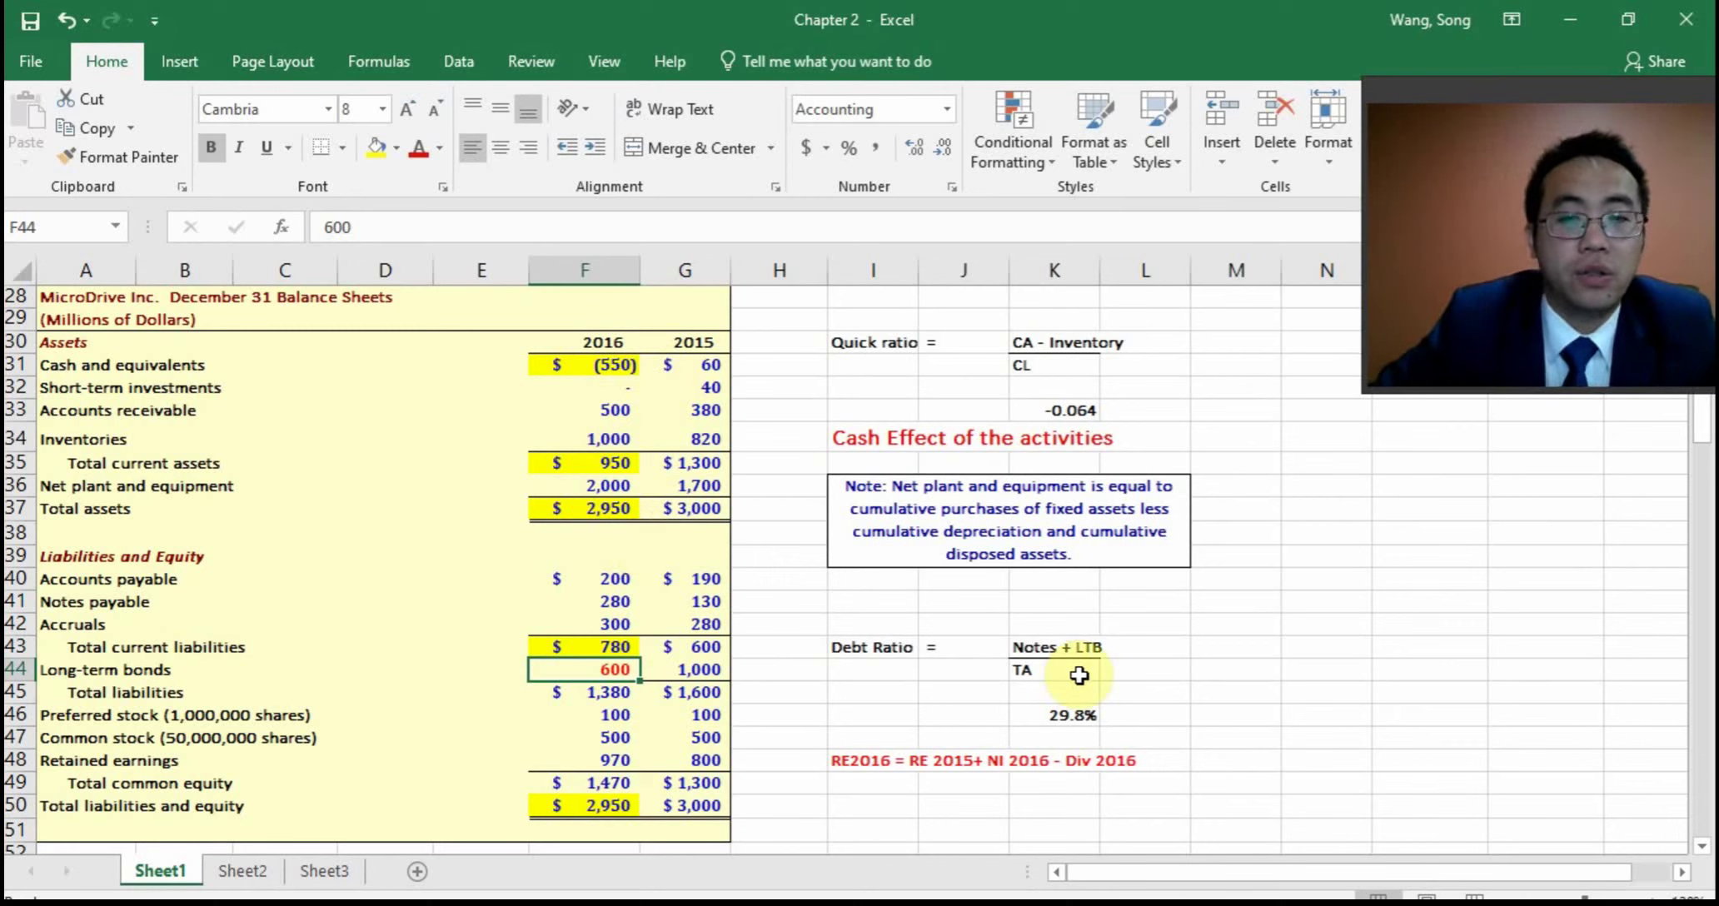
pyautogui.click(1041, 716)
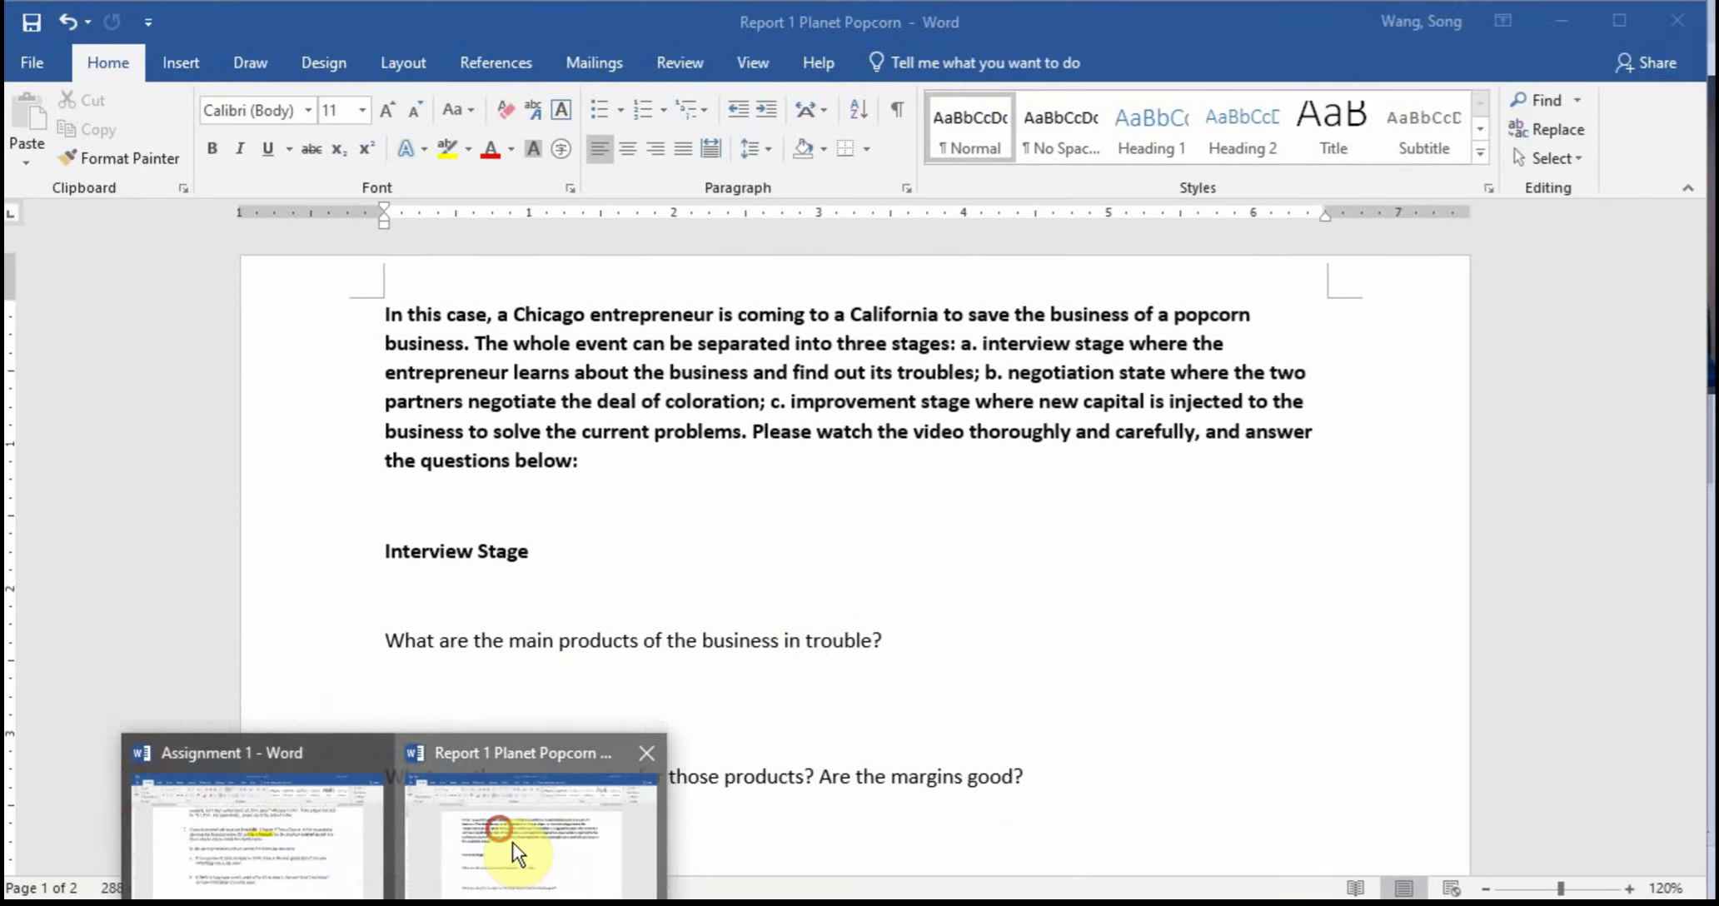
# Switch to the Report 1 Planet Popcorn document in Word and read through its Interview, Negotiation and Improvement Stage questions
pyautogui.click(511, 842)
pyautogui.click(833, 573)
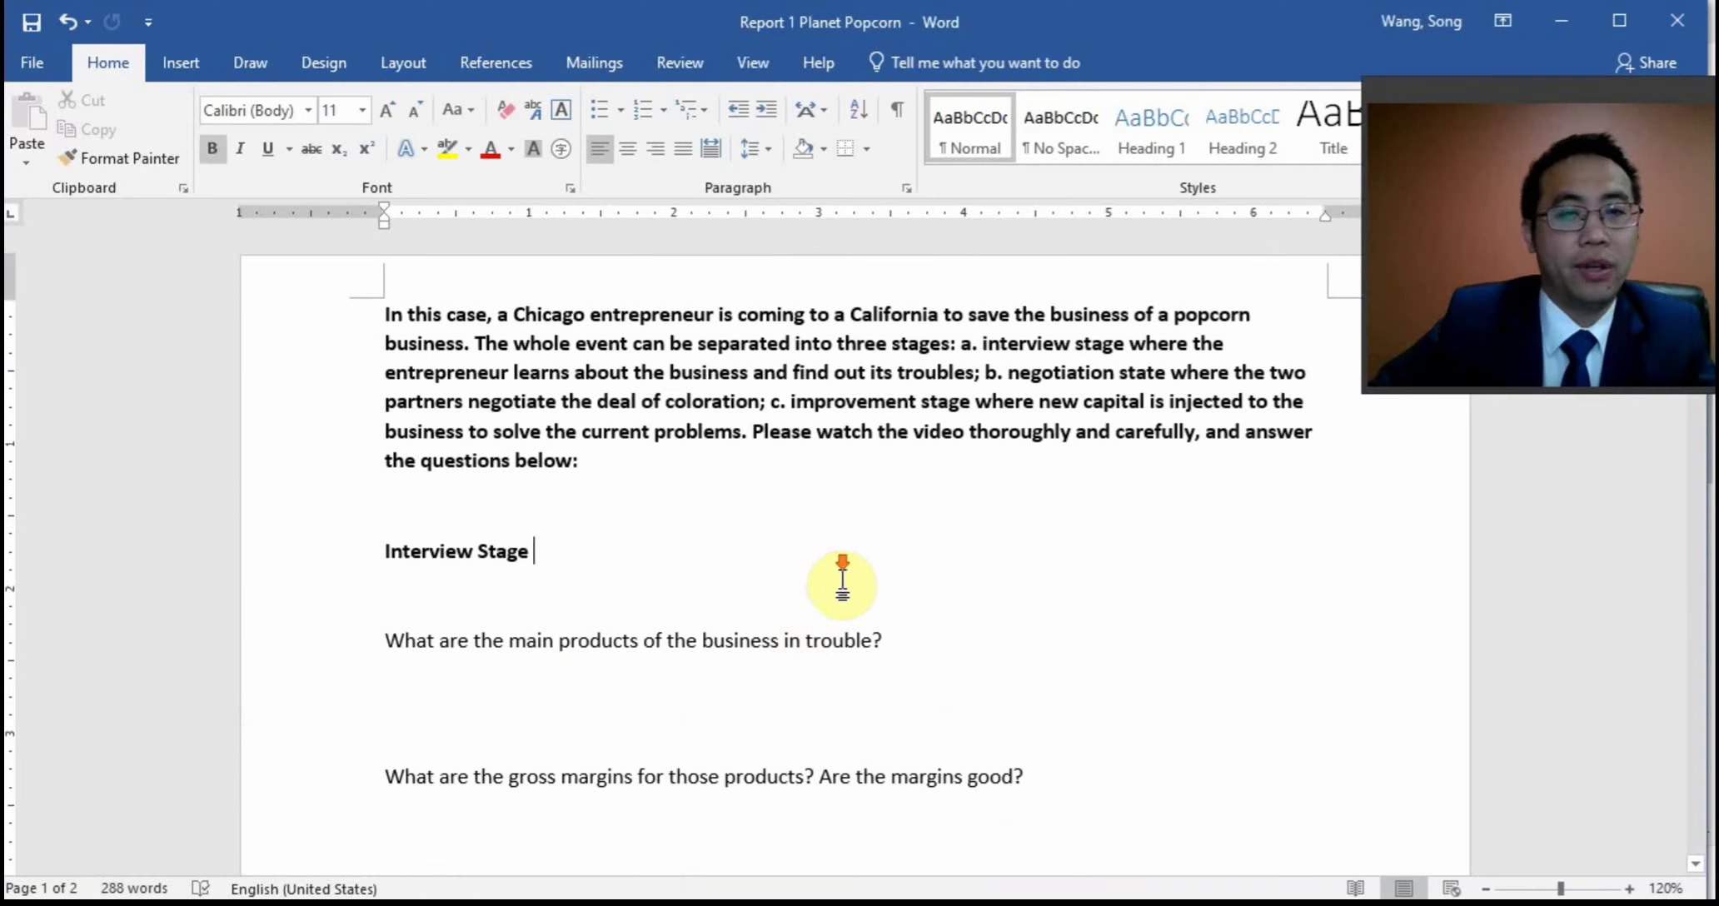
pyautogui.scroll(-2, 839, 585)
pyautogui.scroll(-10, 840, 585)
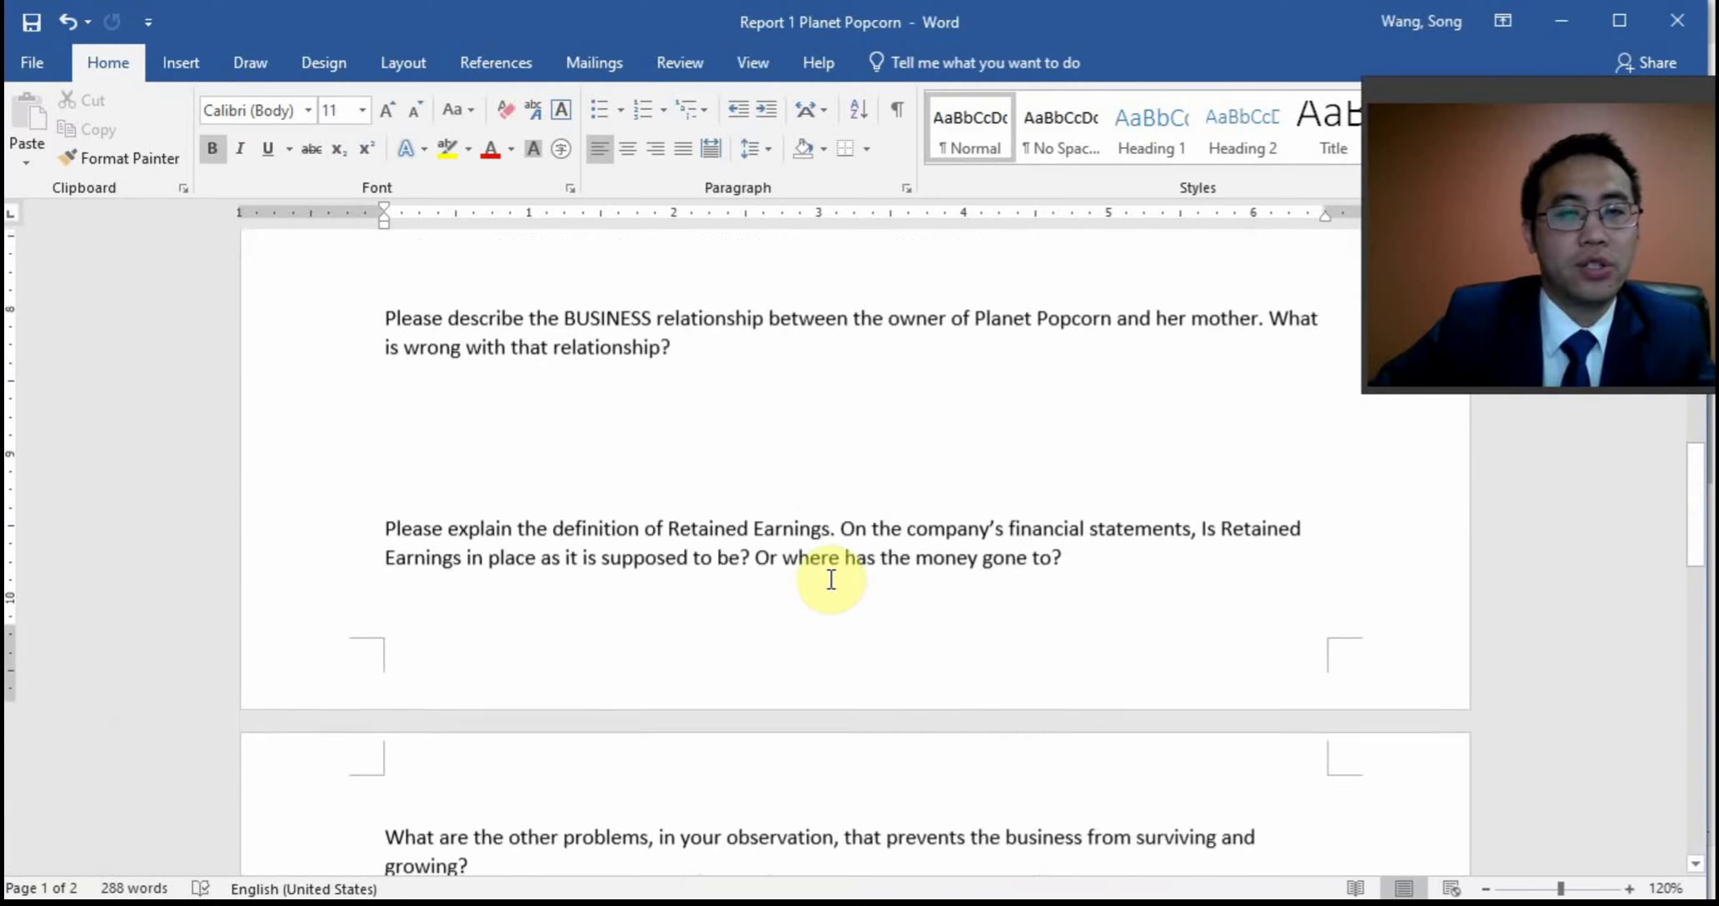
pyautogui.scroll(-5, 823, 577)
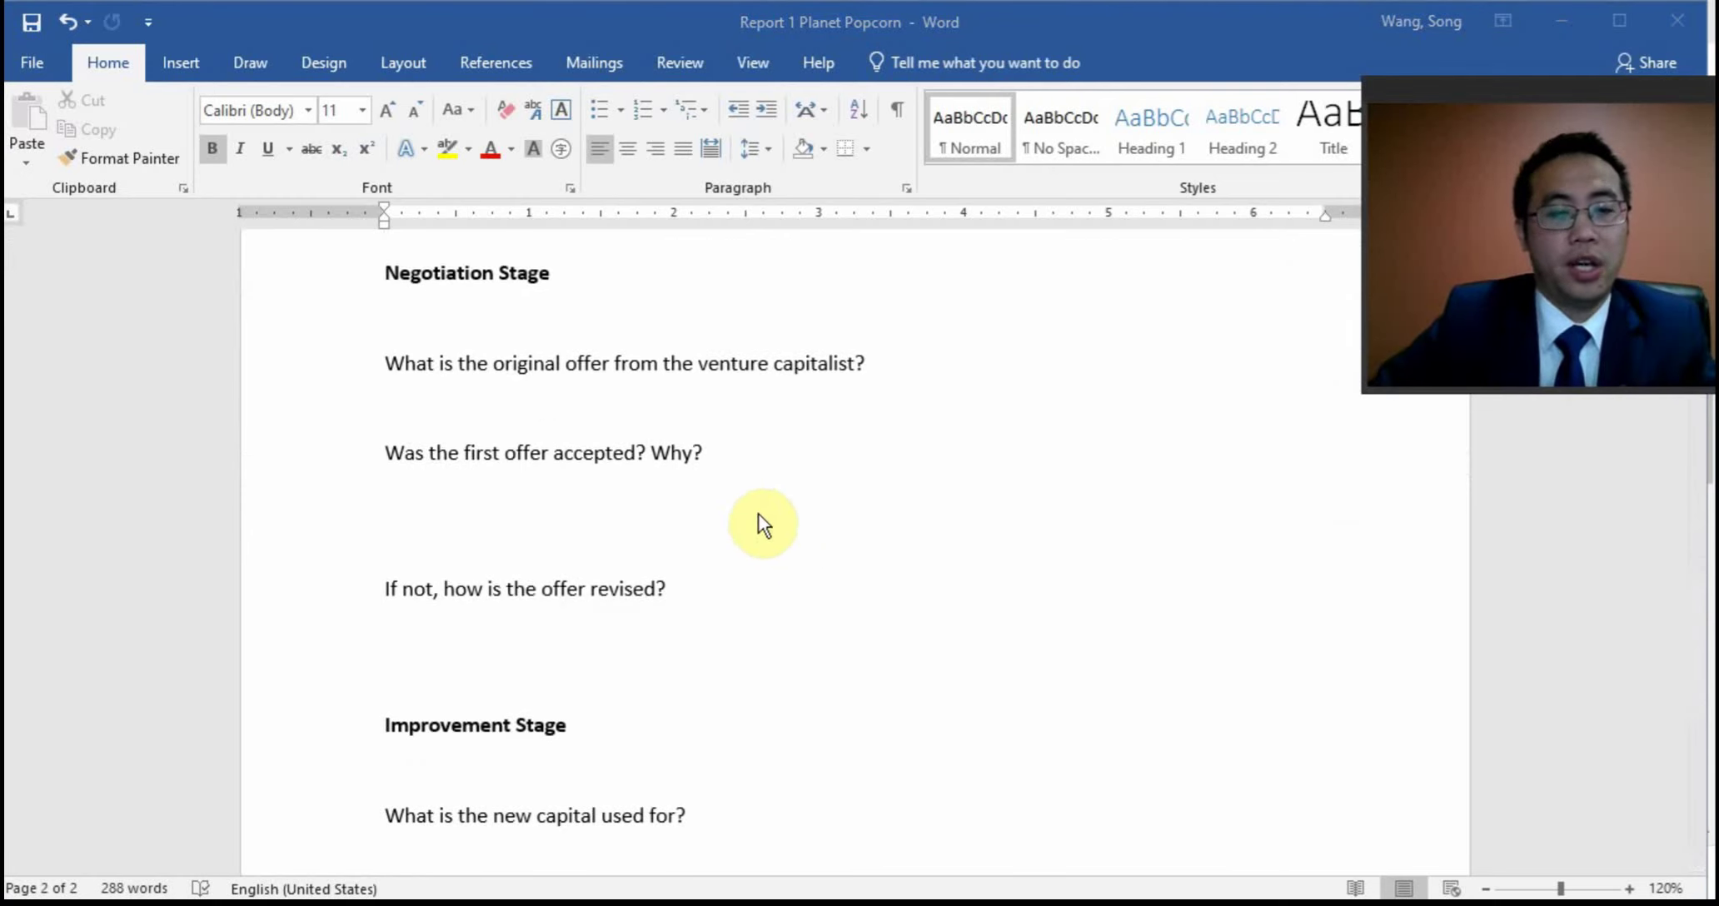
pyautogui.hotkey('alt', 'Tab')
pyautogui.hotkey('alt', 'Tab')
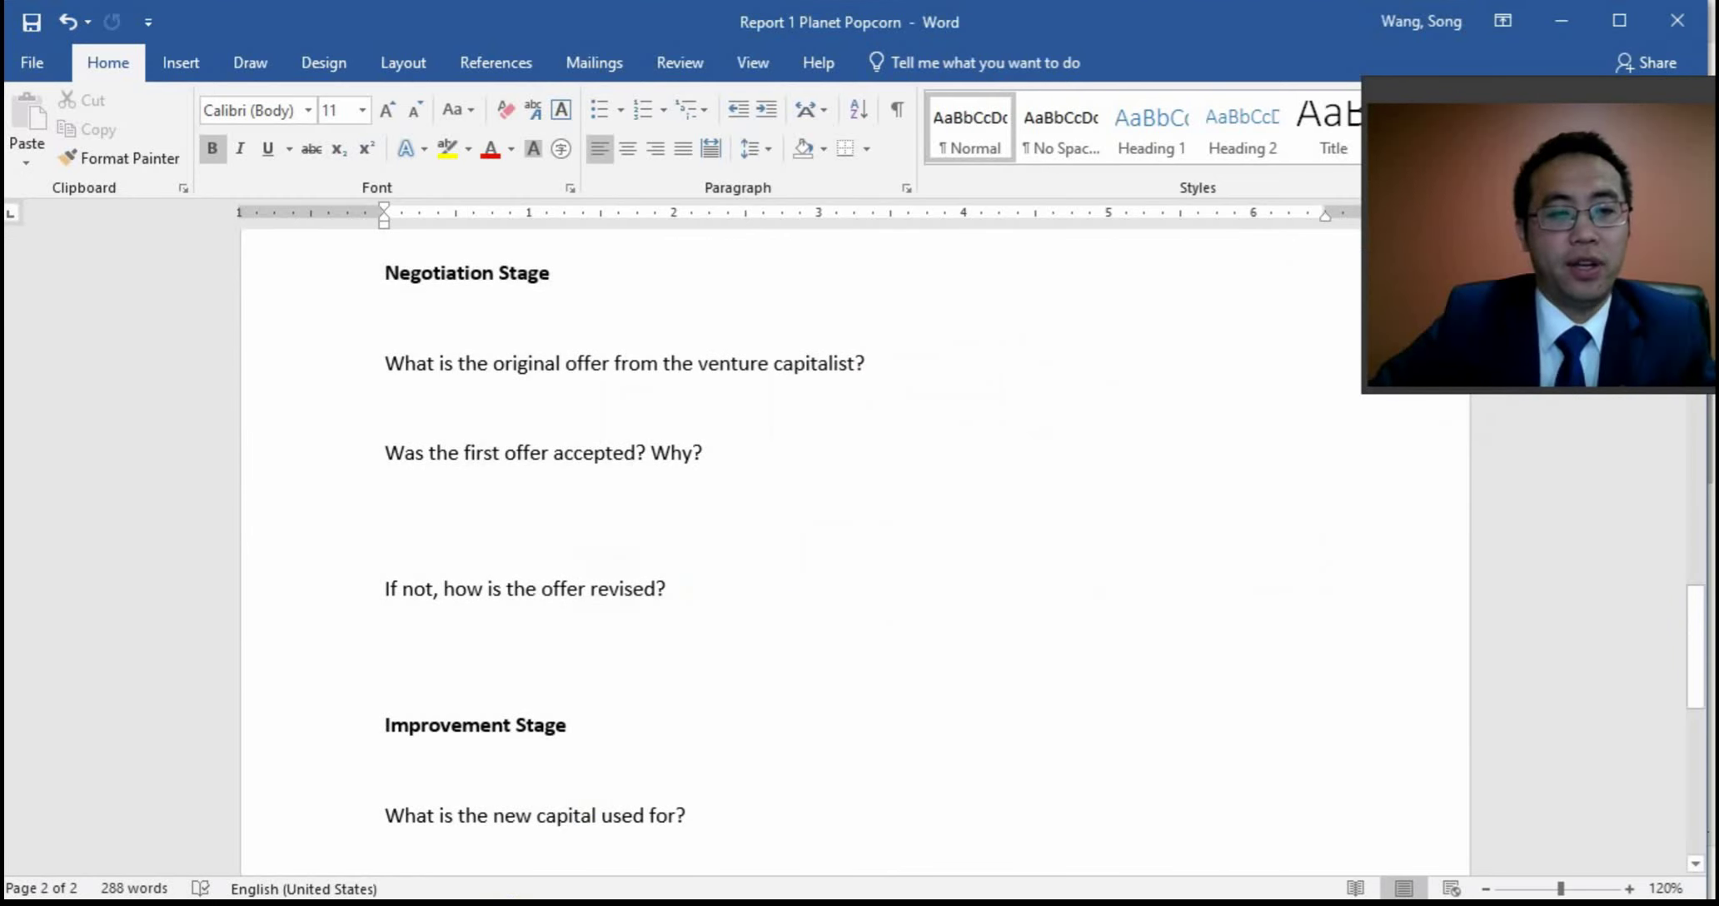